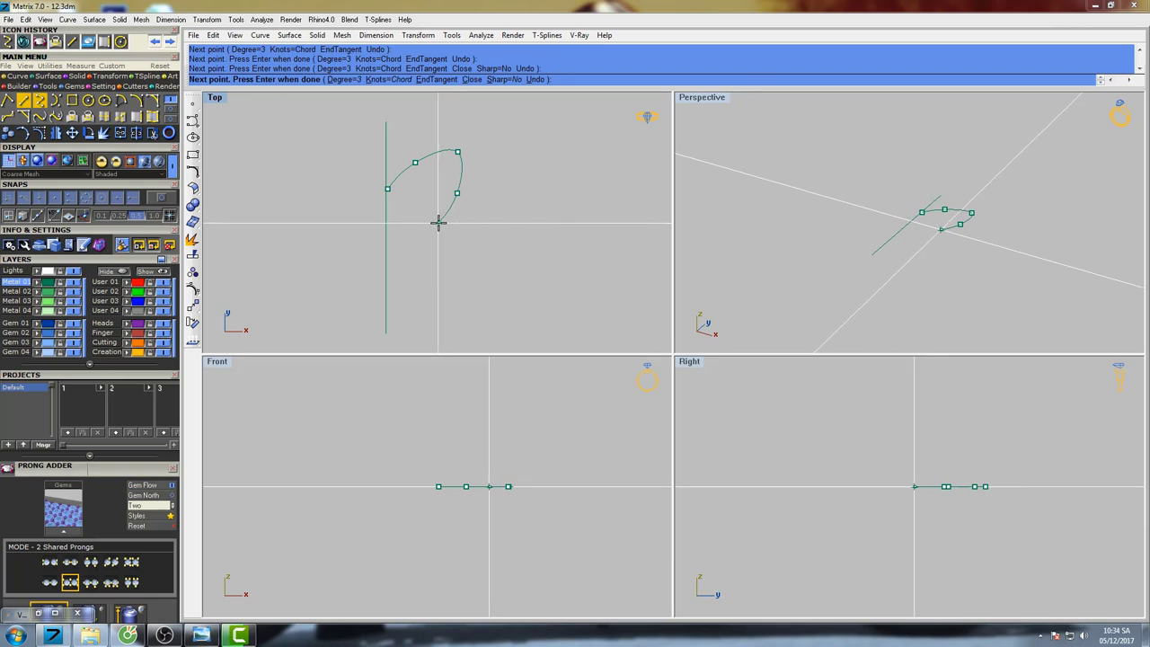
Finish the interpolated curve with a narrow waist and a rounded lower lobe ending on the vertical line, and maximize the Top viewport.
{"action": "left_click", "coordinate": [438, 222]}
{"action": "left_click", "coordinate": [443, 230]}
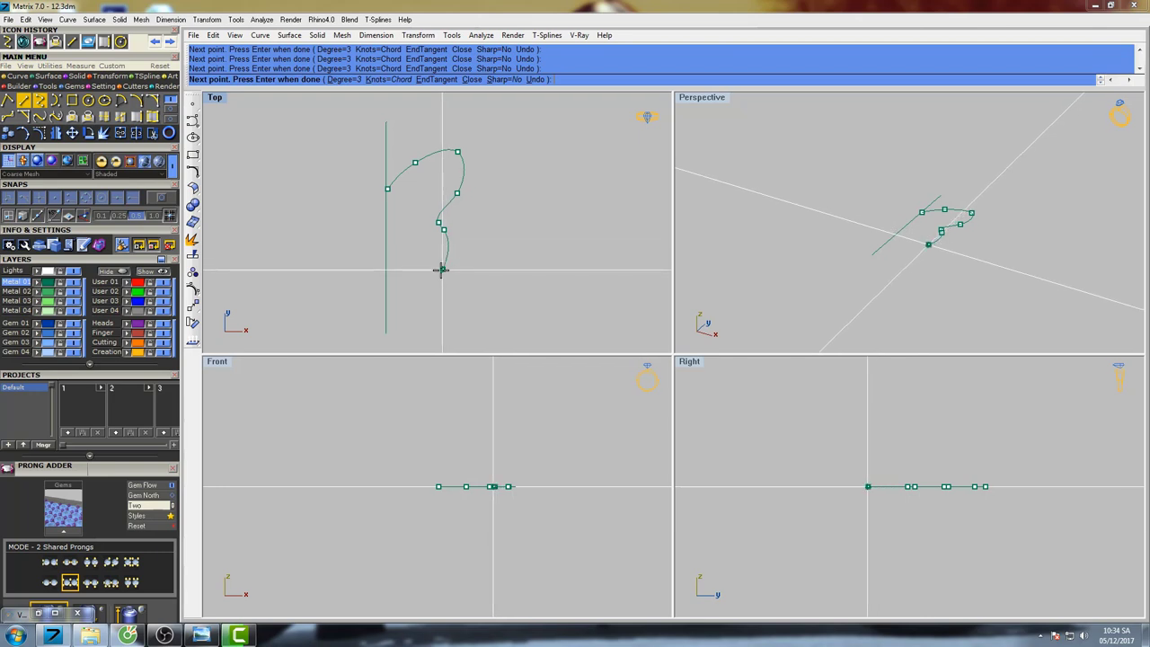
{"action": "left_click", "coordinate": [442, 269]}
{"action": "left_click", "coordinate": [411, 267]}
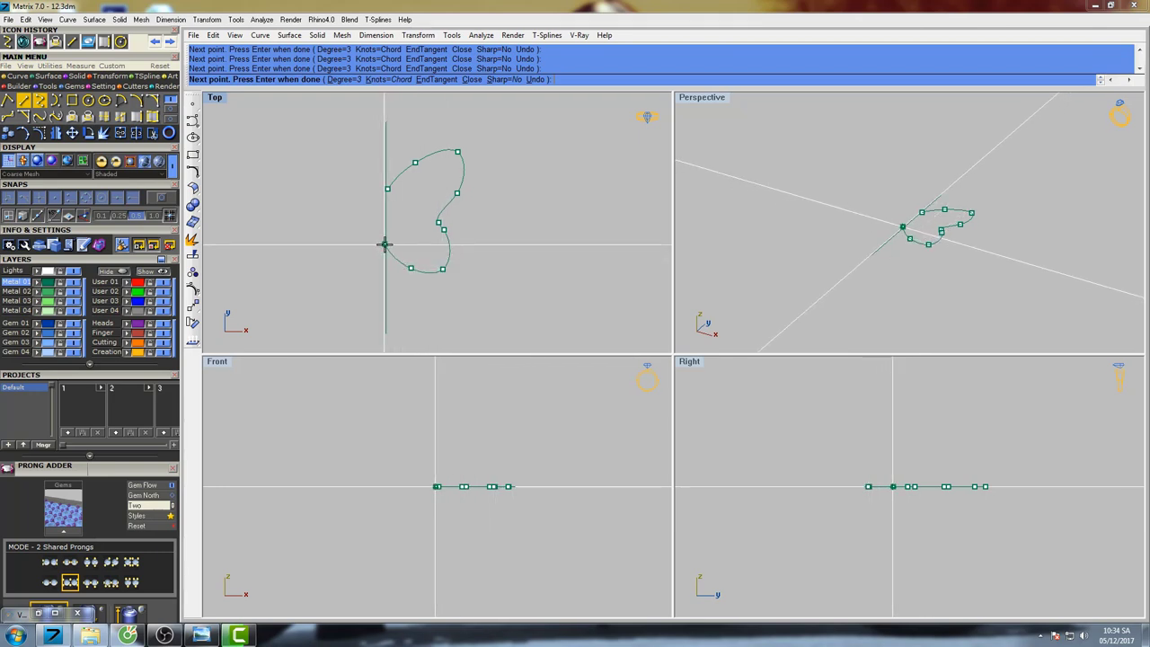
{"action": "right_click", "coordinate": [386, 245]}
{"action": "right_click_drag", "start_coordinate": [450, 226], "coordinate": [439, 239]}
{"action": "double_click", "coordinate": [214, 98]}
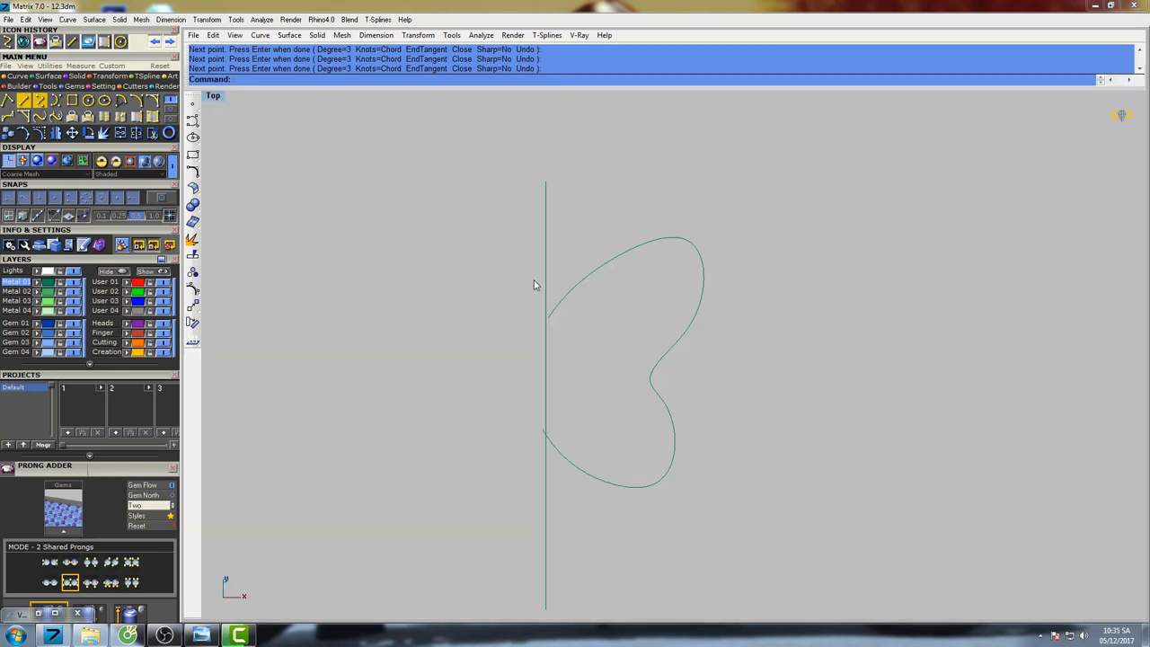
Show the curve's control points and move its upper end point down and across to the outer side of the vertical line.
{"action": "left_click_drag", "start_coordinate": [602, 288], "coordinate": [526, 231]}
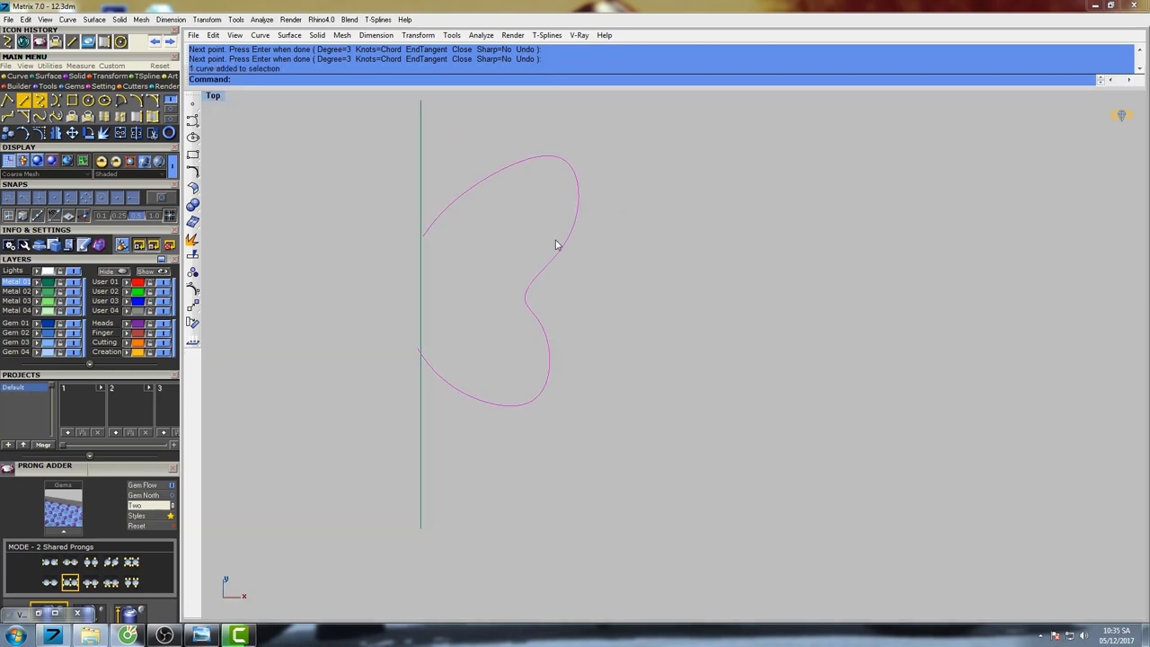
{"action": "right_click_drag", "start_coordinate": [539, 246], "coordinate": [510, 245]}
{"action": "key", "text": "F10"}
{"action": "scroll", "coordinate": [414, 243], "scroll_direction": "up", "scroll_amount": 6}
{"action": "left_click_drag", "start_coordinate": [340, 246], "coordinate": [398, 208]}
{"action": "right_click_drag", "start_coordinate": [438, 224], "coordinate": [407, 220]}
{"action": "type", "text": "Move"}
{"action": "key", "text": "Return"}
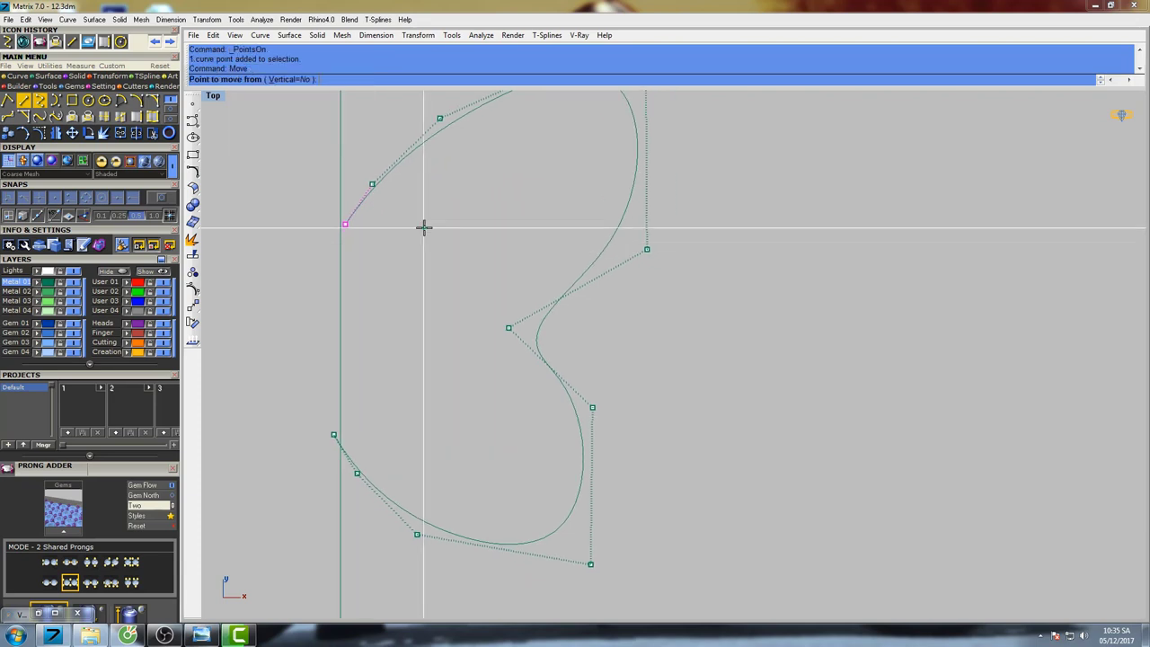
{"action": "left_click", "coordinate": [423, 227]}
{"action": "left_click", "coordinate": [402, 254]}
{"action": "right_click_drag", "start_coordinate": [475, 199], "coordinate": [462, 277]}
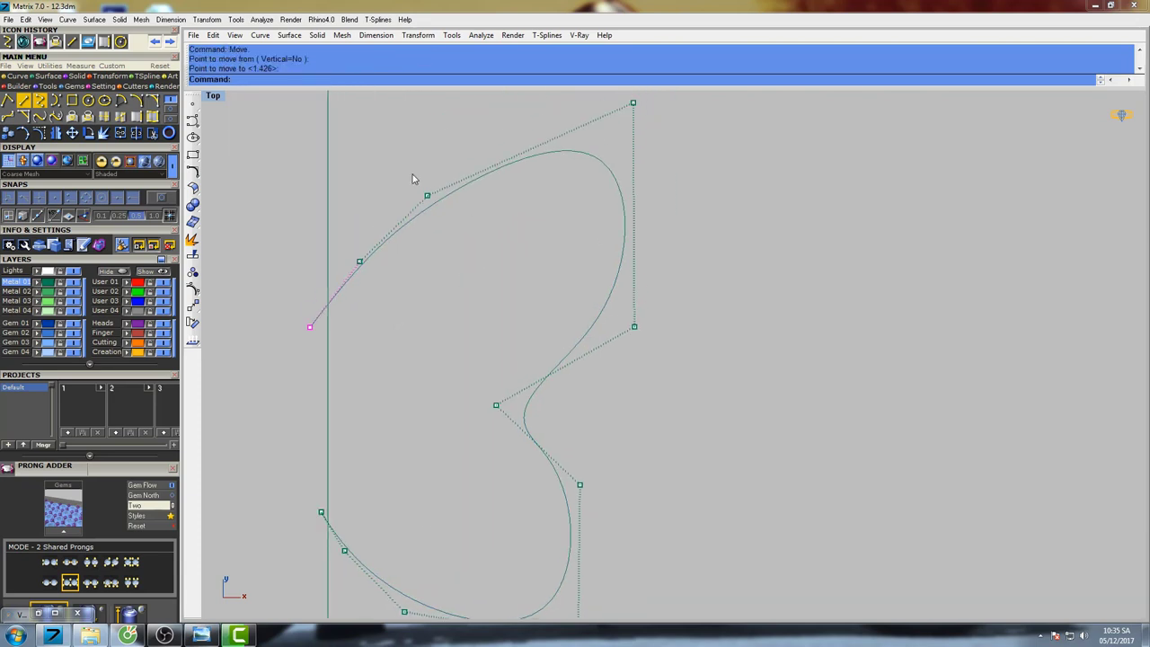
Move the control point above the upper lobe's upper-left edge up and to the right to make the lobe fuller.
{"action": "key", "text": "Return"}
{"action": "left_click", "coordinate": [482, 213]}
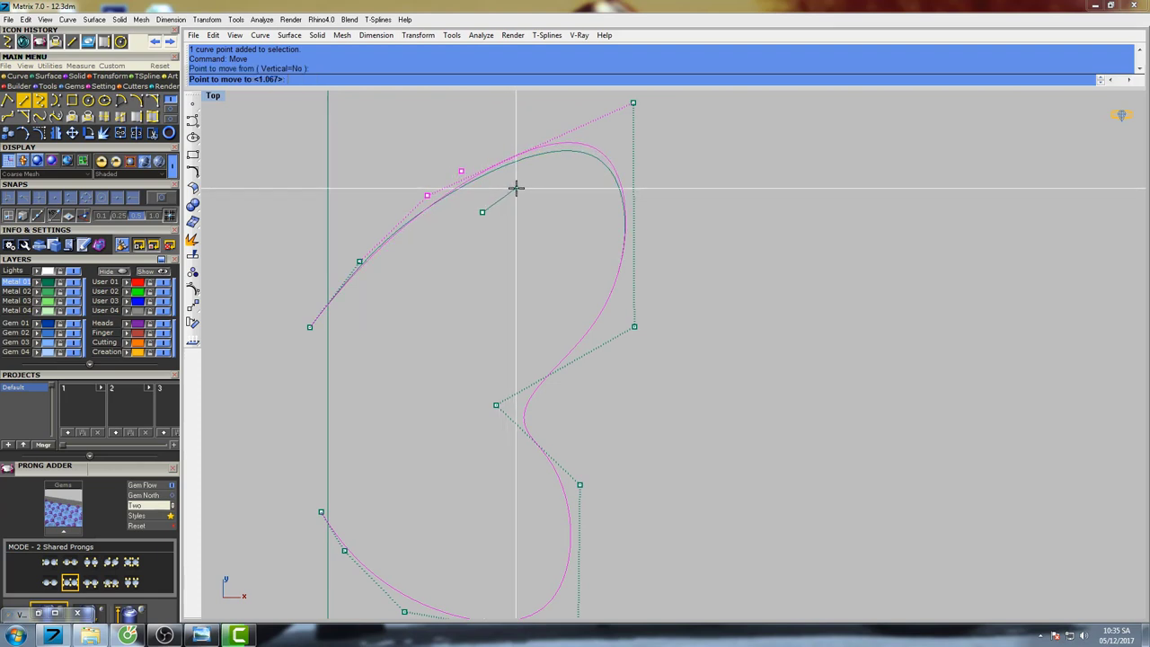
{"action": "left_click", "coordinate": [515, 190]}
{"action": "key", "text": "Return"}
{"action": "left_click", "coordinate": [511, 195]}
{"action": "left_click", "coordinate": [516, 190]}
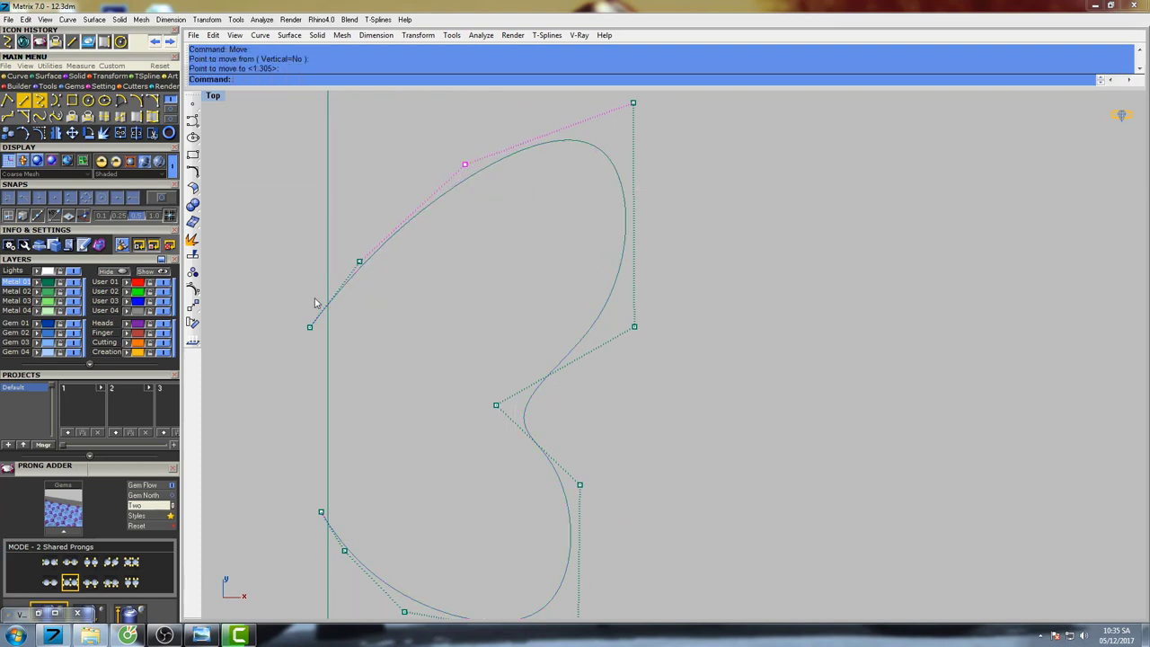
Lower the curve's upper end point and nudge the adjacent control point slightly to the right.
{"action": "key", "text": "Return"}
{"action": "left_click", "coordinate": [428, 311]}
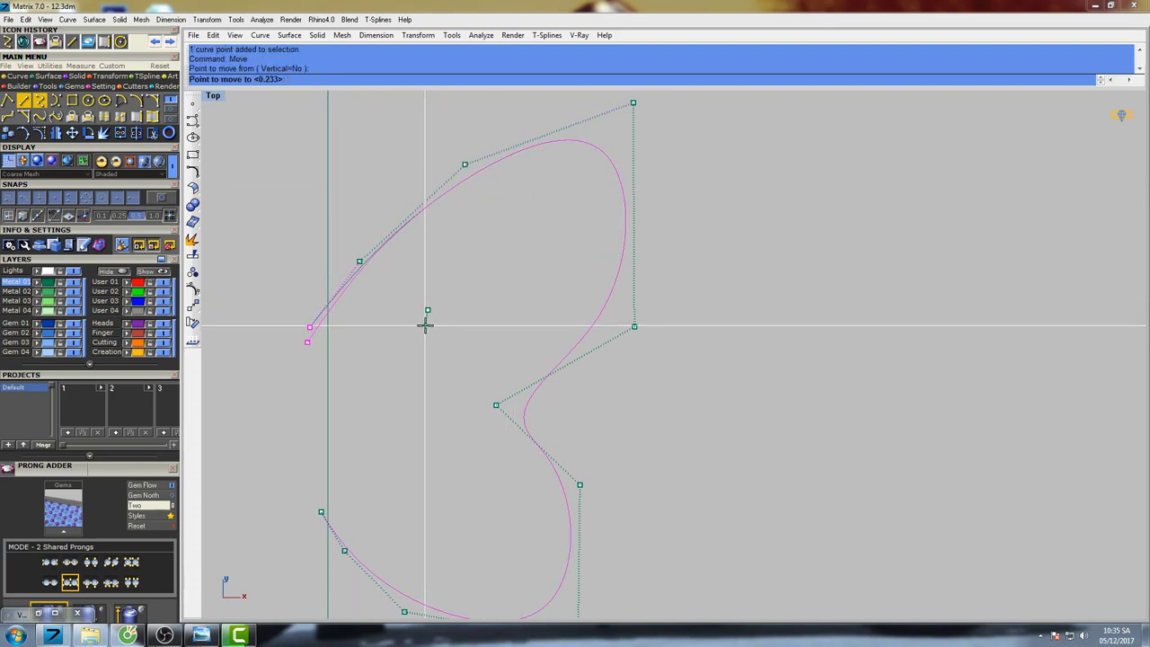
{"action": "left_click", "coordinate": [427, 332]}
{"action": "key", "text": "Return"}
{"action": "left_click", "coordinate": [426, 267]}
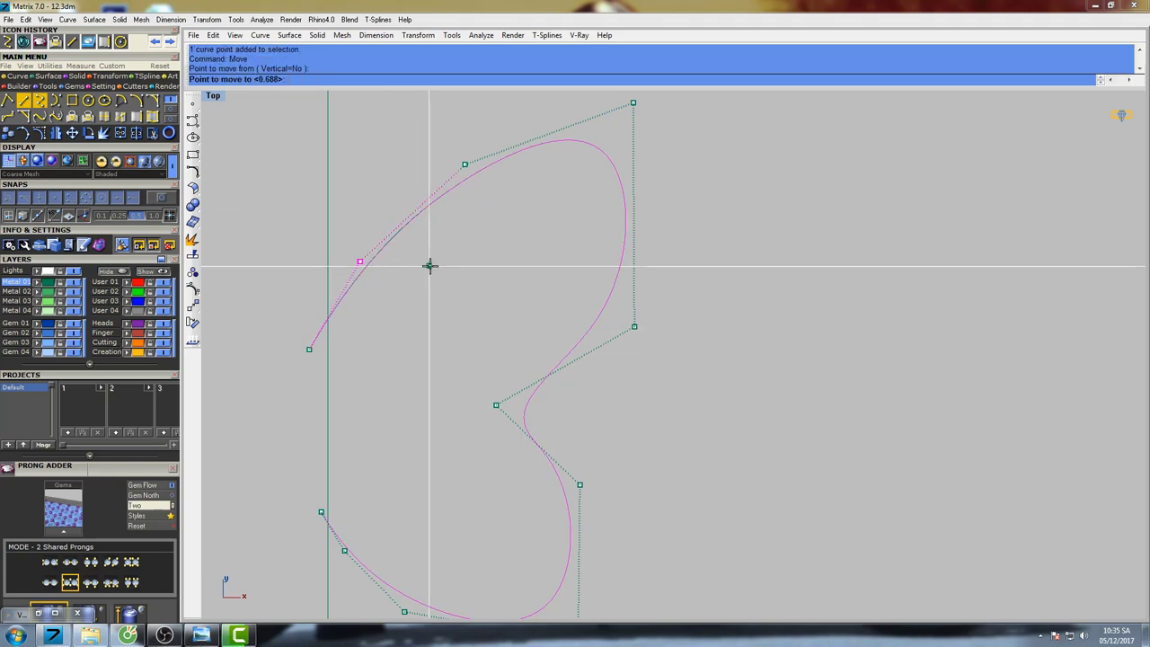
{"action": "left_click", "coordinate": [428, 266]}
Move the control point at the curve's waist inward toward the vertical line to deepen the notch.
{"action": "right_click_drag", "start_coordinate": [617, 311], "coordinate": [583, 286]}
{"action": "left_click", "coordinate": [463, 381]}
{"action": "key", "text": "Return"}
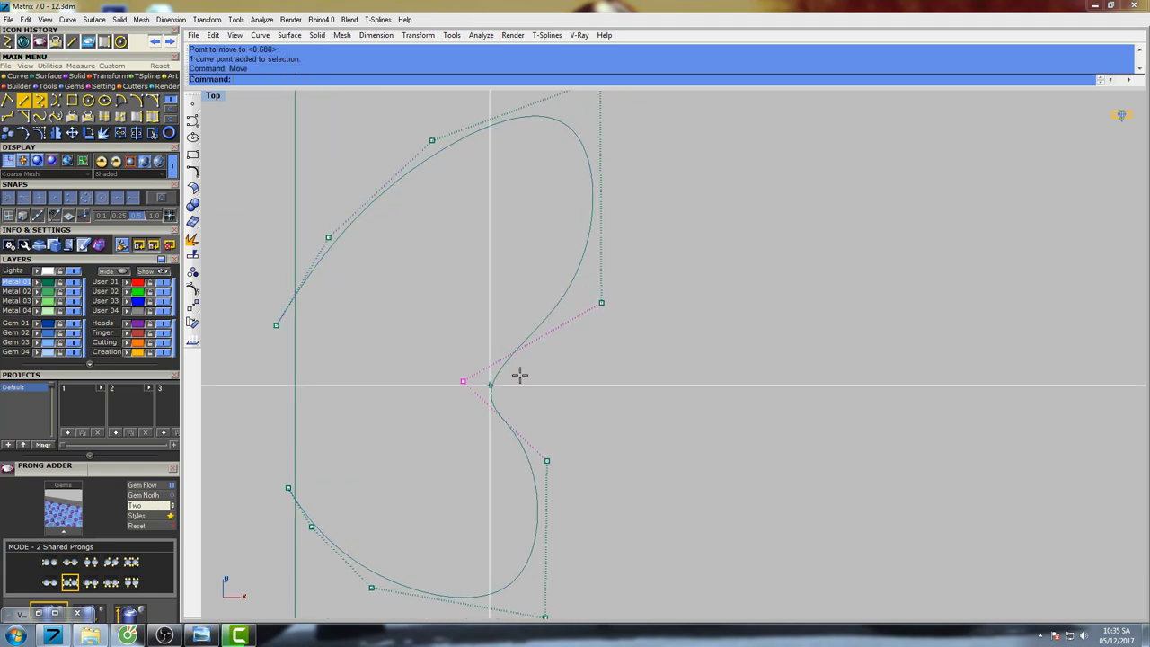
{"action": "left_click", "coordinate": [546, 362]}
{"action": "left_click", "coordinate": [515, 361]}
{"action": "scroll", "coordinate": [516, 361], "scroll_direction": "down", "scroll_amount": 8}
{"action": "right_click_drag", "start_coordinate": [526, 368], "coordinate": [508, 354]}
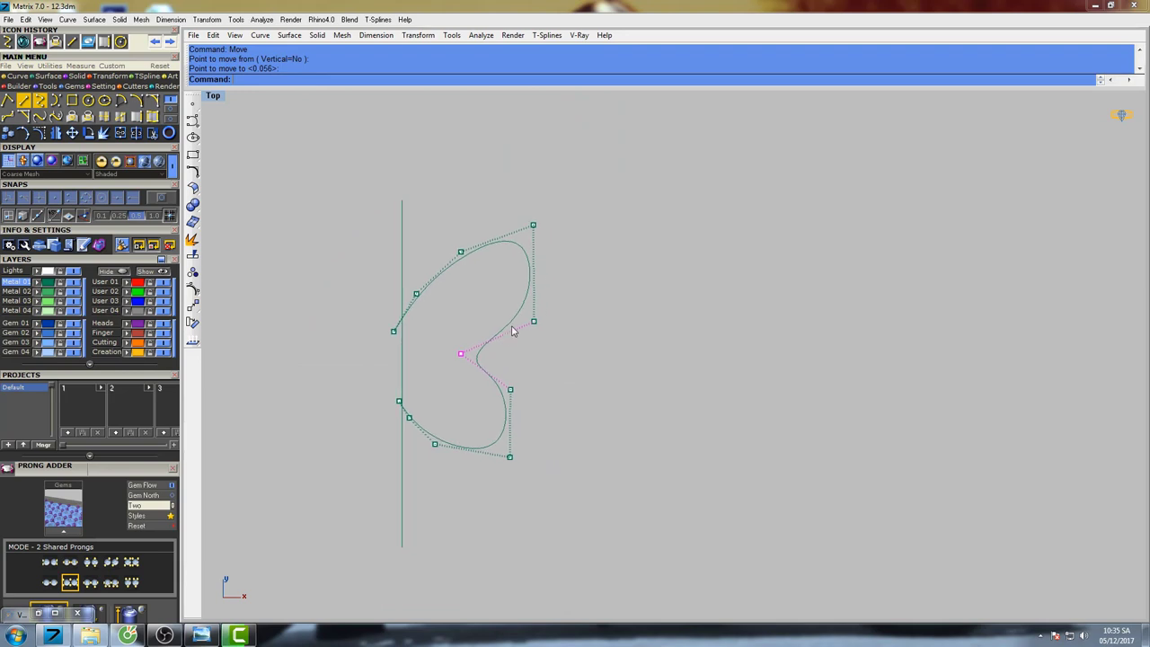
Move the upper lobe's lower-right control point outward and slightly upward in small adjustments.
{"action": "scroll", "coordinate": [545, 319], "scroll_direction": "up", "scroll_amount": 6}
{"action": "right_click", "coordinate": [560, 283]}
{"action": "left_click", "coordinate": [565, 267]}
{"action": "left_click", "coordinate": [577, 264]}
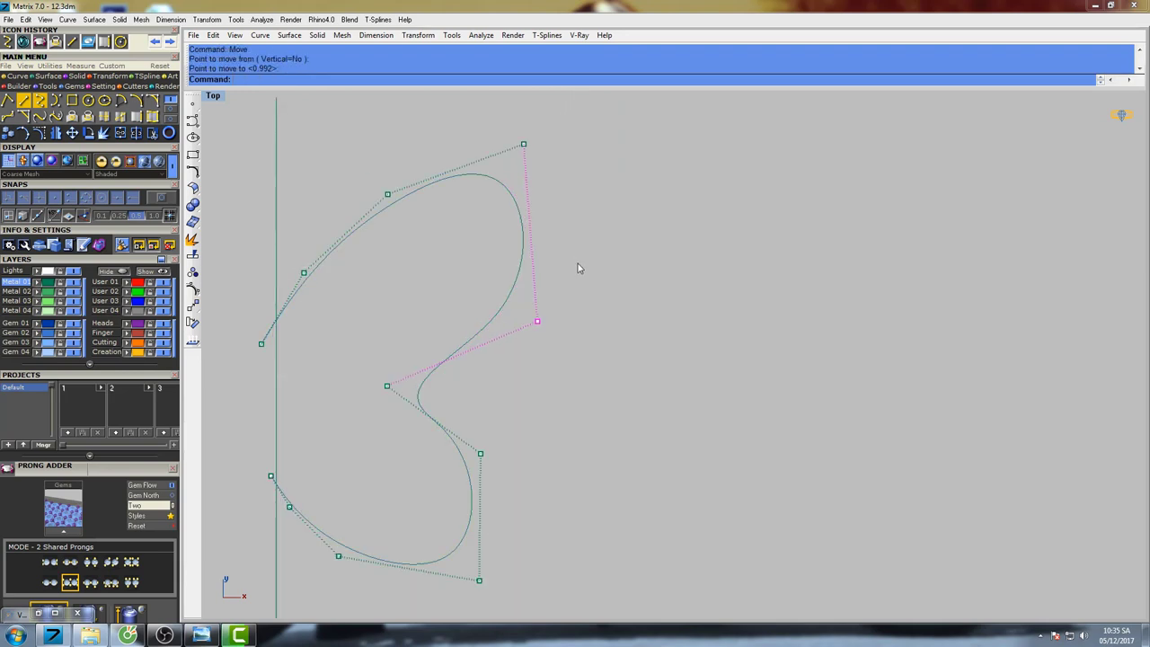
{"action": "right_click", "coordinate": [579, 259]}
{"action": "left_click", "coordinate": [580, 256]}
{"action": "left_click", "coordinate": [589, 241]}
{"action": "right_click", "coordinate": [587, 247]}
{"action": "left_click", "coordinate": [586, 247]}
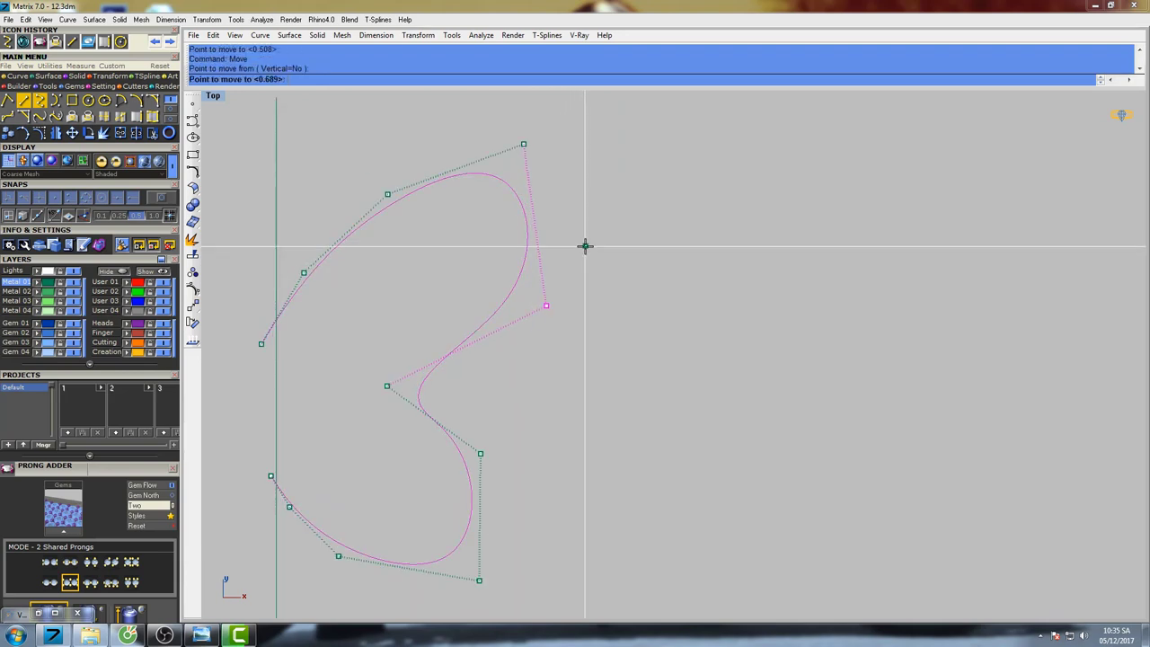
{"action": "left_click", "coordinate": [586, 254]}
Move the control point at the lower lobe's upper right slightly inward.
{"action": "right_click_drag", "start_coordinate": [501, 406], "coordinate": [546, 279]}
{"action": "left_click_drag", "start_coordinate": [495, 346], "coordinate": [543, 312]}
{"action": "right_click", "coordinate": [605, 274]}
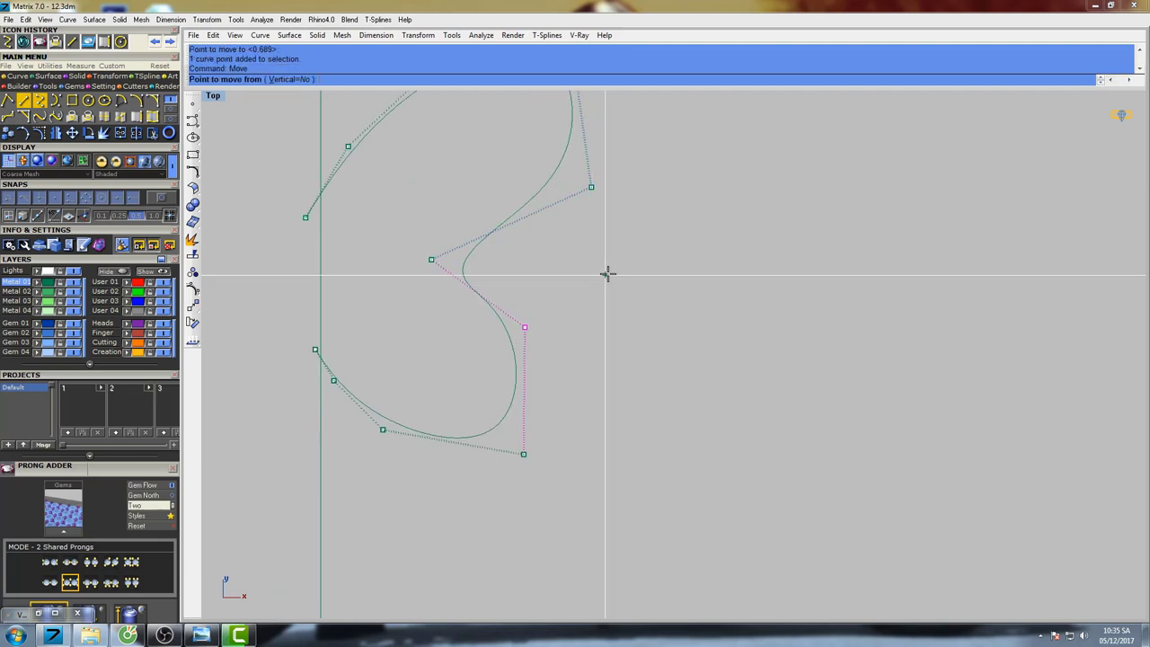
{"action": "left_click", "coordinate": [609, 273]}
{"action": "left_click", "coordinate": [597, 271]}
Move the lower lobe's bottom-right control point up and to the left to narrow the lobe.
{"action": "left_click_drag", "start_coordinate": [538, 456], "coordinate": [538, 456]}
{"action": "key", "text": "Return"}
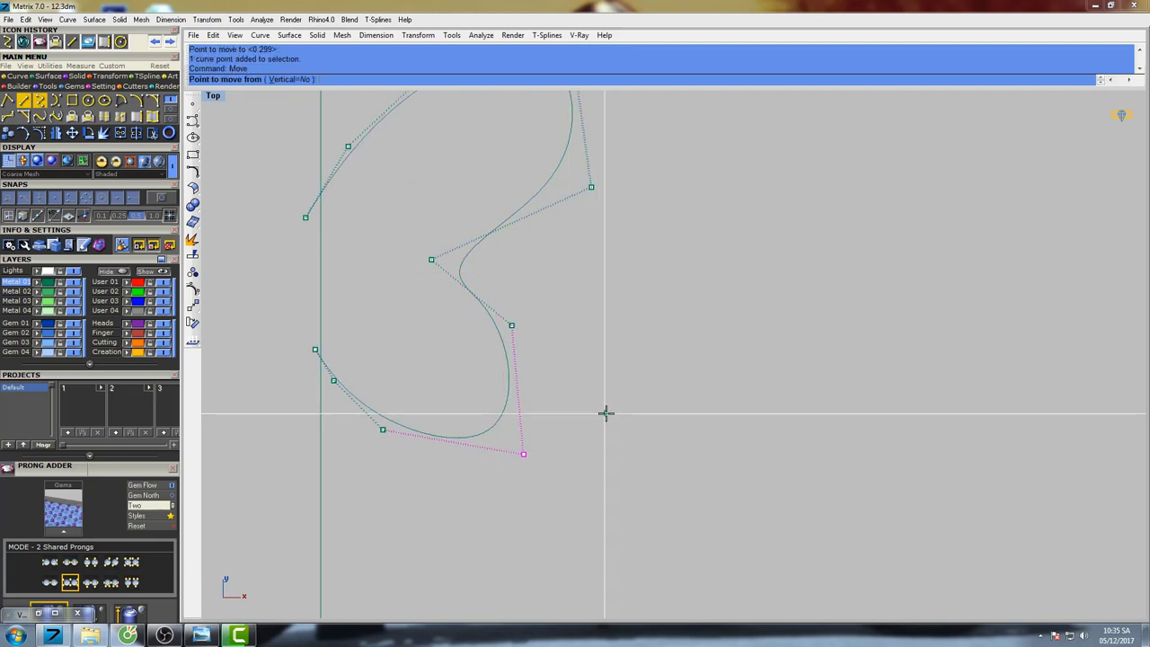
{"action": "left_click", "coordinate": [606, 411]}
{"action": "left_click", "coordinate": [593, 405]}
{"action": "key", "text": "Return"}
{"action": "left_click", "coordinate": [597, 405]}
{"action": "left_click", "coordinate": [585, 401]}
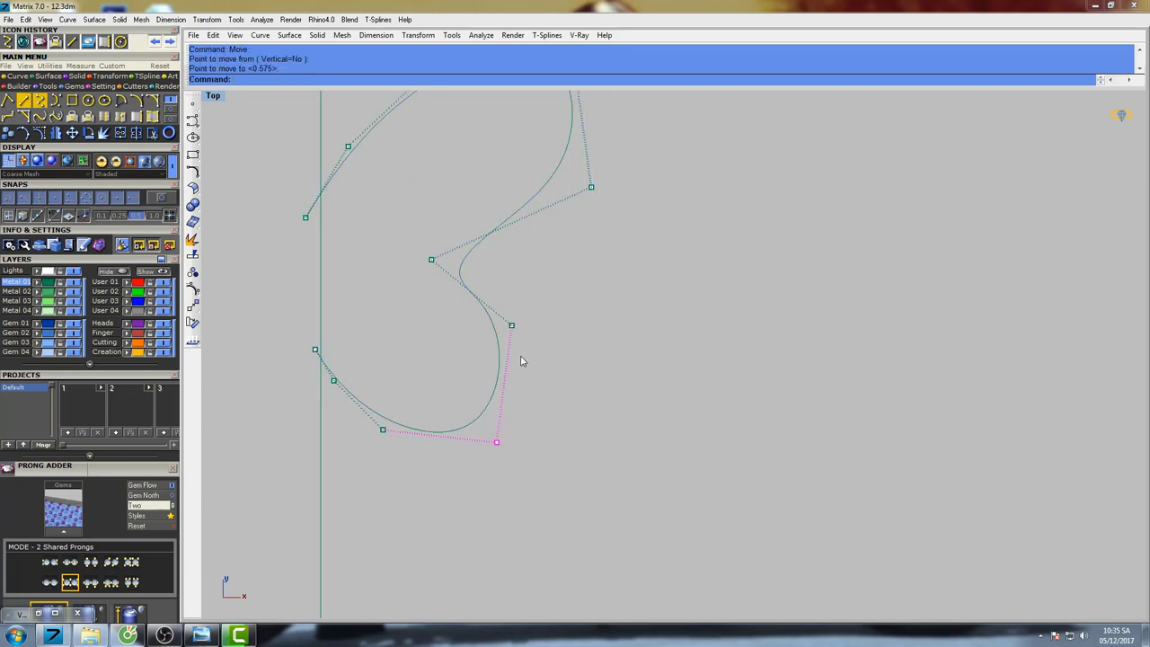
Readjust the lower lobe's upper-right control point inward and slightly down, so it sits above the bottom-right one.
{"action": "key", "text": "Return"}
{"action": "left_click", "coordinate": [584, 281]}
{"action": "left_click", "coordinate": [574, 285]}
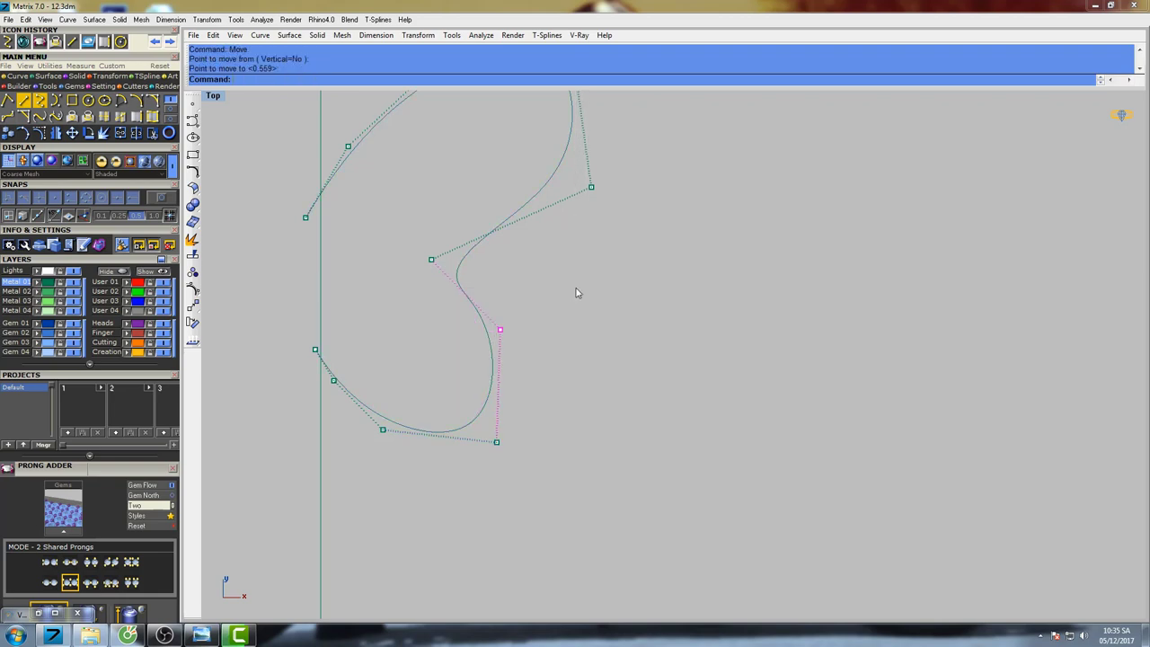
{"action": "key", "text": "Return"}
{"action": "left_click", "coordinate": [572, 266]}
{"action": "left_click", "coordinate": [568, 275]}
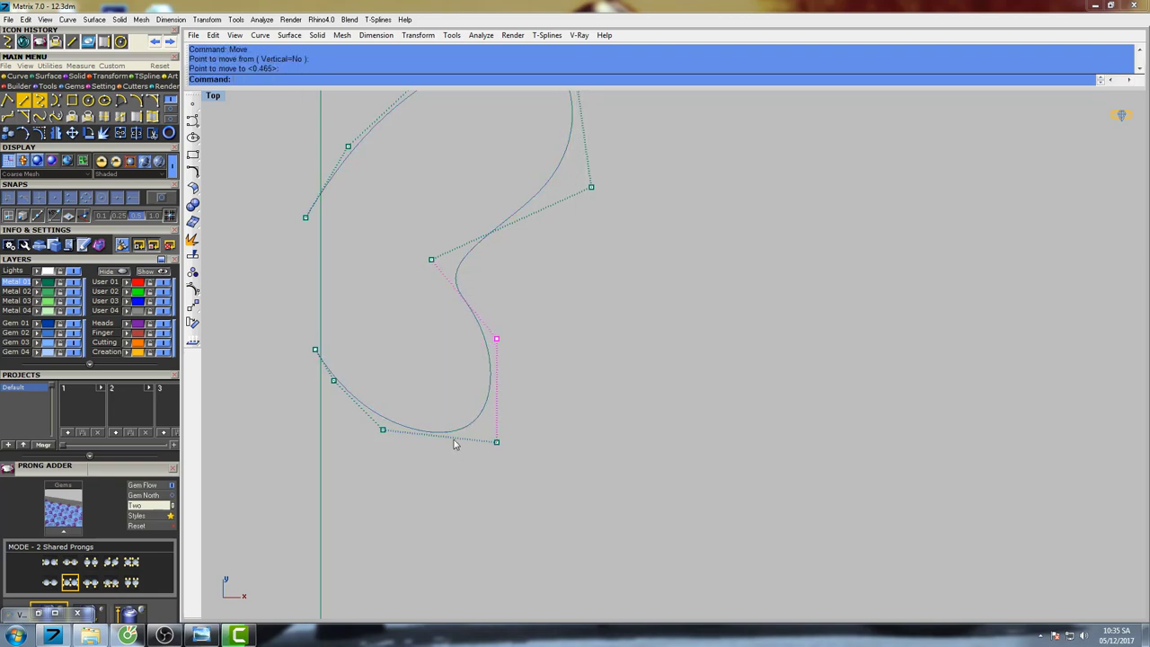
Move the curve's lower end point up past the vertical line, and nudge the adjacent control point up and left.
{"action": "right_click_drag", "start_coordinate": [454, 444], "coordinate": [497, 389]}
{"action": "left_click_drag", "start_coordinate": [378, 279], "coordinate": [377, 277]}
{"action": "key", "text": "Return"}
{"action": "left_click", "coordinate": [403, 262]}
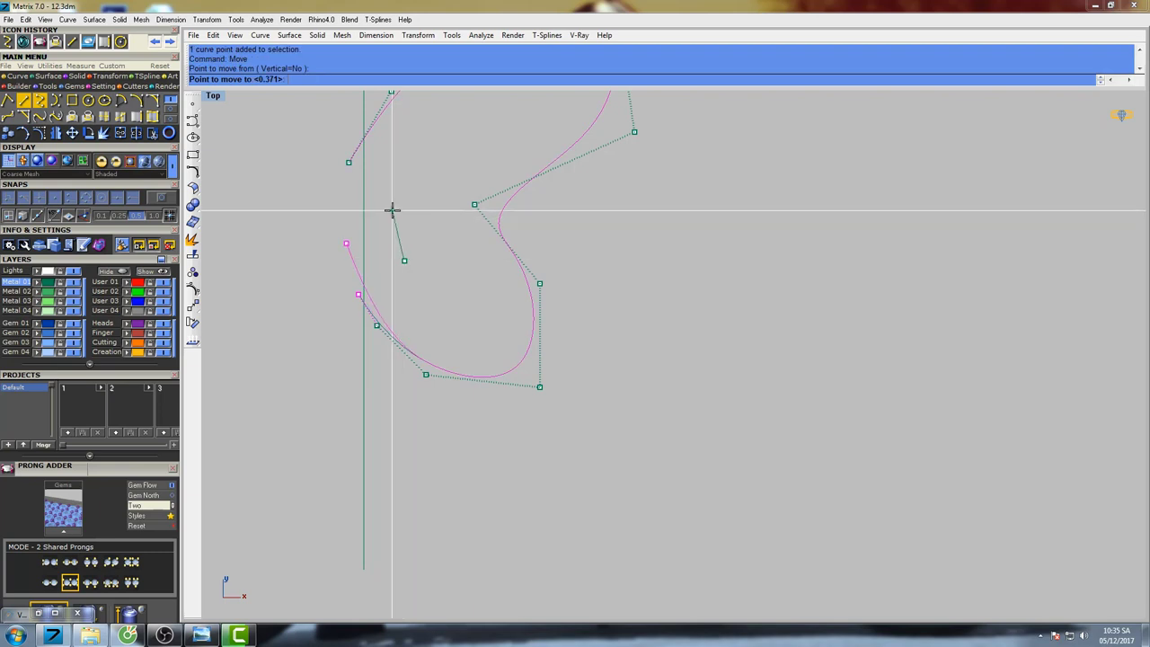
{"action": "left_click", "coordinate": [390, 210]}
{"action": "left_click_drag", "start_coordinate": [356, 327], "coordinate": [404, 310]}
{"action": "key", "text": "Return"}
{"action": "left_click", "coordinate": [415, 275]}
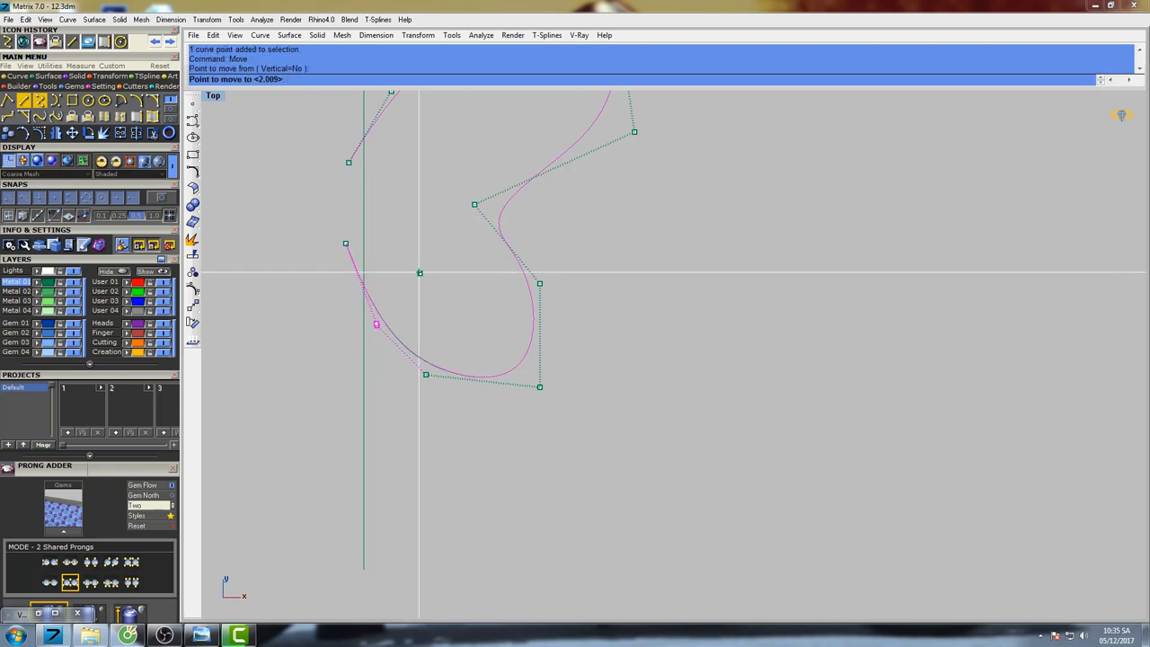
{"action": "left_click", "coordinate": [411, 261]}
Nudge the lower lobe's two bottom control points slightly to the right to even out its rounding, and hide the control points.
{"action": "key", "text": "Return"}
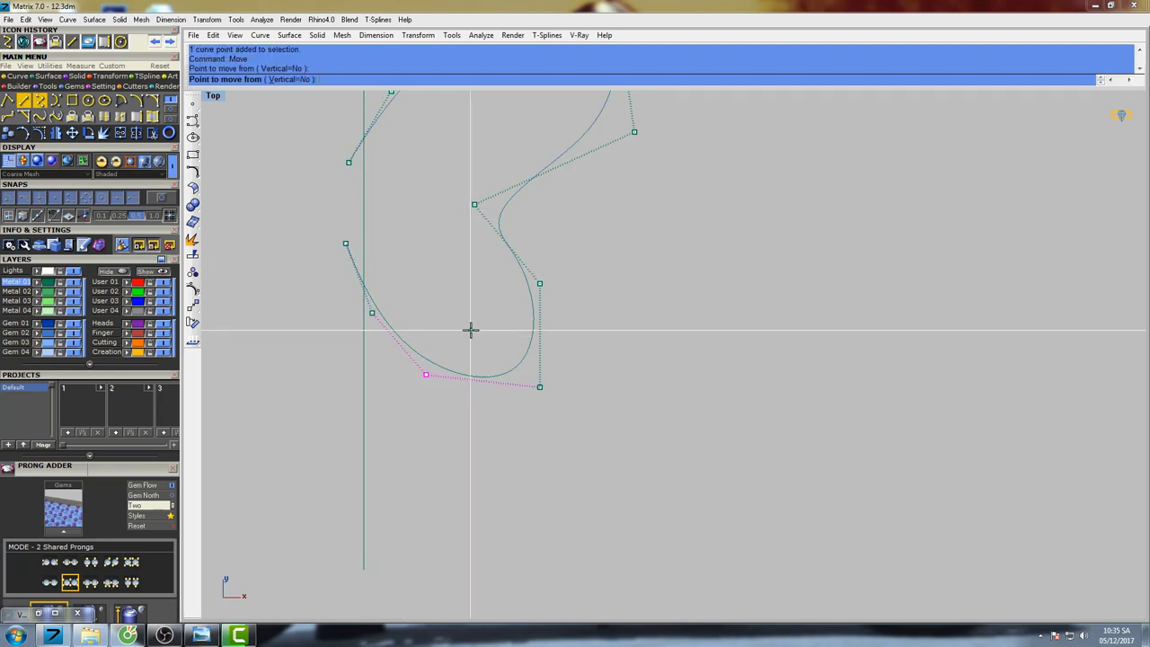
{"action": "left_click", "coordinate": [470, 329]}
{"action": "left_click", "coordinate": [474, 332]}
{"action": "key", "text": "Return"}
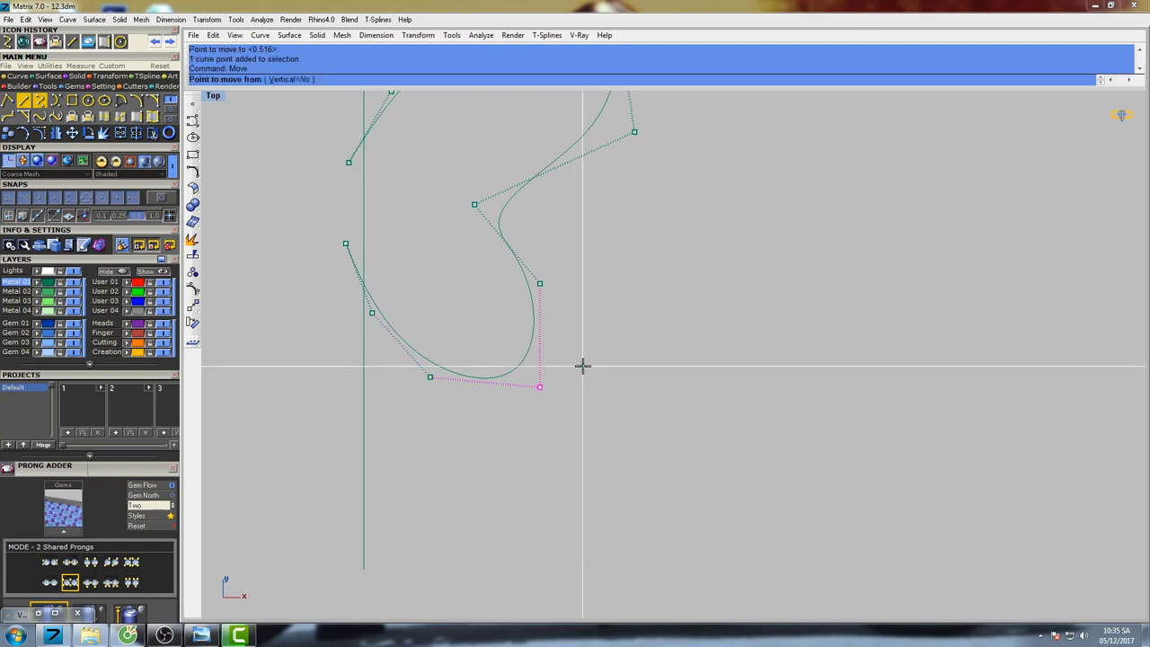
{"action": "left_click", "coordinate": [583, 364]}
{"action": "left_click", "coordinate": [587, 359]}
{"action": "scroll", "coordinate": [586, 357], "scroll_direction": "down", "scroll_amount": 4}
{"action": "mouse_move", "coordinate": [594, 331]}
{"action": "right_mouse_down"}
{"action": "mouse_move", "coordinate": [578, 382]}
{"action": "mouse_move", "coordinate": [581, 336]}
{"action": "mouse_move", "coordinate": [603, 306]}
{"action": "mouse_move", "coordinate": [582, 327]}
{"action": "right_mouse_up"}
{"action": "key", "text": "F11"}
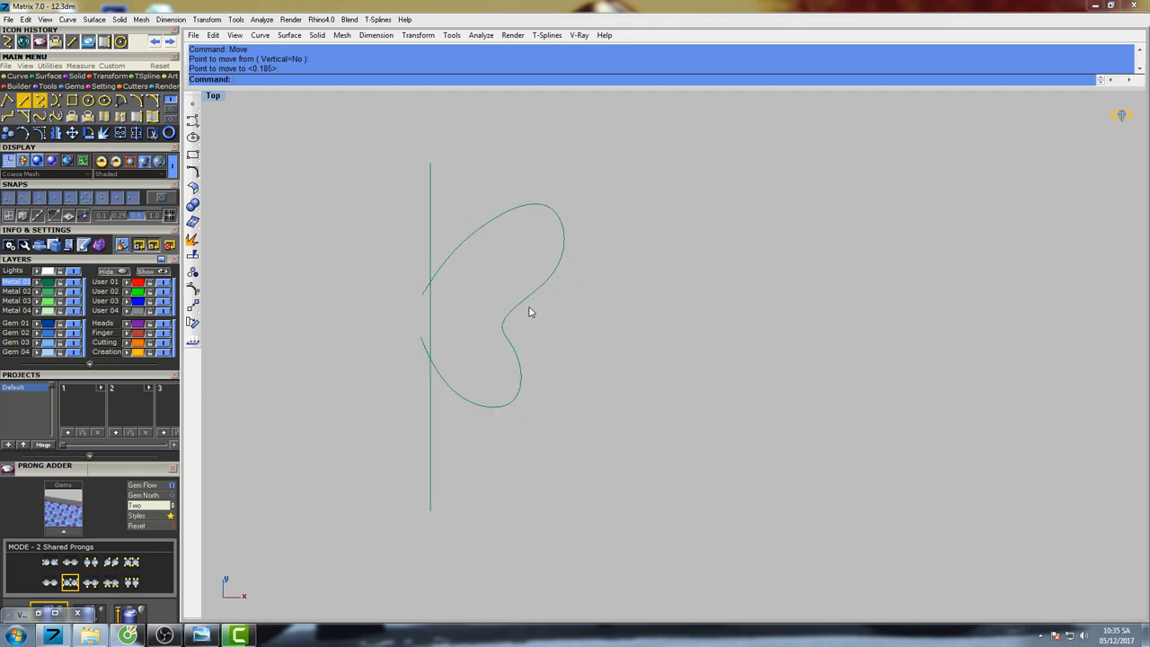
Show the curve's control points again and move the upper lobe's lower-right point slightly further outward and up.
{"action": "left_click", "coordinate": [526, 307]}
{"action": "key", "text": "F10"}
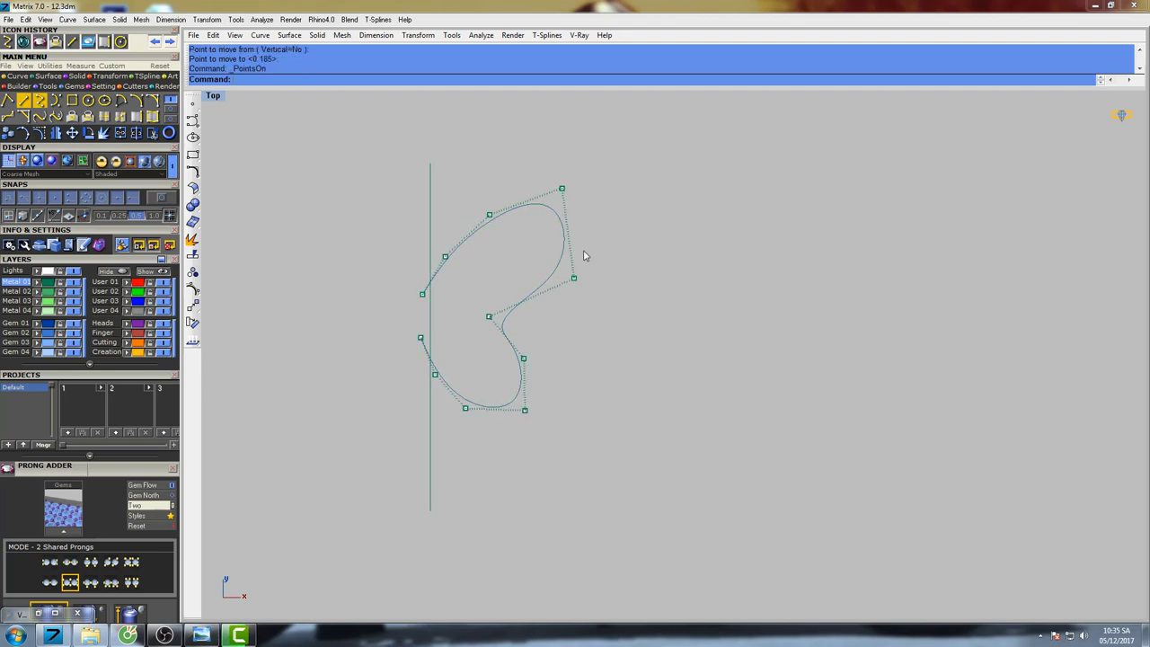
{"action": "right_click_drag", "start_coordinate": [602, 256], "coordinate": [569, 256]}
{"action": "type", "text": "M"}
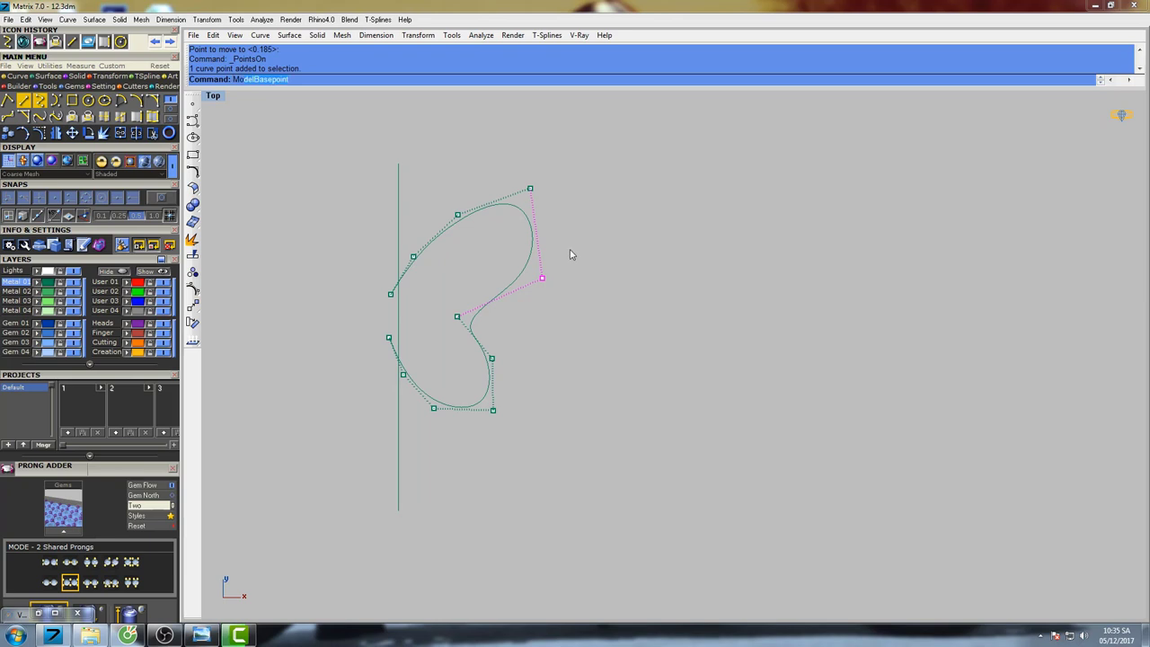
{"action": "type", "text": "ove"}
{"action": "key", "text": "Return"}
{"action": "left_click", "coordinate": [587, 249]}
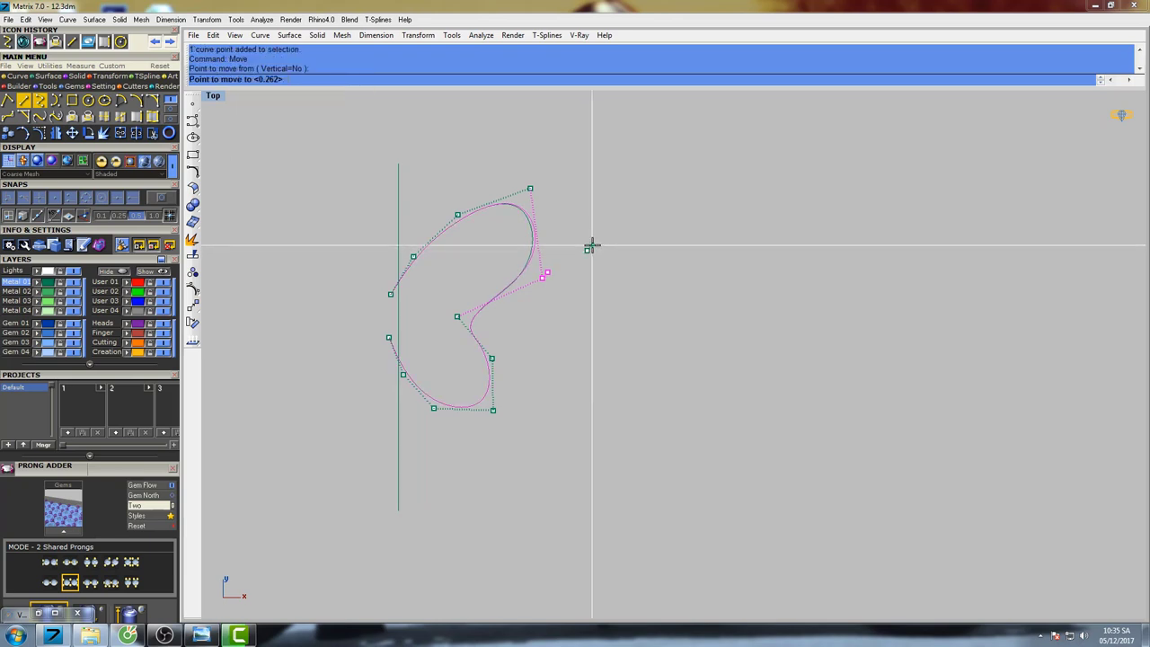
{"action": "left_click", "coordinate": [589, 244]}
{"action": "key", "text": "Return"}
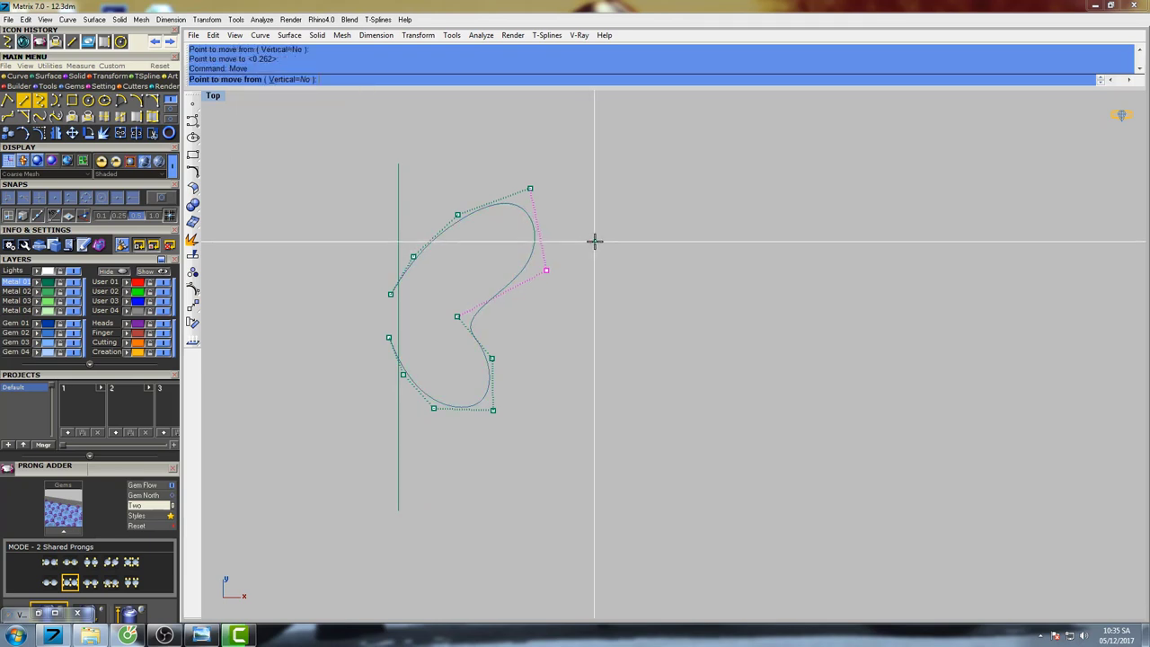
{"action": "left_click", "coordinate": [595, 241]}
{"action": "left_click", "coordinate": [598, 244]}
Lower the upper lobe's top-right control point slightly to flatten the lobe's tip.
{"action": "key", "text": "Return"}
{"action": "left_click", "coordinate": [549, 157]}
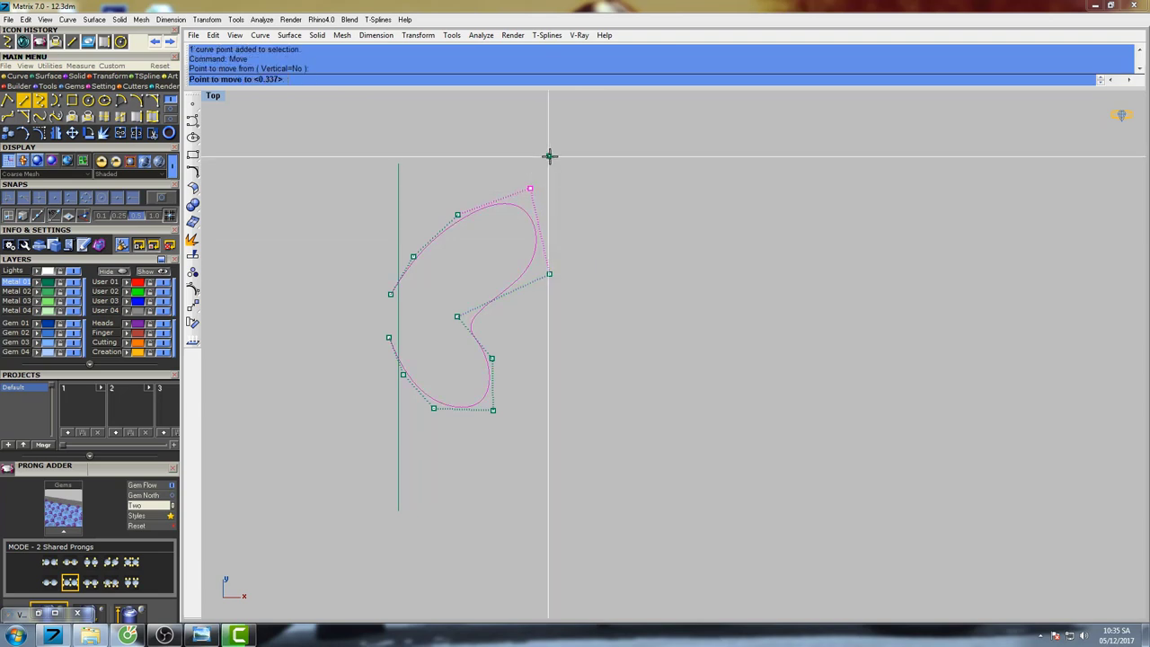
{"action": "left_click", "coordinate": [549, 161]}
{"action": "key", "text": "Return"}
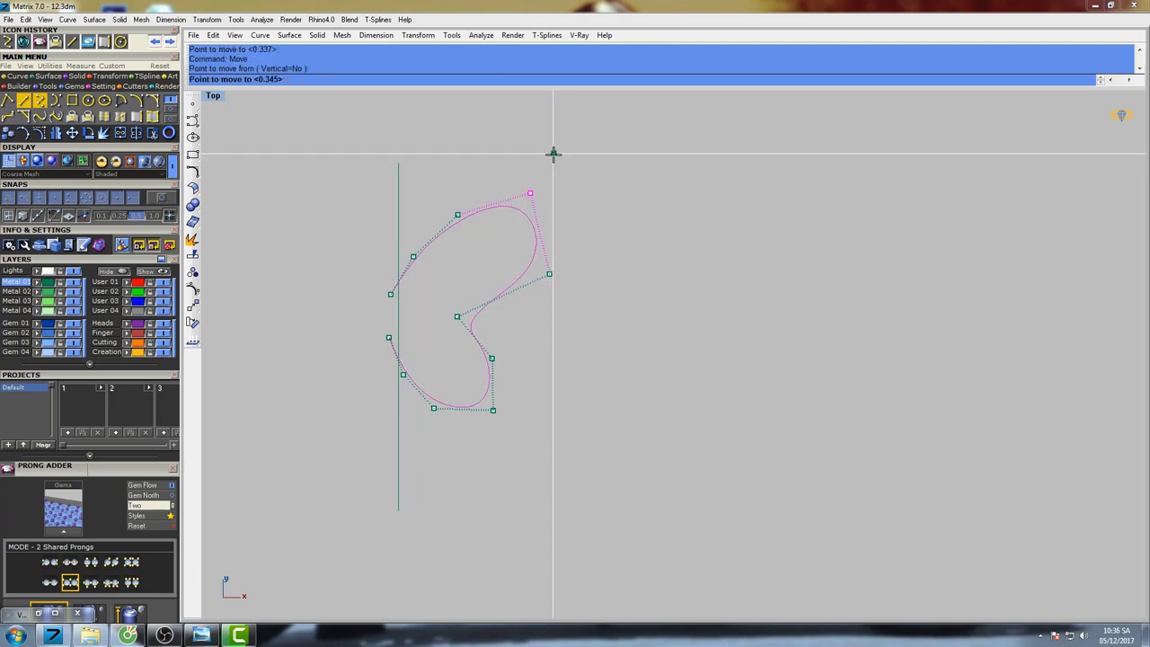
{"action": "left_click", "coordinate": [553, 157]}
{"action": "right_click_drag", "start_coordinate": [597, 270], "coordinate": [572, 261]}
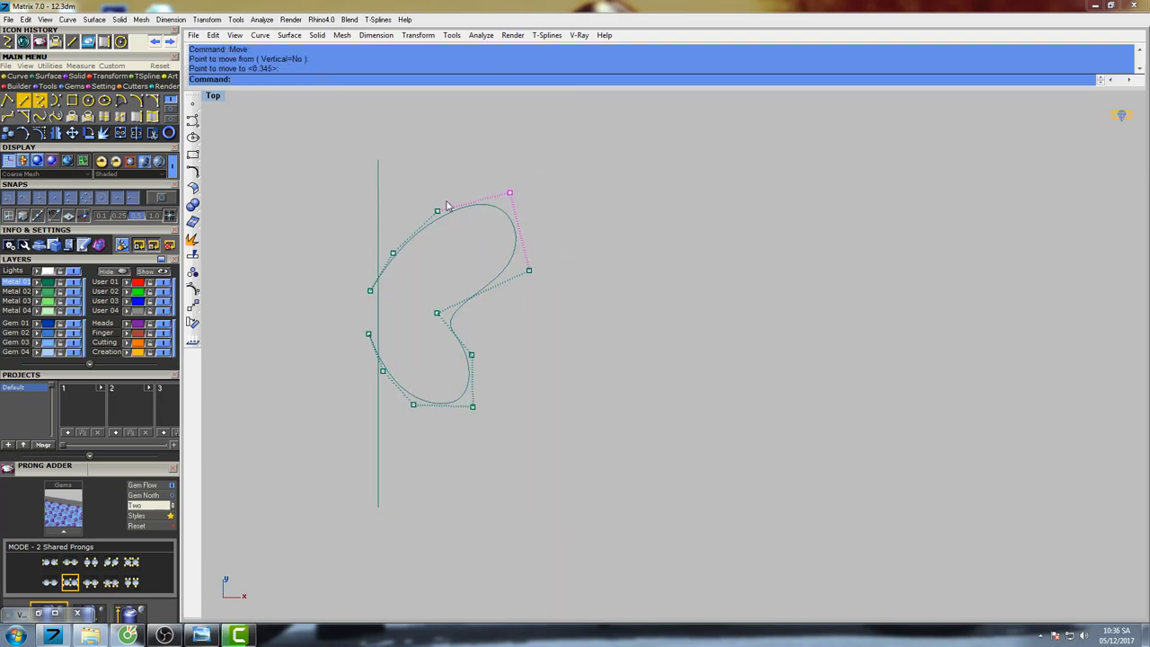
Raise the upper lobe's top-left control point slightly to round out its upper edge.
{"action": "key", "text": "Return"}
{"action": "left_click", "coordinate": [476, 175]}
{"action": "left_click", "coordinate": [475, 170]}
{"action": "key", "text": "Return"}
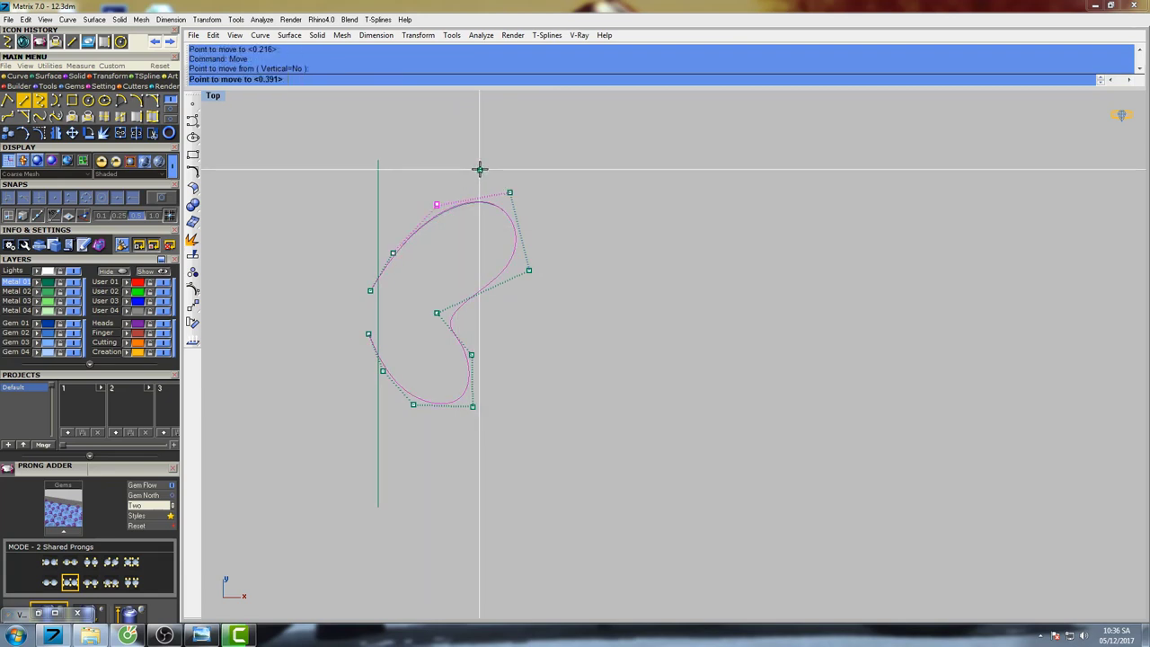
{"action": "left_click", "coordinate": [480, 170]}
{"action": "right_click_drag", "start_coordinate": [510, 225], "coordinate": [538, 245]}
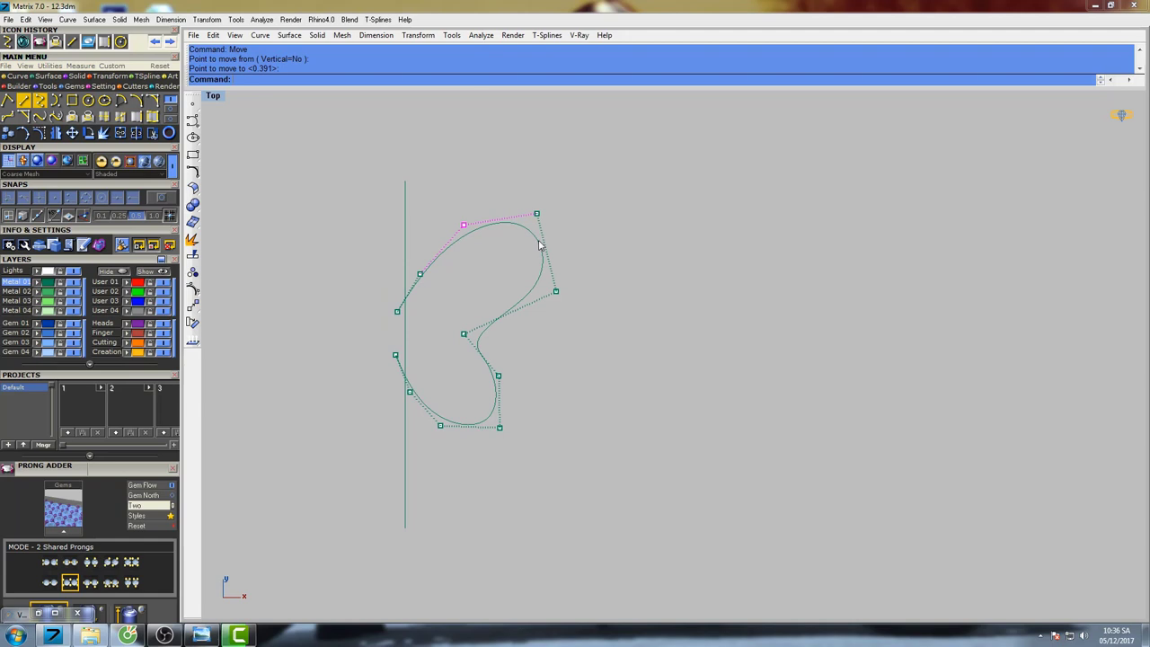
Make a smaller copy of the wing-shaped curve with Scale2D from origin 0, at a factor of about 0.485.
{"action": "left_click_drag", "start_coordinate": [515, 278], "coordinate": [519, 290]}
{"action": "right_click_drag", "start_coordinate": [519, 290], "coordinate": [533, 252]}
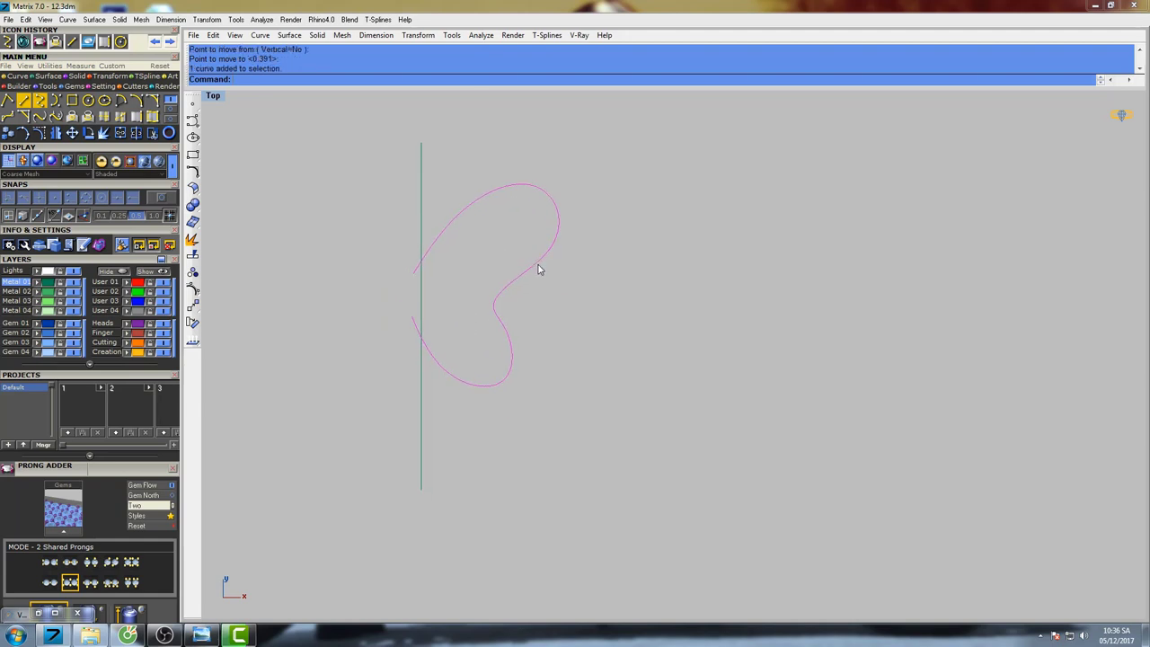
{"action": "key", "text": "Down"}
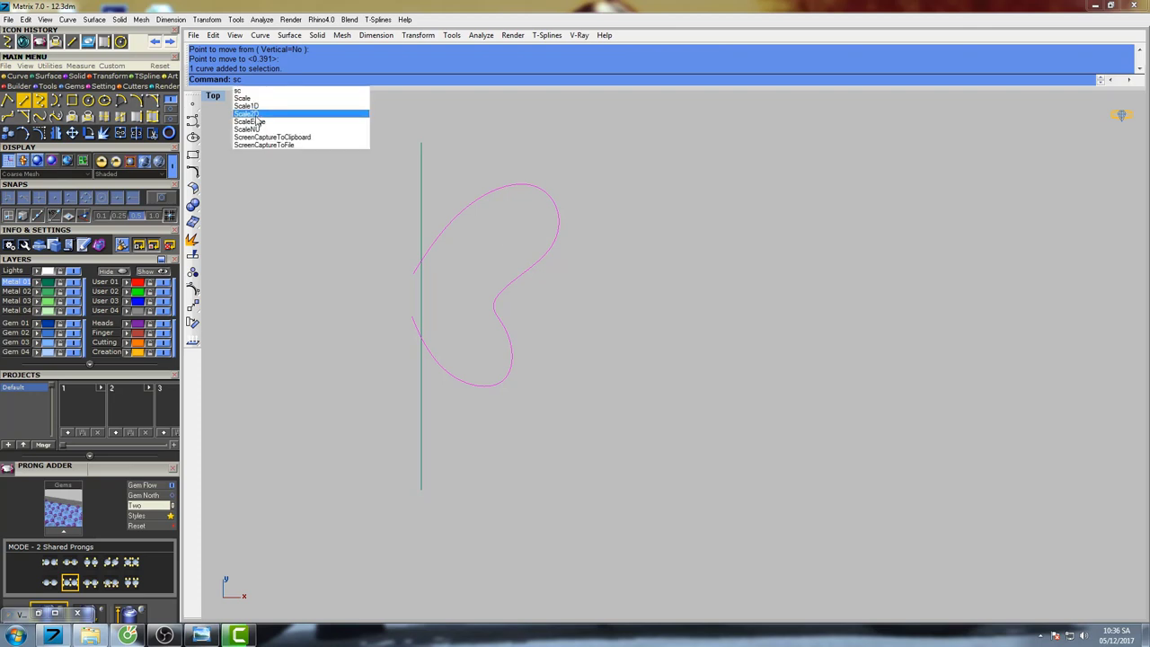
{"action": "key", "text": "Return"}
{"action": "type", "text": "0"}
{"action": "key", "text": "Return"}
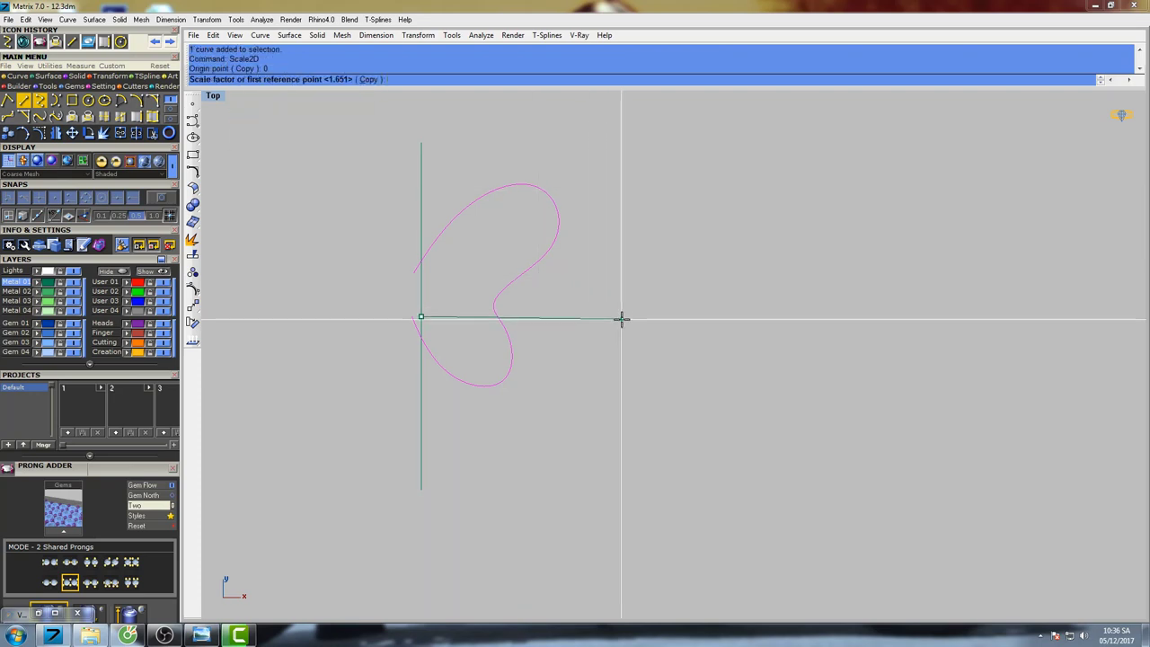
{"action": "left_click", "coordinate": [368, 79]}
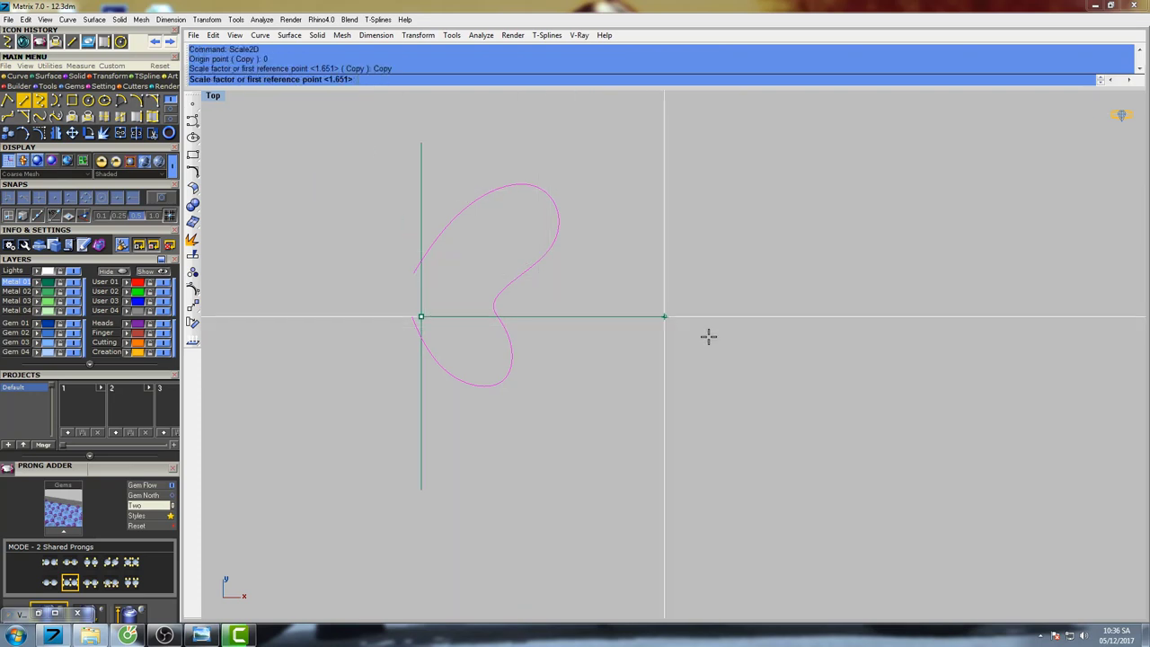
{"action": "left_click", "coordinate": [775, 317]}
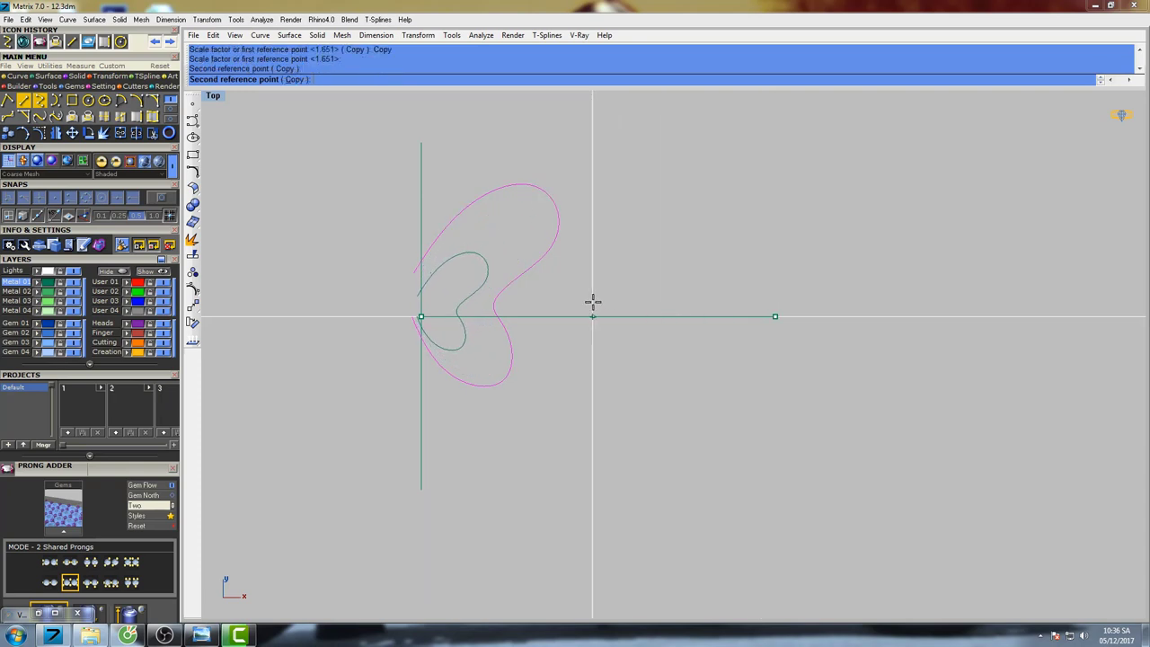
{"action": "right_click", "coordinate": [593, 302]}
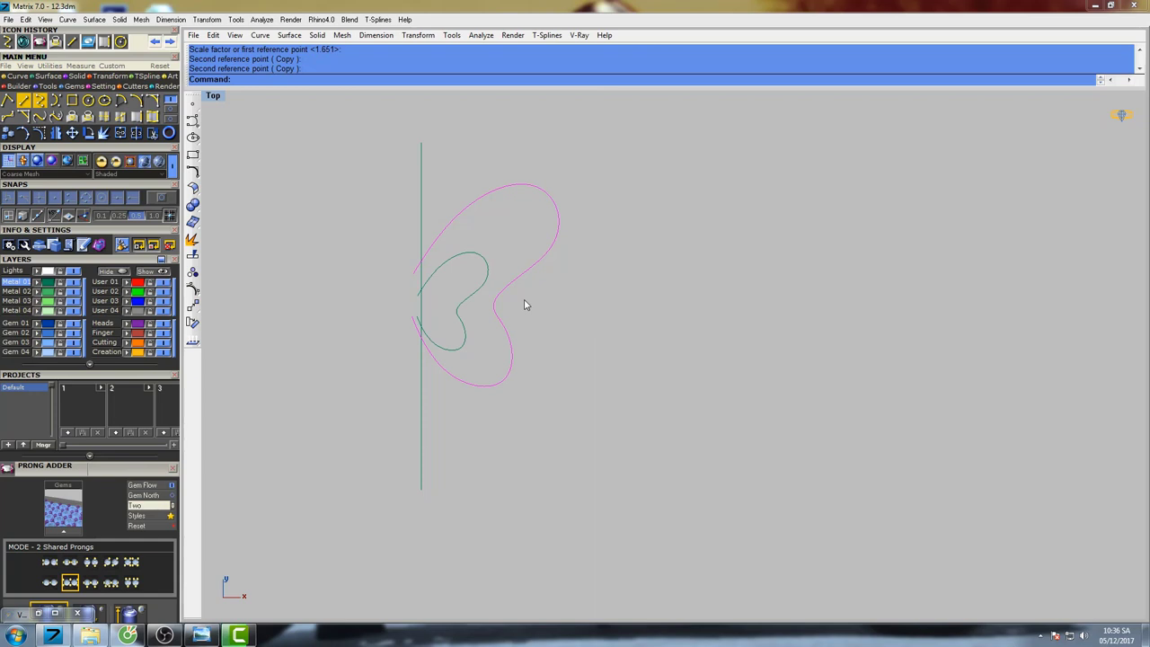
Move the small inner wing curve slightly upward in two small moves to space it better inside the outer curve.
{"action": "right_click_drag", "start_coordinate": [485, 284], "coordinate": [497, 258]}
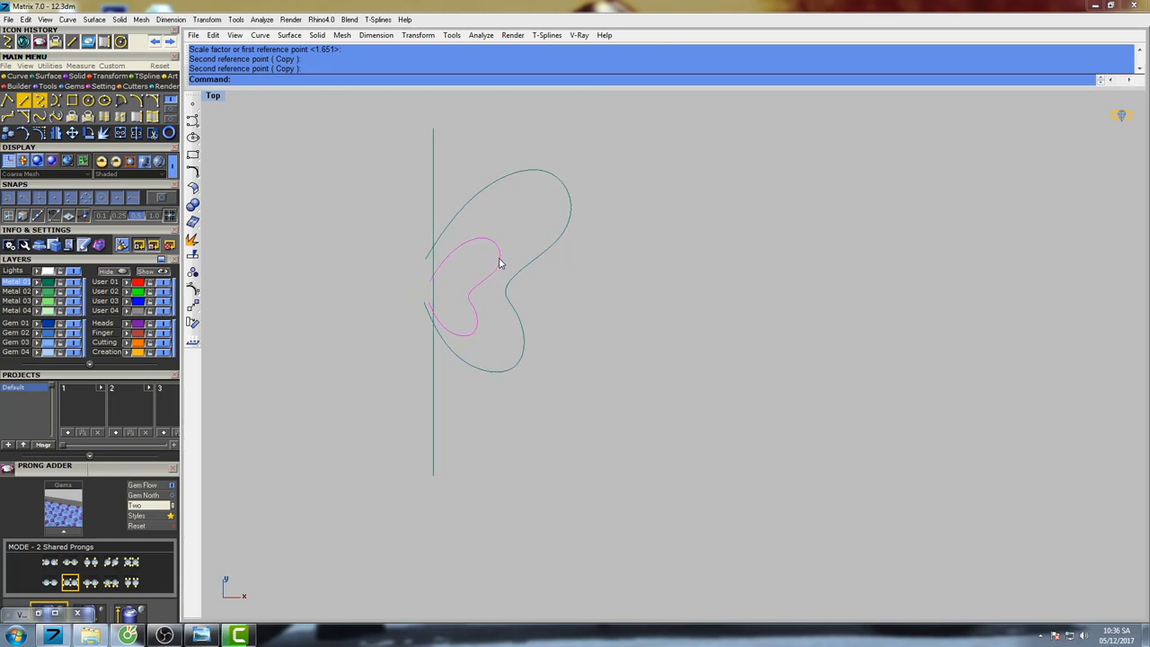
{"action": "type", "text": "Move"}
{"action": "key", "text": "Return"}
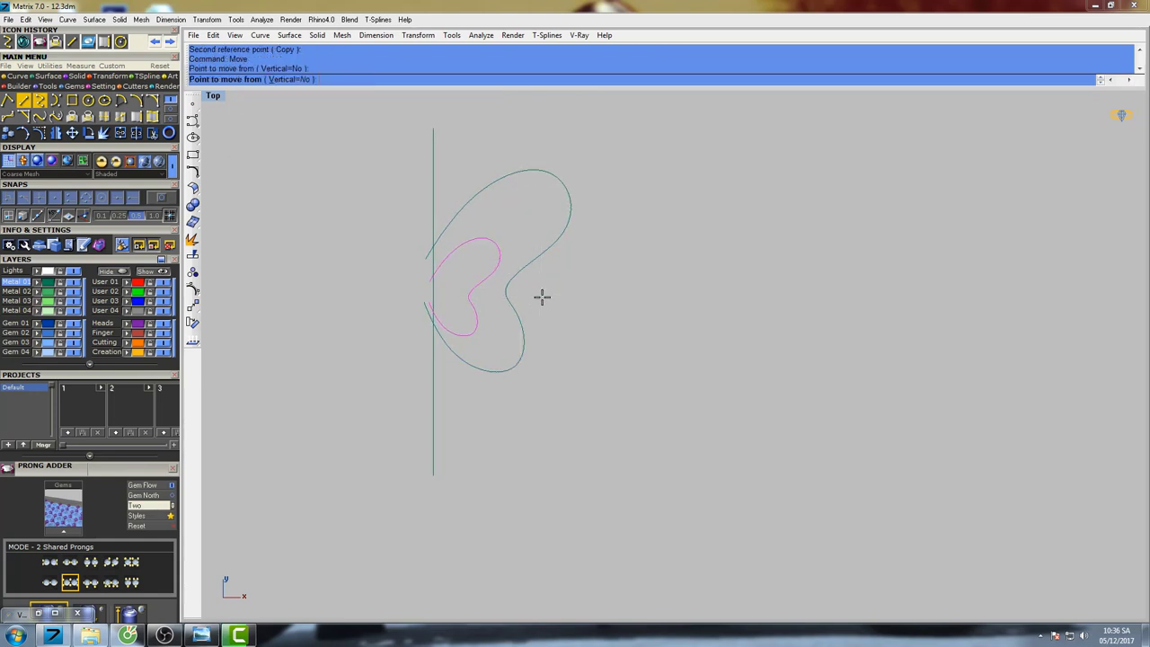
{"action": "left_click", "coordinate": [542, 295]}
{"action": "left_click", "coordinate": [542, 289]}
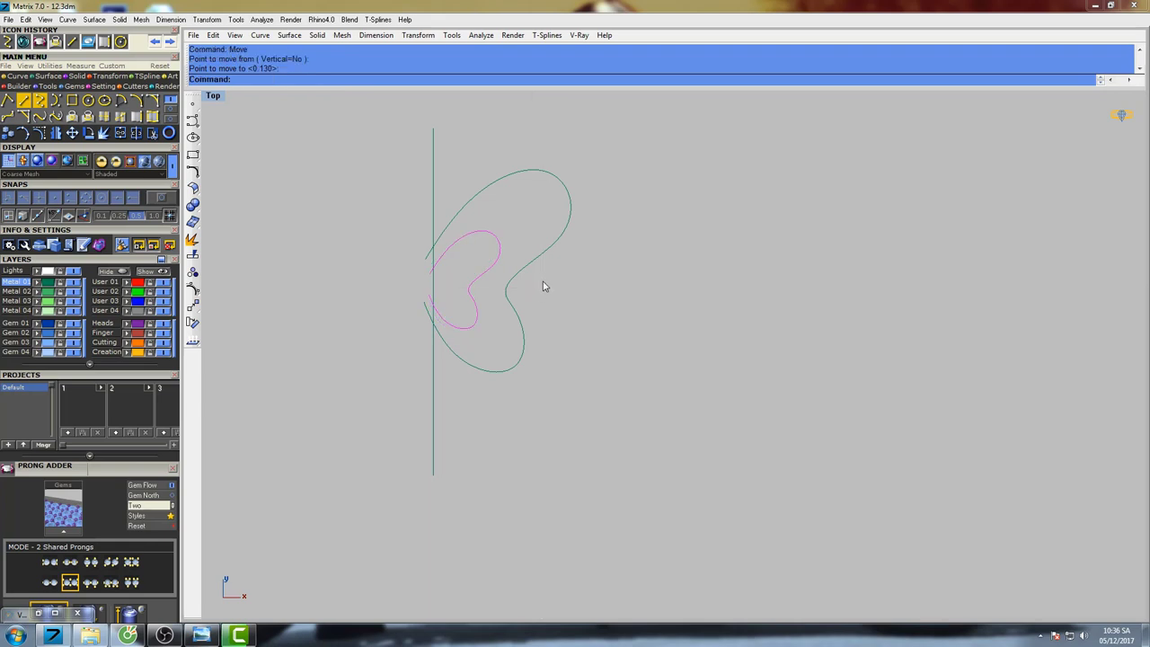
{"action": "key", "text": "Return"}
{"action": "left_click", "coordinate": [554, 267]}
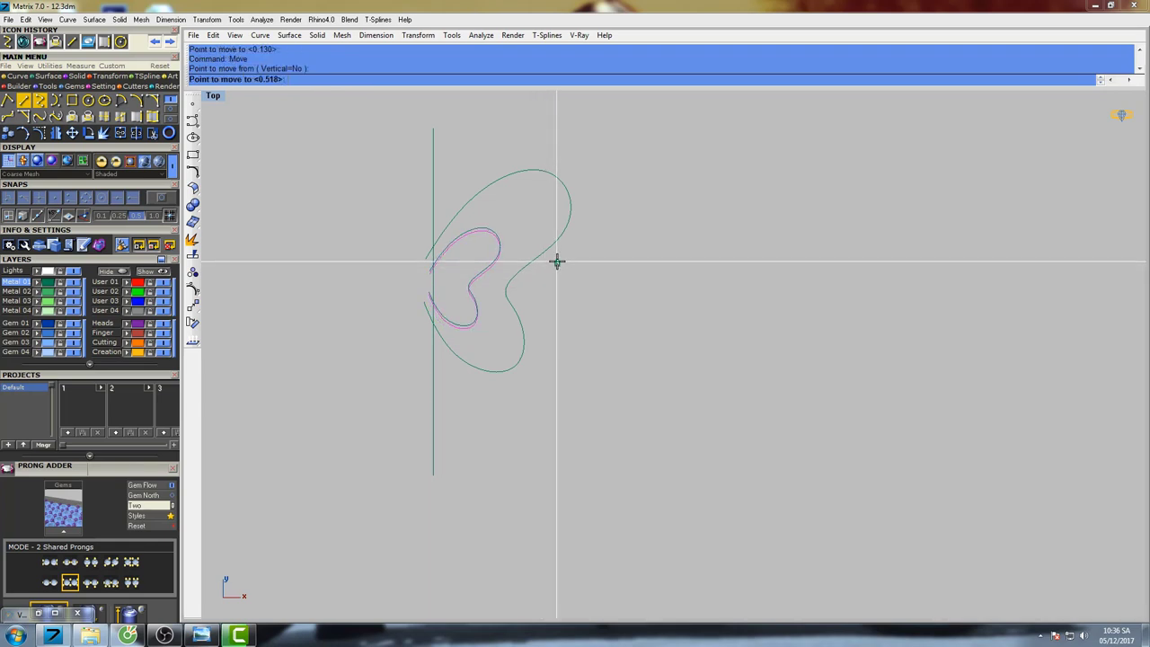
{"action": "left_click", "coordinate": [558, 262]}
Show the inner curve's control points and move its upper lobe's top-right point slightly outward and up, in two small moves.
{"action": "scroll", "coordinate": [507, 278], "scroll_direction": "up", "scroll_amount": 4}
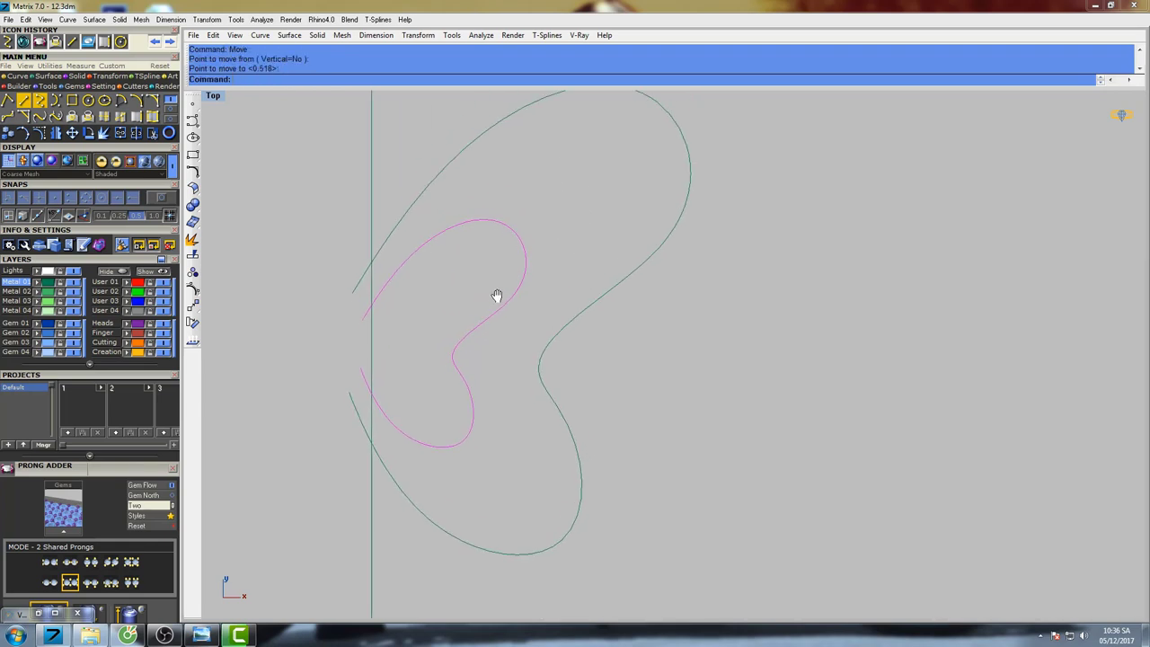
{"action": "key", "text": "F10"}
{"action": "right_click_drag", "start_coordinate": [556, 200], "coordinate": [511, 214]}
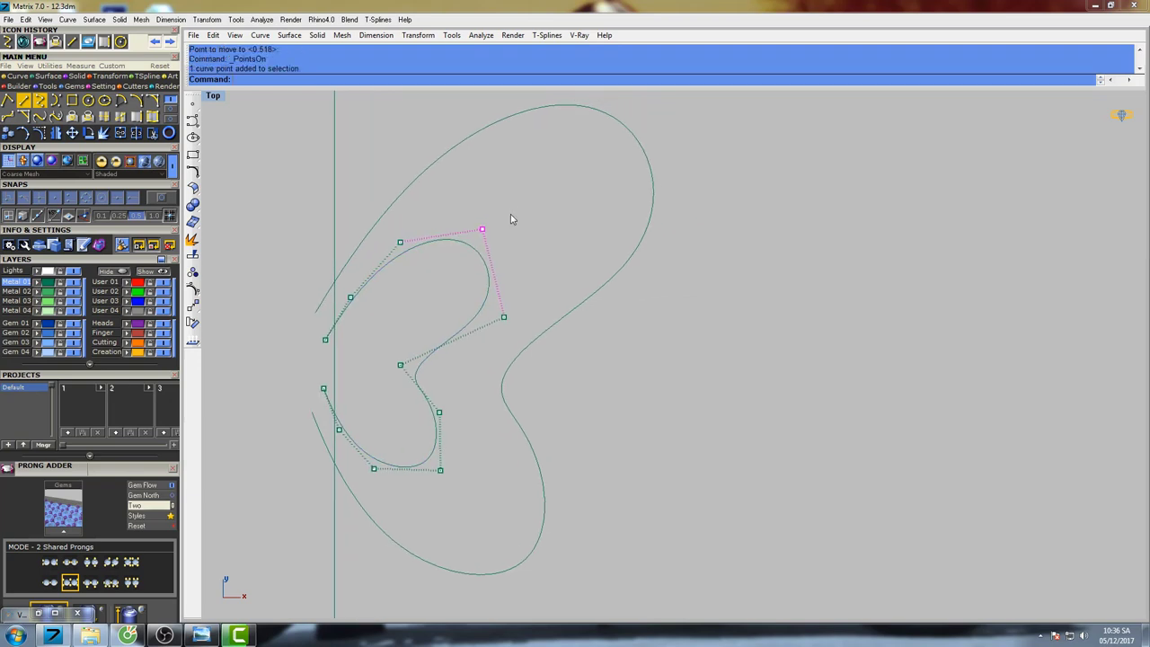
{"action": "type", "text": "ove"}
{"action": "key", "text": "Return"}
{"action": "left_click", "coordinate": [527, 225]}
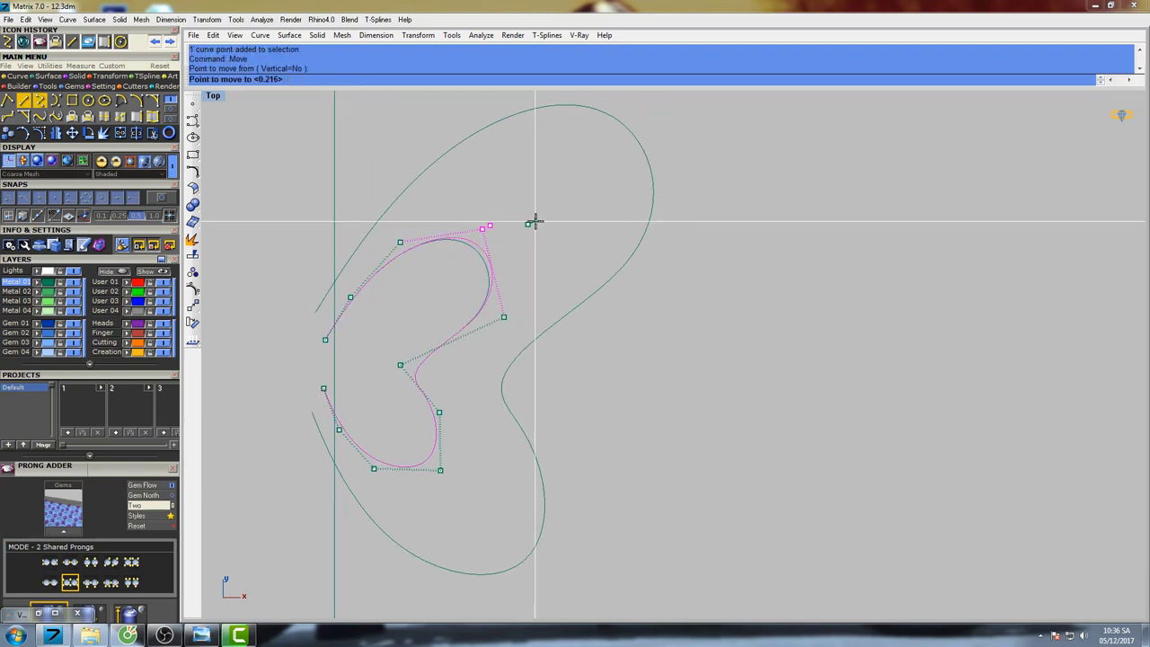
{"action": "left_click", "coordinate": [534, 222]}
{"action": "key", "text": "Return"}
{"action": "left_click", "coordinate": [533, 234]}
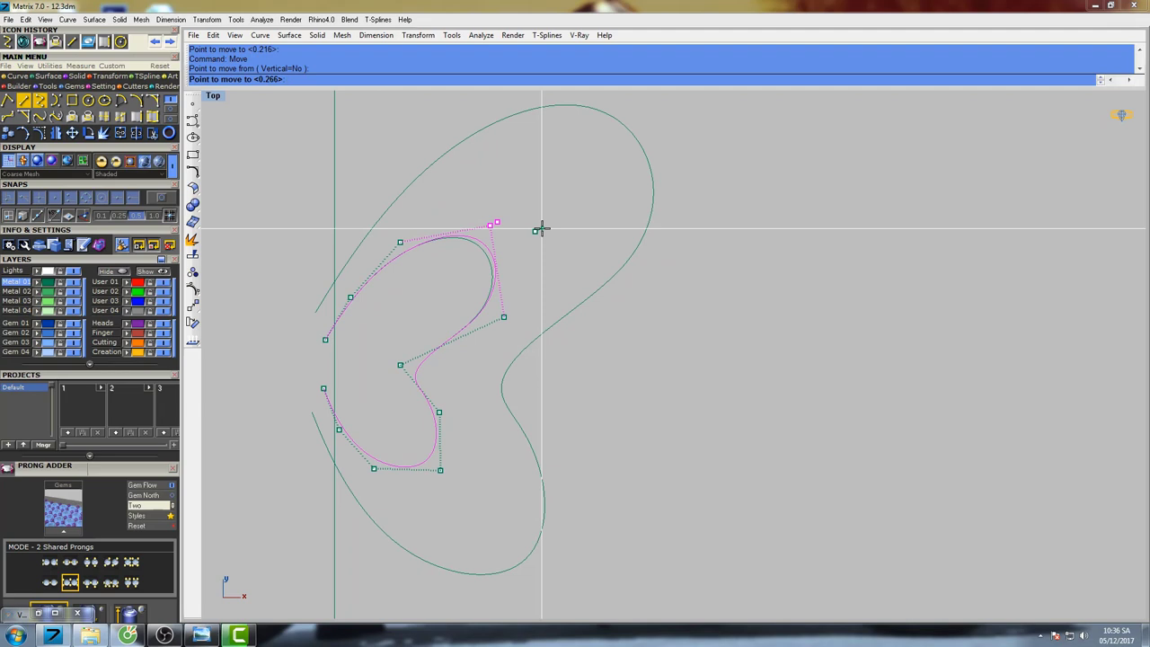
{"action": "left_click", "coordinate": [540, 230]}
Shift the inner curve's upper-lobe lower-right and top-left control points slightly to the right.
{"action": "left_click_drag", "start_coordinate": [527, 340], "coordinate": [527, 338]}
{"action": "key", "text": "Return"}
{"action": "left_click", "coordinate": [533, 314]}
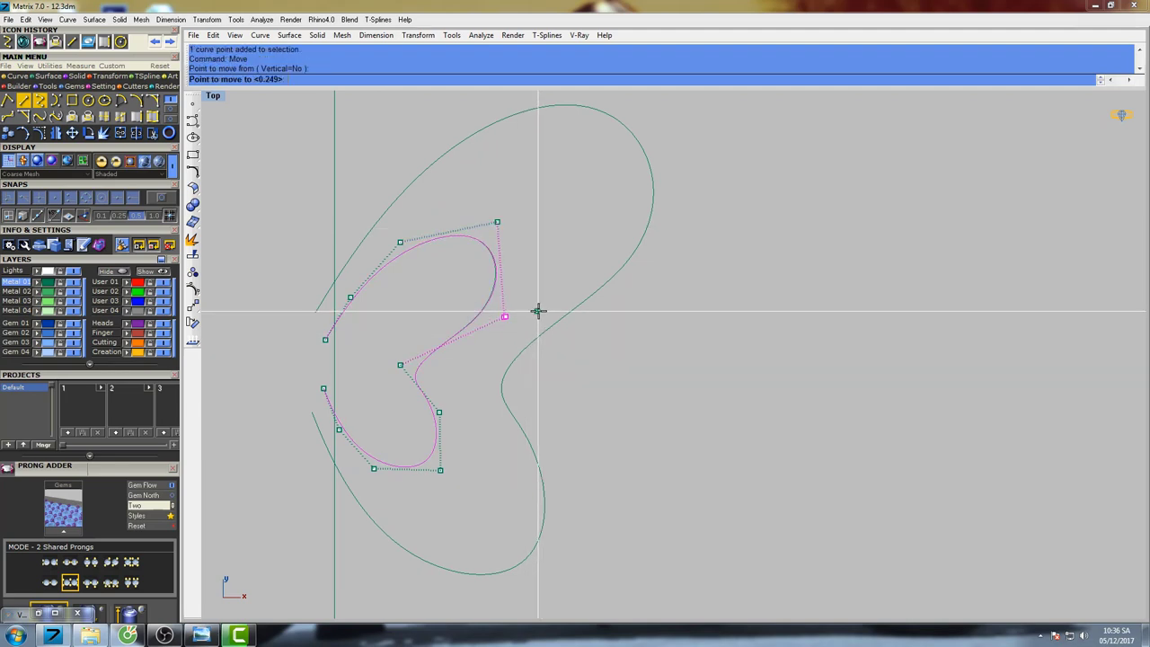
{"action": "left_click", "coordinate": [539, 317]}
{"action": "key", "text": "Return"}
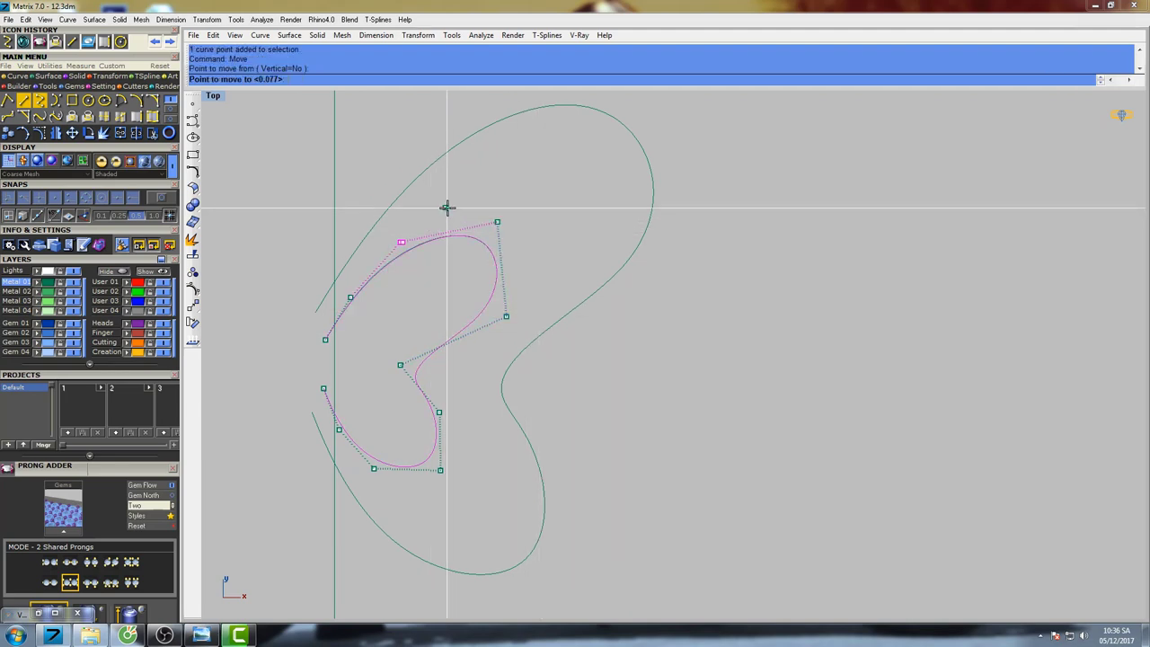
{"action": "left_click", "coordinate": [446, 206]}
{"action": "left_click", "coordinate": [452, 206]}
Raise the control point at the inner curve's notch between the two lobes slightly, using two small moves.
{"action": "right_click_drag", "start_coordinate": [447, 358], "coordinate": [485, 277]}
{"action": "left_click", "coordinate": [469, 248]}
{"action": "left_click", "coordinate": [467, 244]}
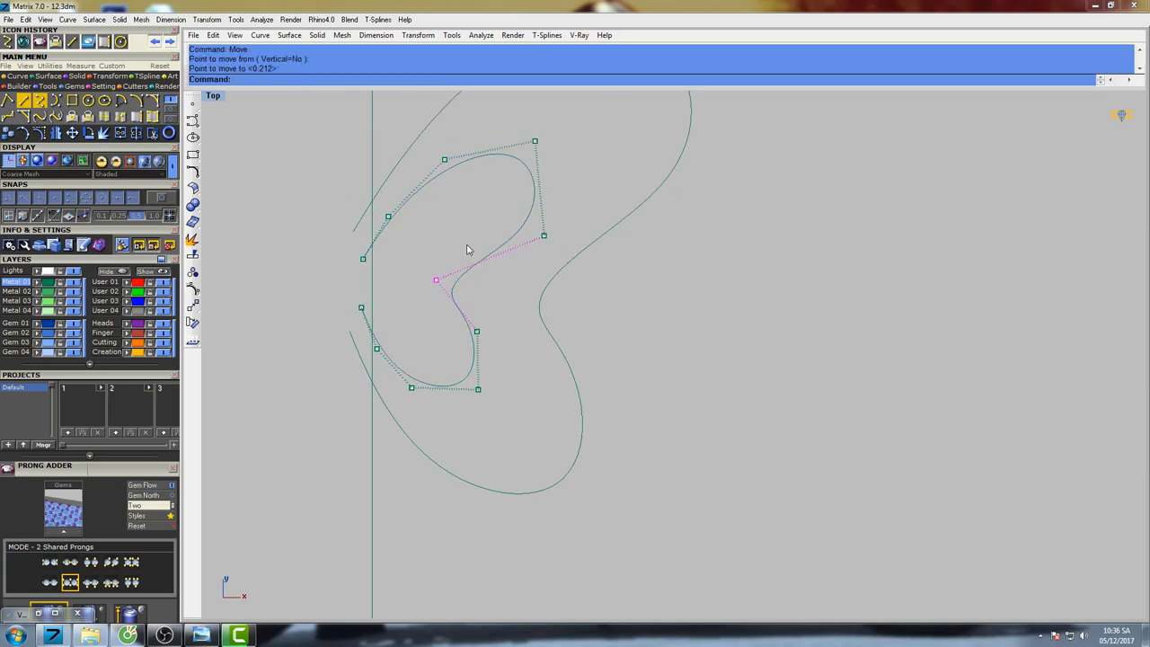
{"action": "right_click", "coordinate": [470, 242]}
{"action": "left_click", "coordinate": [472, 241]}
{"action": "left_click", "coordinate": [471, 239]}
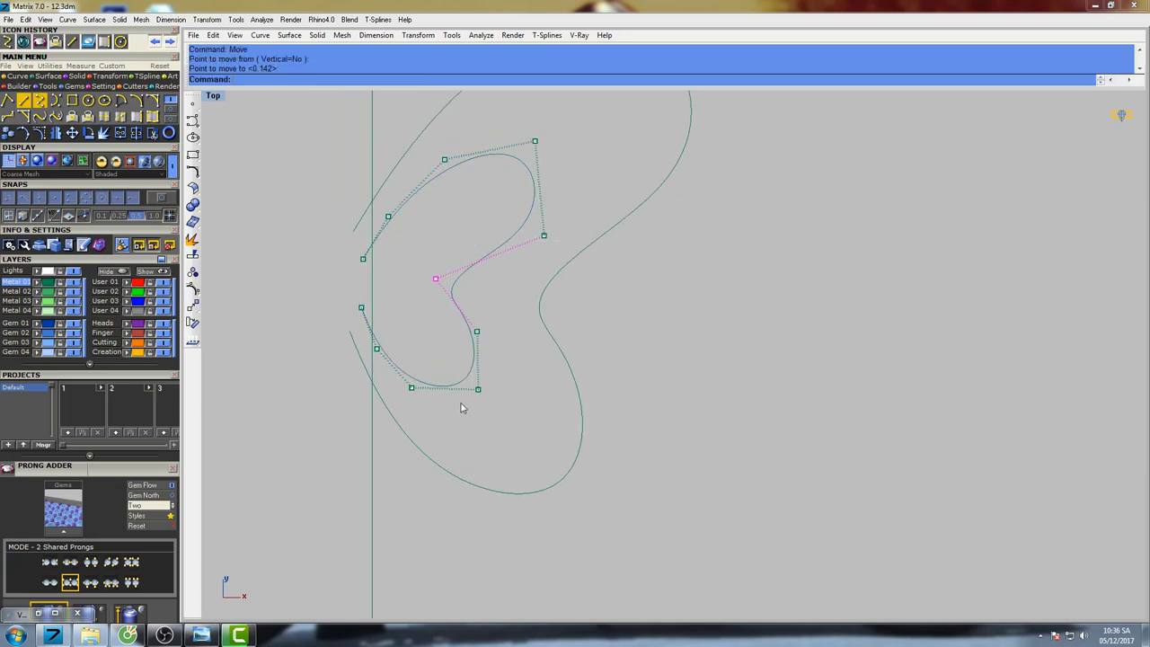
Nudge the bottom-right control point of the inner curve's lower lobe sideways to fine-tune its rounding.
{"action": "key", "text": "Return"}
{"action": "left_click", "coordinate": [509, 350]}
{"action": "right_click", "coordinate": [491, 359]}
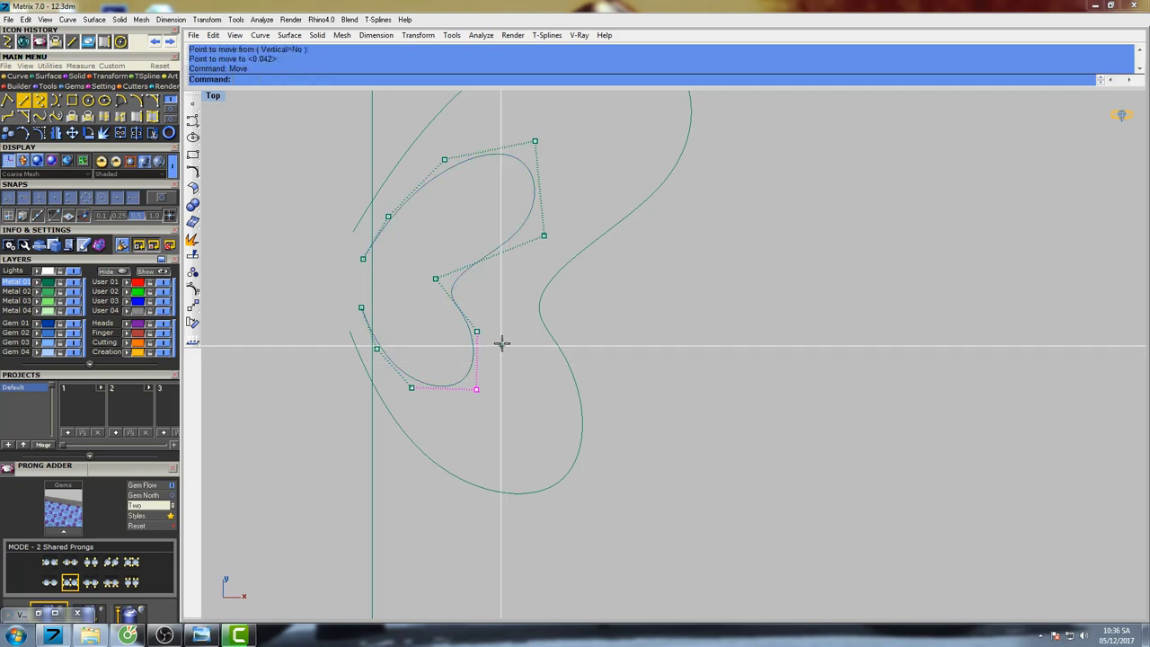
{"action": "left_click", "coordinate": [502, 343]}
{"action": "left_click", "coordinate": [505, 342]}
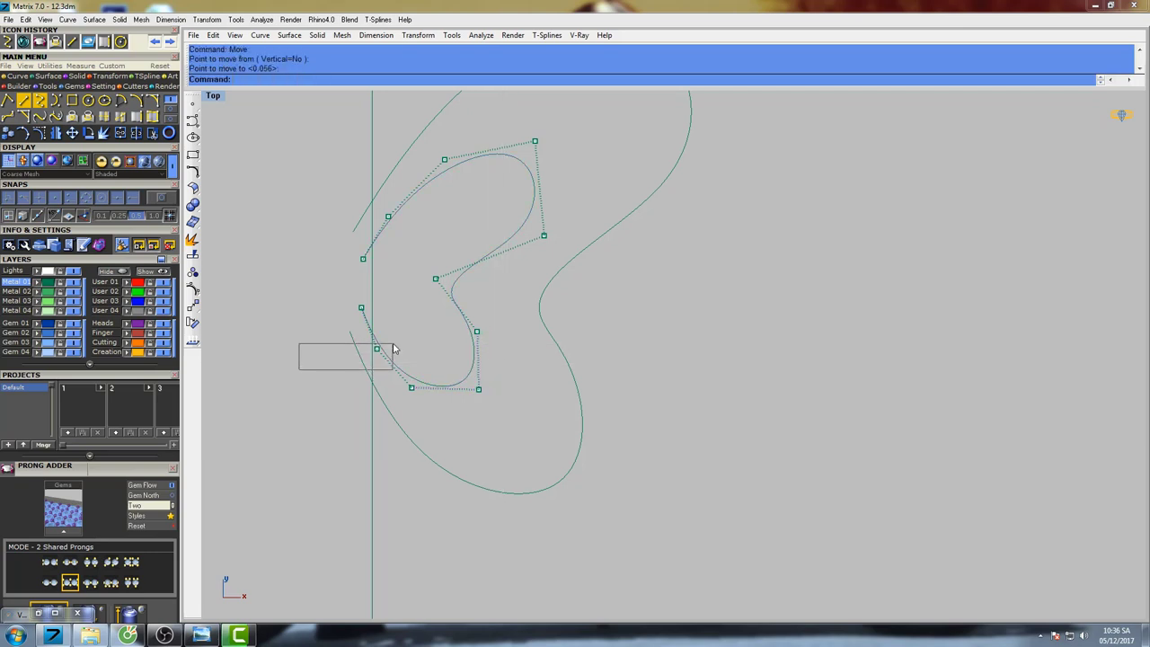
Raise the lower lobe's left control point on the inner curve slightly, and hide the control points.
{"action": "left_click_drag", "start_coordinate": [393, 344], "coordinate": [394, 341]}
{"action": "right_click", "coordinate": [394, 337]}
{"action": "left_click", "coordinate": [403, 323]}
{"action": "left_click", "coordinate": [403, 321]}
{"action": "right_click_drag", "start_coordinate": [413, 323], "coordinate": [401, 333]}
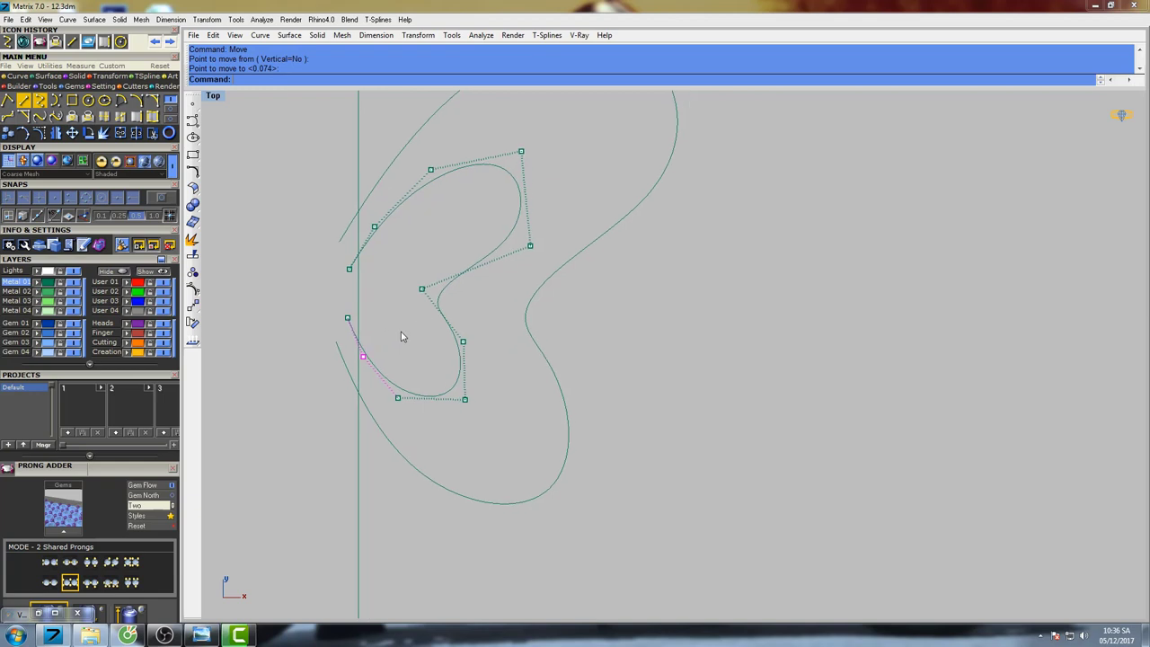
{"action": "scroll", "coordinate": [402, 336], "scroll_direction": "down", "scroll_amount": 3}
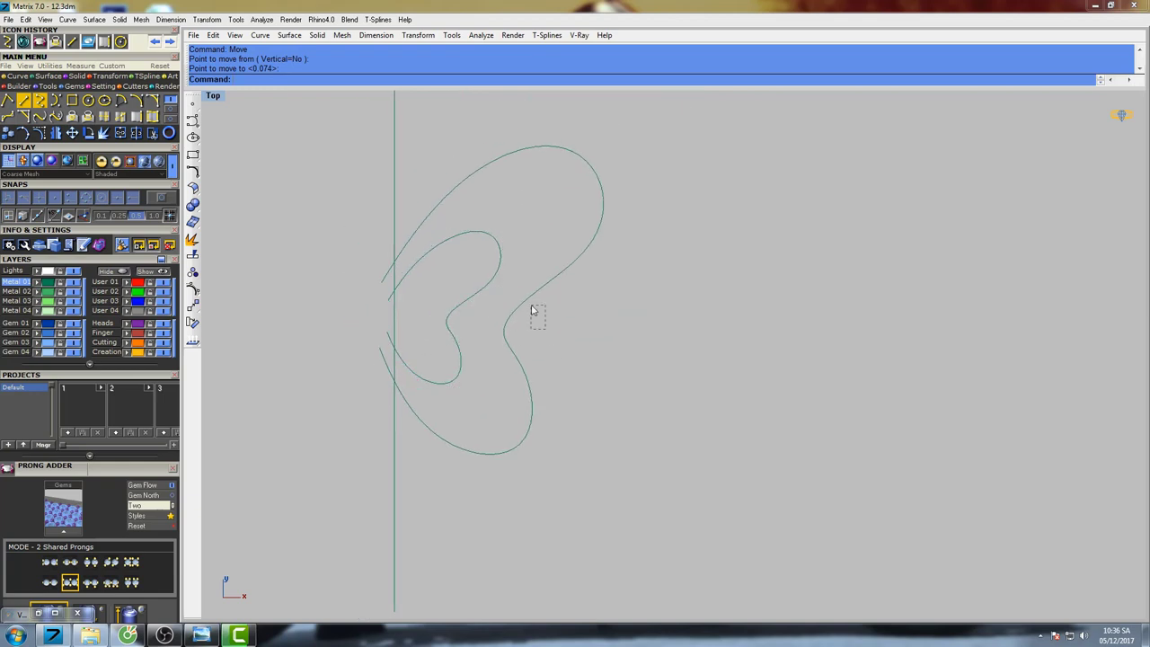
Try scaling the outer wing curve down from origin 0 with Scale2D without copying it, and undo the scaling.
{"action": "left_click_drag", "start_coordinate": [532, 307], "coordinate": [524, 297]}
{"action": "right_click_drag", "start_coordinate": [524, 297], "coordinate": [493, 323]}
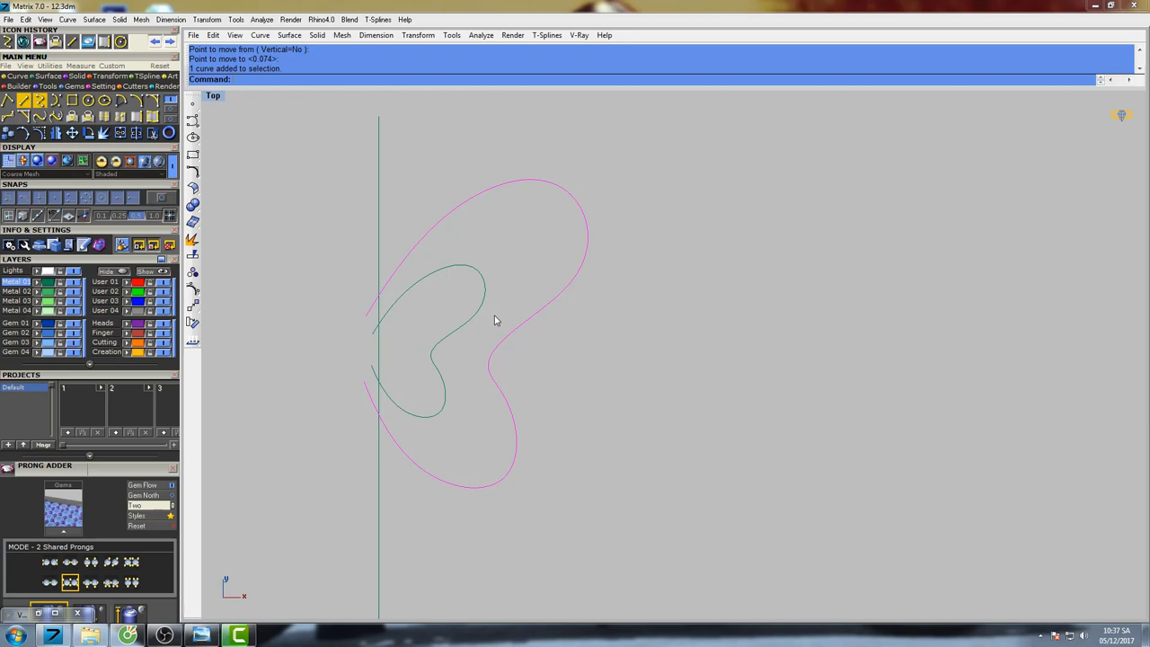
{"action": "right_click_drag", "start_coordinate": [506, 320], "coordinate": [492, 291]}
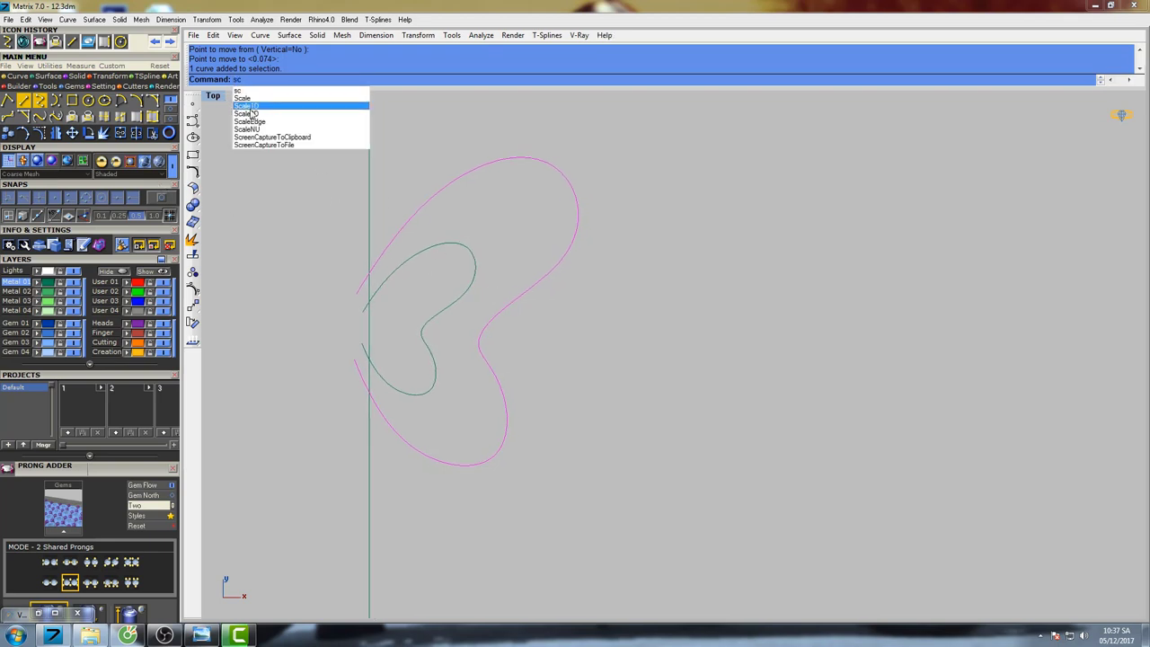
{"action": "left_click", "coordinate": [257, 117]}
{"action": "type", "text": "0"}
{"action": "key", "text": "Return"}
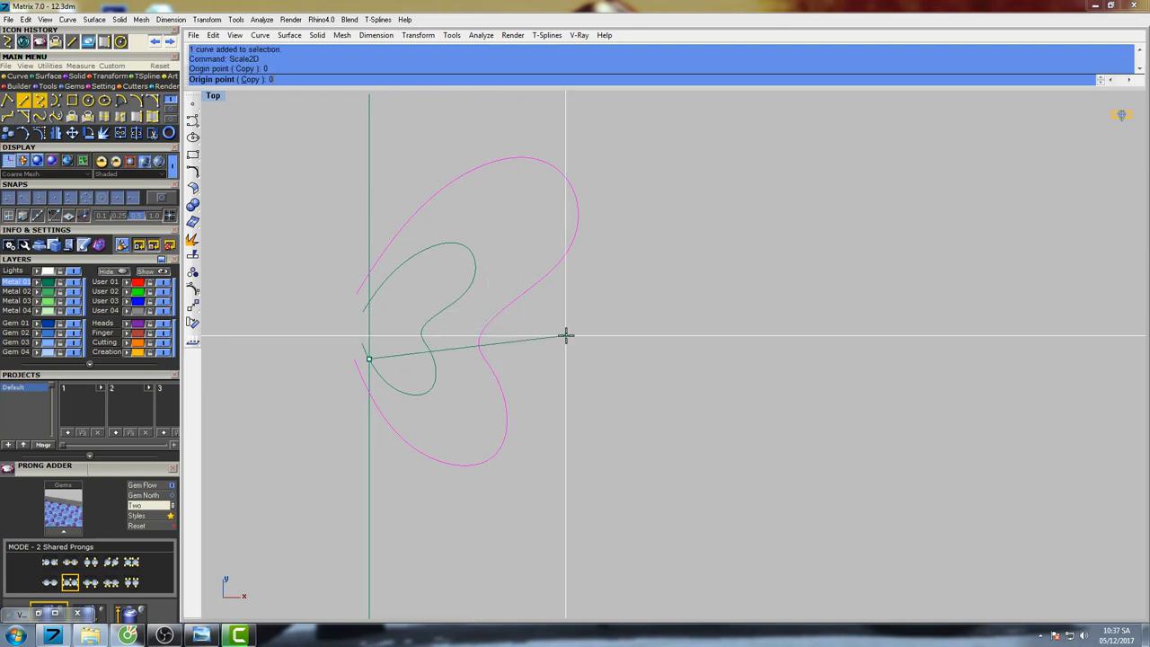
{"action": "left_click", "coordinate": [829, 357]}
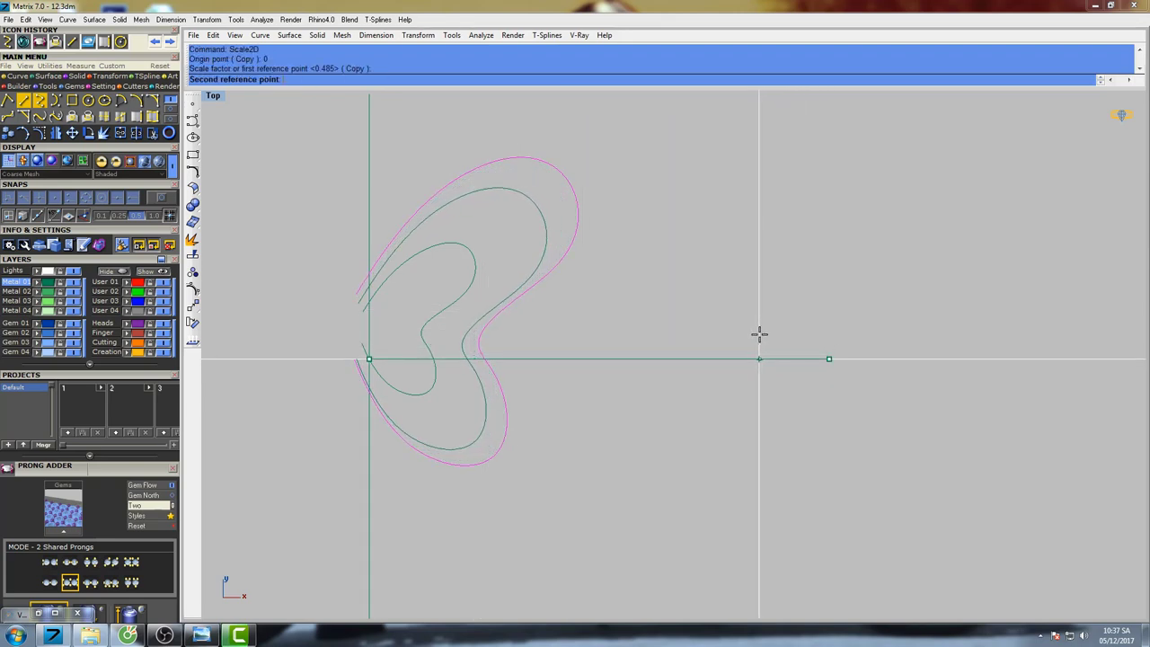
{"action": "left_click", "coordinate": [753, 333]}
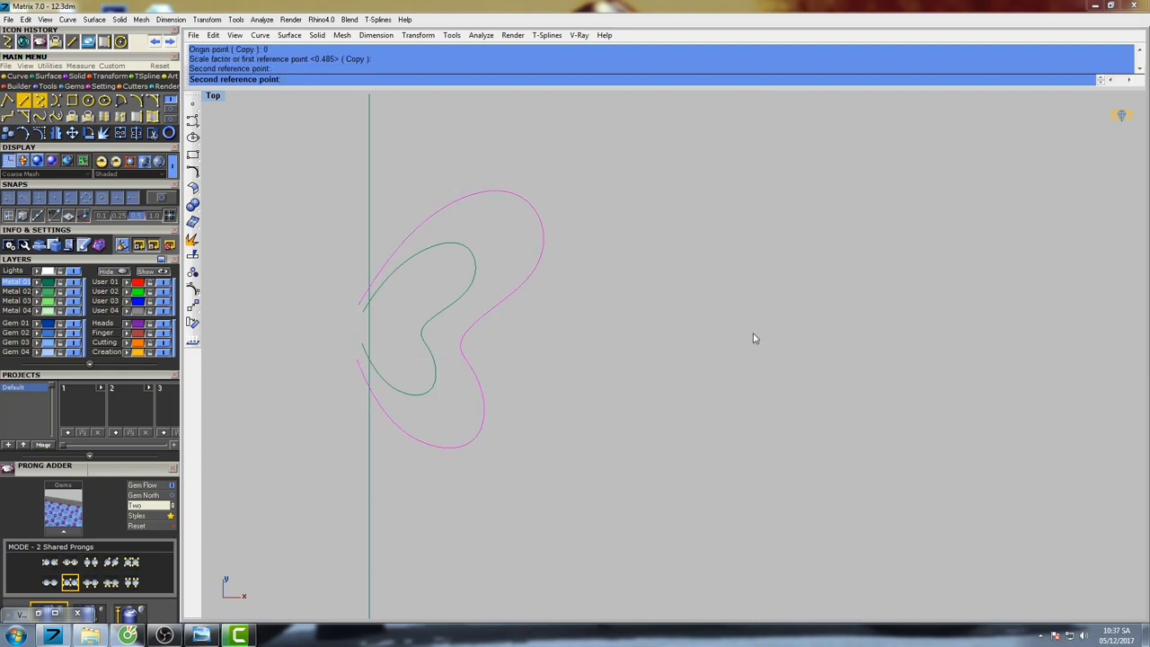
{"action": "key", "text": "ctrl+z"}
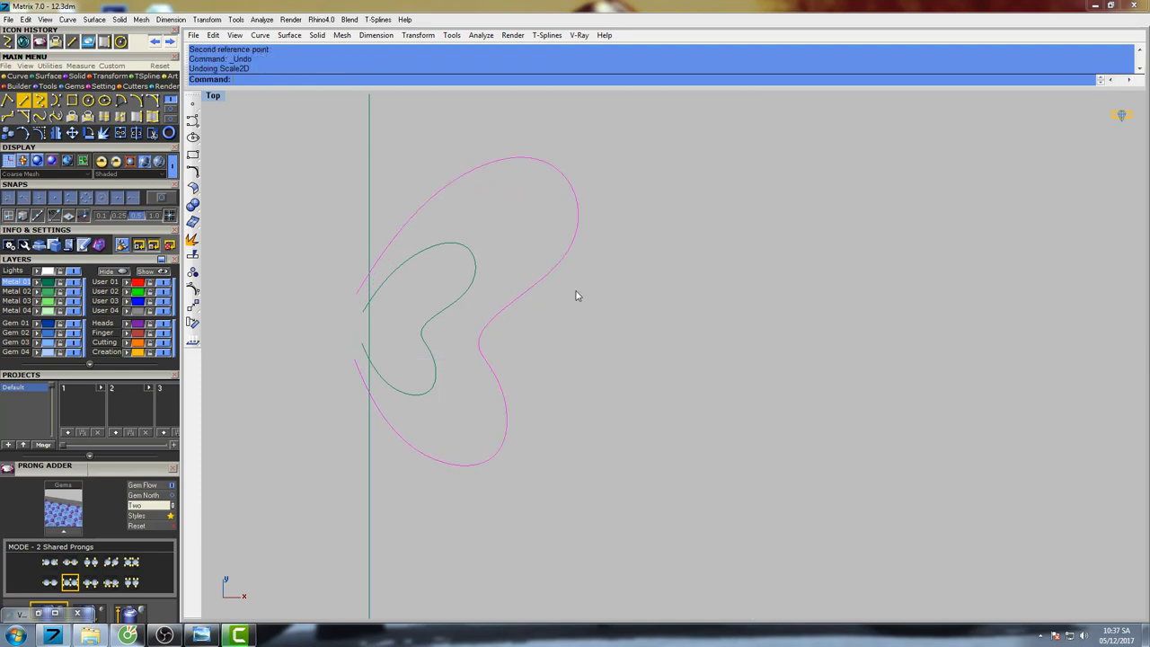
Make a slightly smaller Scale2D copy of the outer wing curve from origin 0, lying between the outer and inner curves.
{"action": "key", "text": "Return"}
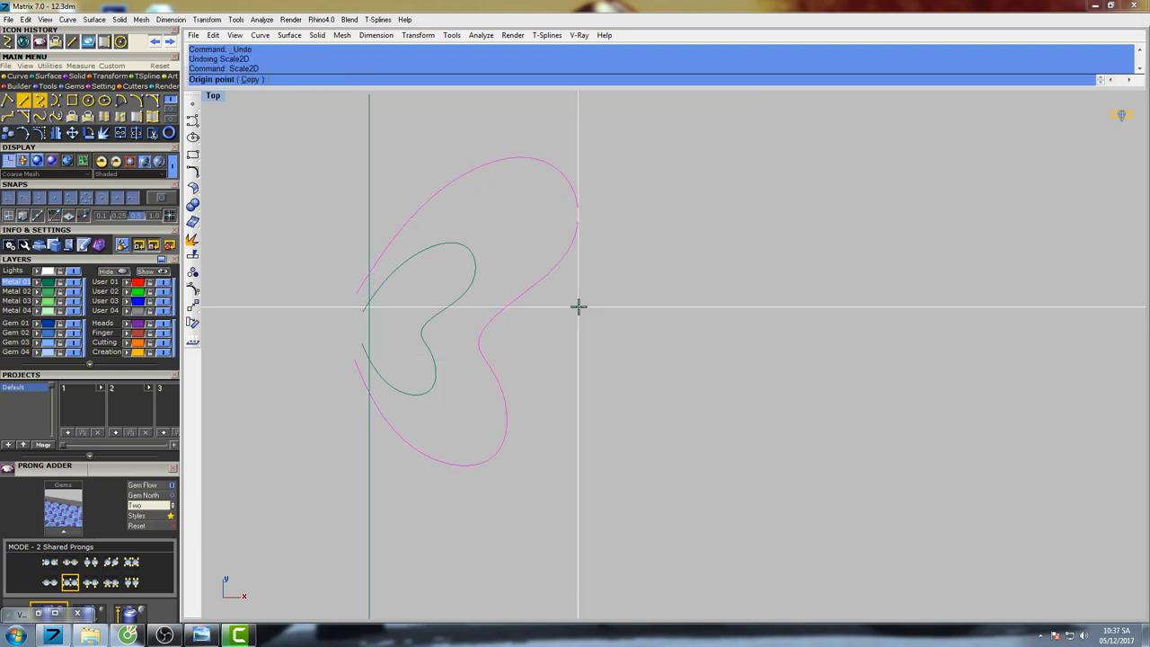
{"action": "type", "text": "0"}
{"action": "key", "text": "Return"}
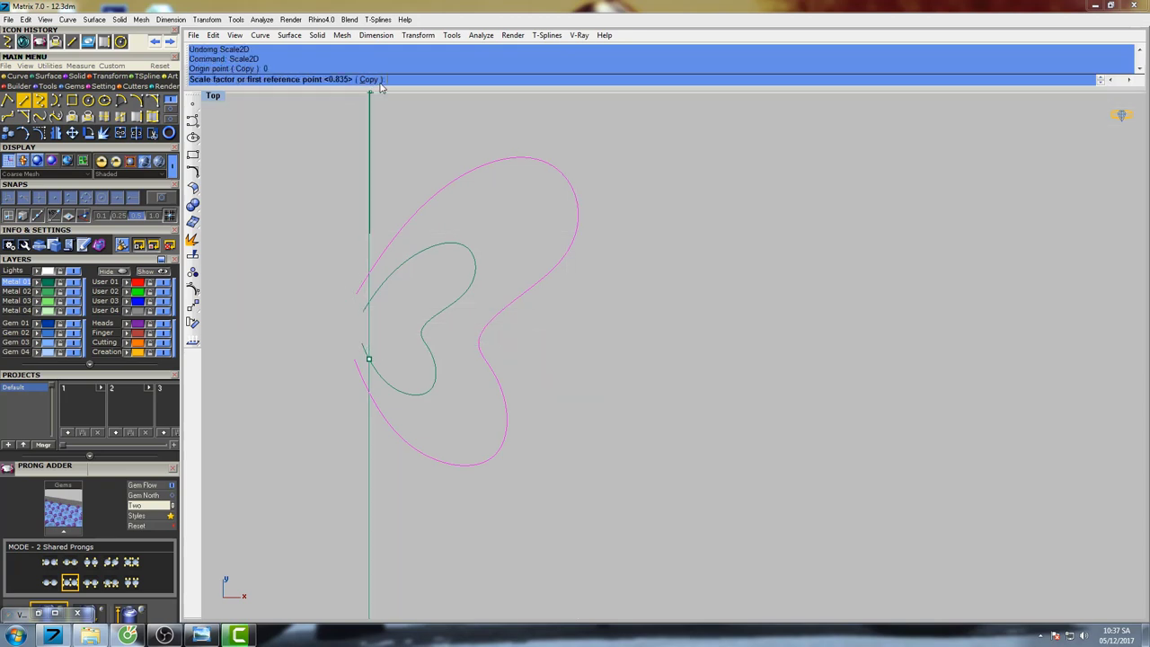
{"action": "left_click", "coordinate": [789, 359]}
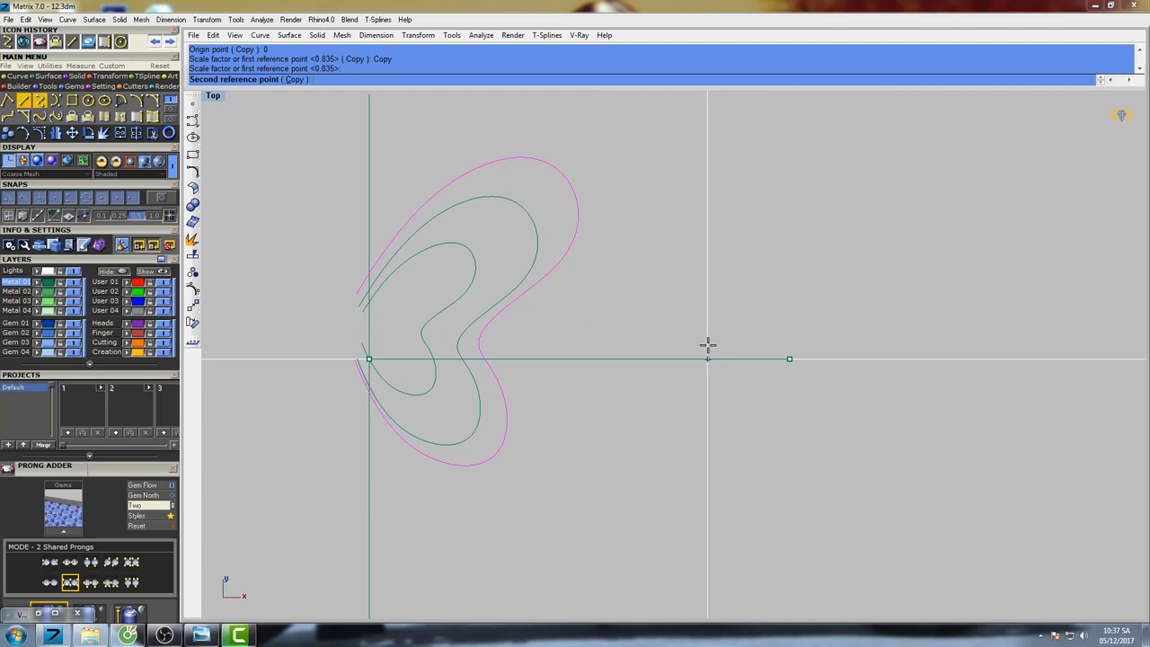
{"action": "key", "text": "Return"}
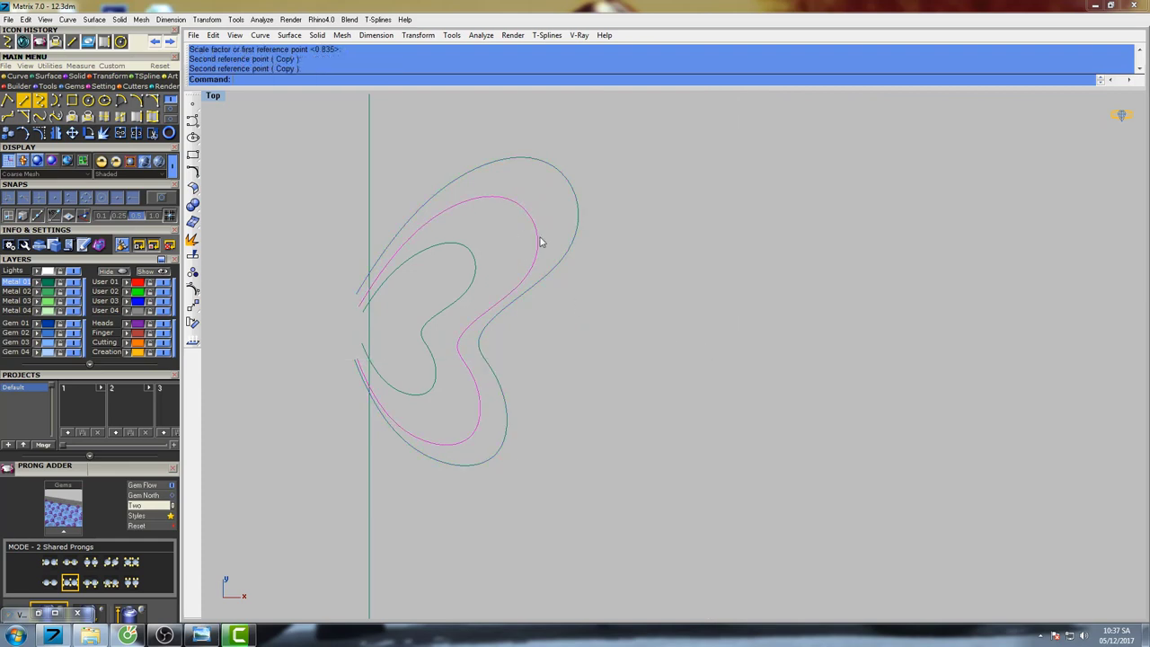
Show the middle wing curve's control points and move the upper lobe's lower-right point upward in small increments with Move.
{"action": "right_click_drag", "start_coordinate": [542, 239], "coordinate": [506, 239]}
{"action": "key", "text": "F10"}
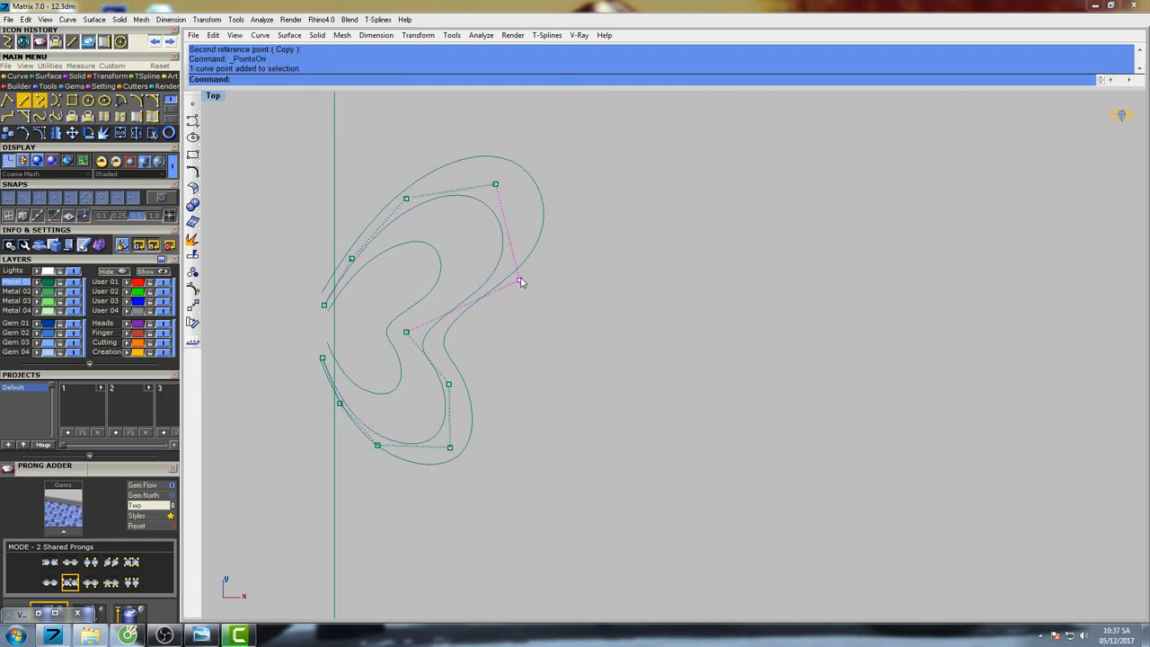
{"action": "right_click_drag", "start_coordinate": [521, 282], "coordinate": [492, 278]}
{"action": "type", "text": "Move"}
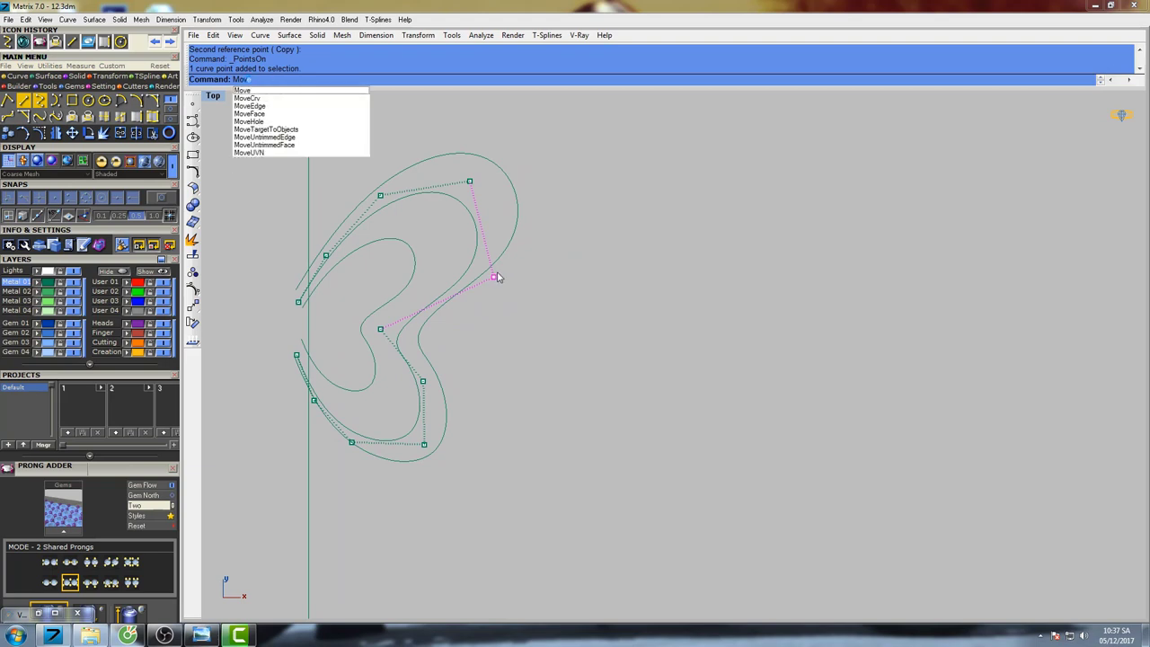
{"action": "key", "text": "Return"}
{"action": "left_click", "coordinate": [513, 326]}
{"action": "left_click", "coordinate": [513, 319]}
{"action": "right_click", "coordinate": [515, 312]}
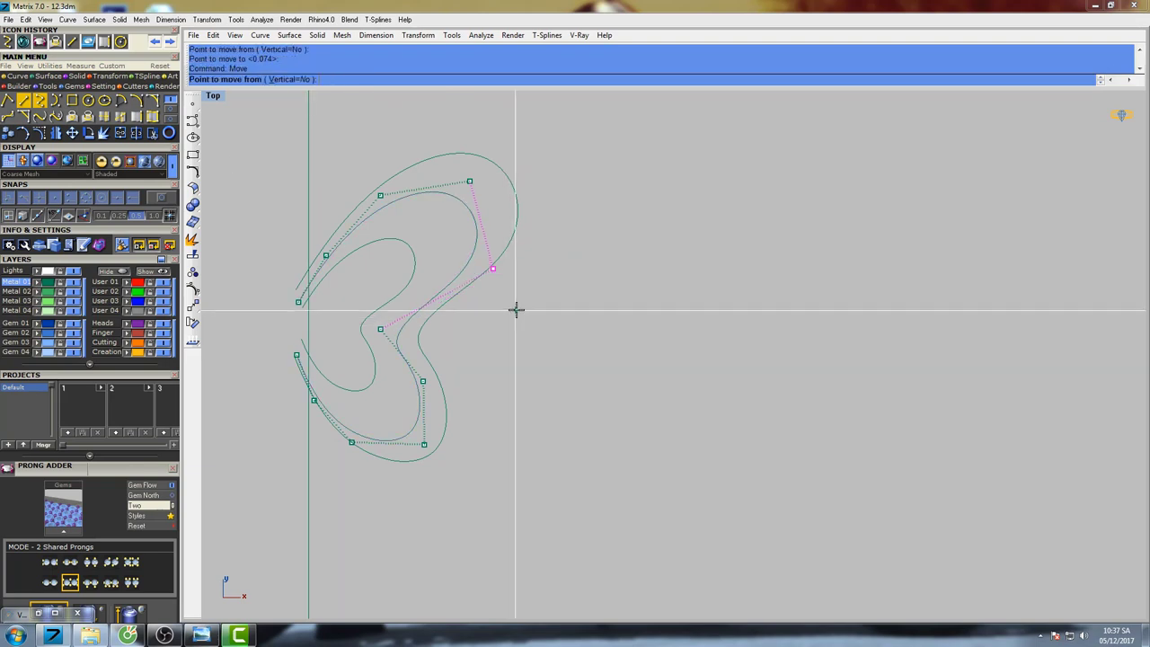
{"action": "left_click", "coordinate": [516, 308]}
{"action": "left_click", "coordinate": [515, 304]}
{"action": "right_click", "coordinate": [514, 303]}
{"action": "left_click", "coordinate": [516, 302]}
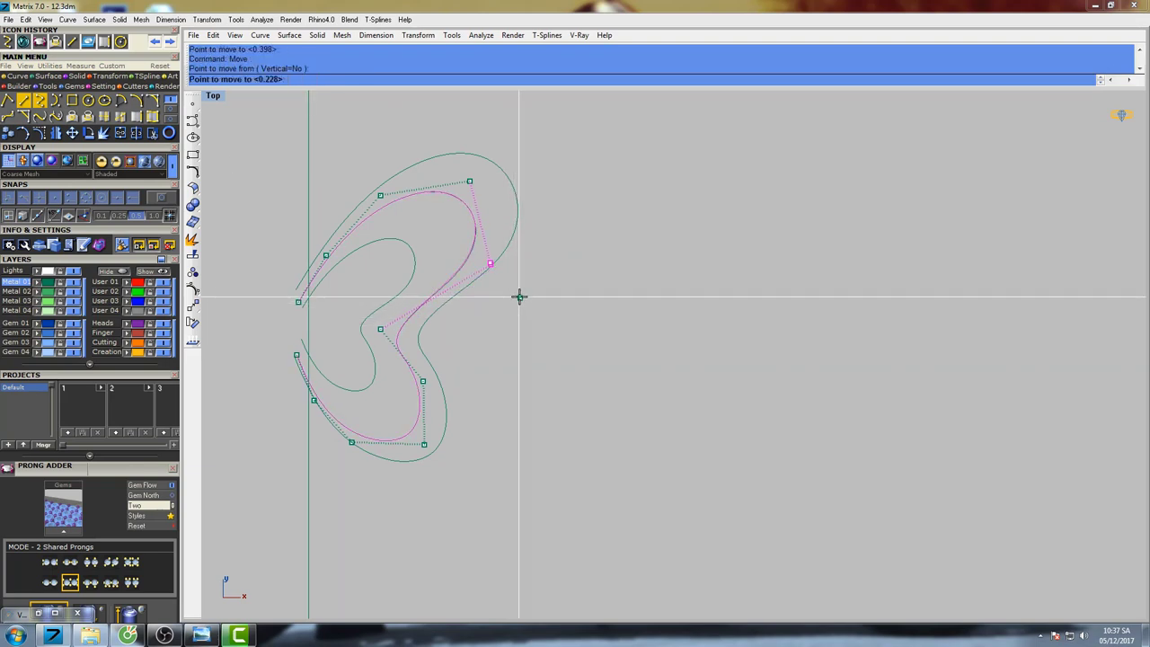
{"action": "left_click", "coordinate": [519, 299]}
Move the middle curve's top-right control point up and outward to enlarge the tip of the upper lobe.
{"action": "right_click", "coordinate": [487, 163]}
{"action": "left_click", "coordinate": [500, 150]}
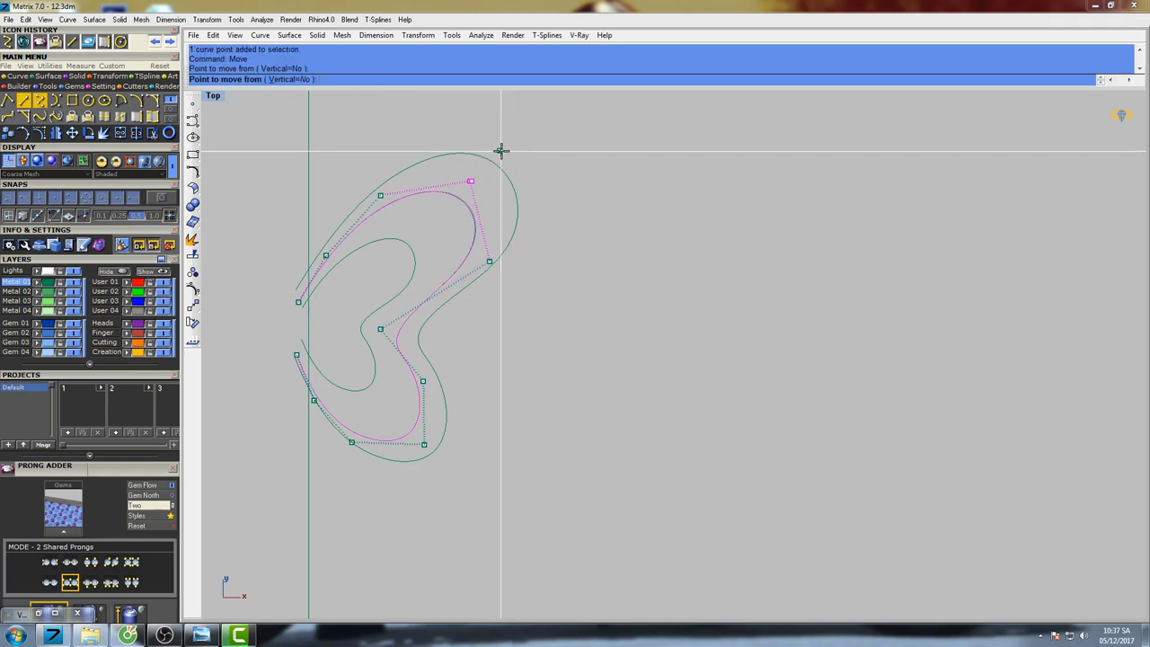
{"action": "left_click", "coordinate": [509, 142]}
{"action": "right_click", "coordinate": [510, 142]}
{"action": "left_click", "coordinate": [514, 142]}
{"action": "left_click", "coordinate": [522, 130]}
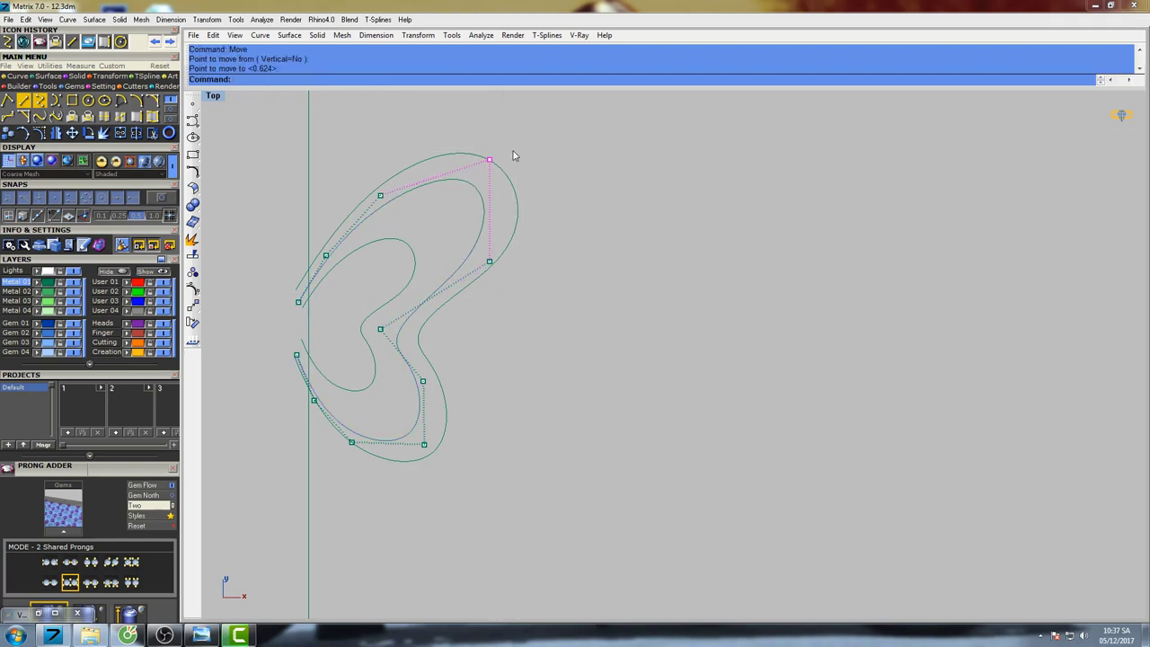
Shift the upper lobe's lower-right control point on the middle curve slightly outward and up.
{"action": "left_click", "coordinate": [490, 262]}
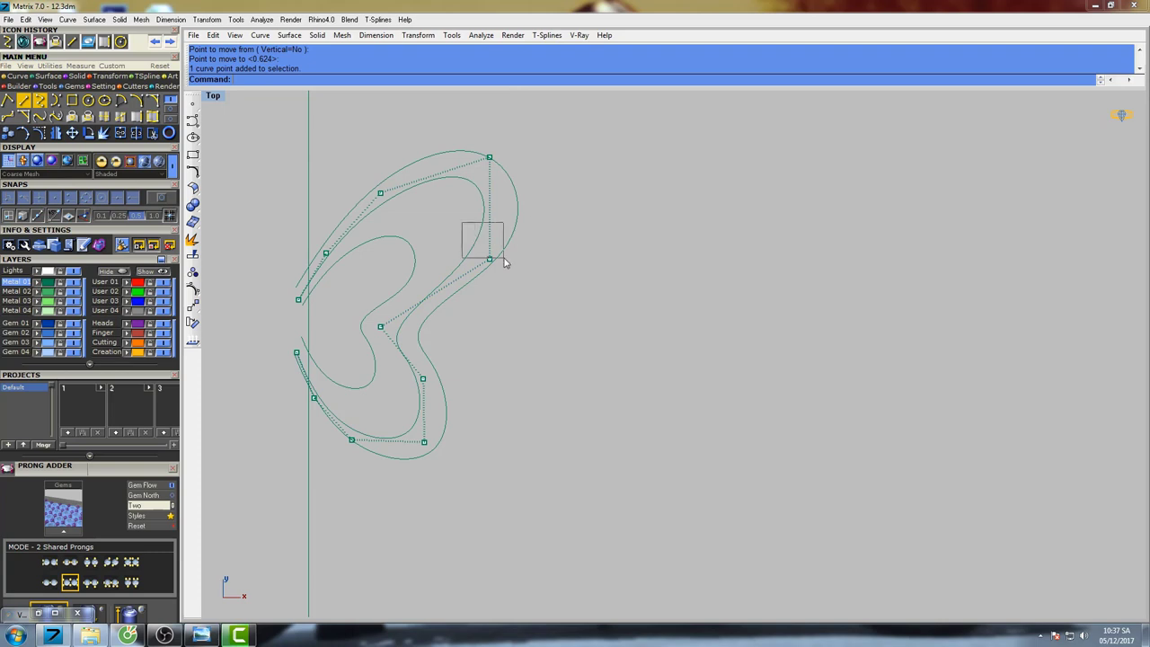
{"action": "left_click_drag", "start_coordinate": [504, 258], "coordinate": [507, 261]}
{"action": "right_click", "coordinate": [518, 260]}
{"action": "left_click", "coordinate": [530, 225]}
{"action": "left_click", "coordinate": [537, 221]}
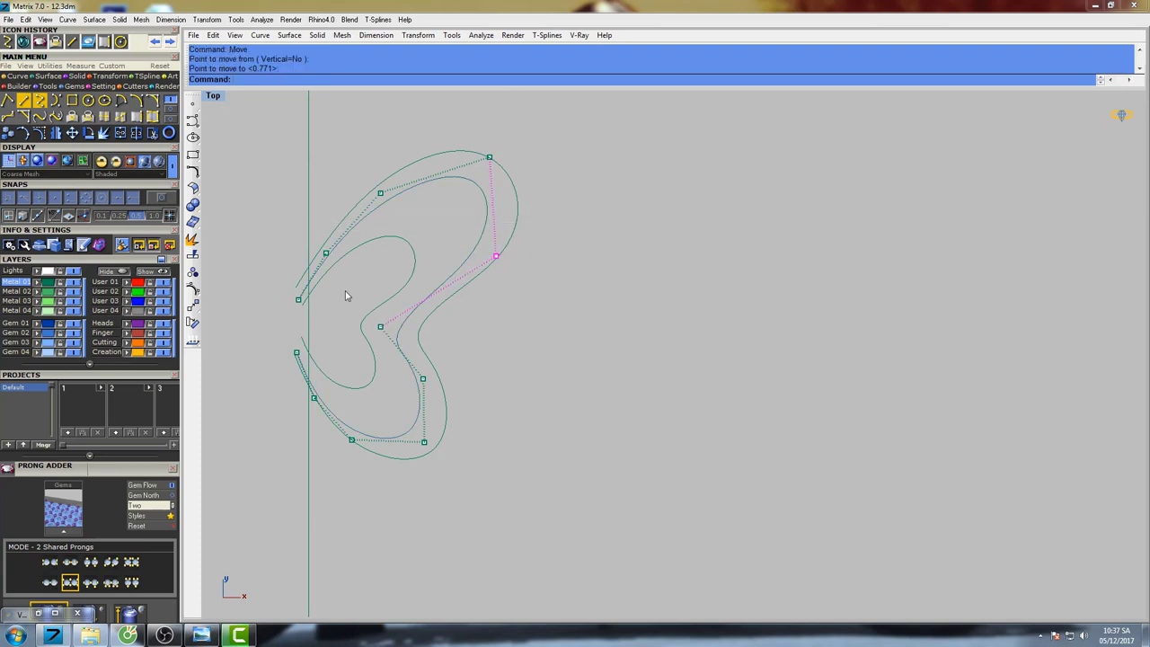
Raise the middle curve's waist control point between the two lobes slightly.
{"action": "left_click", "coordinate": [380, 326]}
{"action": "key", "text": "Return"}
{"action": "left_click", "coordinate": [440, 334]}
{"action": "left_click", "coordinate": [437, 327]}
{"action": "key", "text": "Return"}
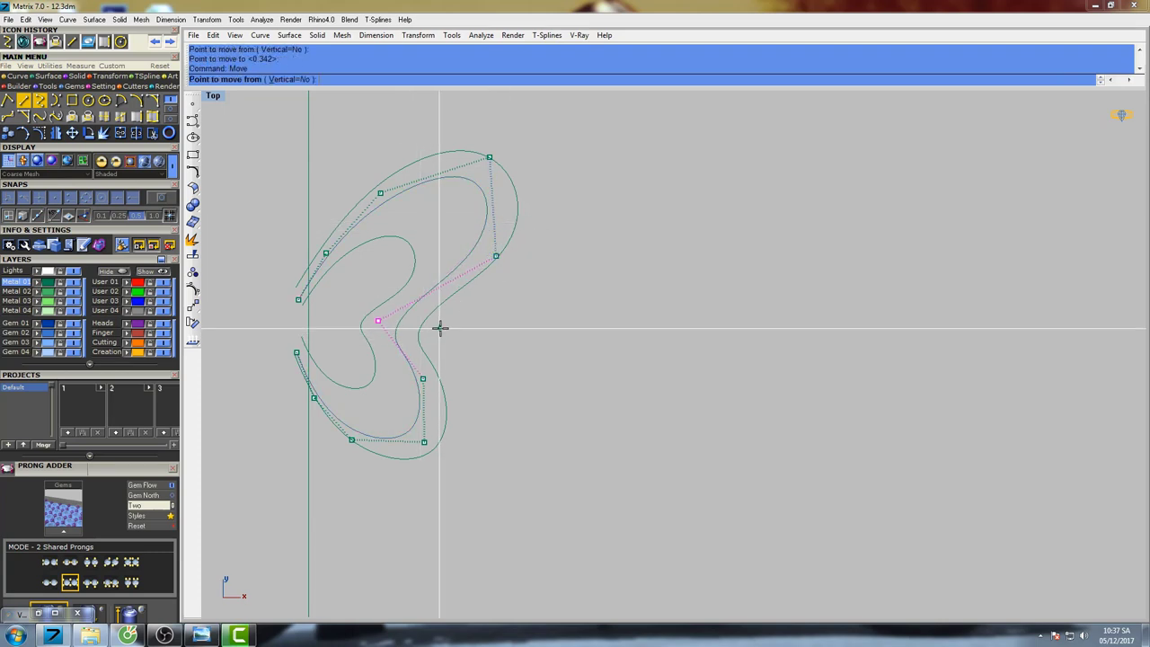
{"action": "left_click", "coordinate": [439, 328]}
{"action": "left_click", "coordinate": [441, 321]}
Shift the two control points at the middle curve's lower end up and inward, away from the outer curve.
{"action": "right_click_drag", "start_coordinate": [437, 402], "coordinate": [453, 347]}
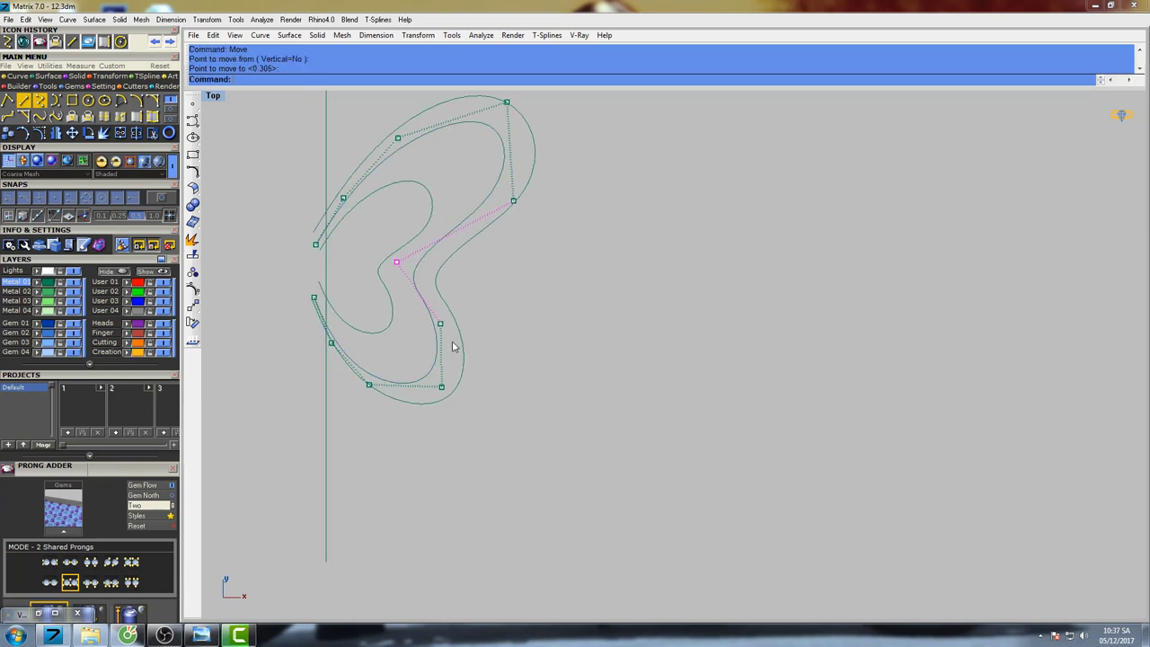
{"action": "key", "text": "Return"}
{"action": "left_click", "coordinate": [372, 277]}
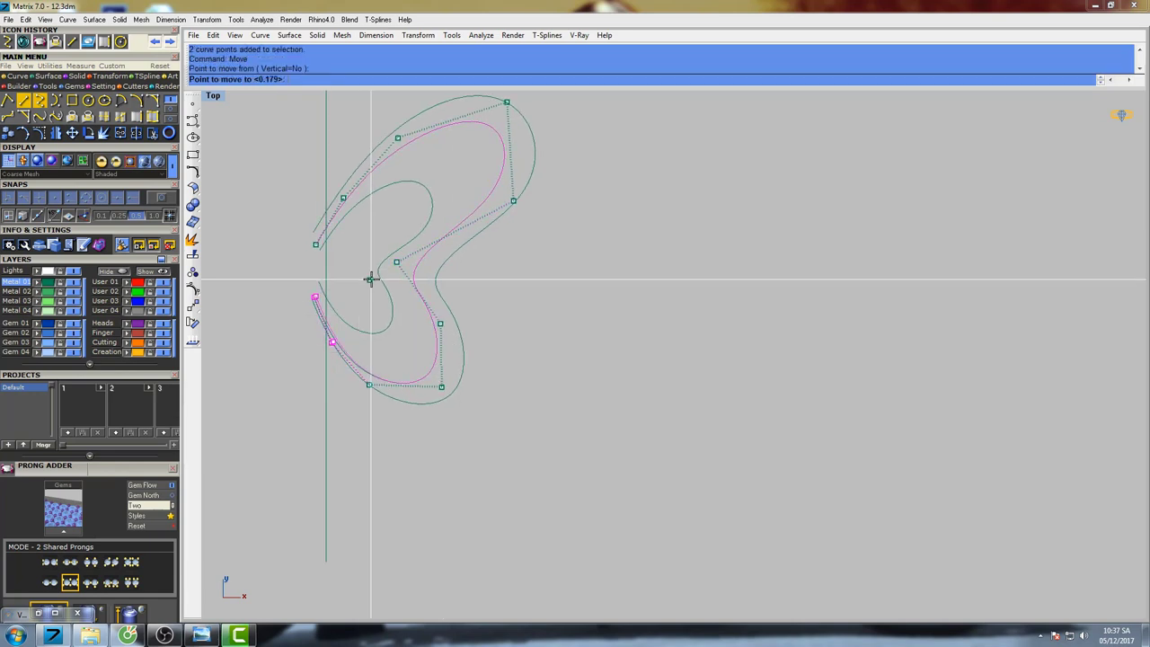
{"action": "left_click", "coordinate": [379, 267]}
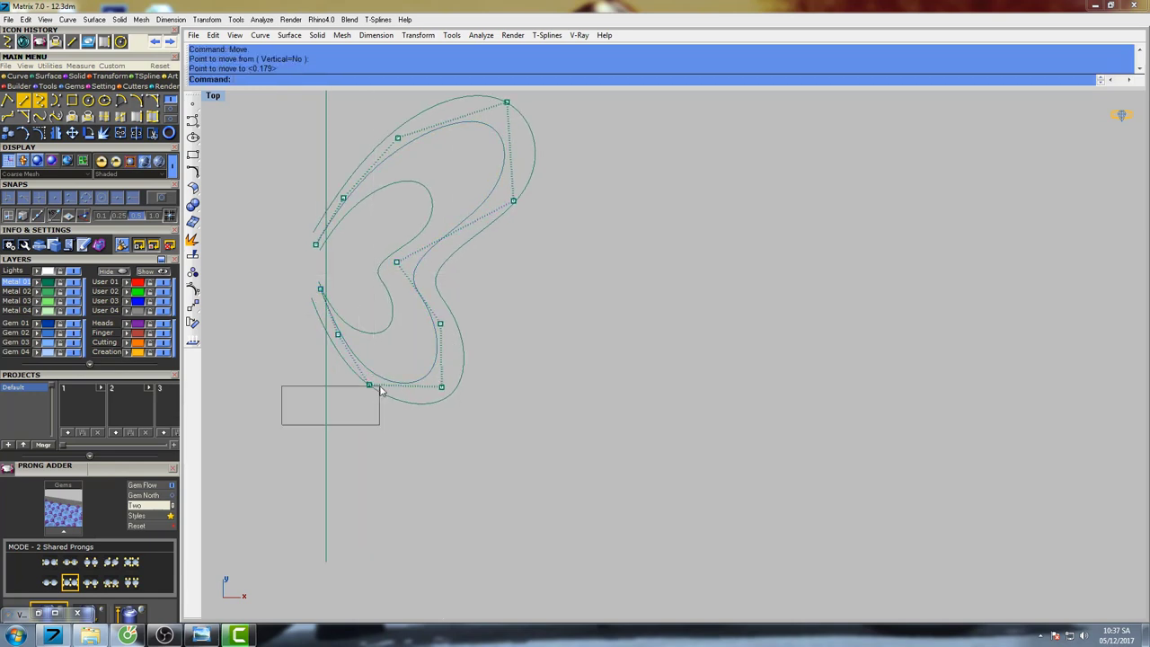
Move the lower lobe's bottom-left control point on the middle curve up and to the right.
{"action": "left_click_drag", "start_coordinate": [379, 387], "coordinate": [383, 380]}
{"action": "key", "text": "Return"}
{"action": "left_click", "coordinate": [410, 351]}
{"action": "left_click", "coordinate": [414, 345]}
{"action": "key", "text": "Return"}
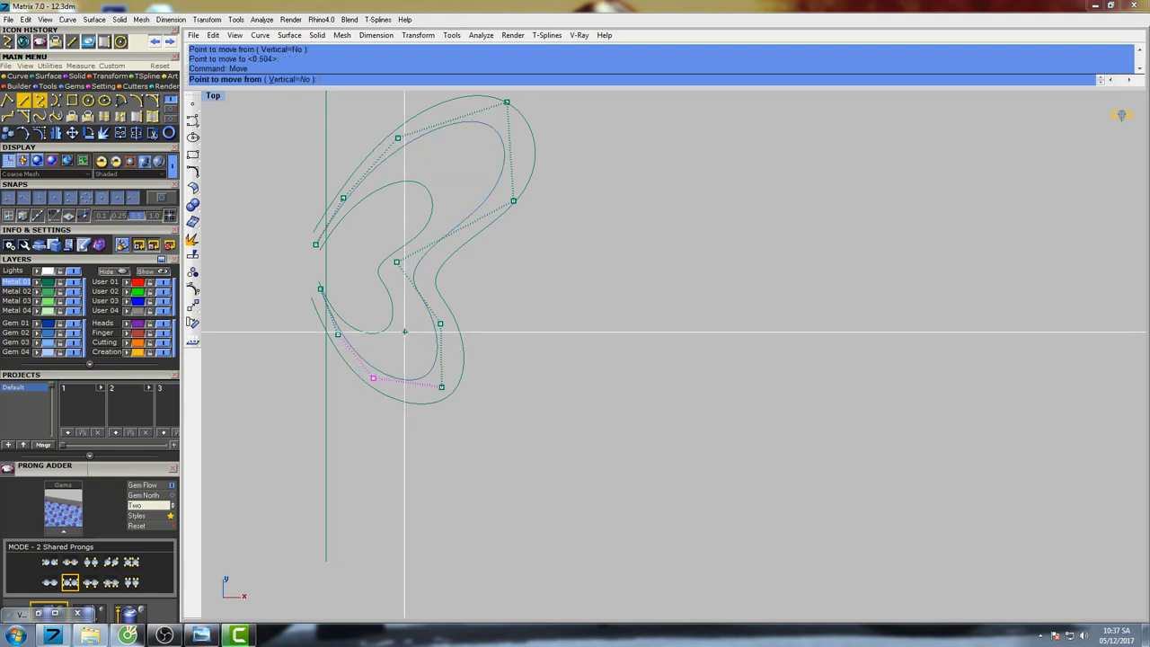
{"action": "left_click", "coordinate": [404, 332]}
{"action": "left_click", "coordinate": [410, 333]}
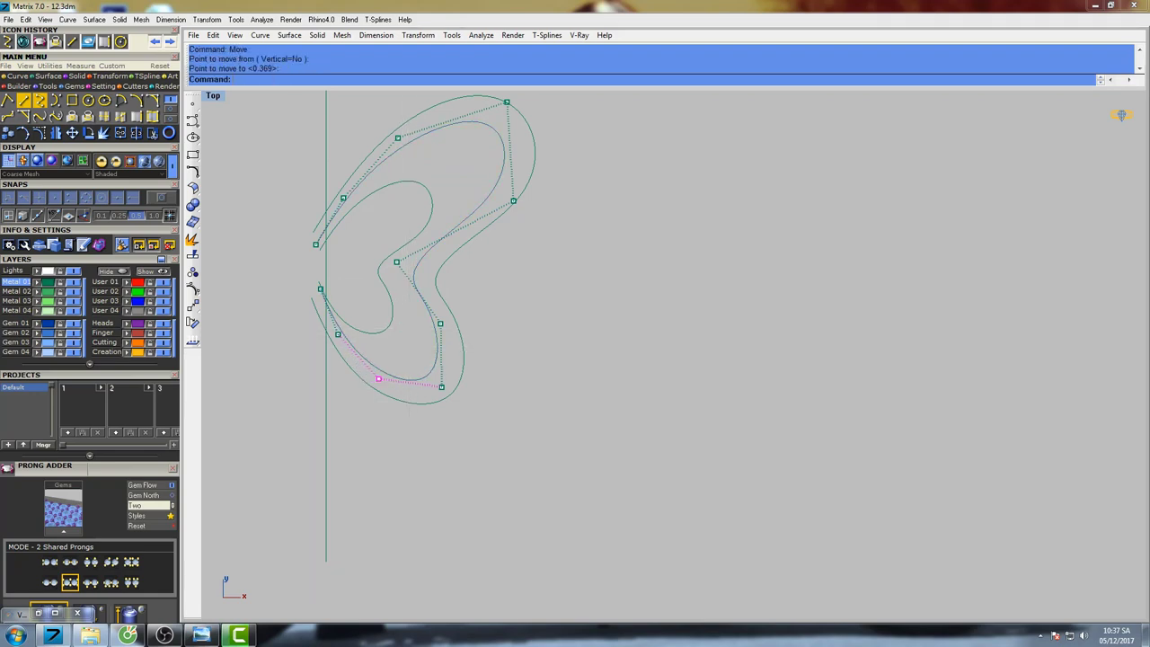
Nudge the lower lobe's bottom-right control point outward and its right-side control point slightly down on the middle curve.
{"action": "key", "text": "Return"}
{"action": "left_click", "coordinate": [483, 353]}
{"action": "left_click", "coordinate": [486, 352]}
{"action": "left_click", "coordinate": [440, 323]}
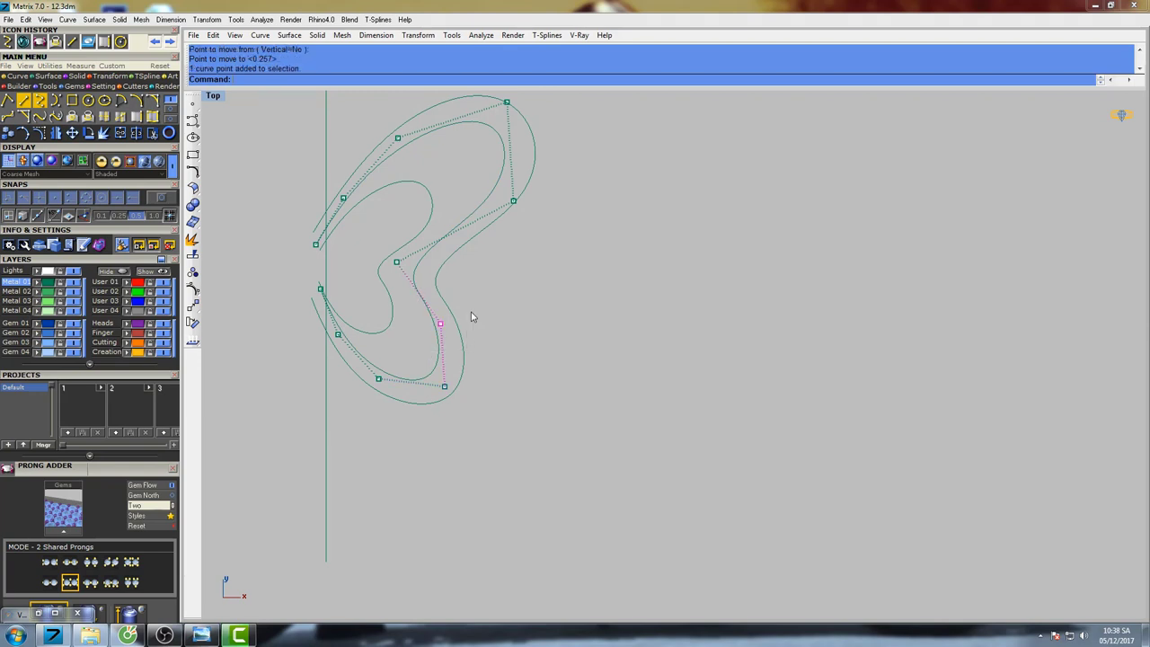
{"action": "key", "text": "Return"}
{"action": "left_click", "coordinate": [474, 288]}
Lower the middle curve's waist control point a touch to even out the notch.
{"action": "key", "text": "Return"}
{"action": "left_click", "coordinate": [431, 221]}
{"action": "left_click", "coordinate": [431, 224]}
Move the three control points along the upper lobe's left flank on the middle curve down together, toward the inner curve.
{"action": "right_click_drag", "start_coordinate": [366, 212], "coordinate": [378, 277]}
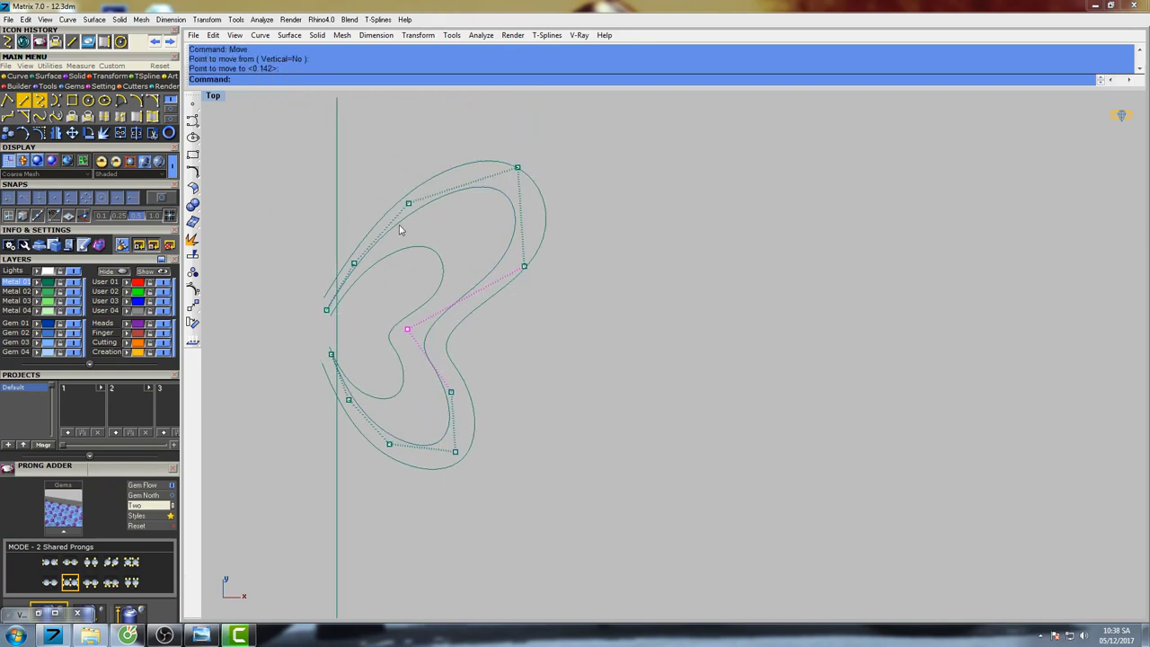
{"action": "scroll", "coordinate": [399, 225], "scroll_direction": "up", "scroll_amount": 1}
{"action": "left_click_drag", "start_coordinate": [372, 146], "coordinate": [462, 257]}
{"action": "left_click_drag", "start_coordinate": [251, 196], "coordinate": [343, 336]}
{"action": "key", "text": "Return"}
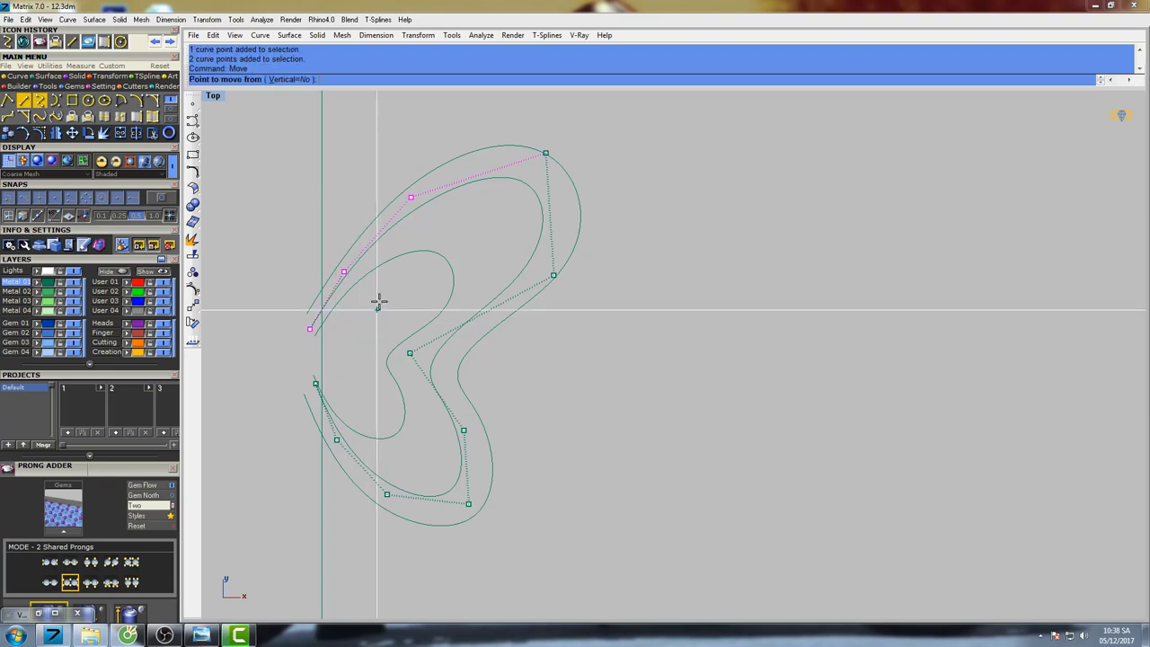
{"action": "left_click", "coordinate": [383, 277]}
{"action": "right_click_drag", "start_coordinate": [393, 286], "coordinate": [370, 310]}
Nudge the middle curve's top-right control point slightly downward.
{"action": "left_click_drag", "start_coordinate": [523, 199], "coordinate": [557, 148]}
{"action": "right_click", "coordinate": [559, 147]}
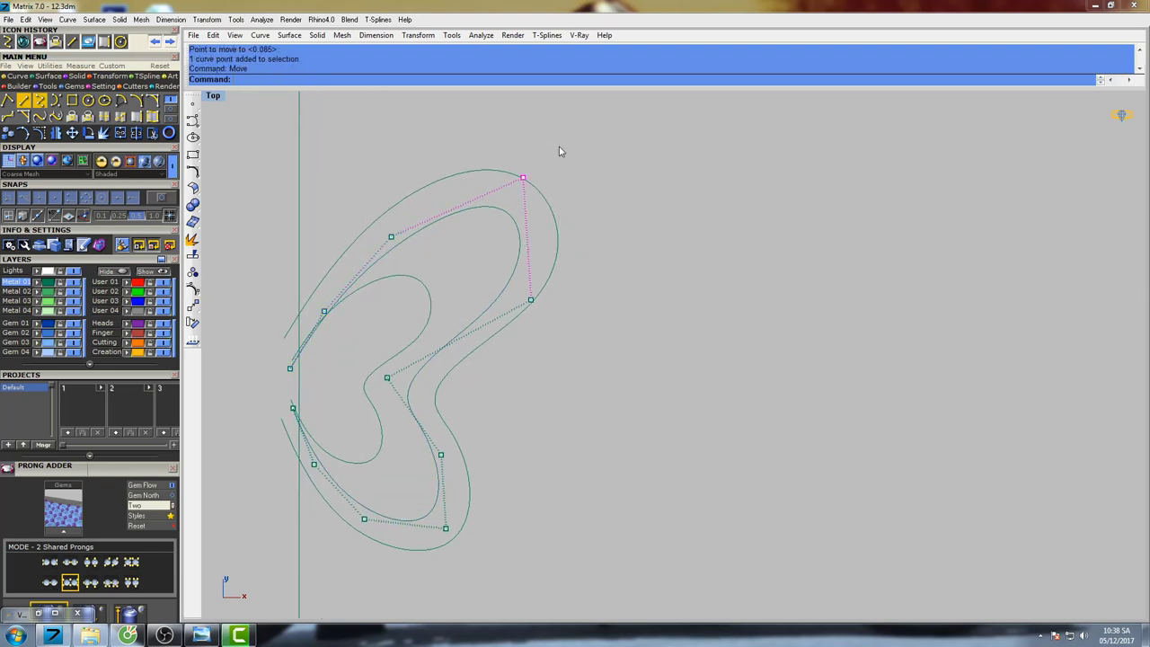
{"action": "left_click", "coordinate": [563, 139]}
{"action": "left_click", "coordinate": [562, 145]}
Raise the upper lobe's upper-left control point on the middle curve slightly, and hide the control points.
{"action": "left_click", "coordinate": [391, 236]}
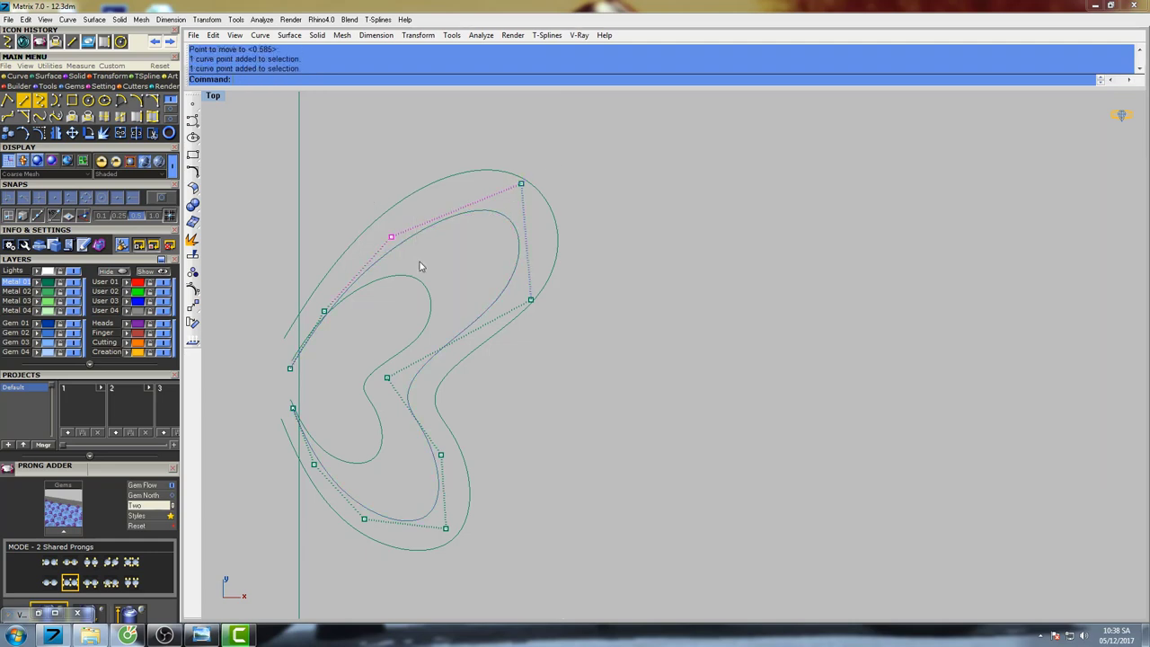
{"action": "key", "text": "Return"}
{"action": "left_click", "coordinate": [450, 185]}
{"action": "left_click", "coordinate": [455, 182]}
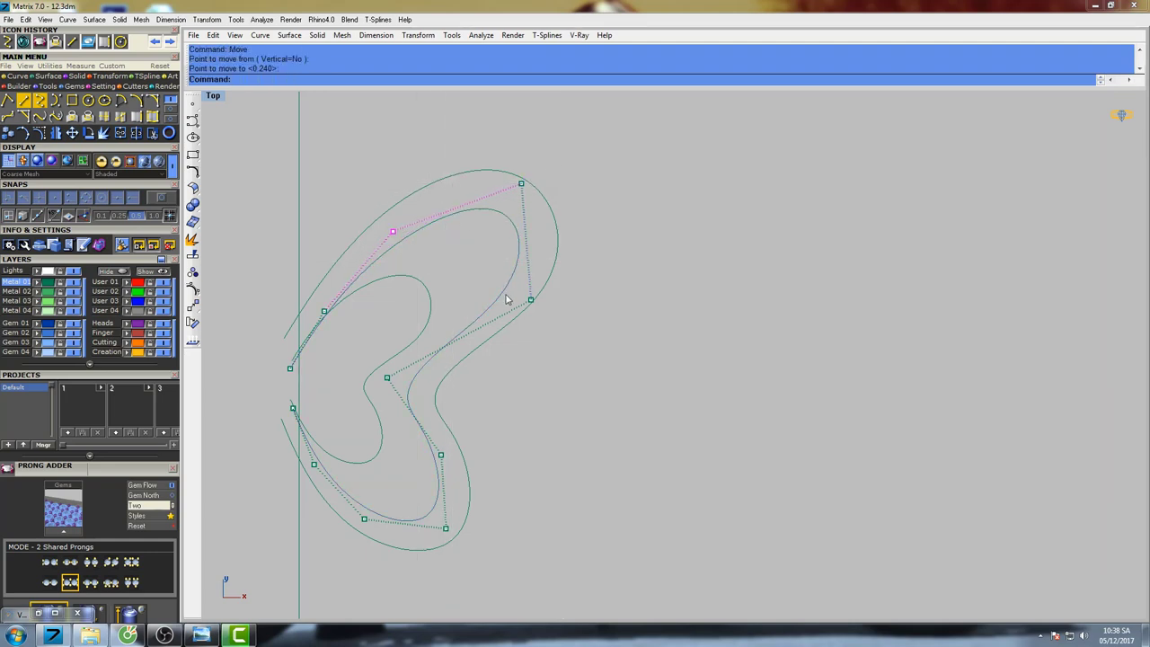
{"action": "scroll", "coordinate": [508, 300], "scroll_direction": "down", "scroll_amount": 5}
{"action": "key", "text": "Escape"}
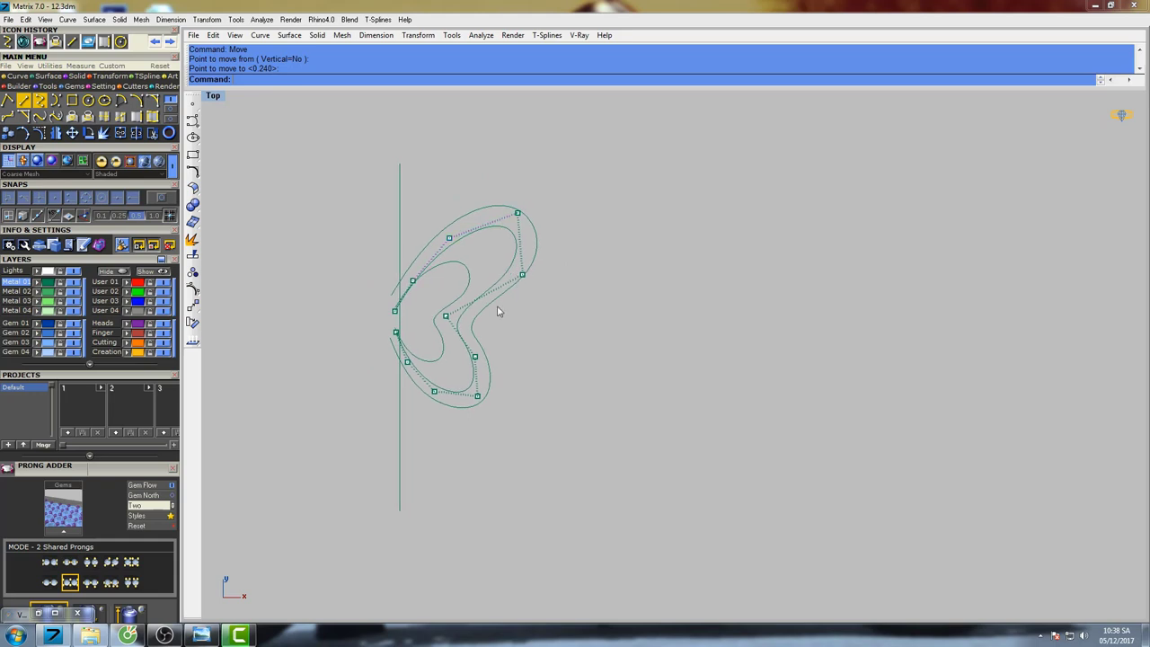
{"action": "mouse_move", "coordinate": [500, 311]}
{"action": "right_mouse_down"}
{"action": "mouse_move", "coordinate": [520, 334]}
{"action": "mouse_move", "coordinate": [490, 328]}
{"action": "right_mouse_up"}
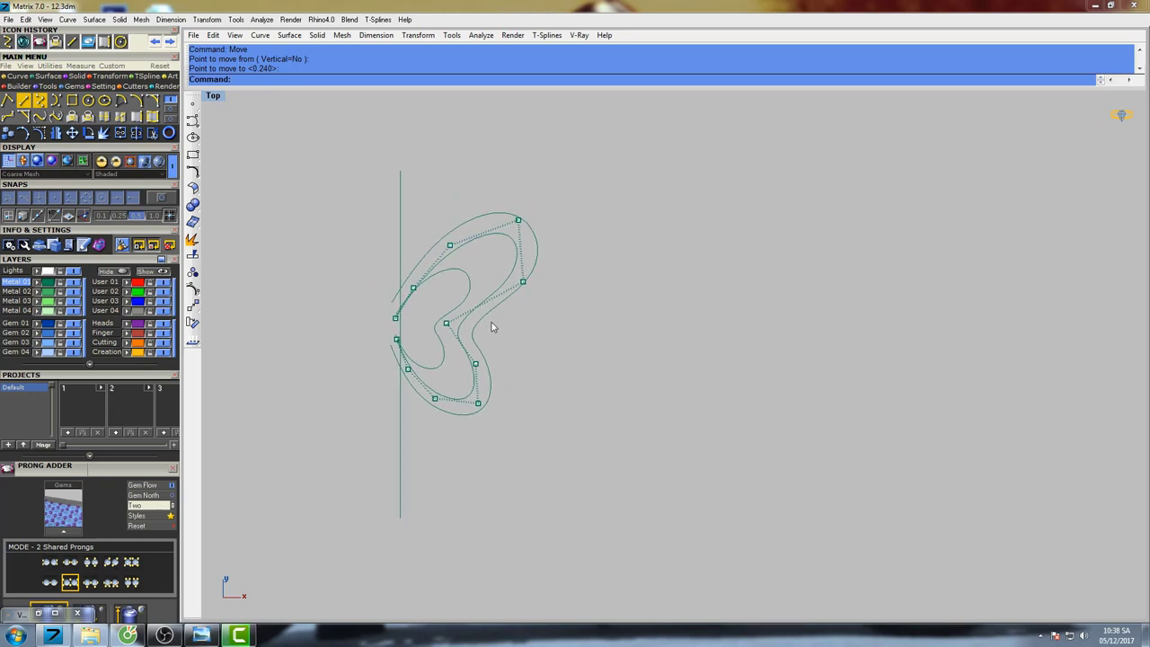
{"action": "key", "text": "Escape"}
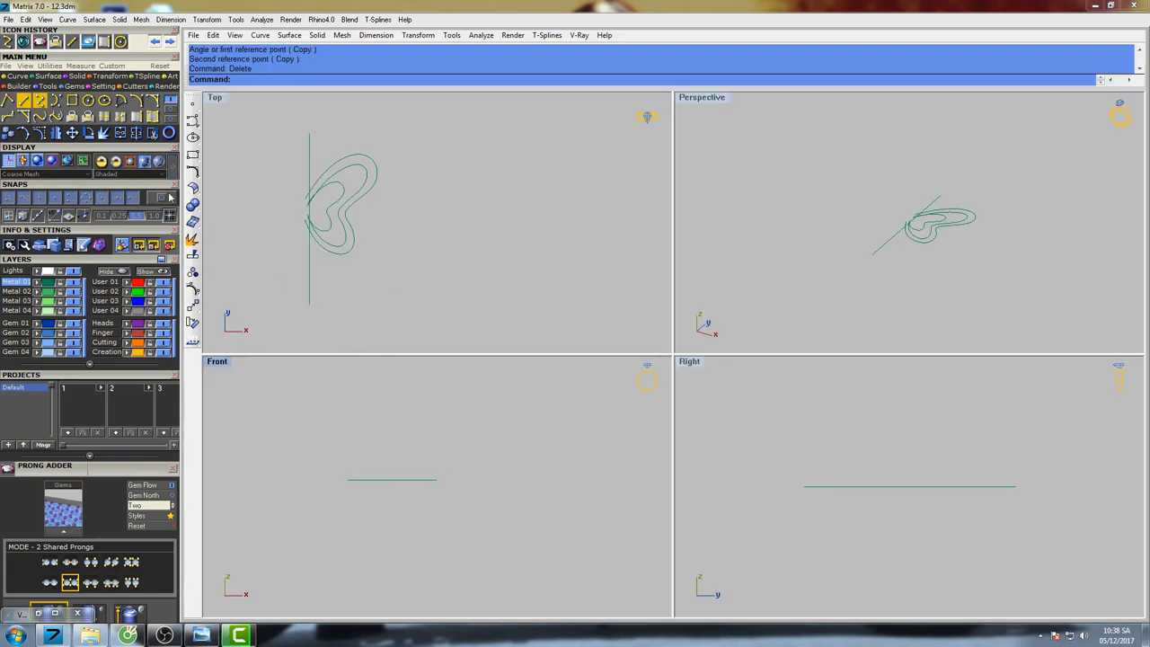
Draw a three-point interpolated arch in the Front viewport from origin 0 to just beyond the wing's outer tip.
{"action": "left_click", "coordinate": [40, 100]}
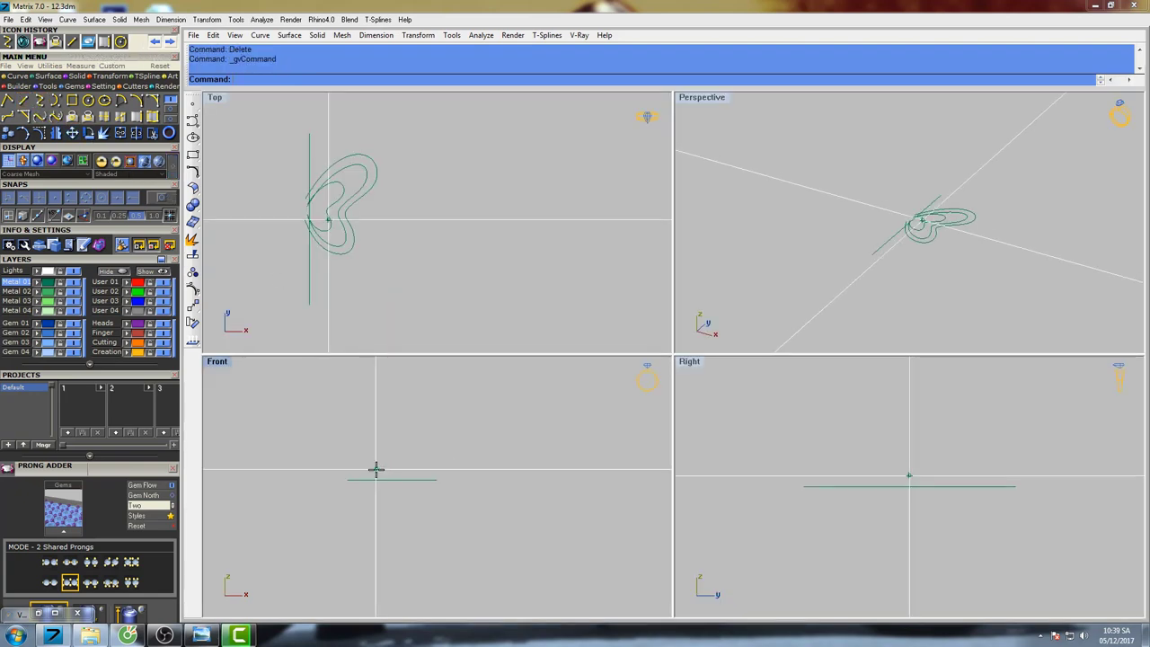
{"action": "type", "text": "0"}
{"action": "key", "text": "Return"}
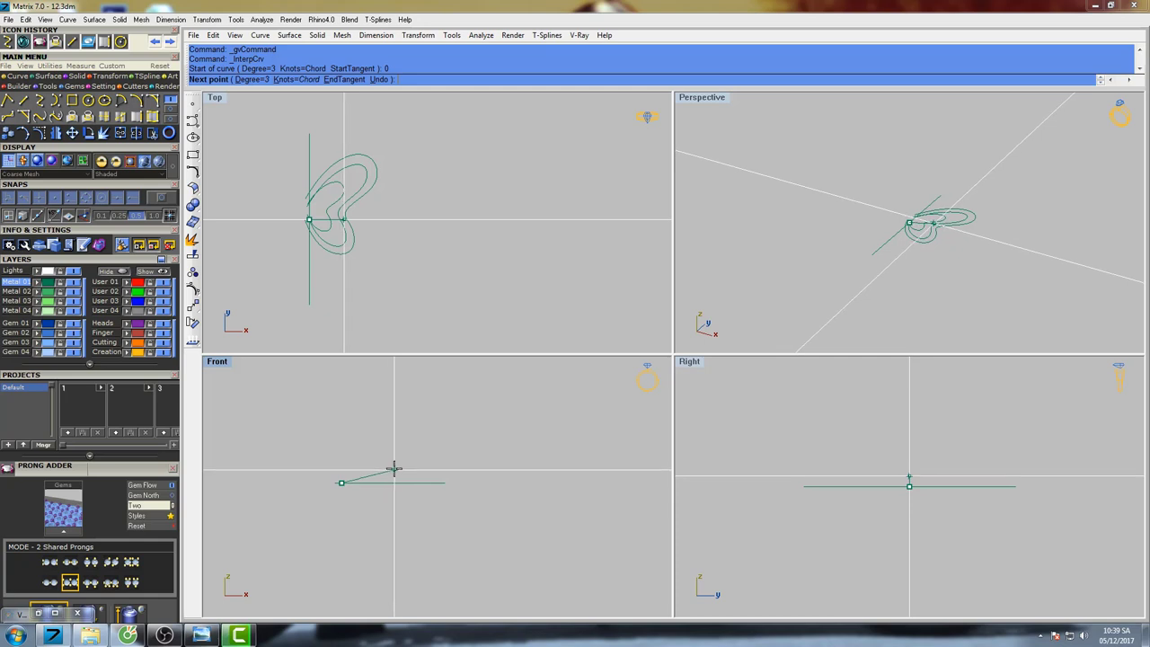
{"action": "left_click", "coordinate": [394, 460]}
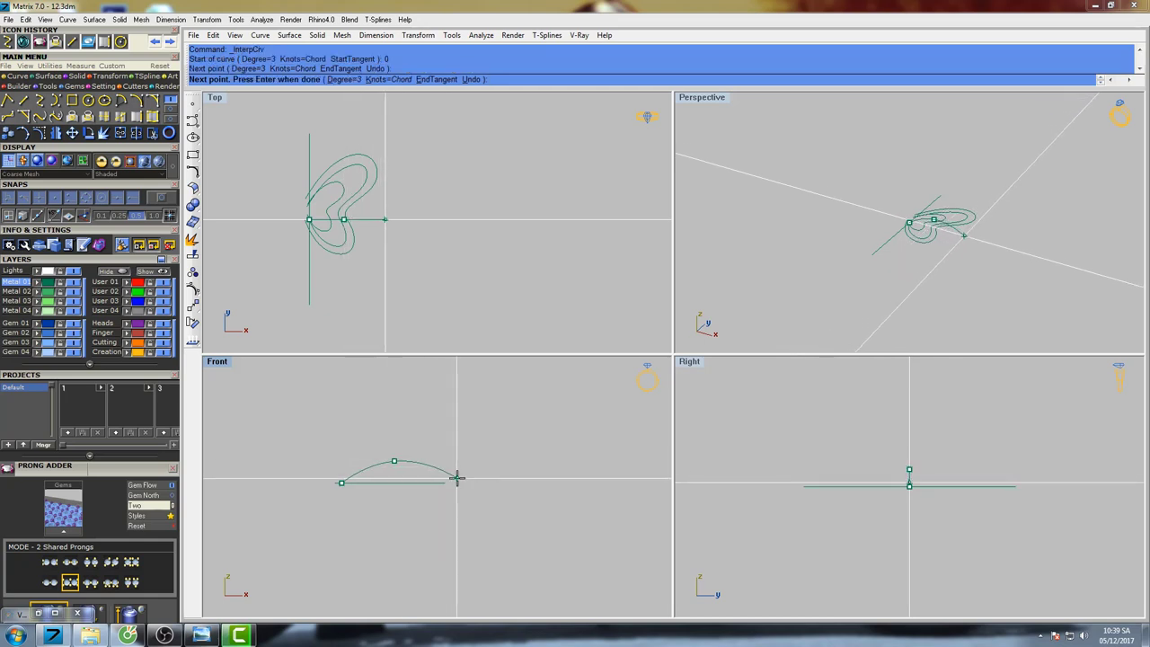
{"action": "left_click", "coordinate": [456, 478]}
{"action": "key", "text": "Return"}
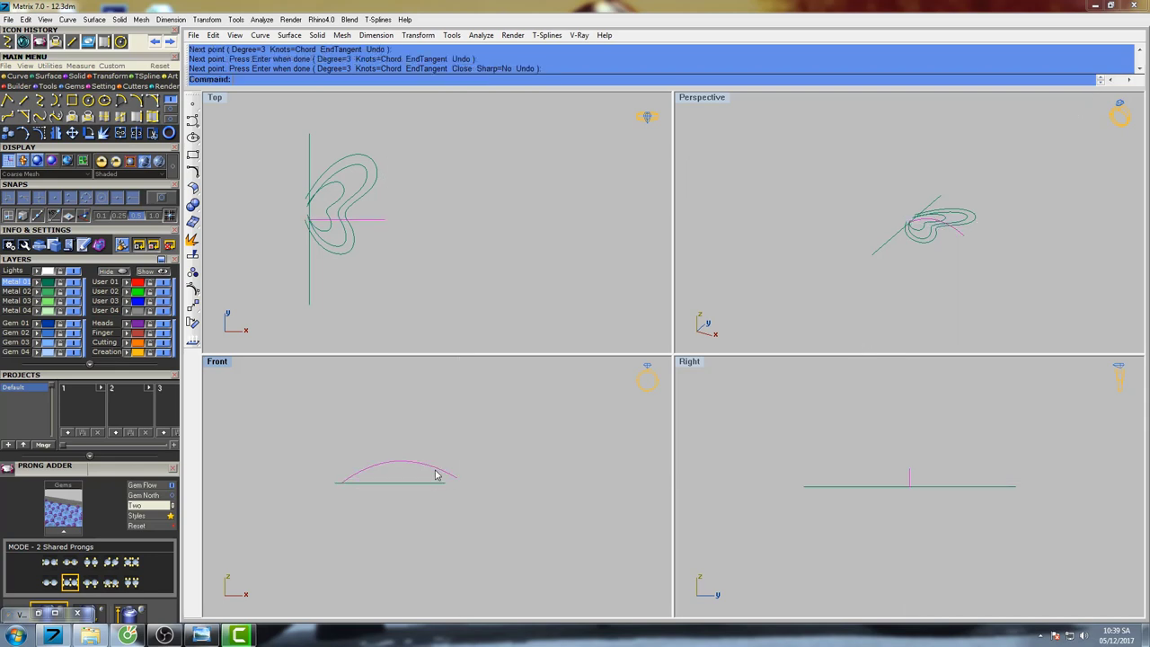
Show the arch's control points and raise the one next to its right end slightly with Move.
{"action": "right_click_drag", "start_coordinate": [439, 448], "coordinate": [401, 414]}
{"action": "key", "text": "F10"}
{"action": "scroll", "coordinate": [419, 462], "scroll_direction": "up", "scroll_amount": 4}
{"action": "left_click", "coordinate": [419, 435]}
{"action": "type", "text": "move"}
{"action": "key", "text": "Return"}
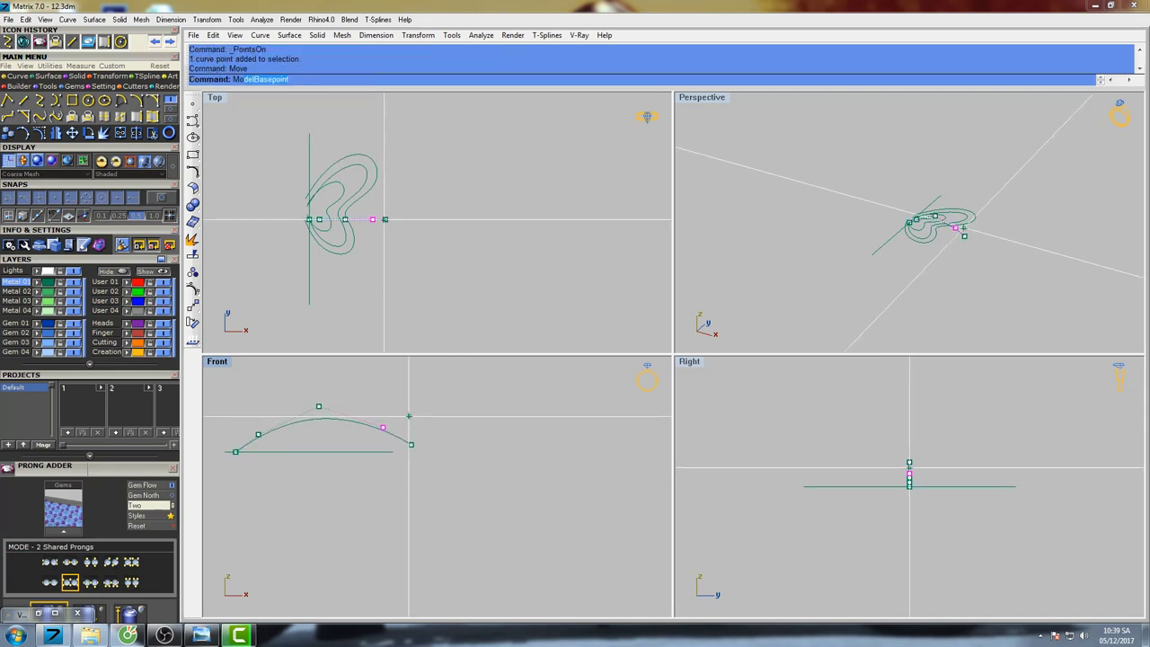
{"action": "left_click", "coordinate": [409, 406]}
{"action": "left_click", "coordinate": [409, 394]}
{"action": "right_click_drag", "start_coordinate": [316, 425], "coordinate": [422, 435]}
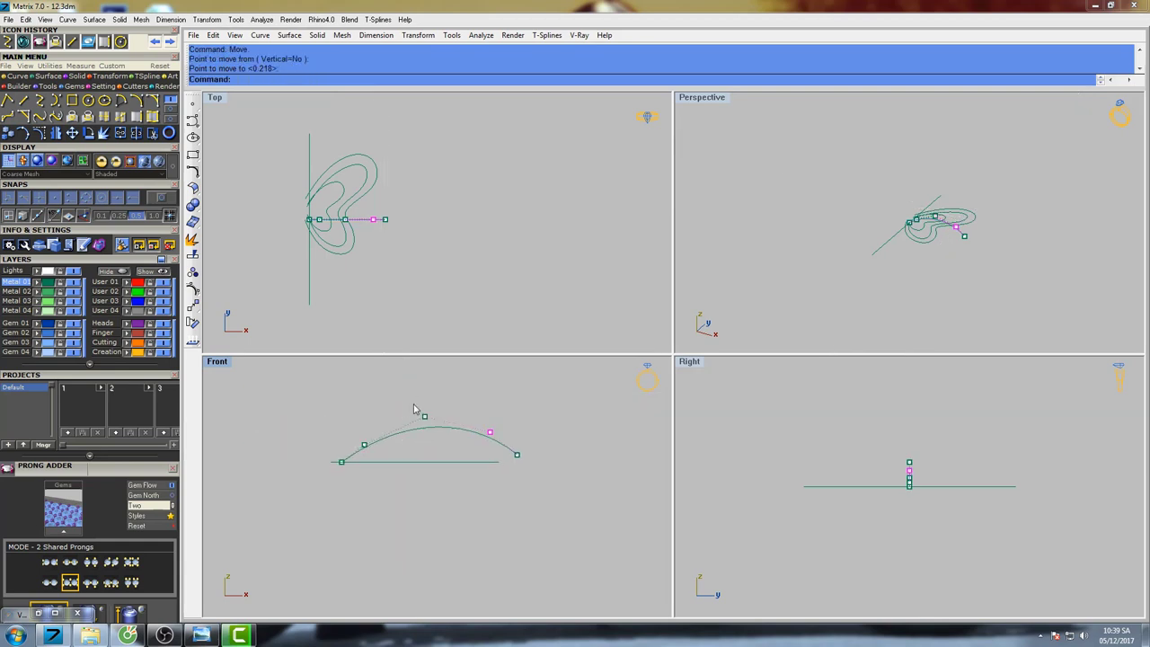
Raise the arch's topmost control point slightly in the Front viewport.
{"action": "left_click_drag", "start_coordinate": [415, 404], "coordinate": [443, 435]}
{"action": "right_click", "coordinate": [444, 435]}
{"action": "left_click", "coordinate": [457, 394]}
{"action": "left_click", "coordinate": [456, 390]}
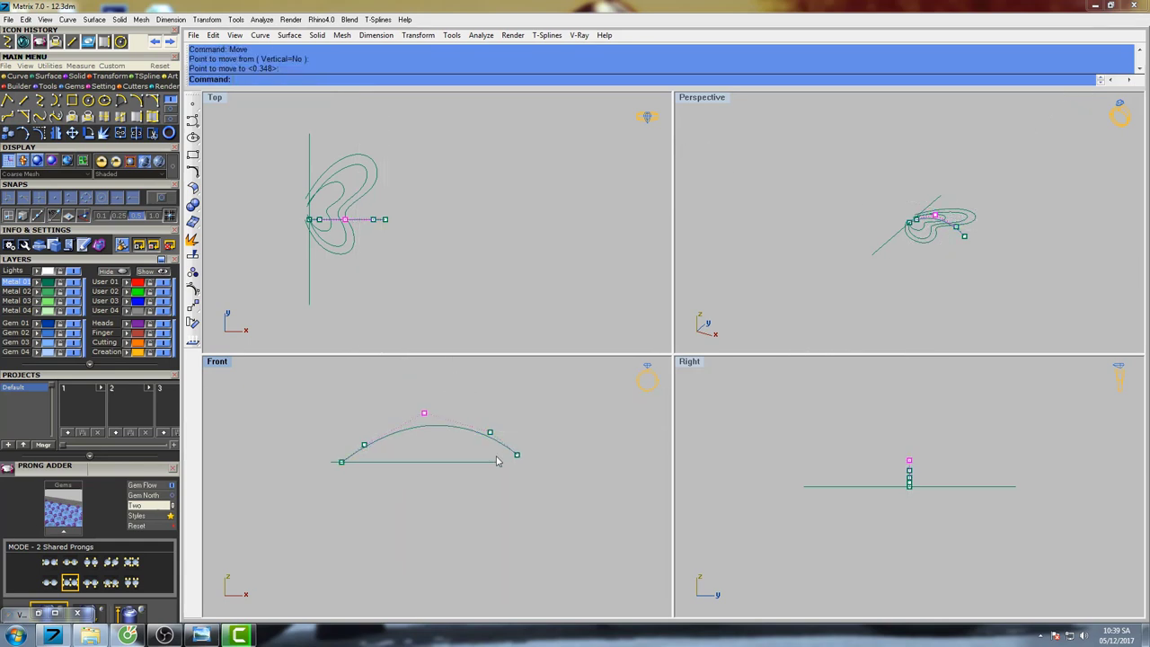
Lower the control point at the arch's right end to just below the baseline.
{"action": "left_click_drag", "start_coordinate": [512, 445], "coordinate": [527, 465]}
{"action": "right_click", "coordinate": [531, 467]}
{"action": "left_click", "coordinate": [546, 419]}
{"action": "left_click", "coordinate": [545, 424]}
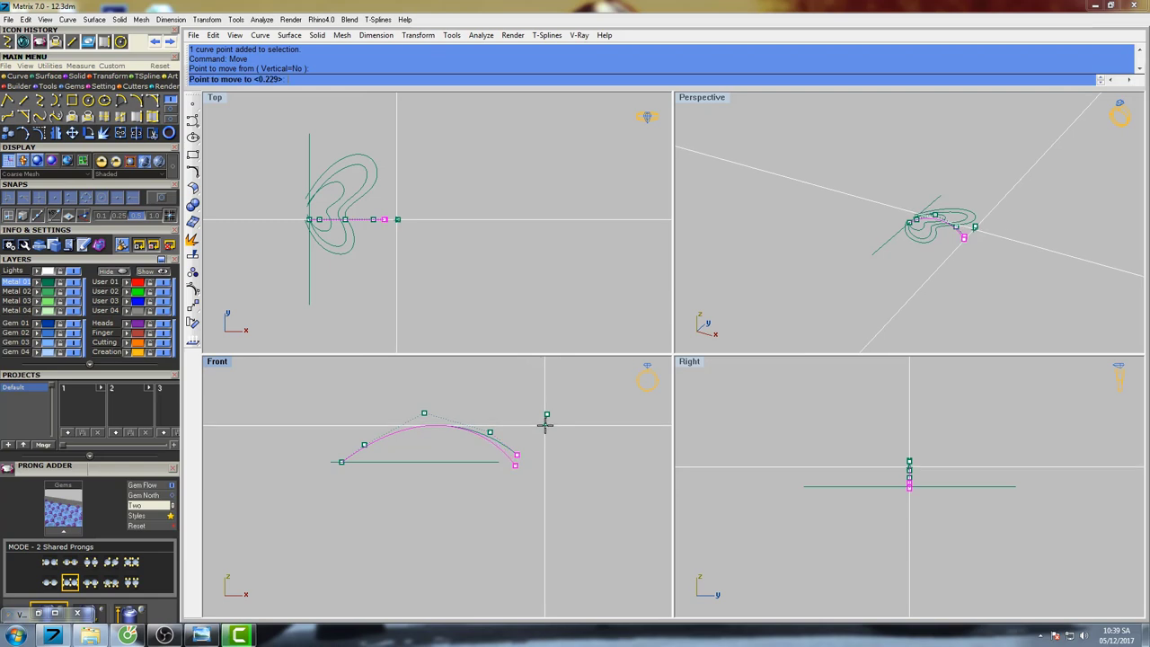
{"action": "left_click", "coordinate": [546, 434]}
Nudge the control point beside the arch's right end slightly to adjust the falling side.
{"action": "left_click", "coordinate": [490, 431]}
{"action": "key", "text": "Return"}
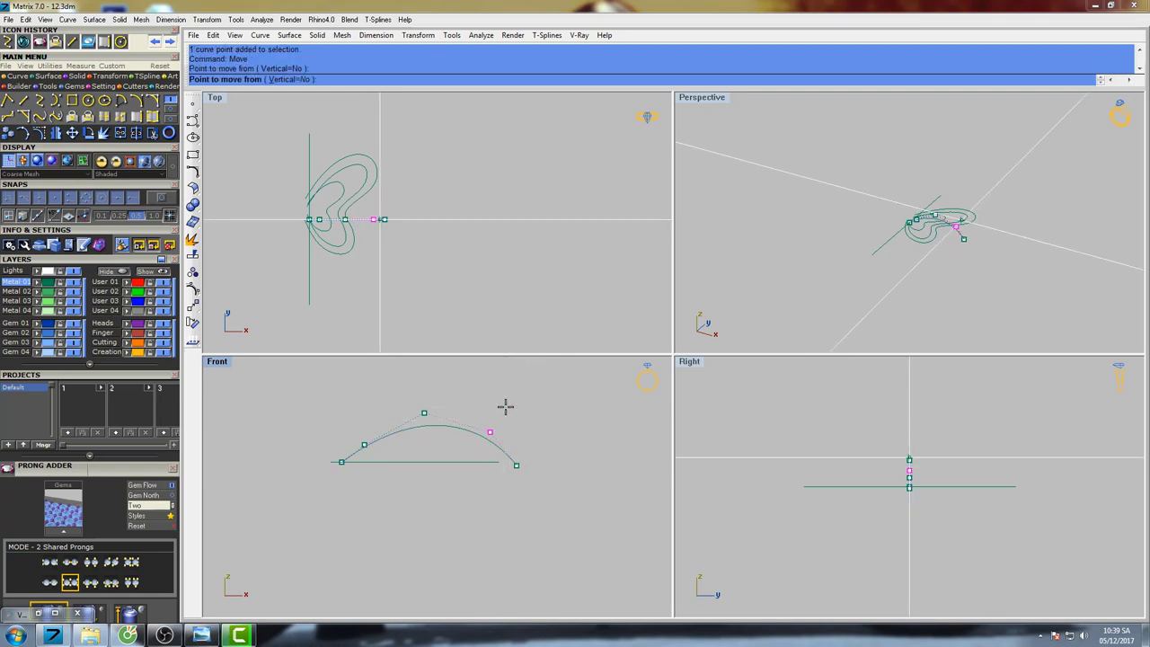
{"action": "left_click", "coordinate": [506, 404]}
{"action": "left_click", "coordinate": [506, 405]}
Lower the control point beside the arch's left end toward the baseline and shift it slightly right in Front.
{"action": "scroll", "coordinate": [361, 449], "scroll_direction": "up", "scroll_amount": 6}
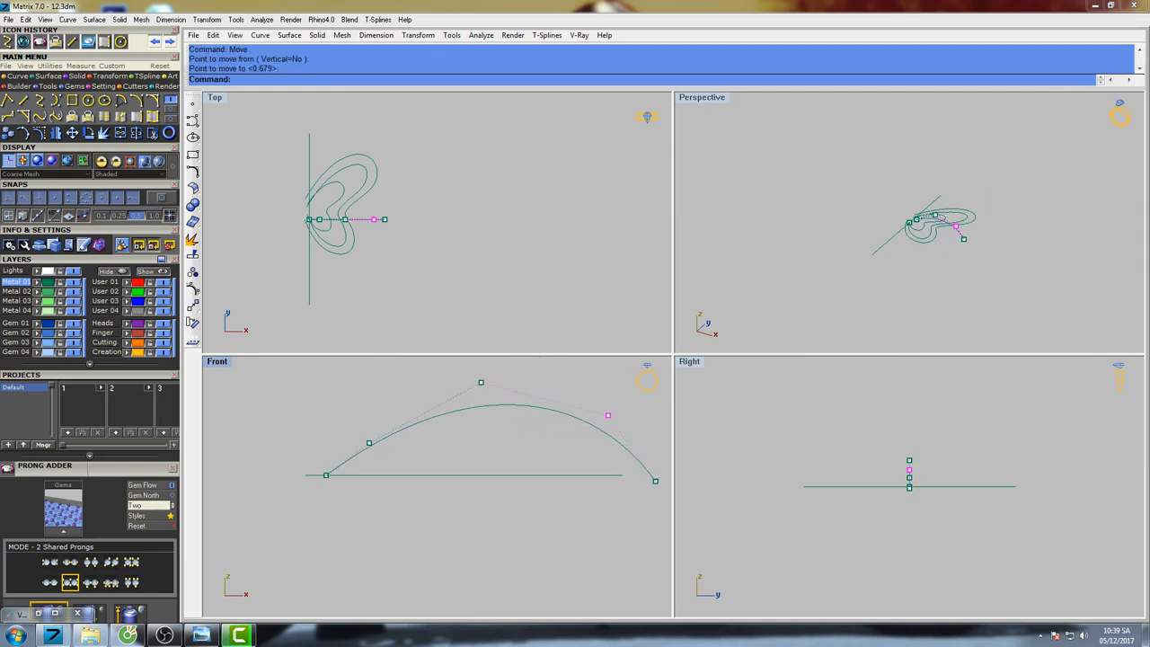
{"action": "left_click", "coordinate": [370, 443]}
{"action": "right_click", "coordinate": [393, 464]}
{"action": "left_click", "coordinate": [379, 395]}
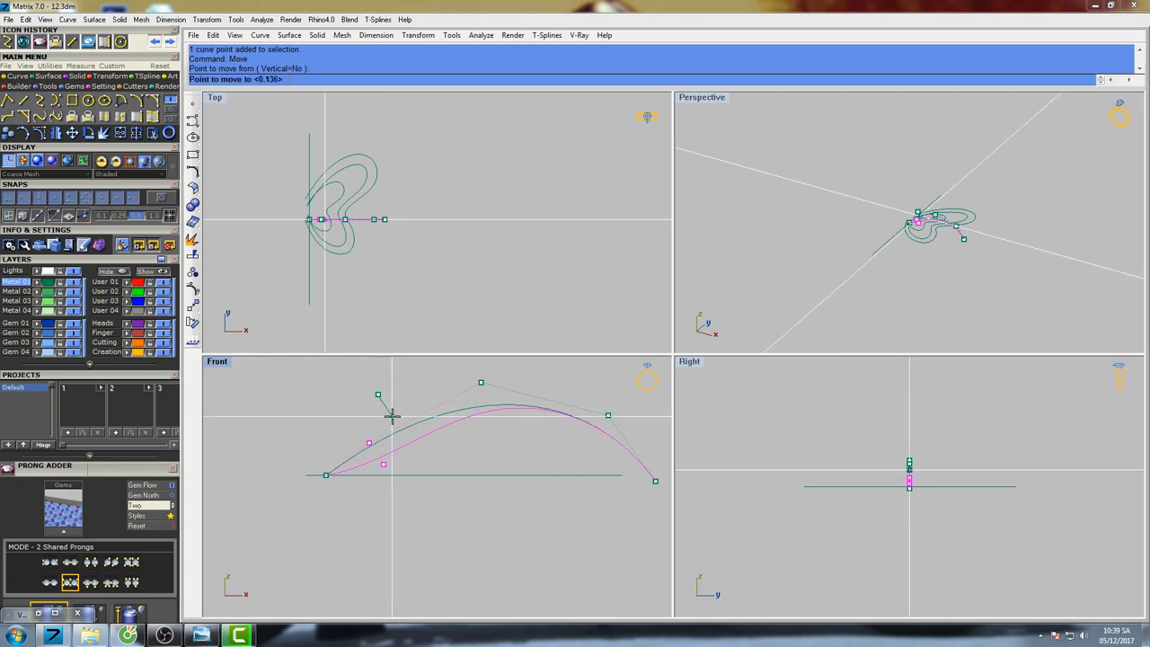
{"action": "left_click", "coordinate": [392, 416]}
{"action": "right_click_drag", "start_coordinate": [466, 436], "coordinate": [396, 436]}
{"action": "right_click", "coordinate": [389, 451]}
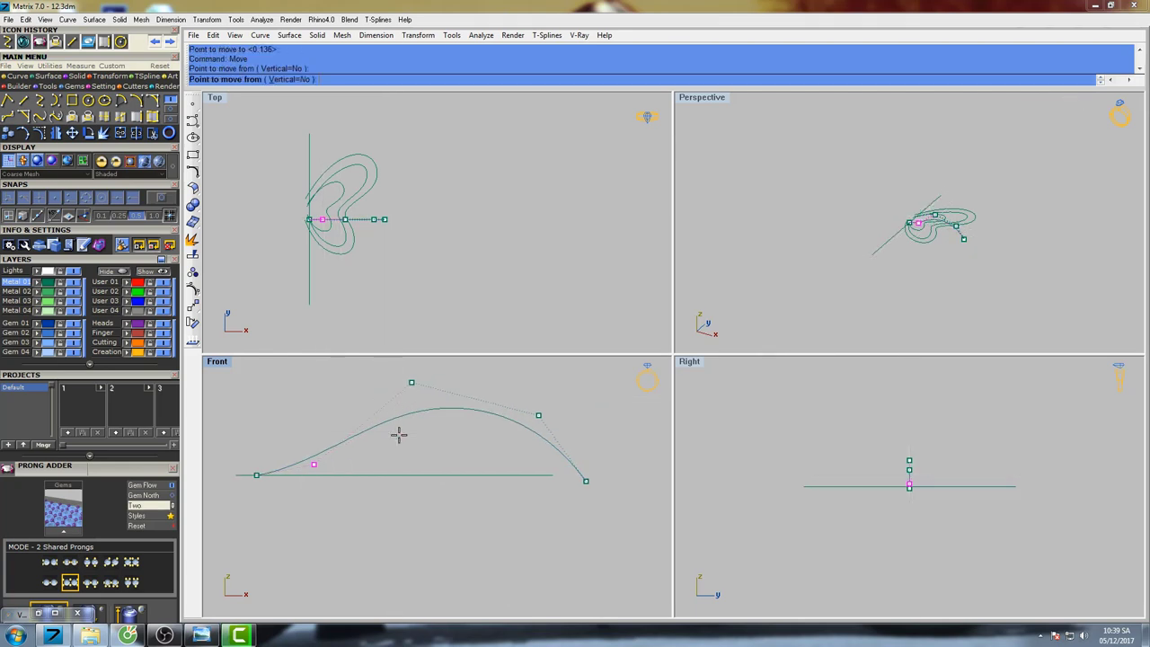
{"action": "left_click", "coordinate": [398, 434]}
{"action": "left_click", "coordinate": [407, 438]}
Raise the arch's topmost control point slightly in two small moves.
{"action": "right_click", "coordinate": [440, 405]}
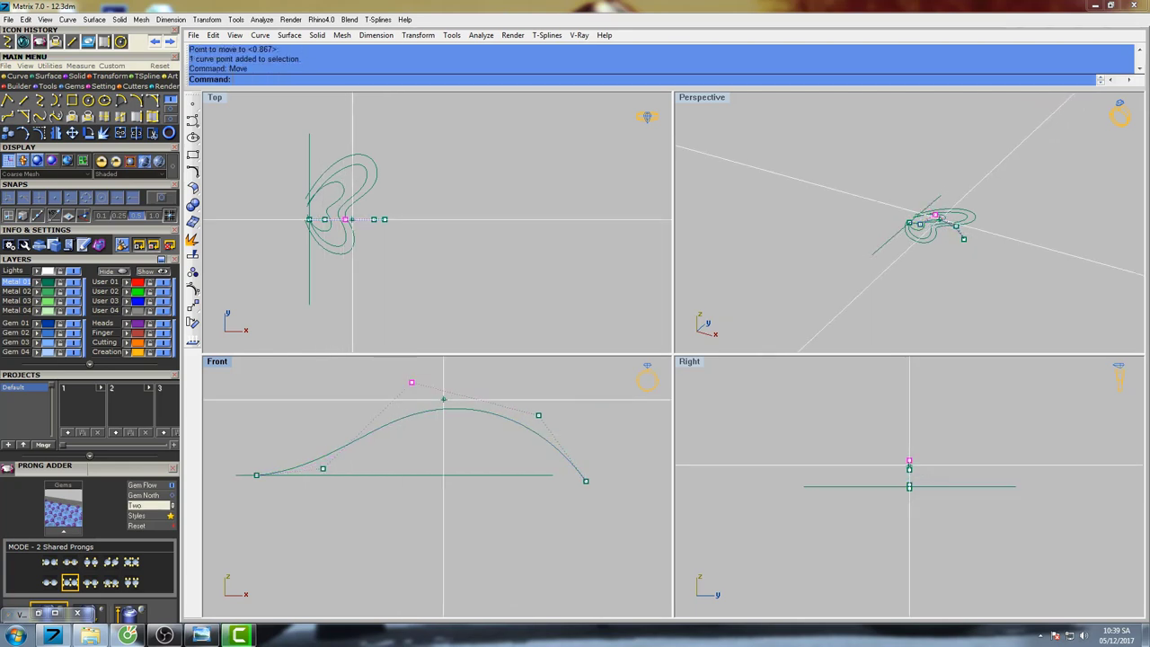
{"action": "left_click", "coordinate": [483, 383]}
{"action": "left_click", "coordinate": [483, 381]}
{"action": "right_click", "coordinate": [483, 388]}
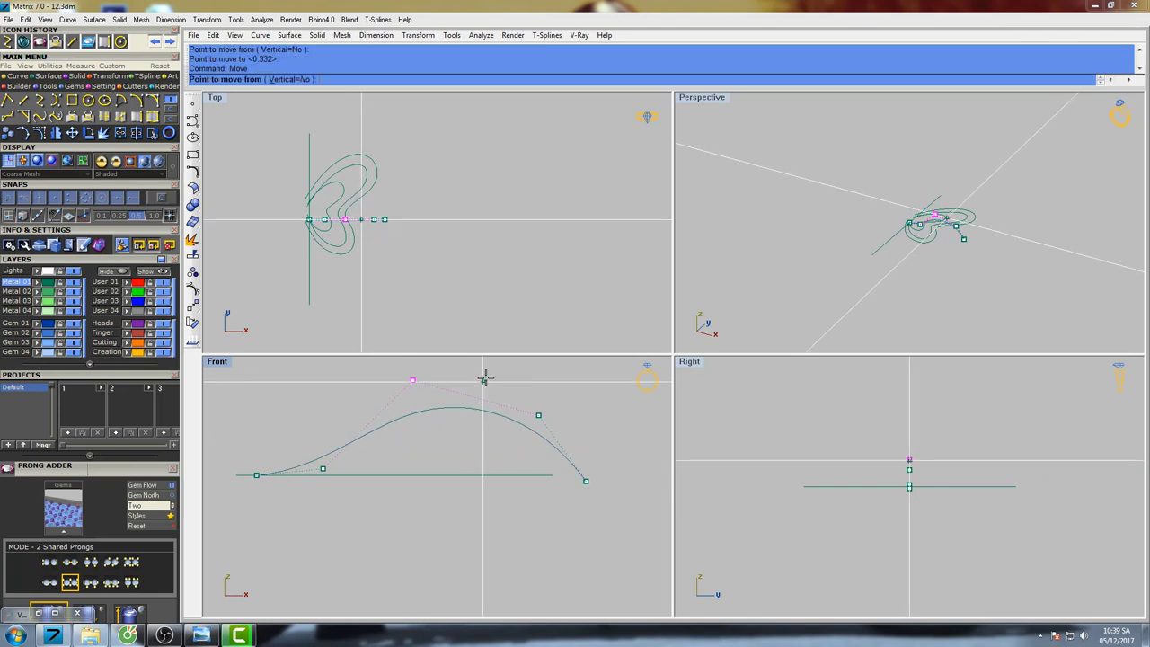
{"action": "left_click", "coordinate": [485, 379]}
{"action": "left_click", "coordinate": [485, 375]}
Move the control point beside the arch's right end slightly up and outward to fill out the falling side.
{"action": "left_click_drag", "start_coordinate": [528, 420], "coordinate": [551, 396]}
{"action": "right_click", "coordinate": [552, 394]}
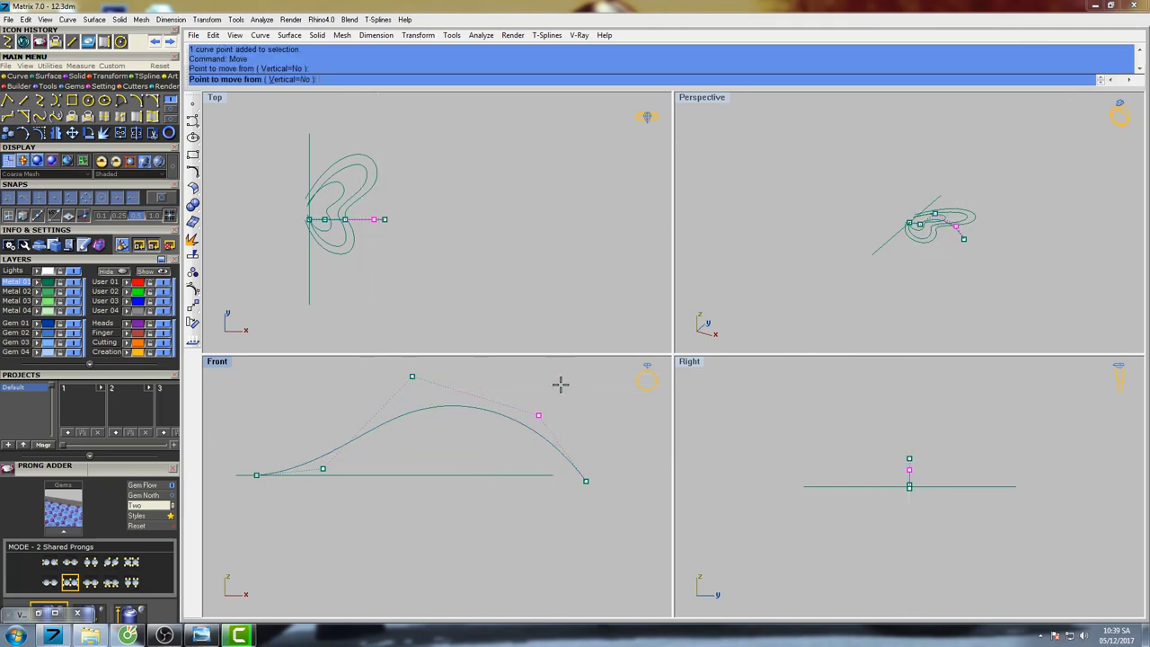
{"action": "left_click", "coordinate": [555, 390]}
{"action": "left_click", "coordinate": [566, 381]}
Shift the control point at the arch's right end slightly inward, and hide the arch's control points.
{"action": "left_click_drag", "start_coordinate": [593, 475], "coordinate": [595, 473]}
{"action": "right_click", "coordinate": [601, 457]}
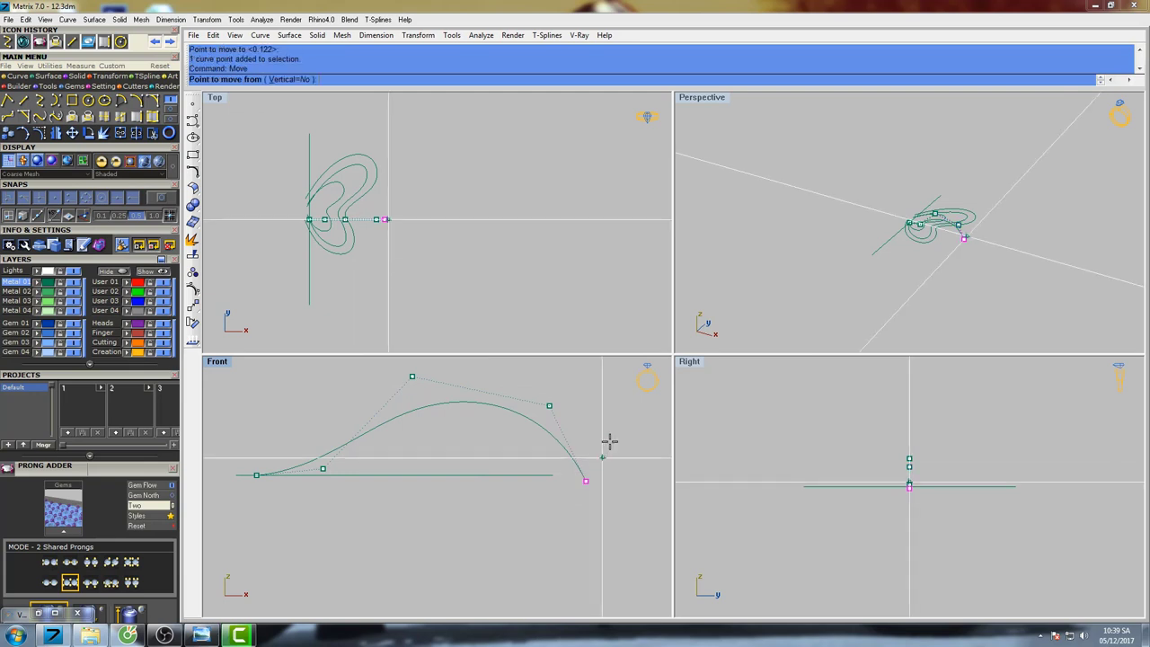
{"action": "left_click", "coordinate": [608, 441]}
{"action": "left_click", "coordinate": [599, 444]}
{"action": "right_click_drag", "start_coordinate": [482, 449], "coordinate": [531, 447]}
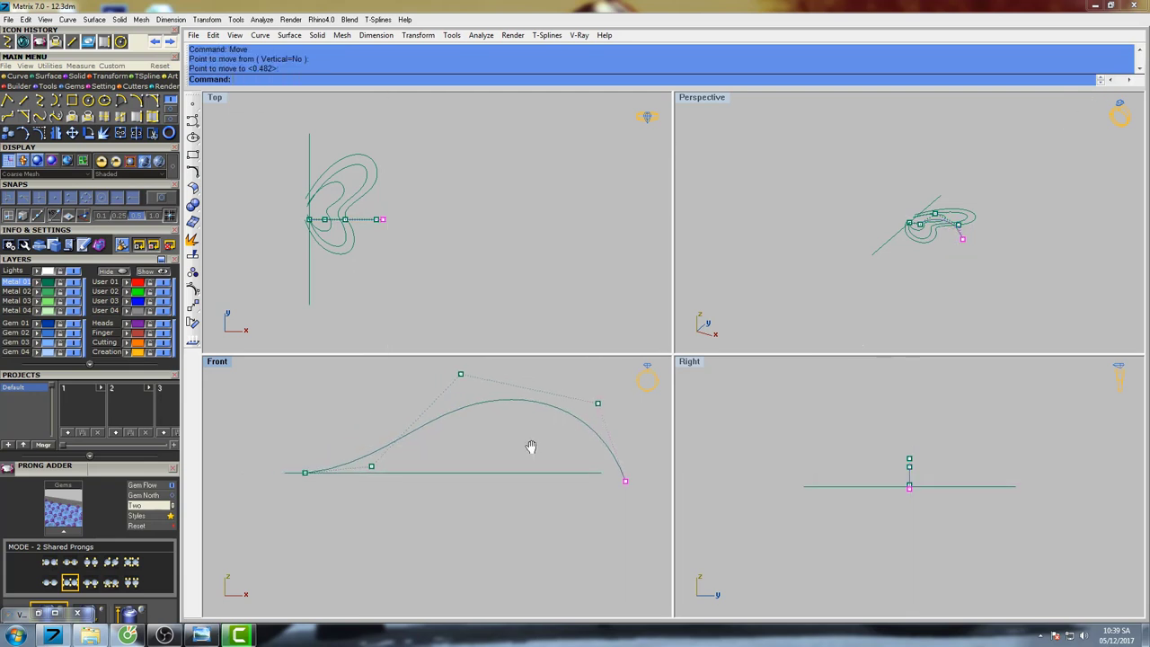
{"action": "right_click_drag", "start_coordinate": [470, 429], "coordinate": [458, 473]}
{"action": "key", "text": "Escape"}
{"action": "key", "text": "Escape"}
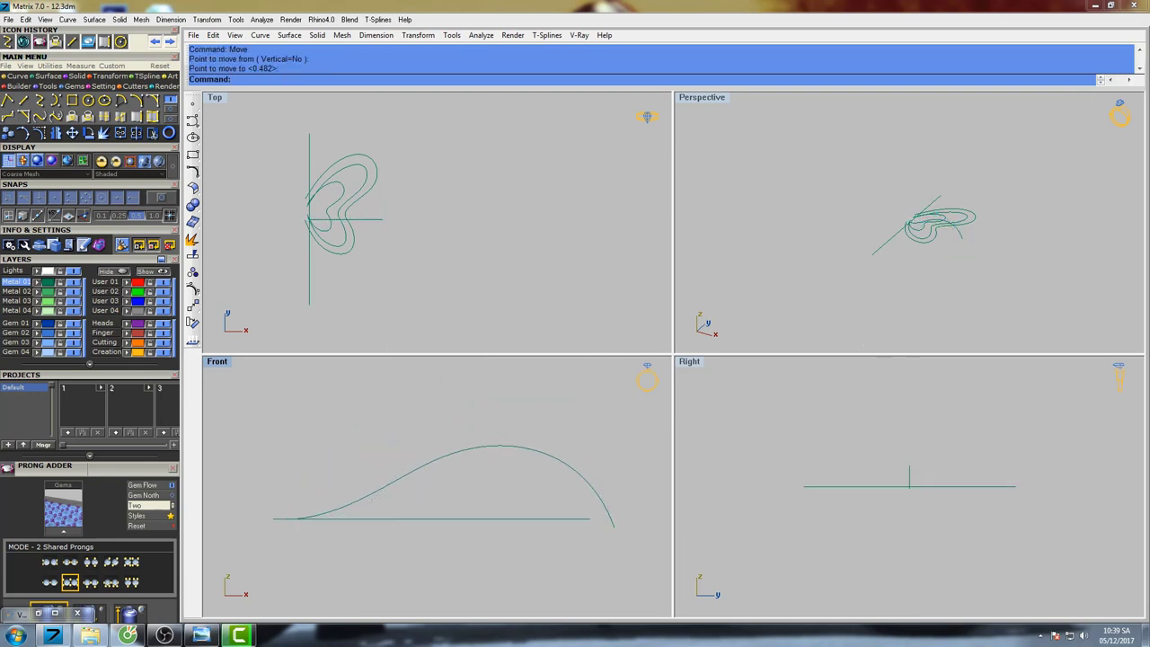
Extrude the arch curve to both sides with ExtrudeCrv so the surface reaches past both ends of the wing curves.
{"action": "left_click", "coordinate": [456, 454]}
{"action": "scroll", "coordinate": [453, 451], "scroll_direction": "down", "scroll_amount": 2}
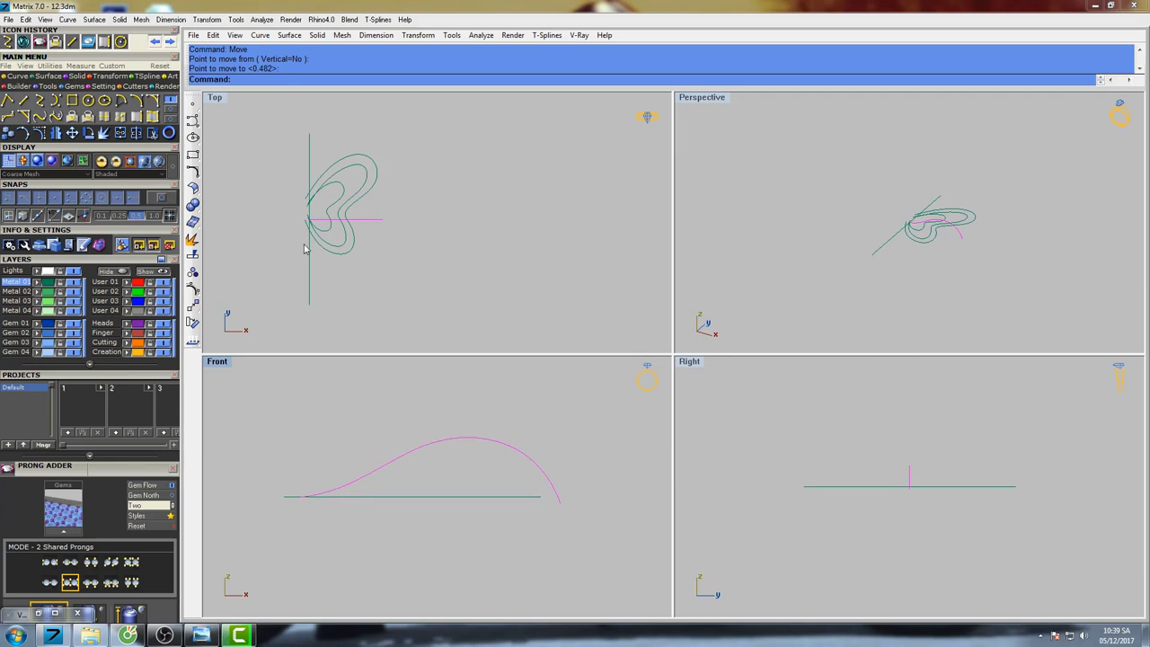
{"action": "left_click_drag", "start_coordinate": [276, 268], "coordinate": [347, 280]}
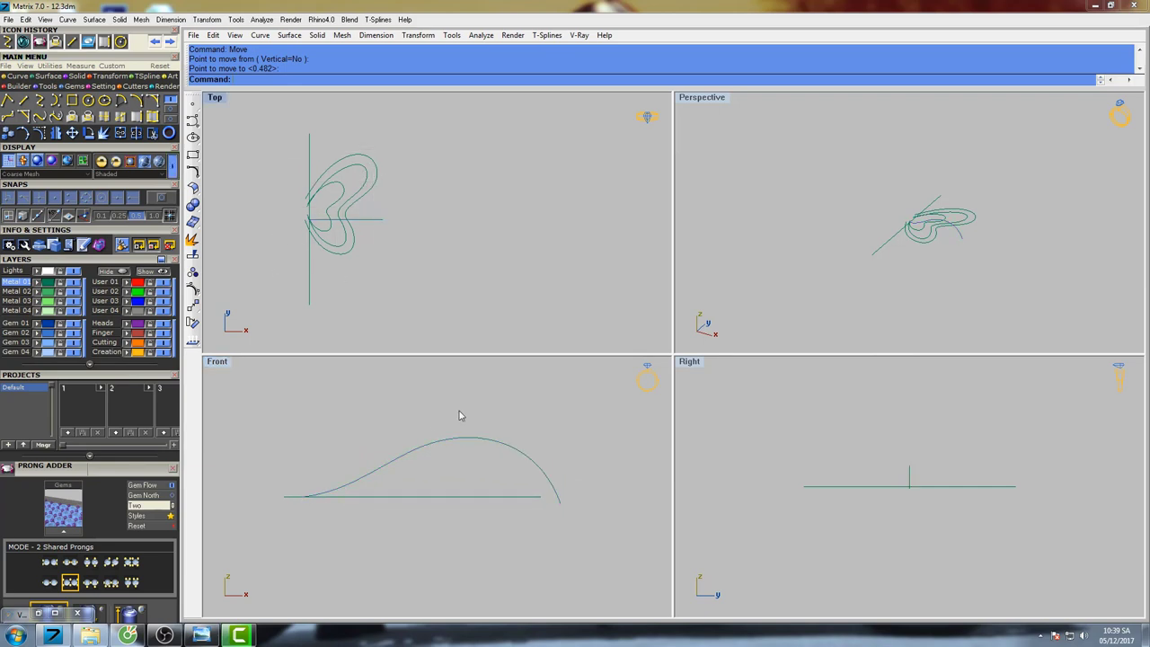
{"action": "left_click", "coordinate": [478, 443]}
{"action": "right_click_drag", "start_coordinate": [437, 467], "coordinate": [440, 434]}
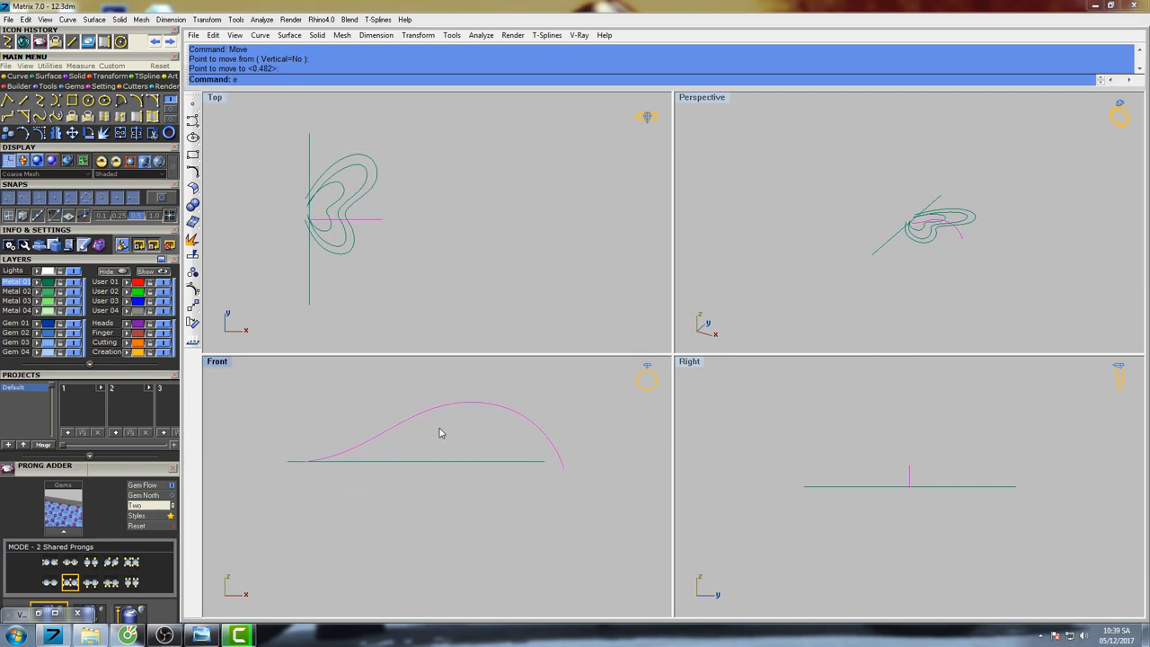
{"action": "key", "text": "Return"}
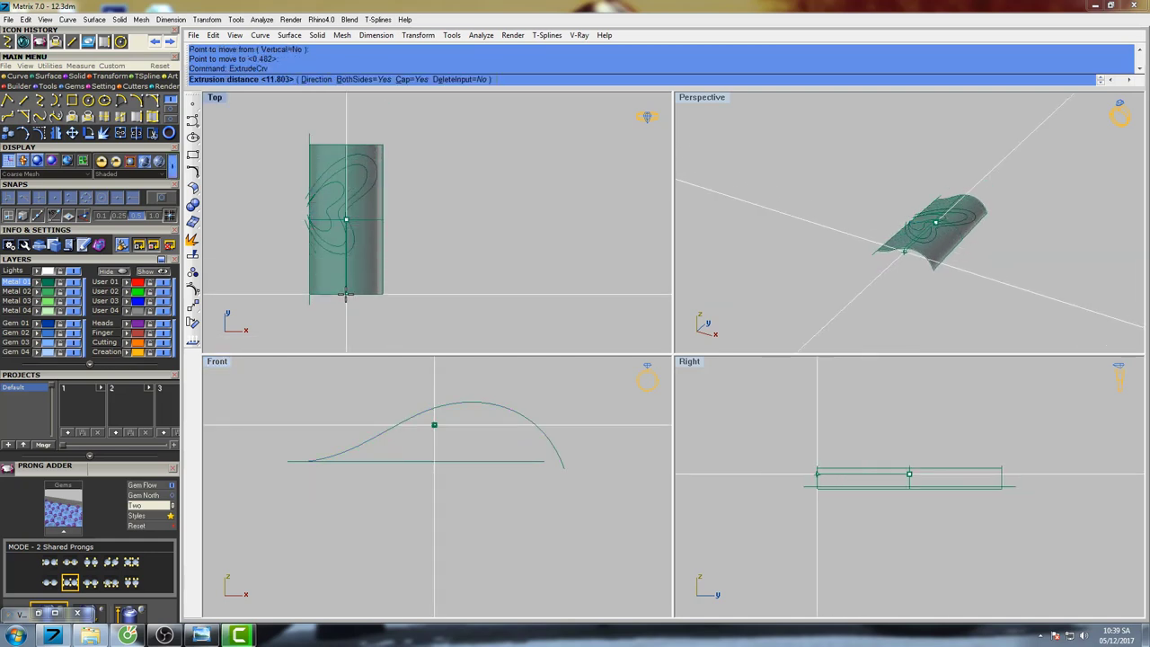
{"action": "left_click", "coordinate": [814, 474]}
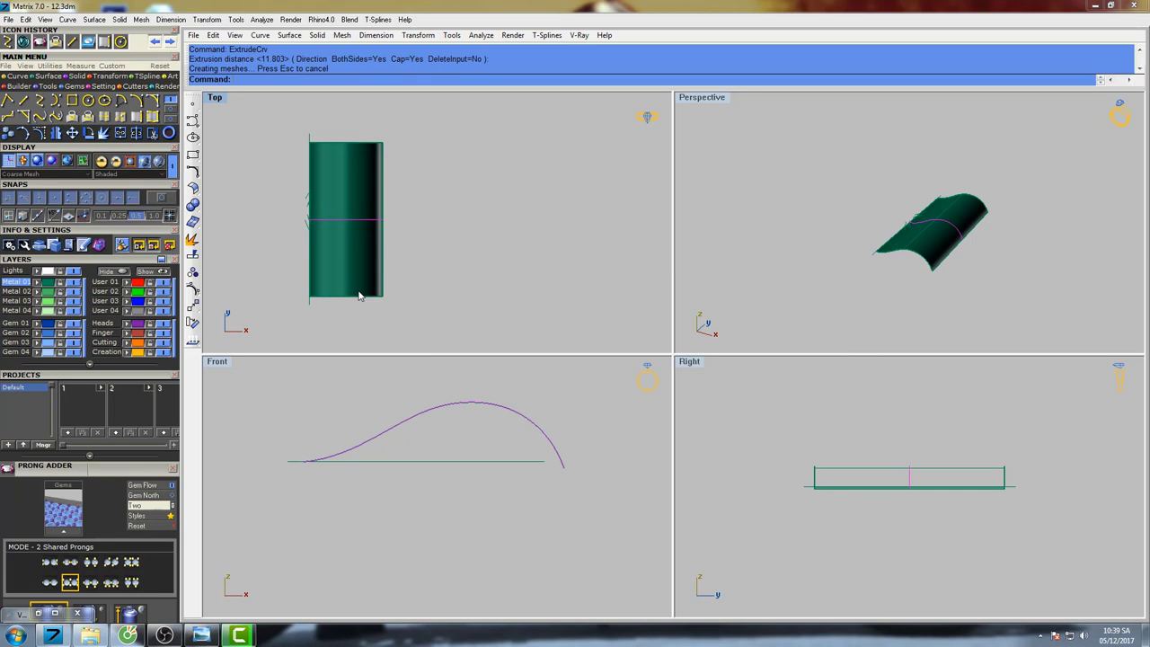
{"action": "left_click", "coordinate": [422, 392]}
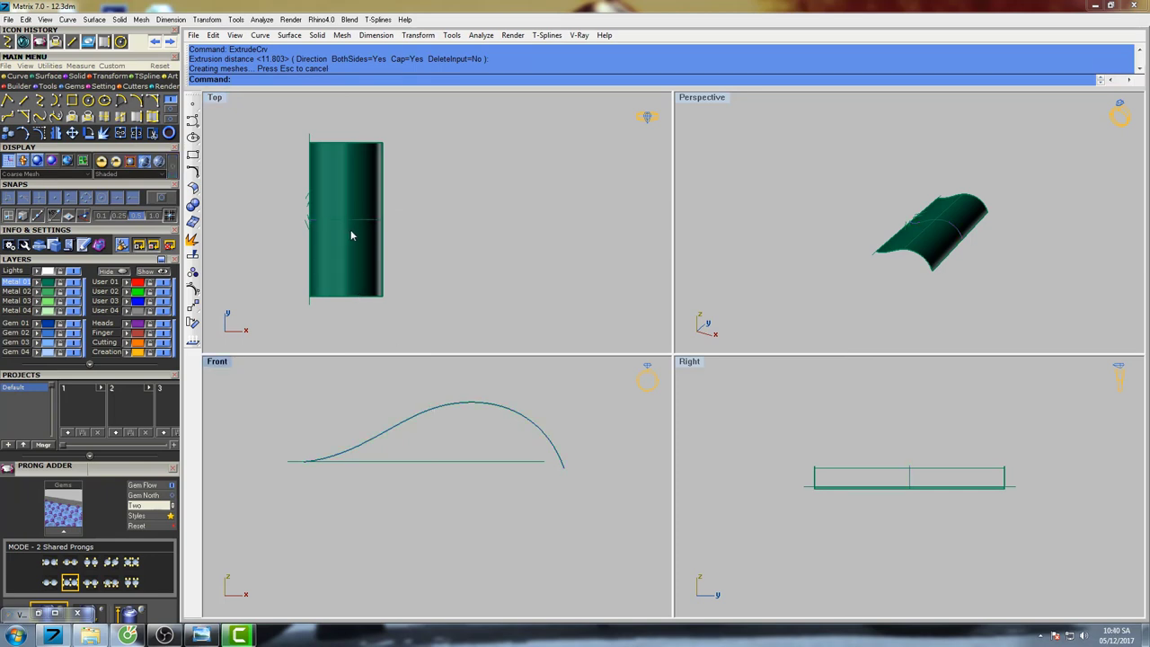
Switch the Top viewport to wireframe display so the wing curves show through the extruded surface.
{"action": "right_click_drag", "start_coordinate": [351, 235], "coordinate": [449, 261]}
{"action": "type", "text": "u"}
{"action": "key", "text": "Return"}
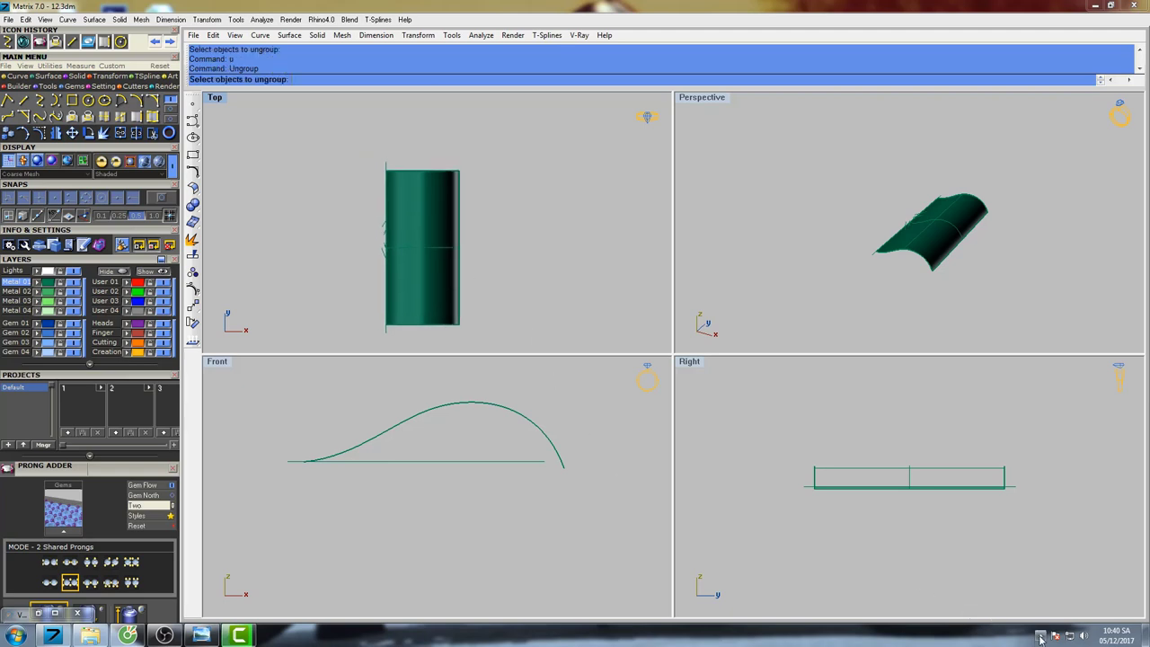
{"action": "left_click", "coordinate": [1040, 636]}
{"action": "left_click", "coordinate": [470, 226]}
{"action": "right_click_drag", "start_coordinate": [470, 226], "coordinate": [426, 260]}
{"action": "type", "text": "w"}
{"action": "key", "text": "Return"}
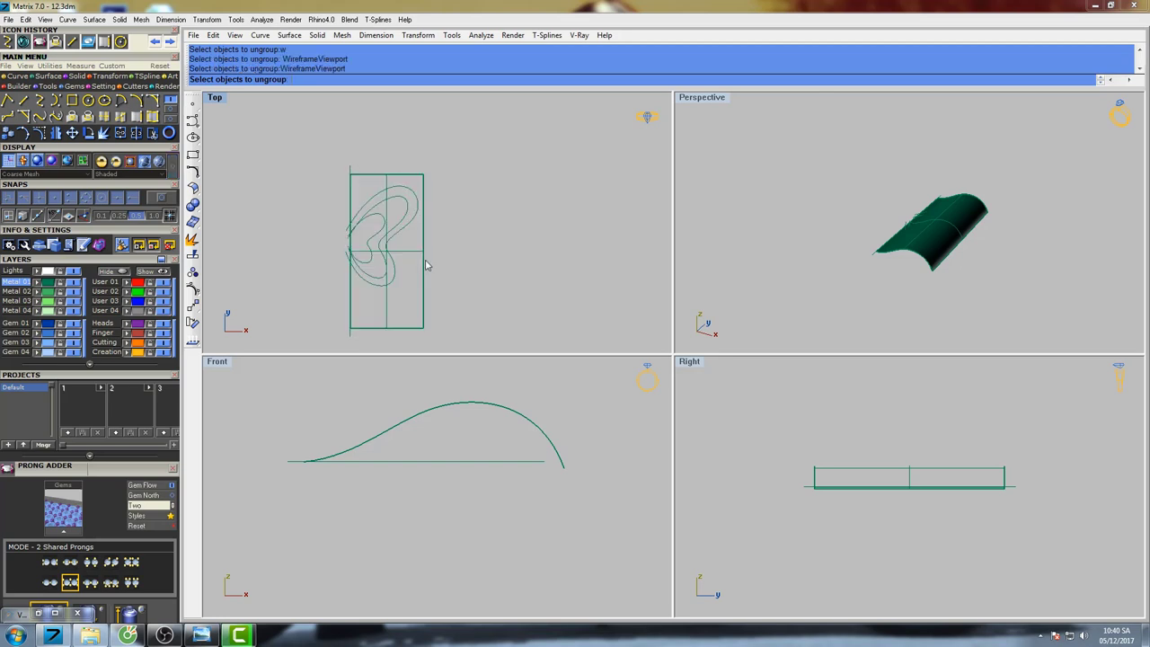
Run Ungroup on the three wing curves, the arch and the extruded surface.
{"action": "scroll", "coordinate": [410, 252], "scroll_direction": "up", "scroll_amount": 3}
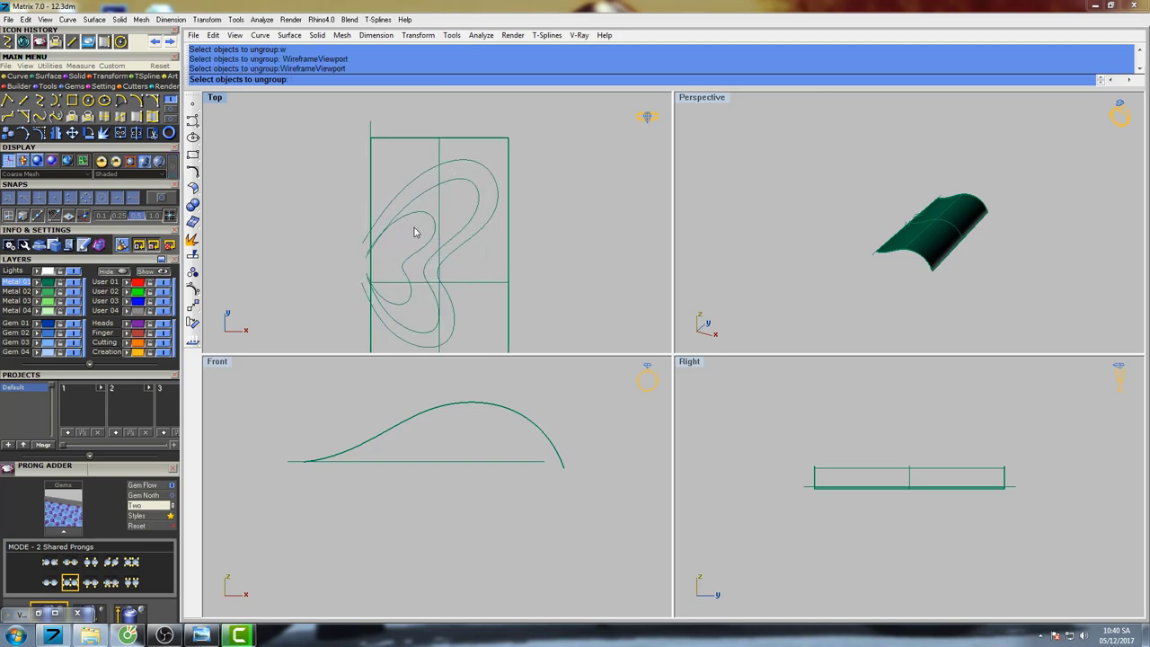
{"action": "left_click_drag", "start_coordinate": [396, 197], "coordinate": [397, 198]}
{"action": "right_click_drag", "start_coordinate": [401, 213], "coordinate": [417, 230]}
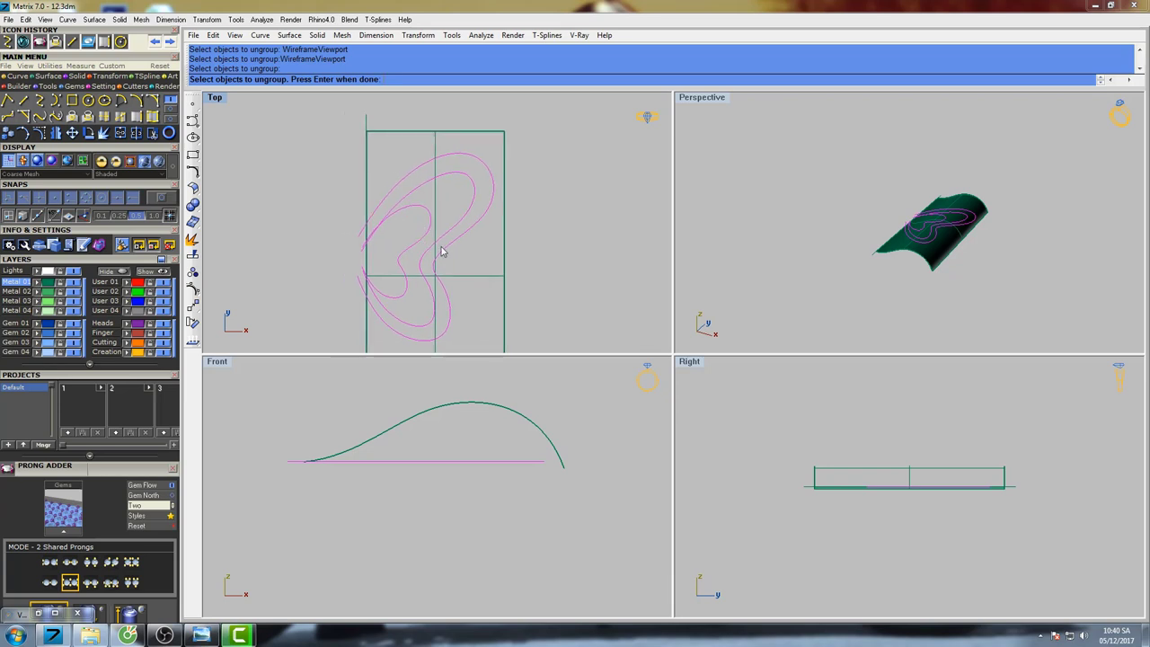
{"action": "left_click", "coordinate": [502, 239]}
{"action": "right_click_drag", "start_coordinate": [515, 242], "coordinate": [486, 211]}
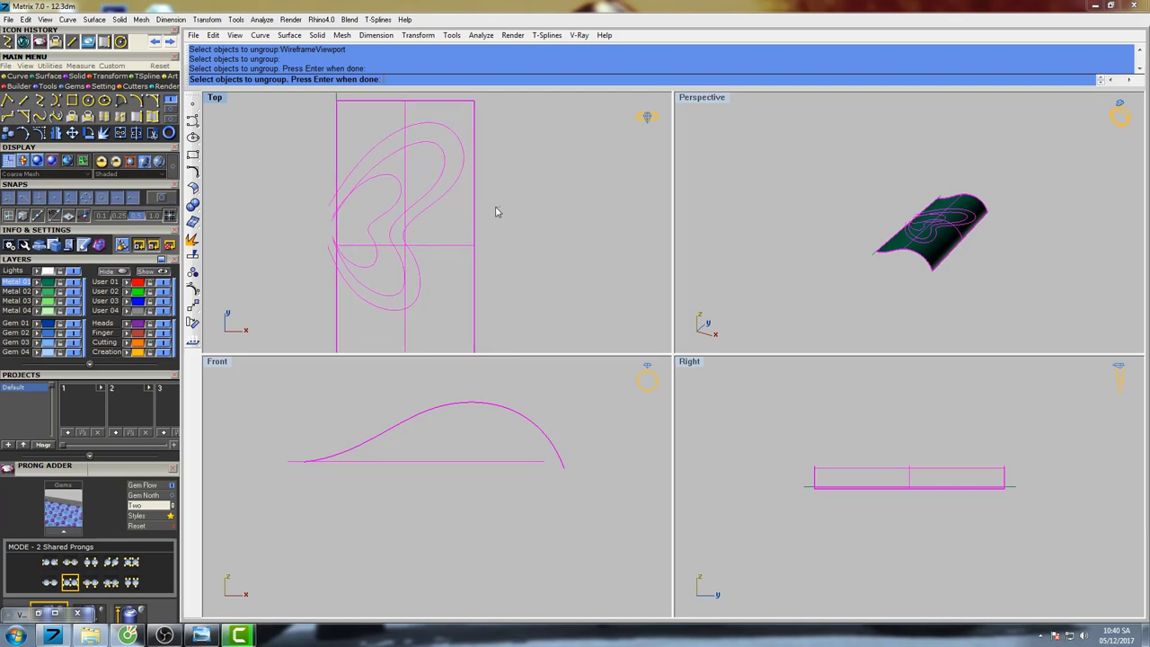
{"action": "key", "text": "Return"}
Copy the extruded surface to the clipboard and clear the selection.
{"action": "left_click", "coordinate": [474, 220]}
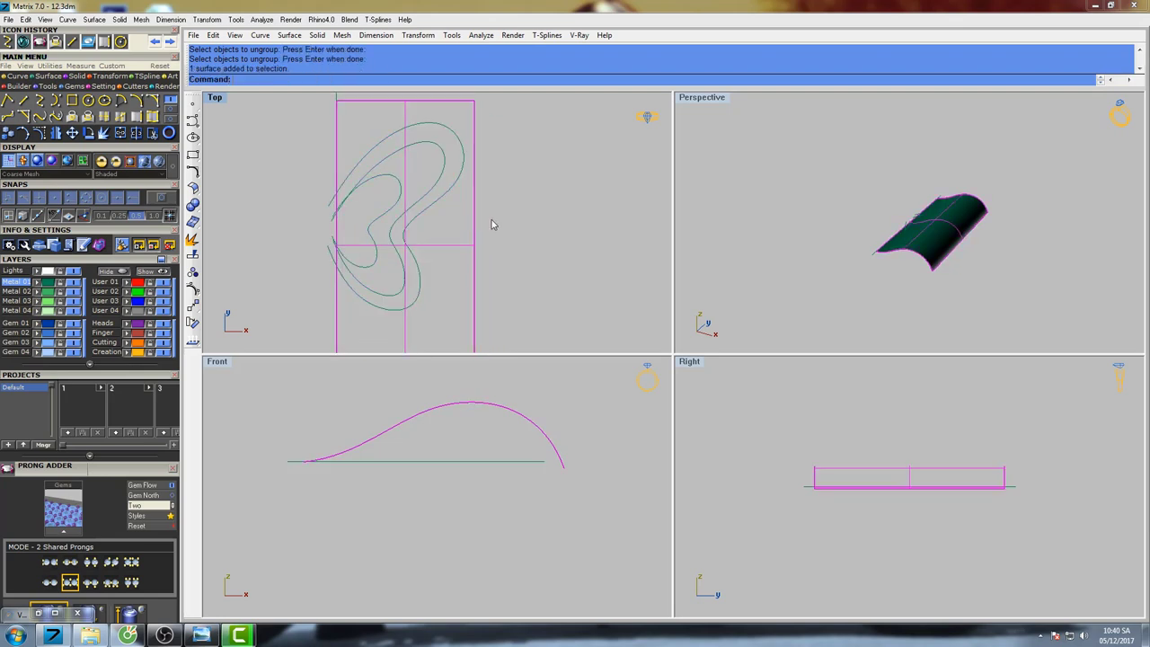
{"action": "right_click_drag", "start_coordinate": [492, 225], "coordinate": [529, 236]}
{"action": "key", "text": "ctrl+c"}
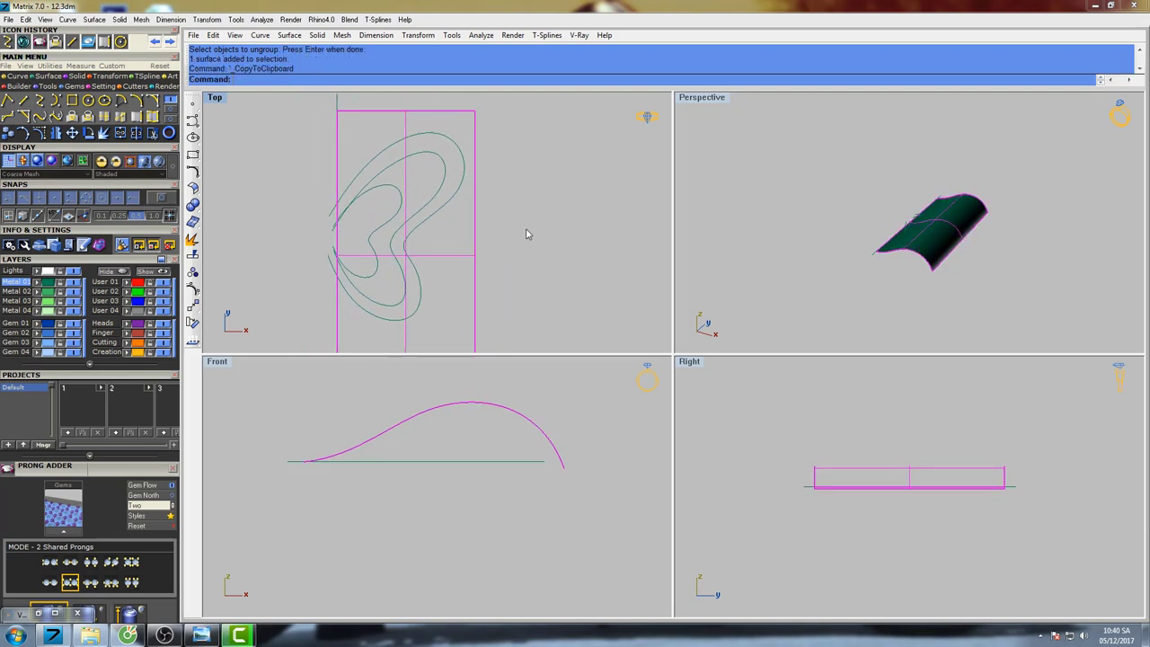
{"action": "key", "text": "Escape"}
Trim away the extruded surface outside the wing, using the outer and middle wing curves as cutters in Top.
{"action": "left_click", "coordinate": [441, 209]}
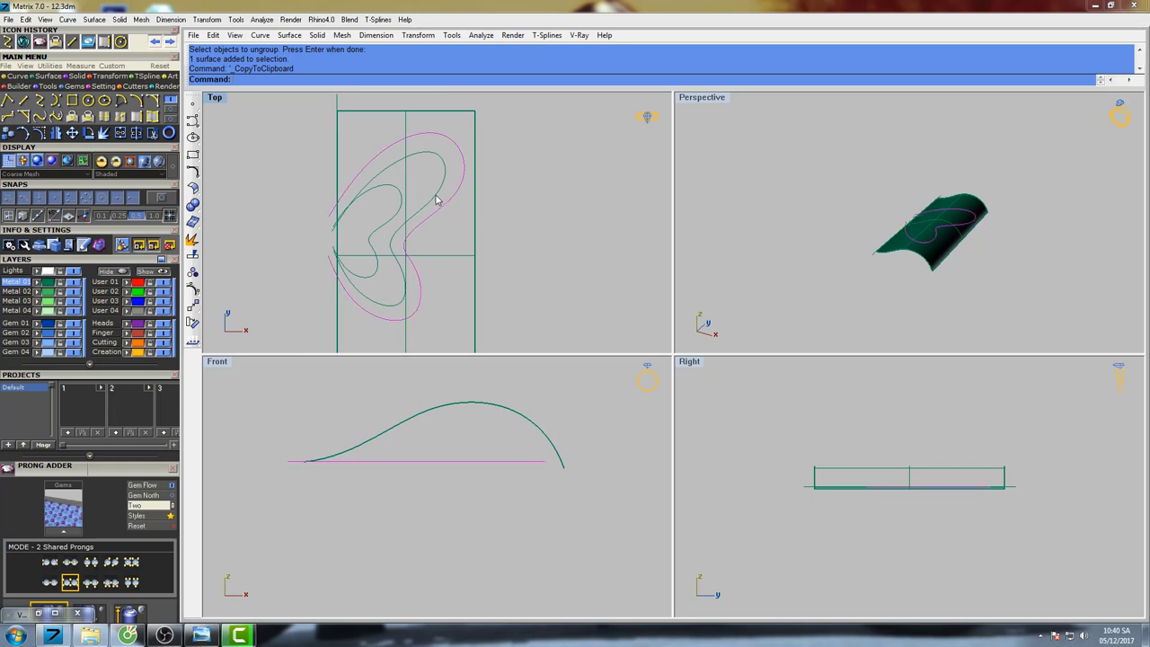
{"action": "right_click_drag", "start_coordinate": [473, 230], "coordinate": [525, 250]}
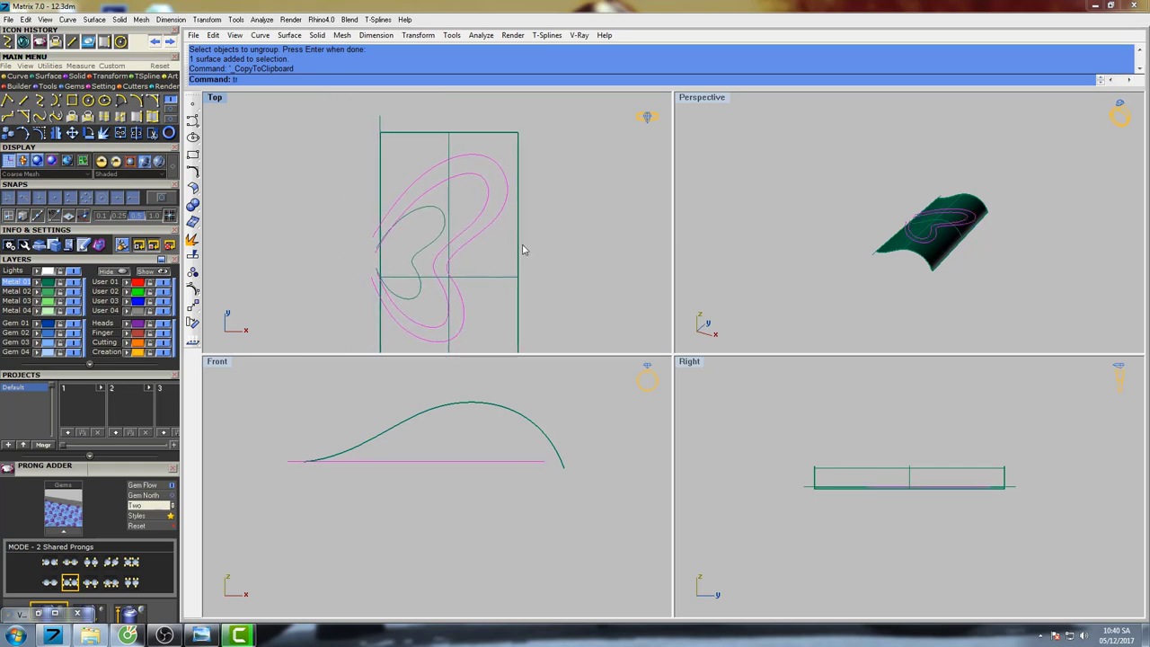
{"action": "key", "text": "Return"}
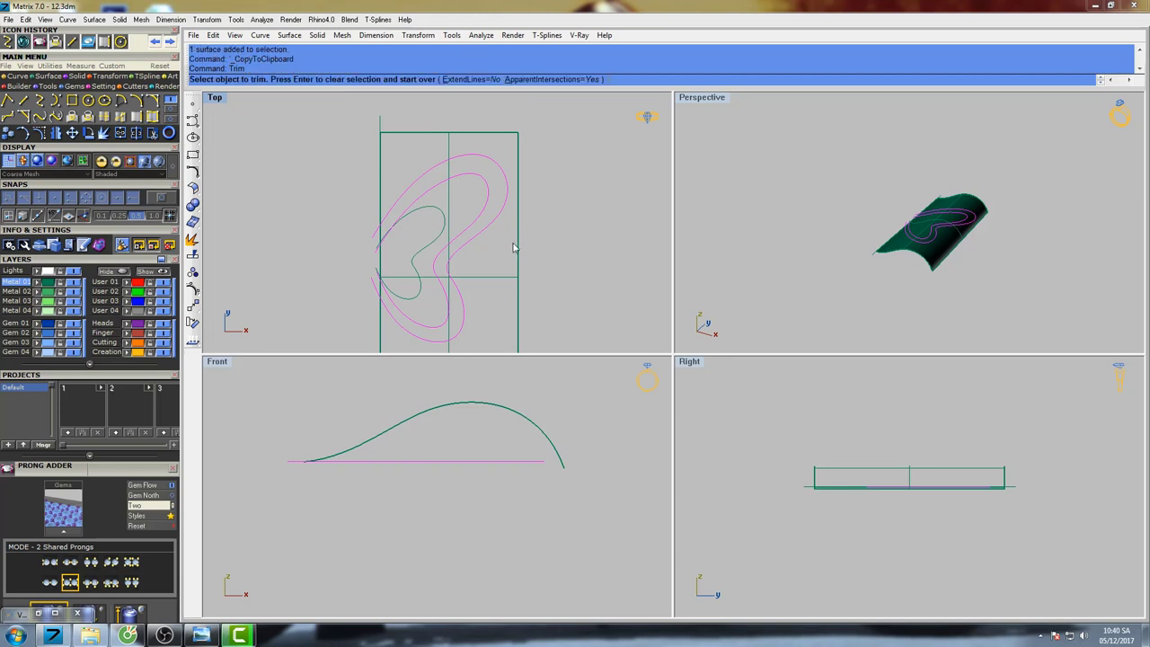
{"action": "left_click", "coordinate": [521, 250]}
{"action": "right_click_drag", "start_coordinate": [522, 249], "coordinate": [507, 215]}
{"action": "key", "text": "Return"}
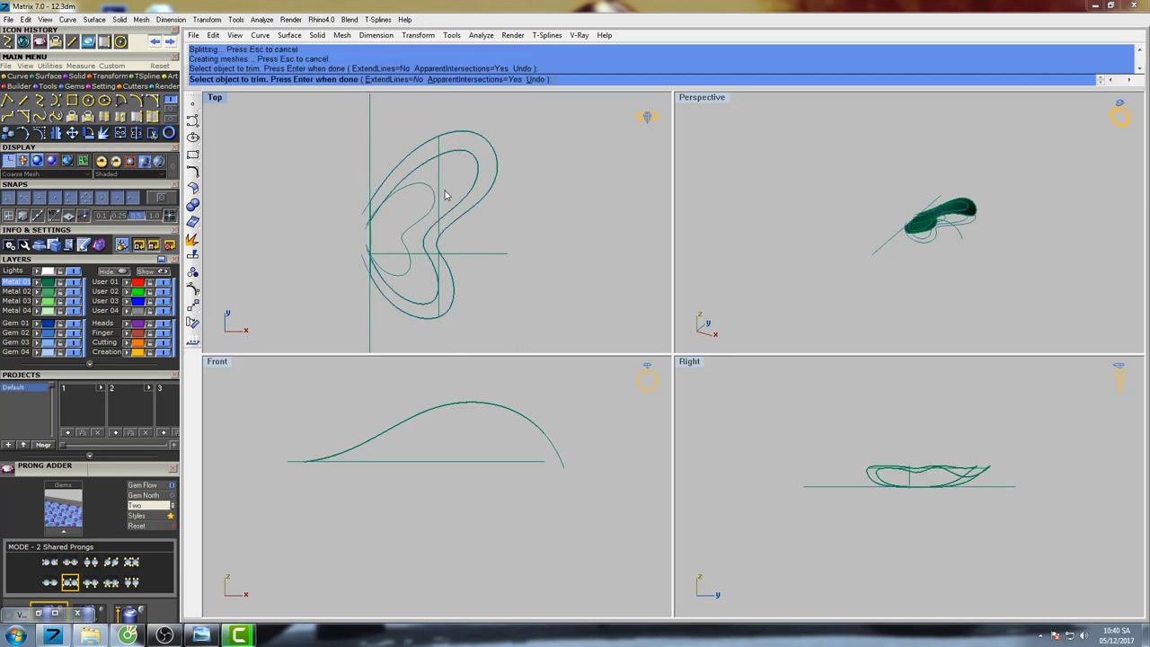
Delete the surface piece inside the middle wing curve, leaving only the band between the outer and middle curves.
{"action": "left_click", "coordinate": [439, 177]}
{"action": "mouse_move", "coordinate": [454, 191]}
{"action": "right_mouse_down"}
{"action": "mouse_move", "coordinate": [491, 227]}
{"action": "mouse_move", "coordinate": [456, 202]}
{"action": "right_mouse_up"}
{"action": "type", "text": "d"}
{"action": "key", "text": "Return"}
Paste the copied surface in place and trim away everything outside the innermost wing curve.
{"action": "right_click_drag", "start_coordinate": [510, 236], "coordinate": [415, 249]}
{"action": "key", "text": "ctrl+v"}
{"action": "left_click", "coordinate": [417, 249]}
{"action": "type", "text": "trim"}
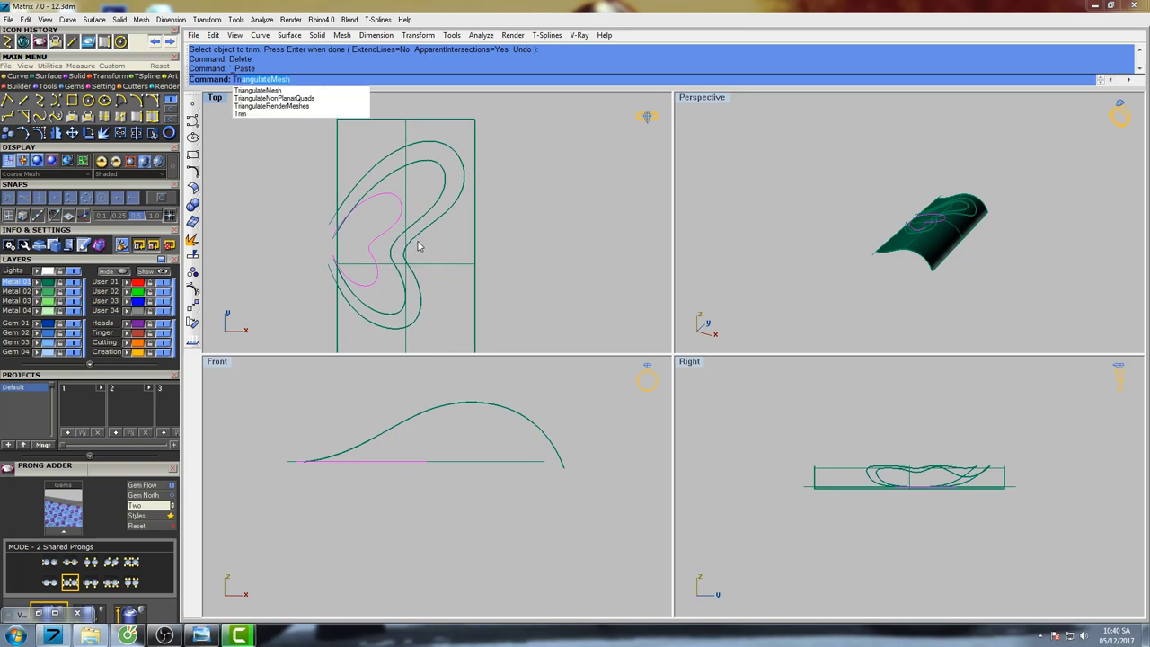
{"action": "key", "text": "Return"}
{"action": "left_click", "coordinate": [472, 266]}
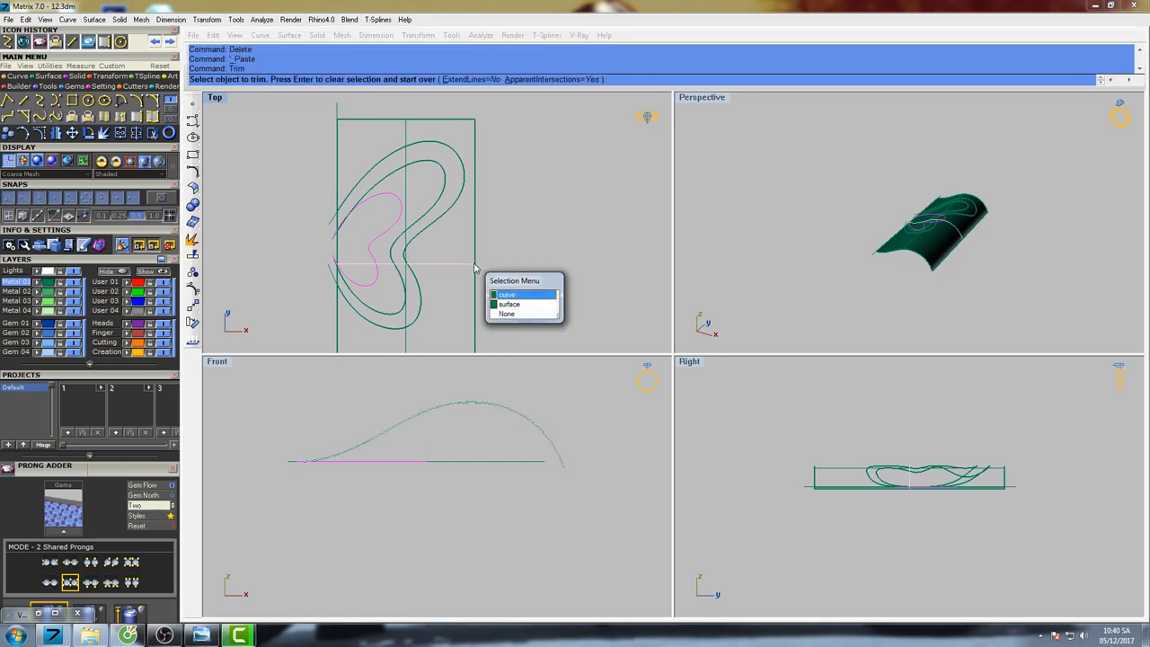
{"action": "left_click", "coordinate": [502, 299]}
{"action": "mouse_move", "coordinate": [489, 251]}
{"action": "right_mouse_down"}
{"action": "mouse_move", "coordinate": [500, 224]}
{"action": "mouse_move", "coordinate": [491, 254]}
{"action": "right_mouse_up"}
{"action": "key", "text": "Return"}
{"action": "scroll", "coordinate": [474, 253], "scroll_direction": "up", "scroll_amount": 5}
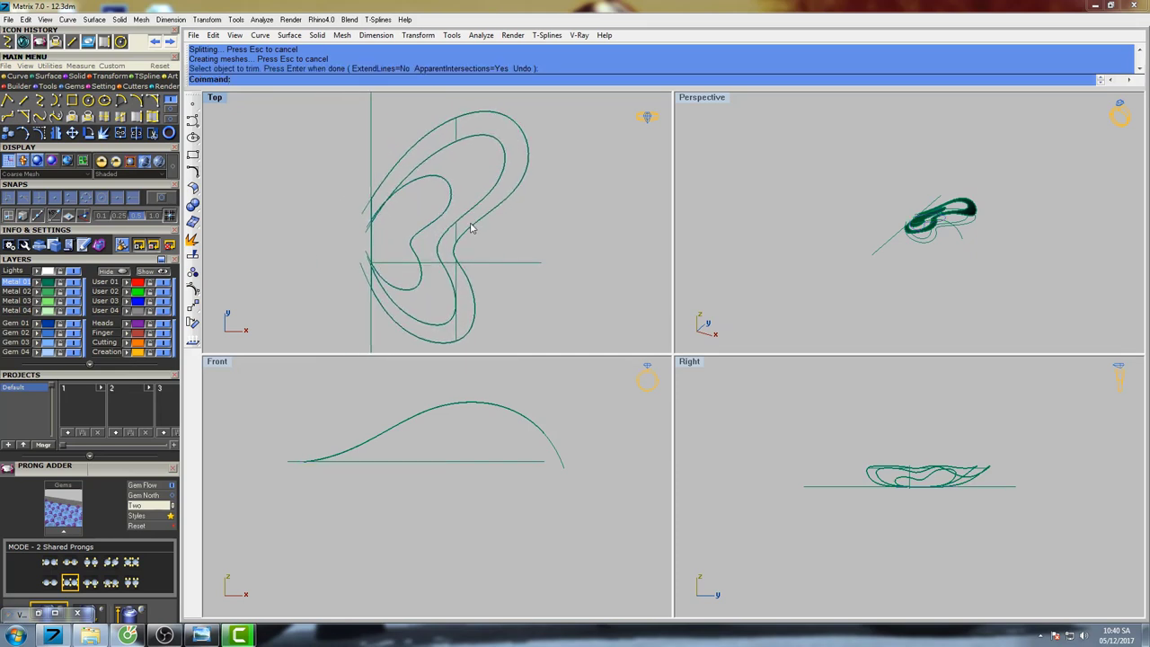
Switch the Top viewport to shaded display to show the trimmed wing surfaces.
{"action": "type", "text": "se"}
{"action": "key", "text": "Return"}
{"action": "right_click_drag", "start_coordinate": [471, 228], "coordinate": [446, 223]}
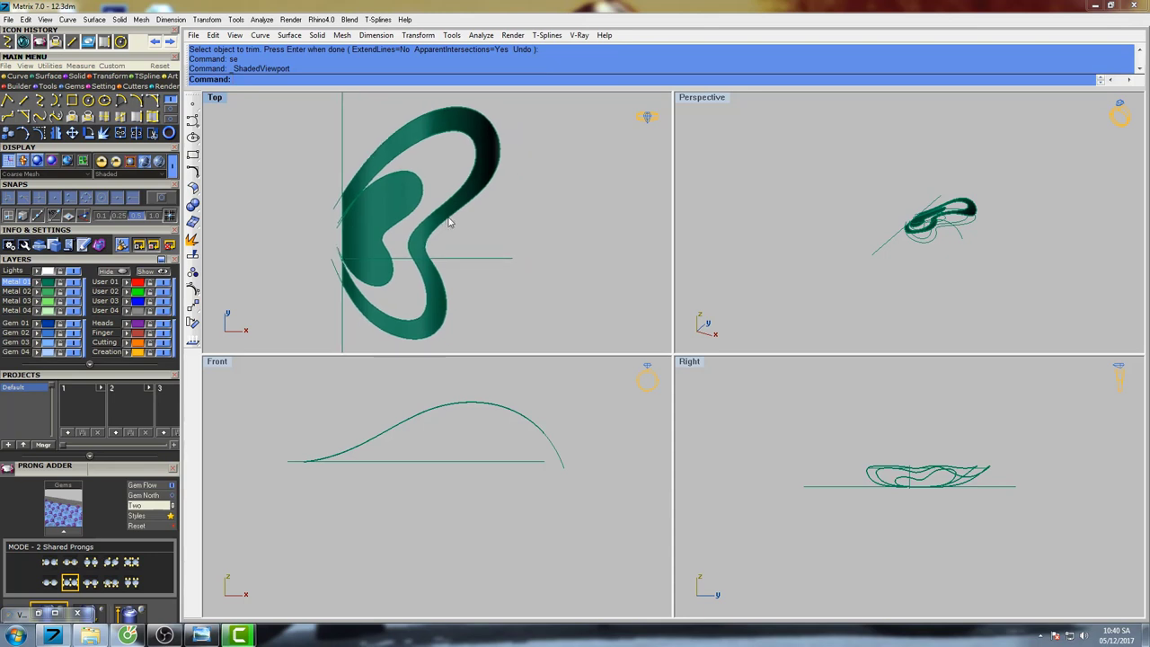
{"action": "scroll", "coordinate": [459, 212], "scroll_direction": "up", "scroll_amount": 1}
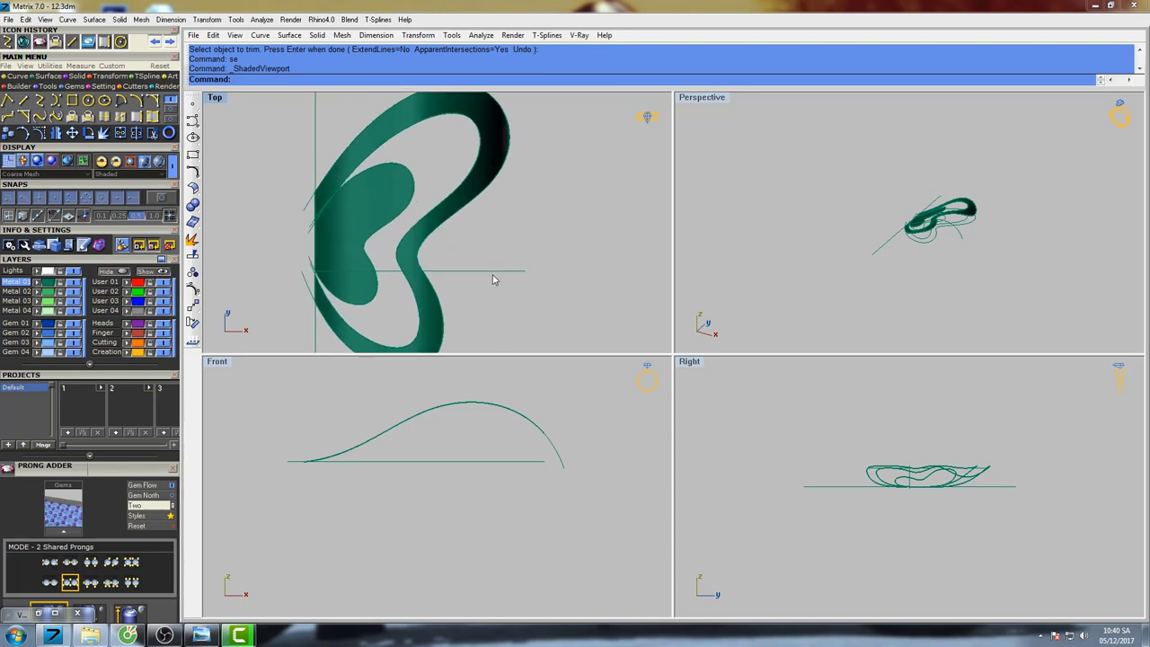
Offset the wing band and inner wing surface by 0.7 into solids using OffsetSrf with the Solid and Loose options.
{"action": "left_click", "coordinate": [412, 198]}
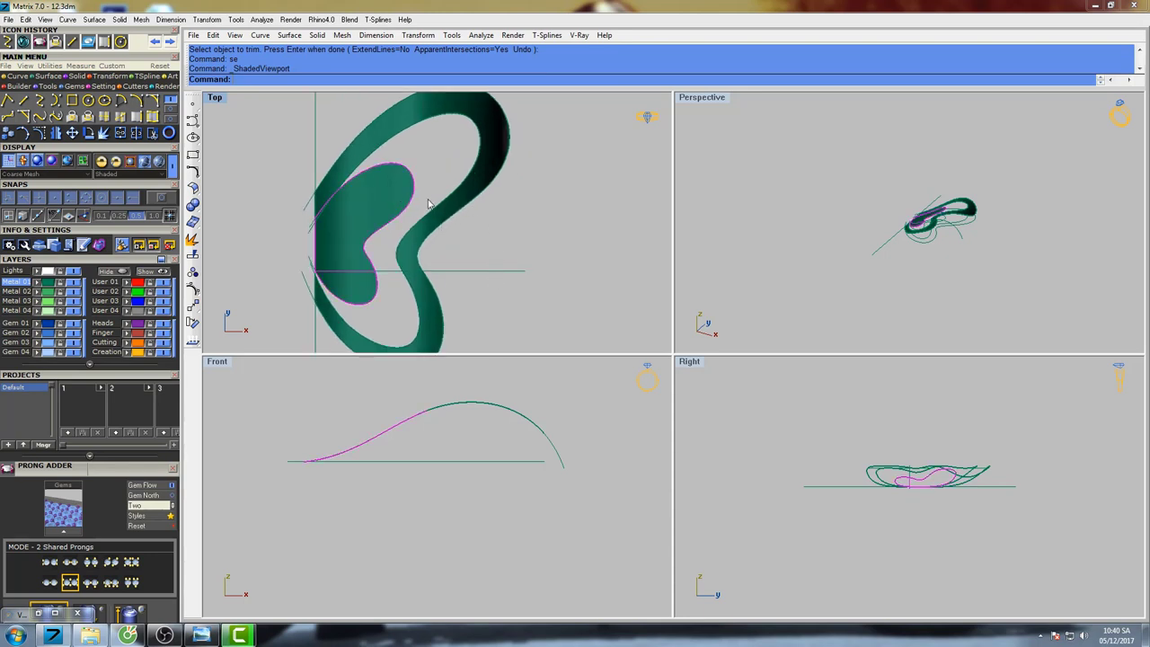
{"action": "right_click_drag", "start_coordinate": [432, 207], "coordinate": [467, 231]}
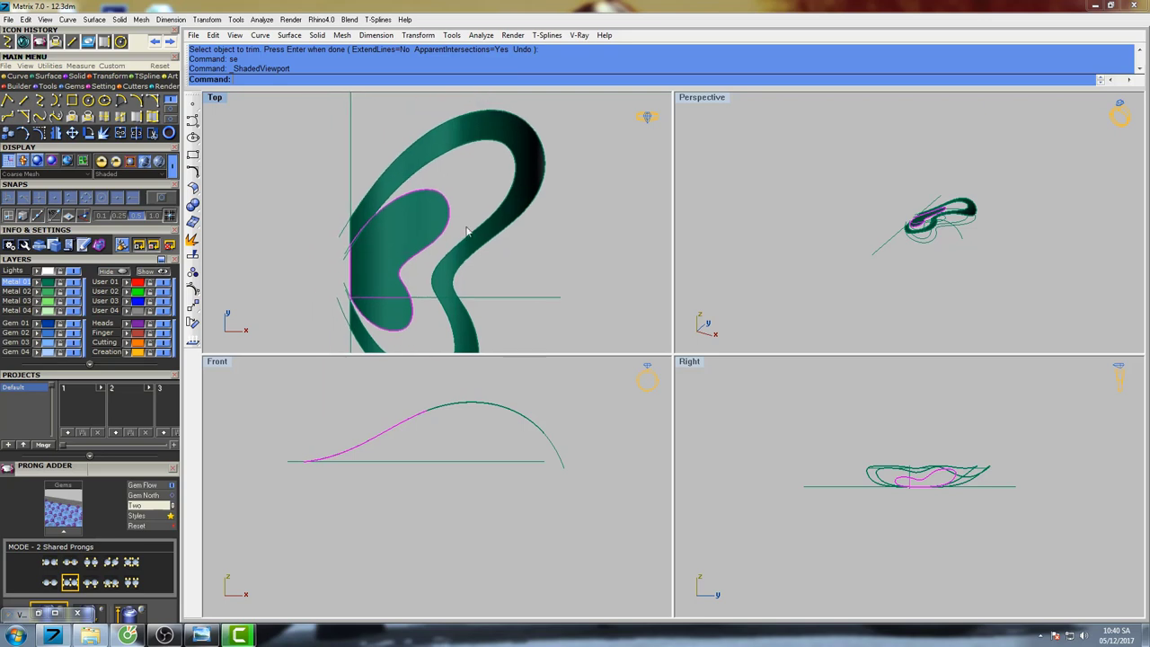
{"action": "left_click", "coordinate": [533, 191], "text": "shift"}
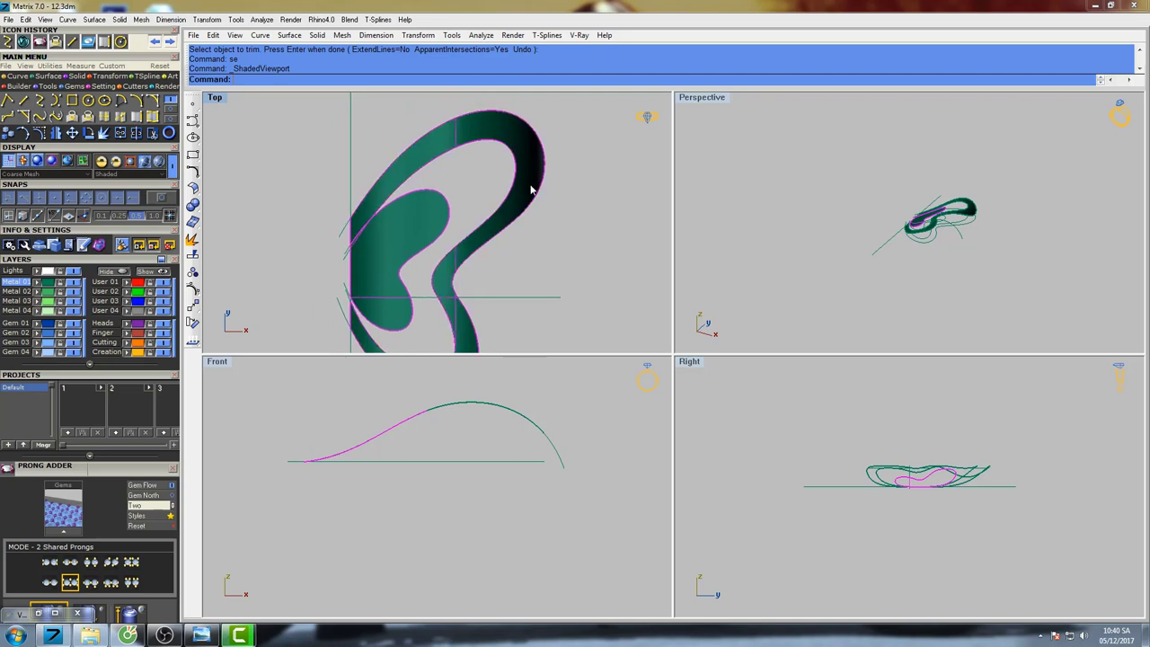
{"action": "double_click", "coordinate": [701, 98]}
{"action": "right_click_drag", "start_coordinate": [698, 298], "coordinate": [619, 254]}
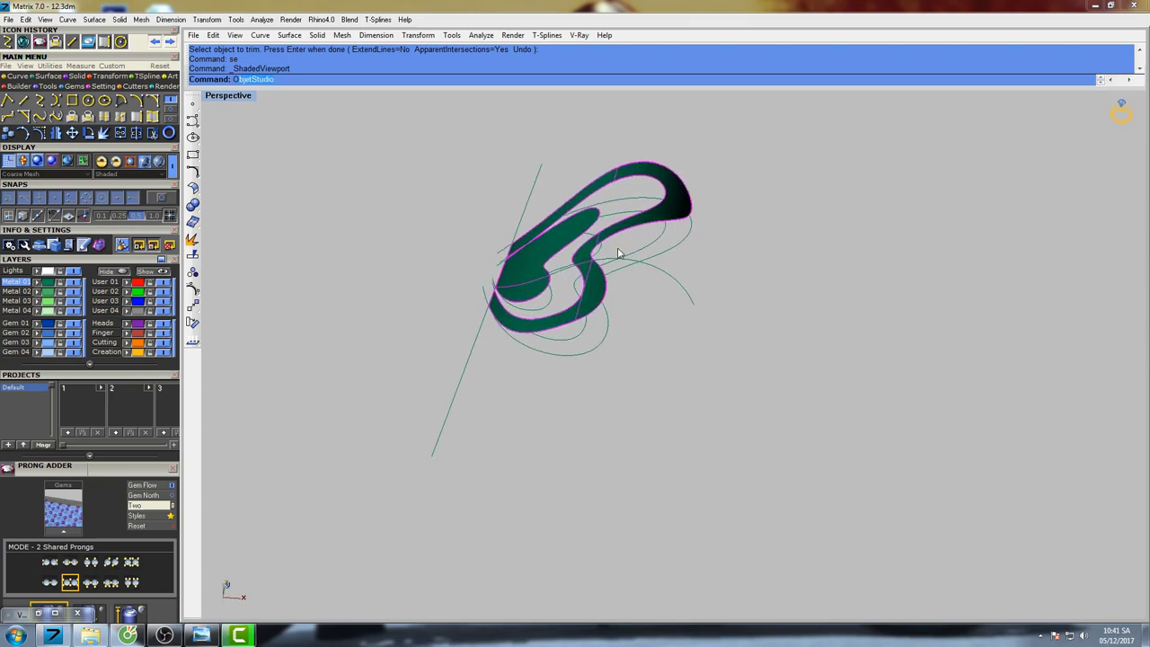
{"action": "type", "text": "f"}
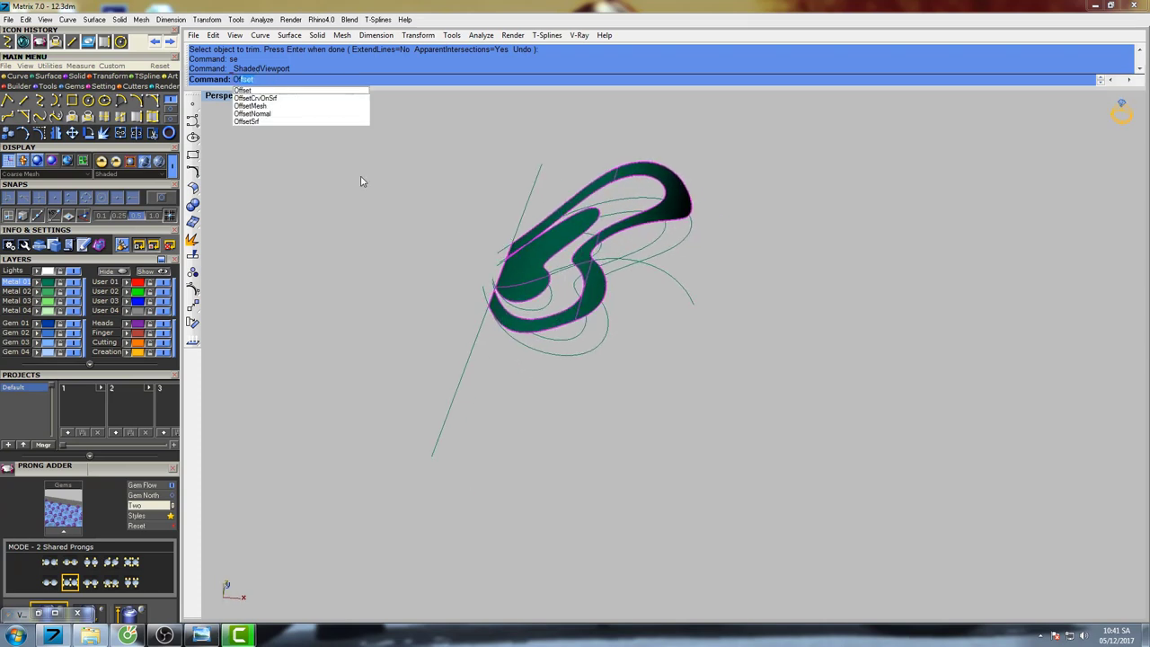
{"action": "left_click", "coordinate": [258, 122]}
{"action": "right_click_drag", "start_coordinate": [593, 299], "coordinate": [449, 153]}
{"action": "left_click", "coordinate": [319, 80]}
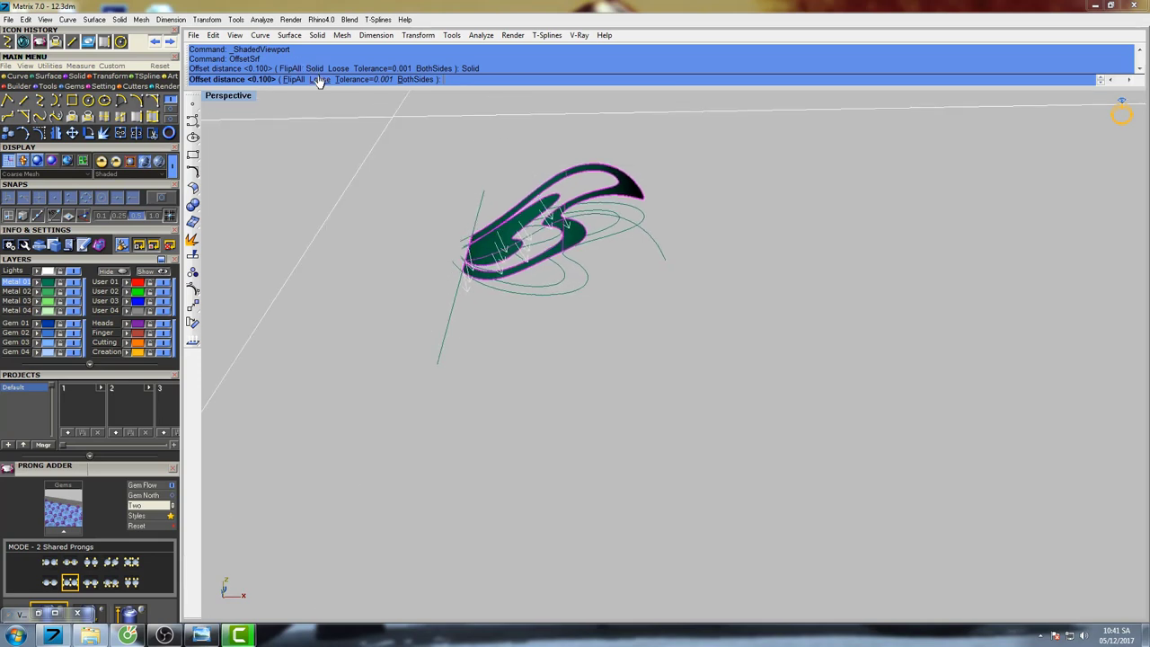
{"action": "left_click", "coordinate": [312, 79]}
{"action": "right_click_drag", "start_coordinate": [350, 99], "coordinate": [483, 198]}
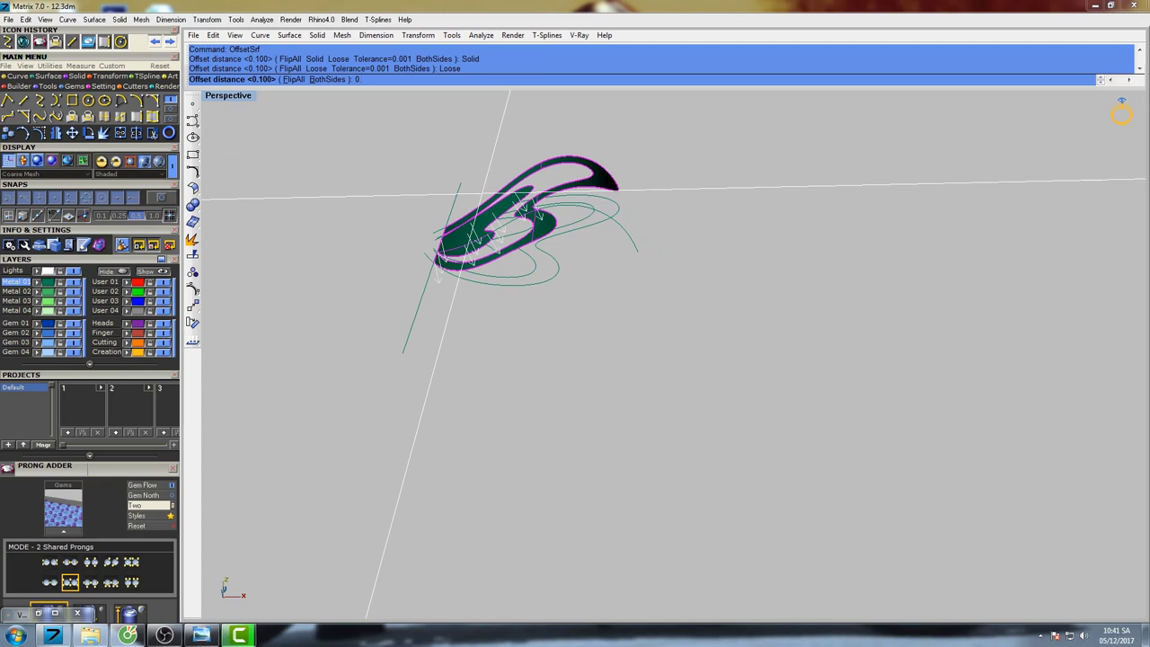
{"action": "type", "text": "0.7"}
{"action": "key", "text": "Return"}
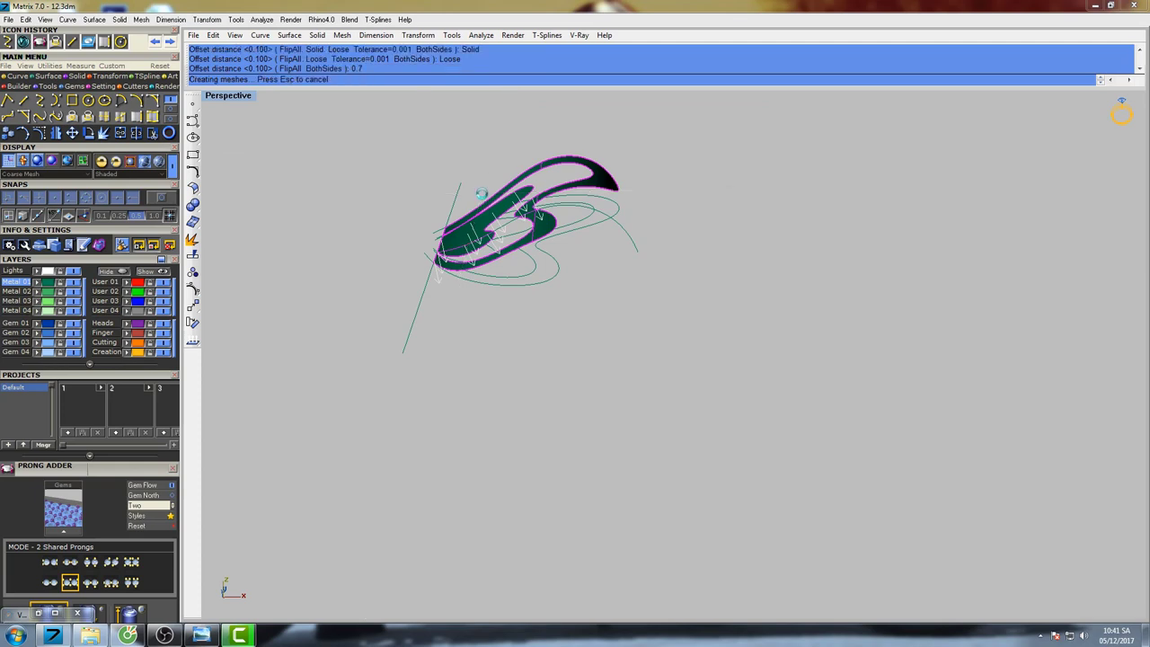
{"action": "right_click_drag", "start_coordinate": [665, 172], "coordinate": [541, 241]}
Mirror both wing solids in Top across the vertical axis through origin 0 to form the full butterfly.
{"action": "double_click", "coordinate": [222, 103]}
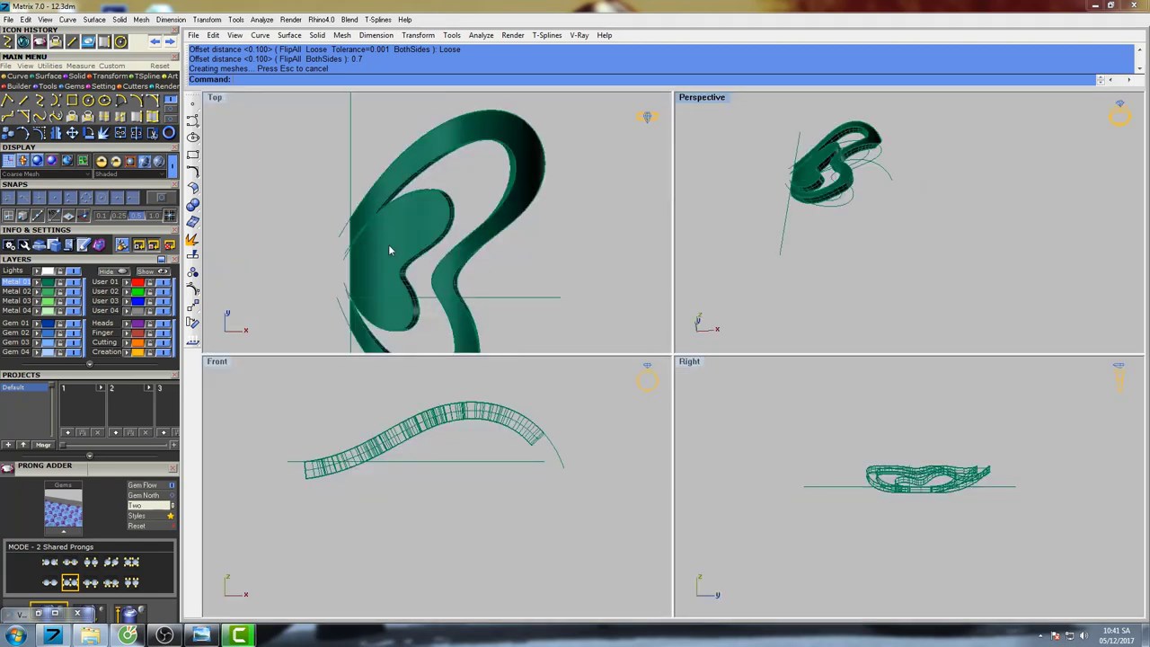
{"action": "scroll", "coordinate": [411, 199], "scroll_direction": "down", "scroll_amount": 3}
{"action": "left_click", "coordinate": [412, 200]}
{"action": "left_click", "coordinate": [478, 160], "text": "shift"}
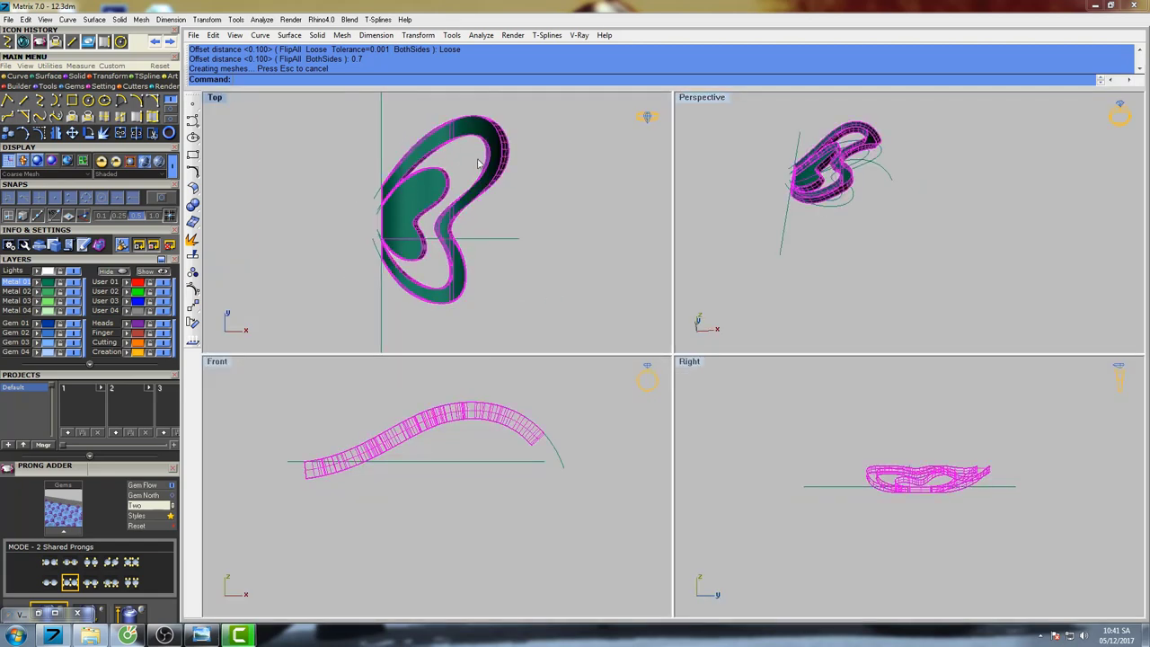
{"action": "right_click_drag", "start_coordinate": [479, 162], "coordinate": [497, 235]}
{"action": "type", "text": "Mirror"}
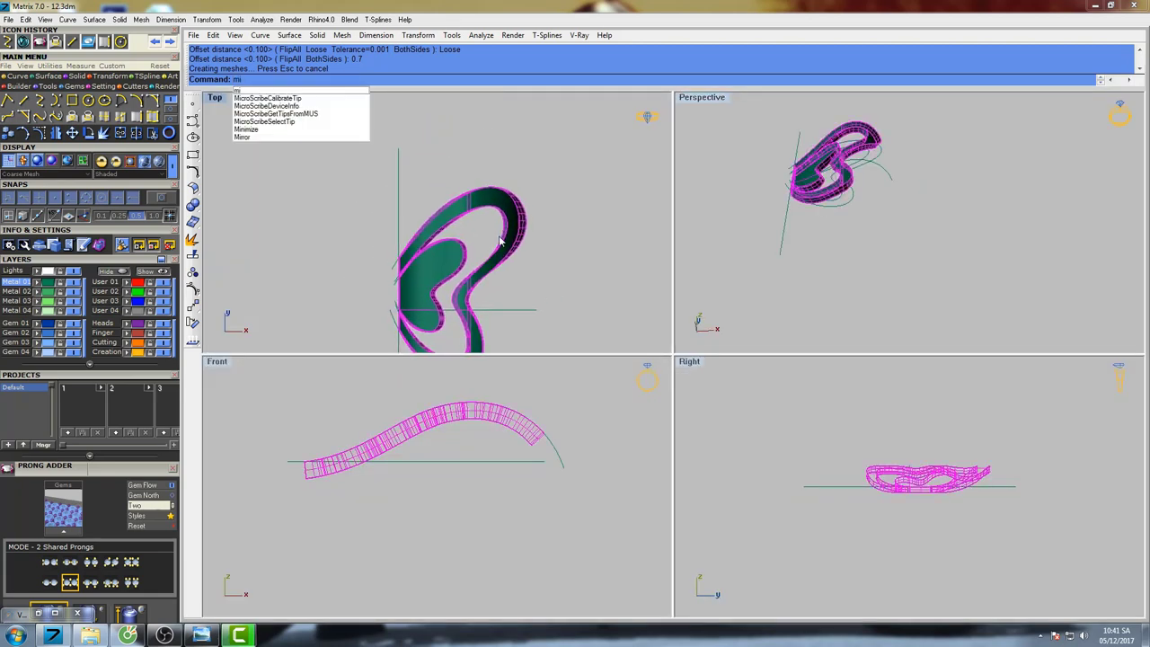
{"action": "key", "text": "Return"}
{"action": "type", "text": "0"}
{"action": "key", "text": "Return"}
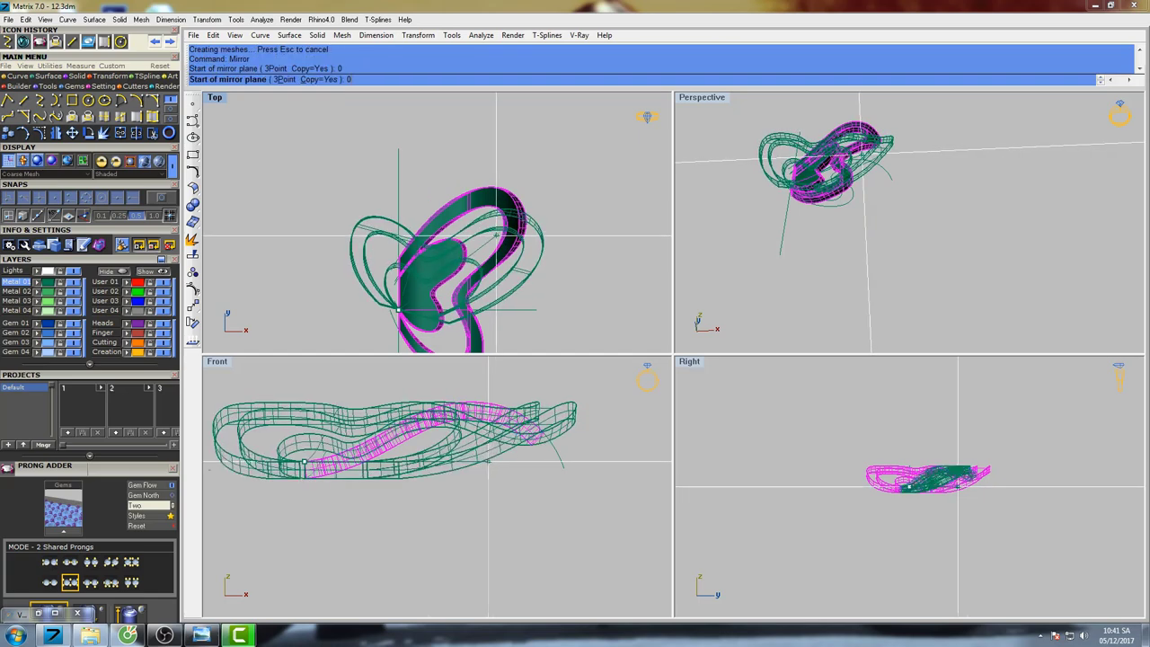
{"action": "left_click", "coordinate": [416, 146]}
{"action": "left_click", "coordinate": [439, 147]}
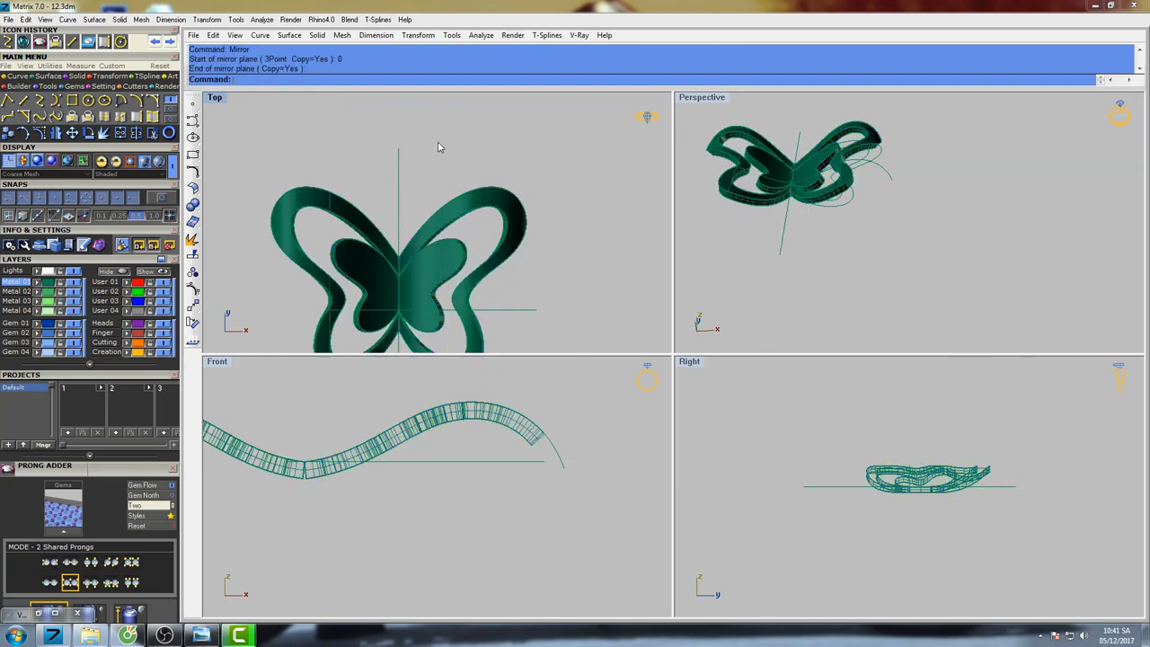
Lock all four wing solids, both inner wings and both outer bands.
{"action": "scroll", "coordinate": [440, 161], "scroll_direction": "down", "scroll_amount": 6}
{"action": "right_click_drag", "start_coordinate": [431, 214], "coordinate": [412, 212]}
{"action": "scroll", "coordinate": [412, 212], "scroll_direction": "up", "scroll_amount": 2}
{"action": "scroll", "coordinate": [422, 215], "scroll_direction": "up", "scroll_amount": 1}
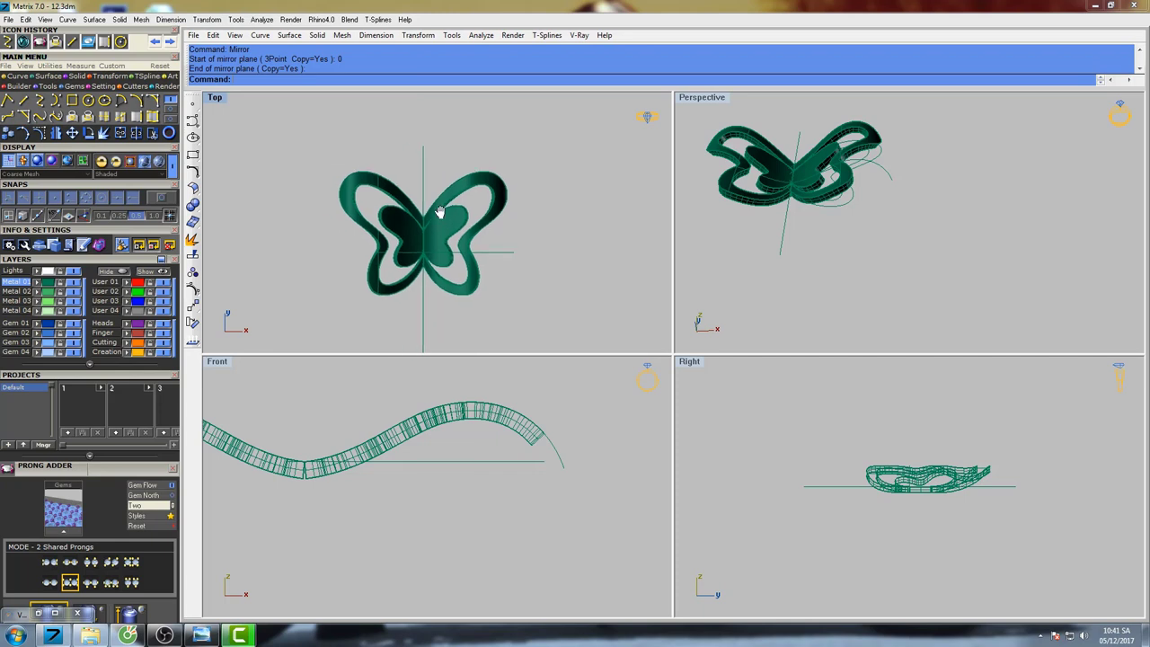
{"action": "scroll", "coordinate": [447, 234], "scroll_direction": "up", "scroll_amount": 1}
{"action": "right_click_drag", "start_coordinate": [447, 236], "coordinate": [432, 220]}
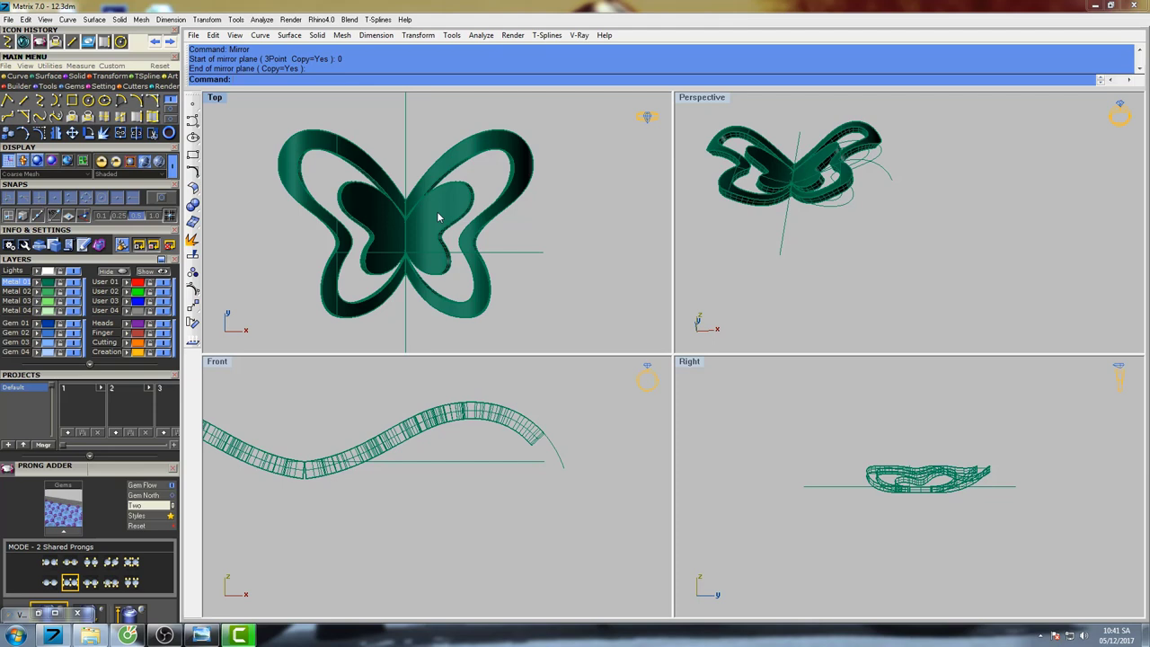
{"action": "left_click", "coordinate": [438, 218]}
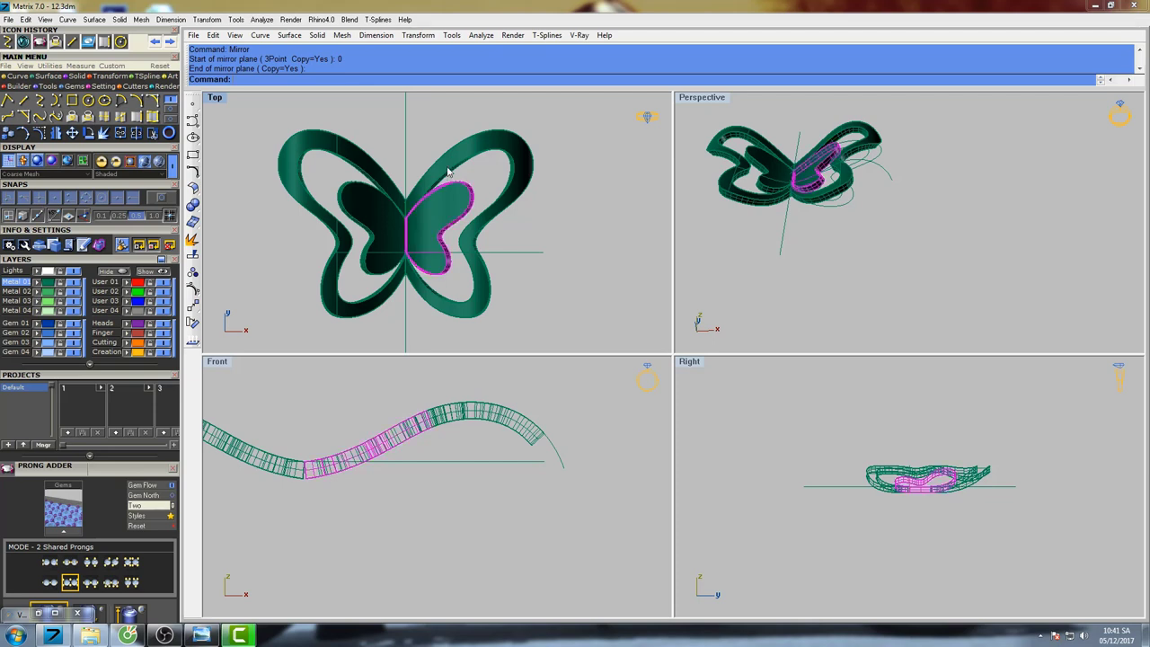
{"action": "left_click", "coordinate": [446, 172], "text": "shift"}
{"action": "left_click", "coordinate": [376, 206], "text": "shift"}
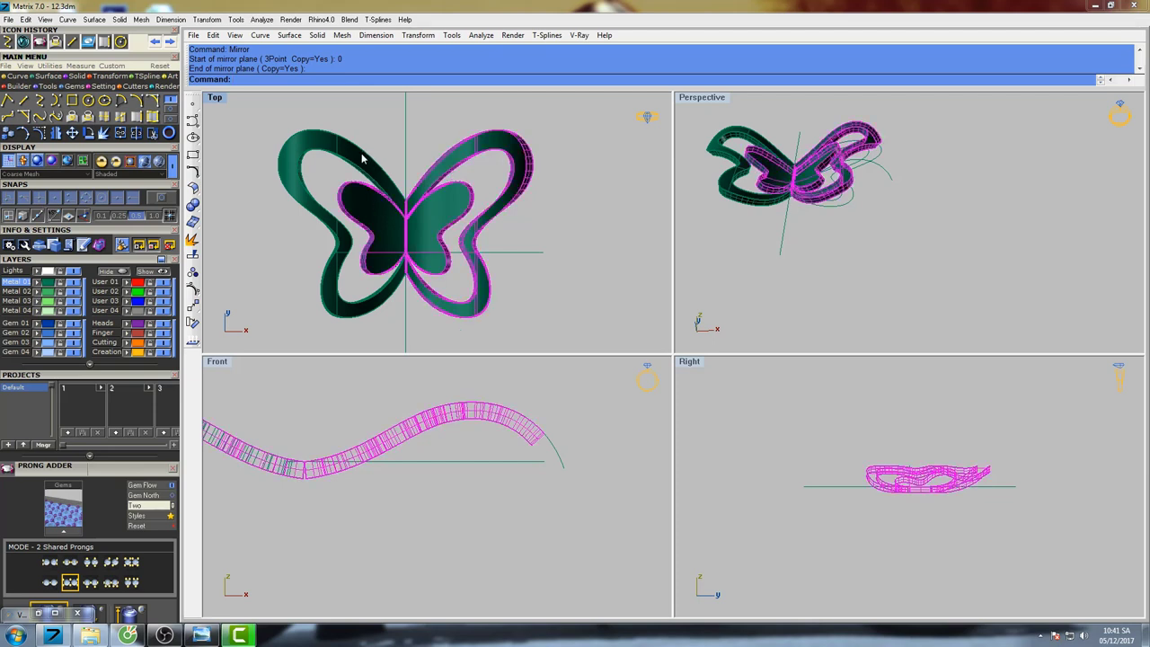
{"action": "left_click", "coordinate": [363, 159], "text": "shift"}
{"action": "right_click_drag", "start_coordinate": [435, 215], "coordinate": [414, 231]}
{"action": "type", "text": "ck"}
{"action": "key", "text": "Return"}
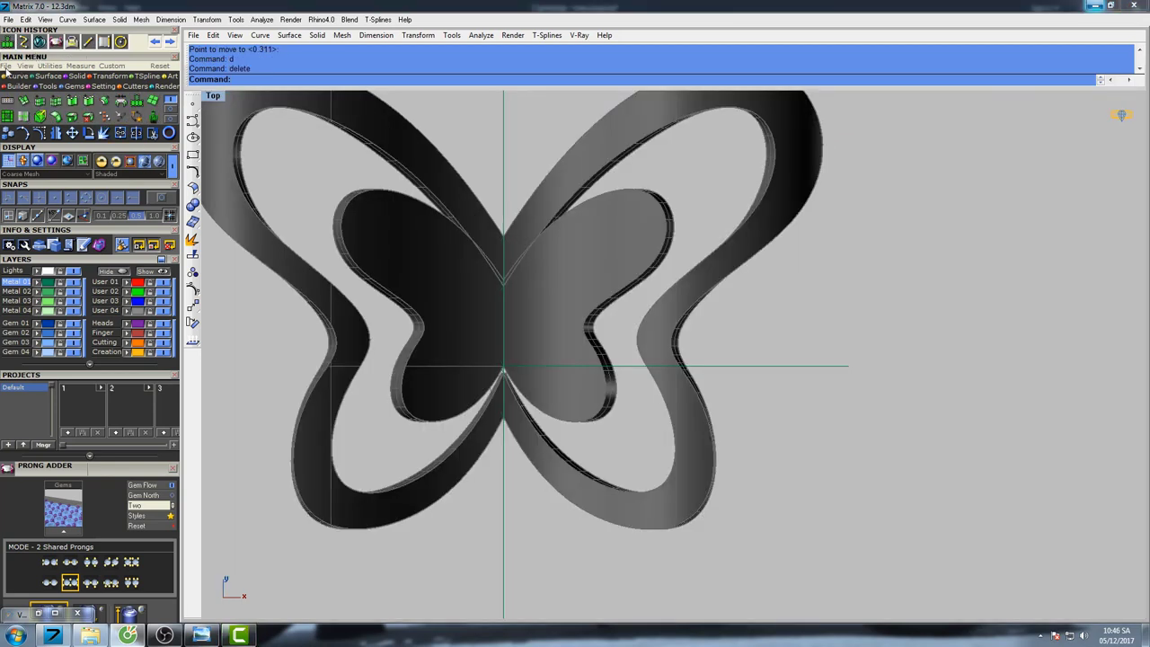
Draw a three-point interpolated curve in Top just right of the vertical axis, bowing outward along the butterfly's body.
{"action": "left_click", "coordinate": [5, 68]}
{"action": "left_click", "coordinate": [18, 75]}
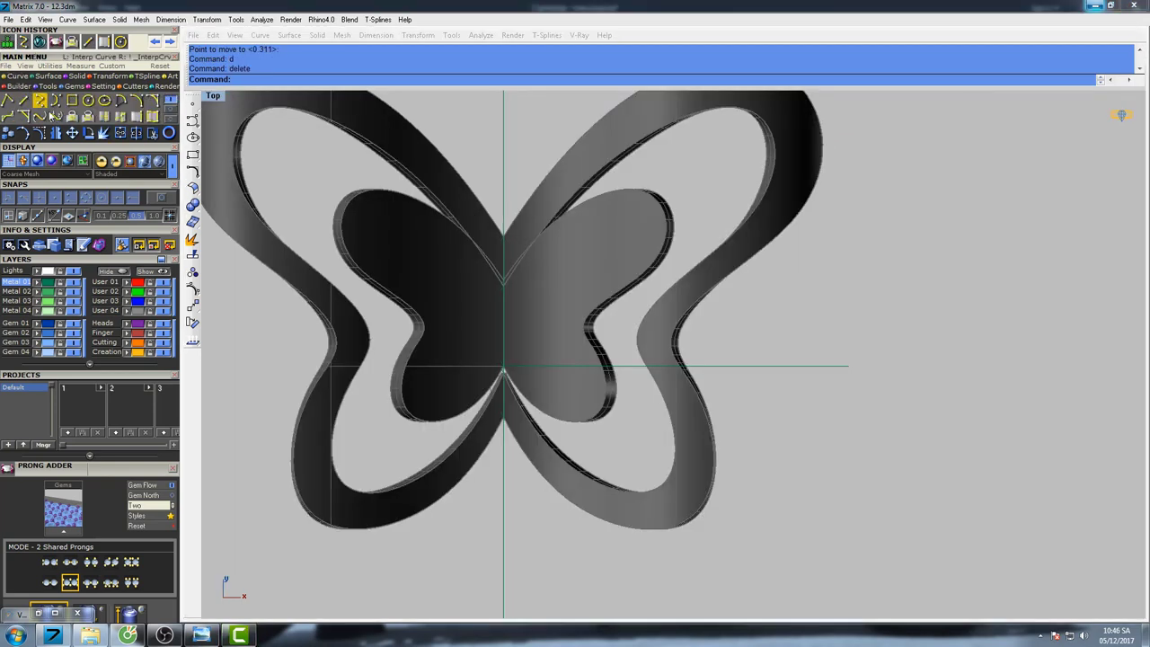
{"action": "left_click", "coordinate": [40, 99]}
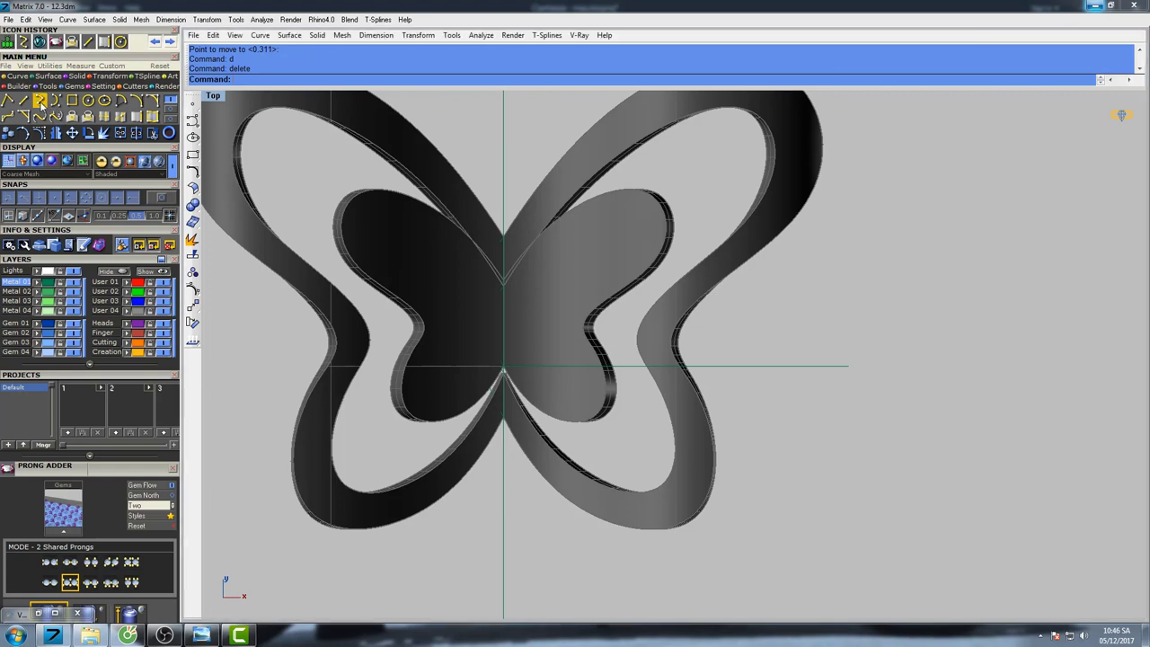
{"action": "left_click", "coordinate": [515, 191]}
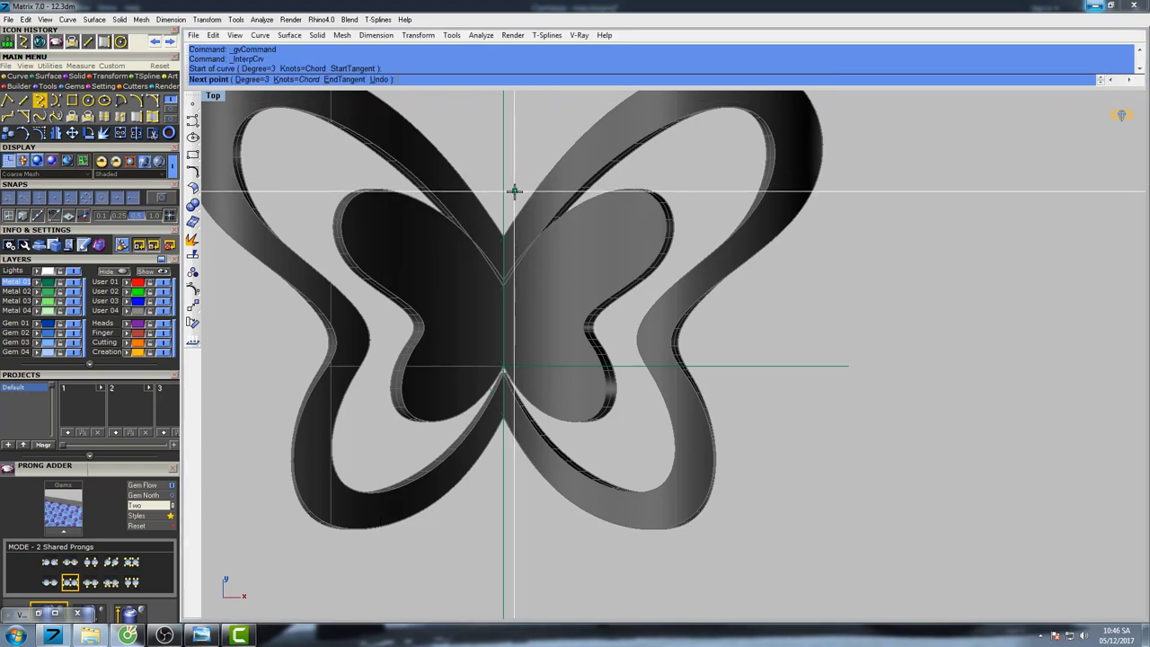
{"action": "left_click", "coordinate": [527, 307]}
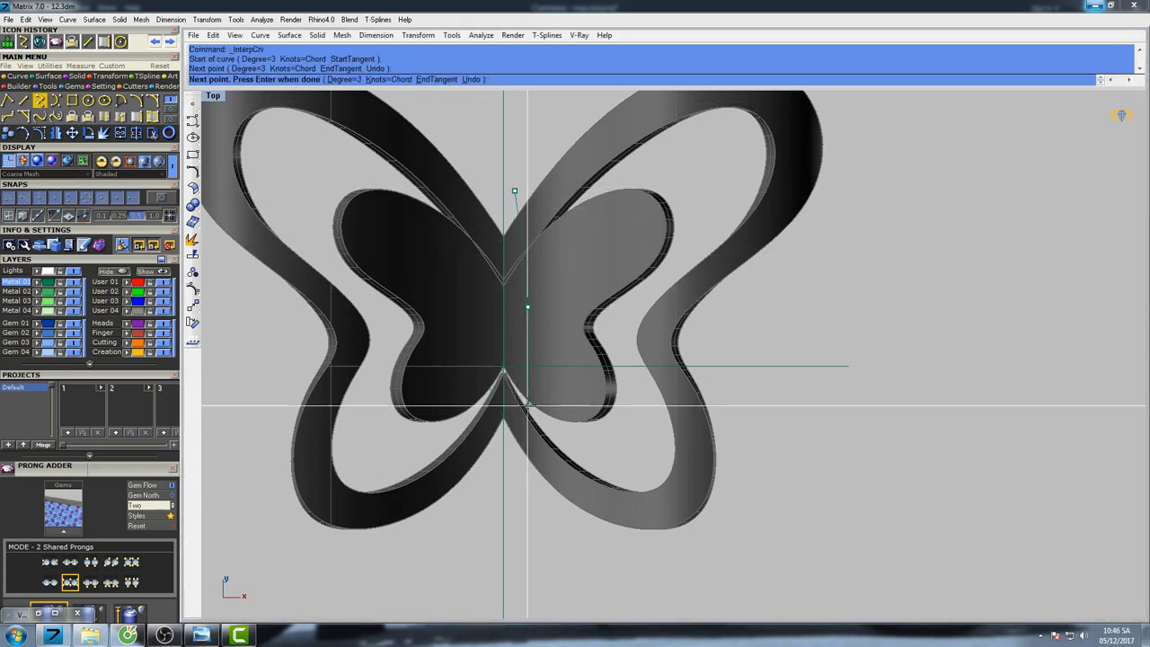
{"action": "left_click", "coordinate": [516, 463]}
{"action": "key", "text": "Return"}
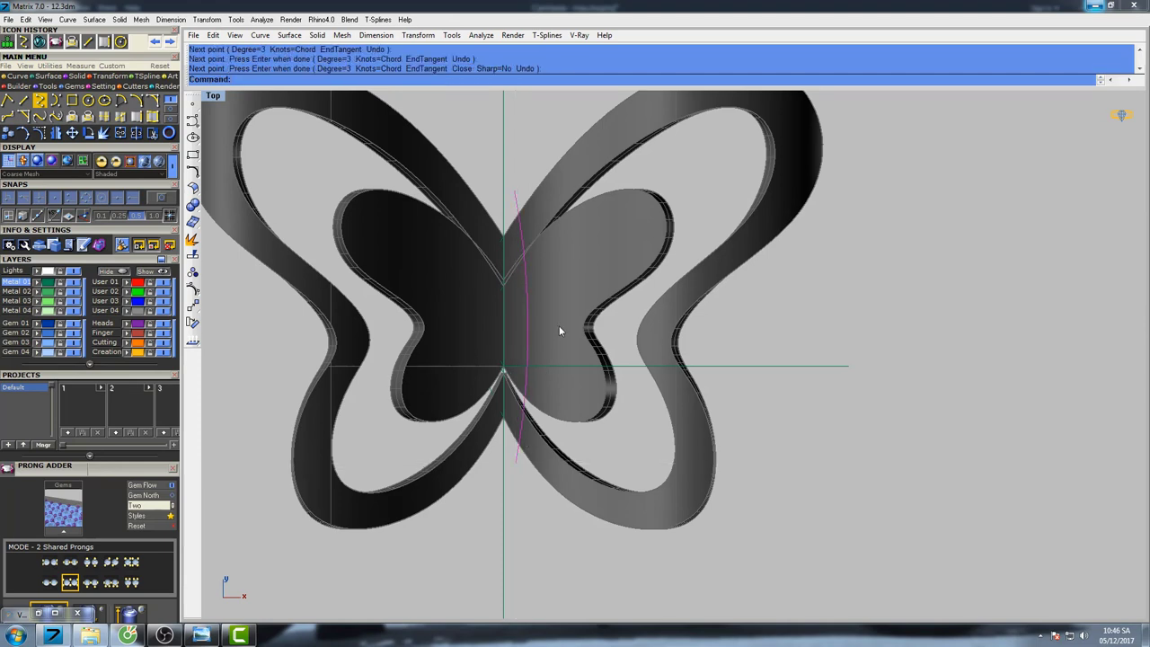
Move the body curve slightly upward in the Front view, above the joint between the wings.
{"action": "right_click_drag", "start_coordinate": [559, 331], "coordinate": [536, 314]}
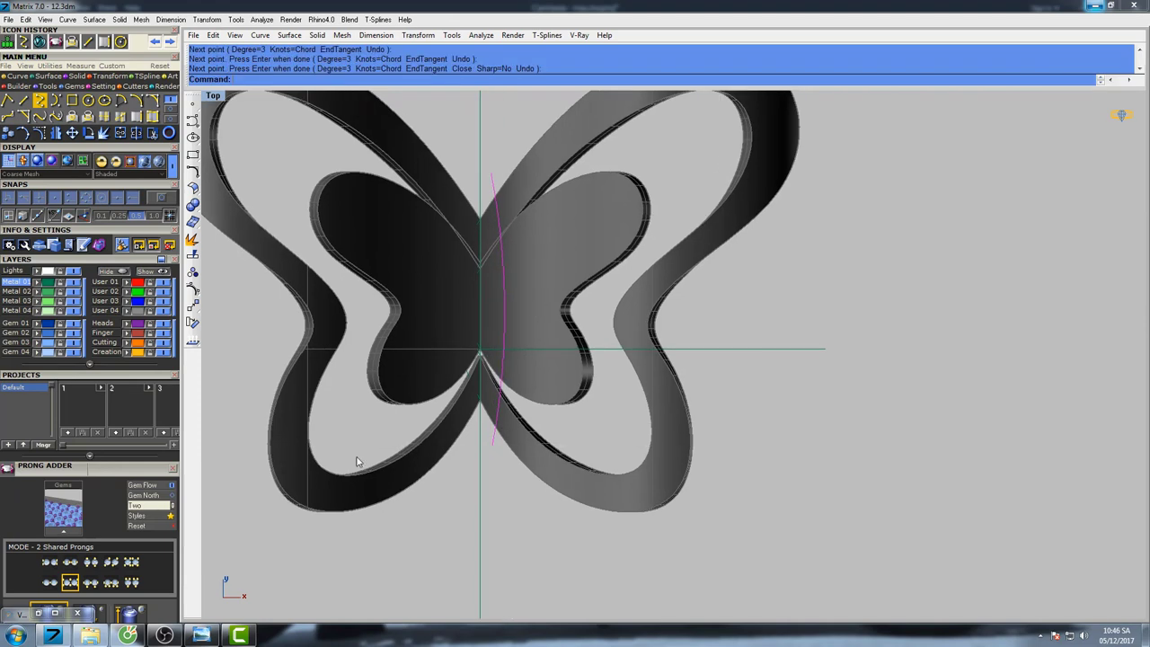
{"action": "double_click", "coordinate": [216, 97]}
{"action": "right_click_drag", "start_coordinate": [409, 450], "coordinate": [446, 448]}
{"action": "type", "text": "Move"}
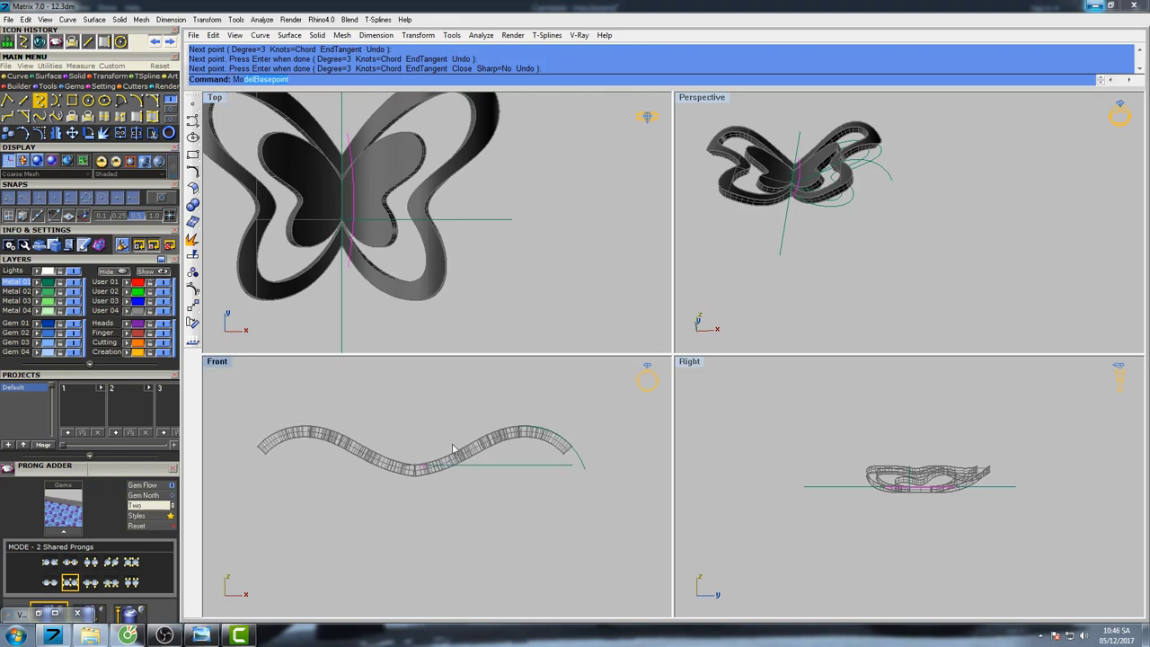
{"action": "key", "text": "Return"}
{"action": "left_click", "coordinate": [470, 496]}
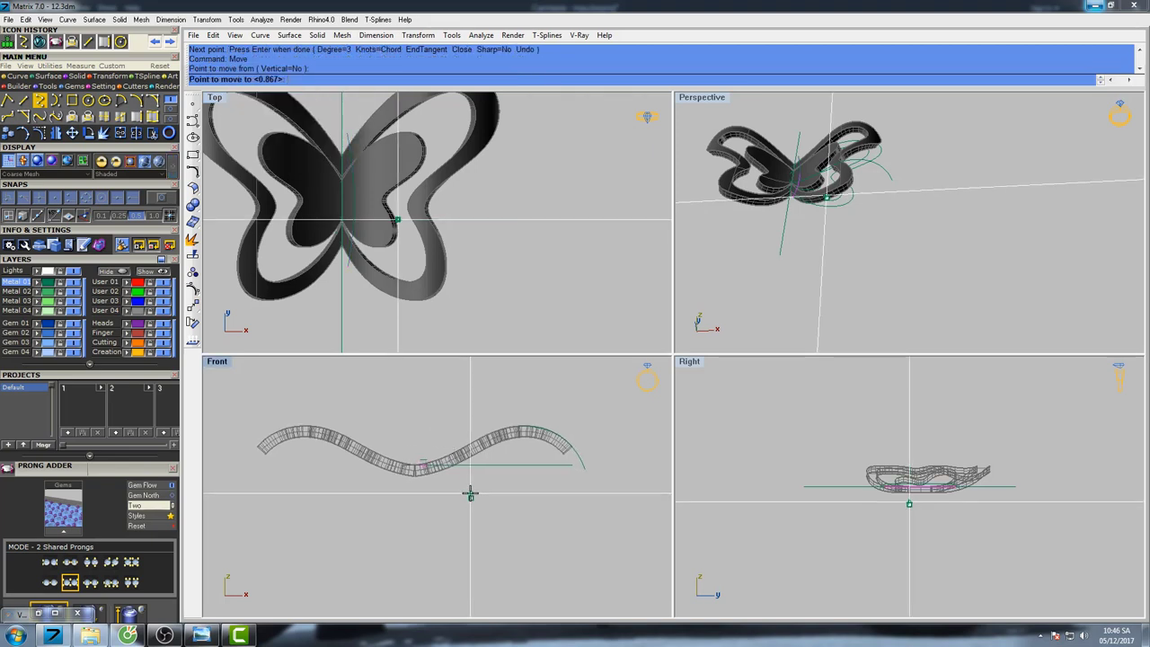
{"action": "left_click", "coordinate": [470, 496]}
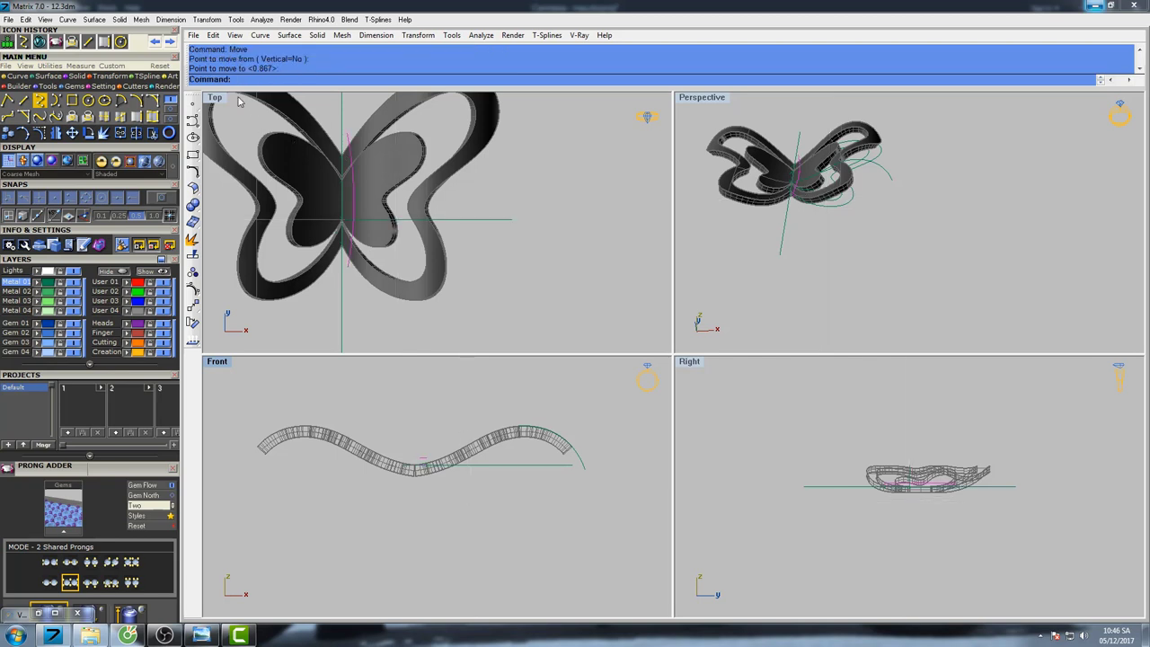
Mirror the body curve in Top across the vertical axis through origin 0.
{"action": "scroll", "coordinate": [333, 185], "scroll_direction": "up", "scroll_amount": 3}
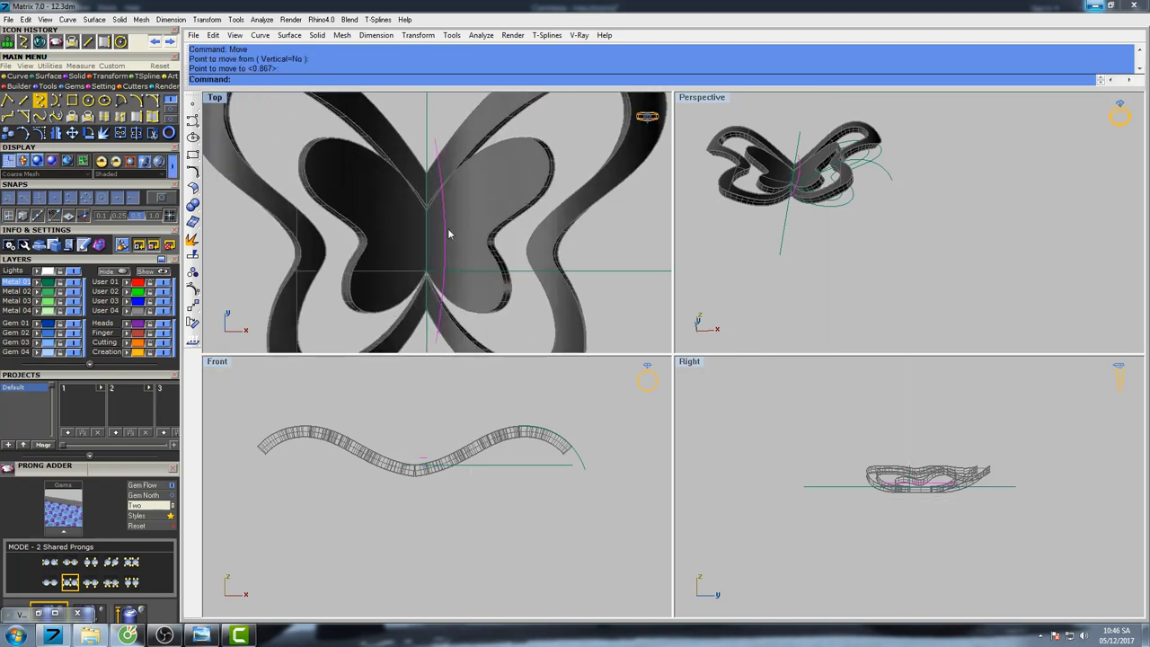
{"action": "mouse_move", "coordinate": [461, 213]}
{"action": "right_mouse_down"}
{"action": "mouse_move", "coordinate": [450, 192]}
{"action": "mouse_move", "coordinate": [466, 220]}
{"action": "right_mouse_up"}
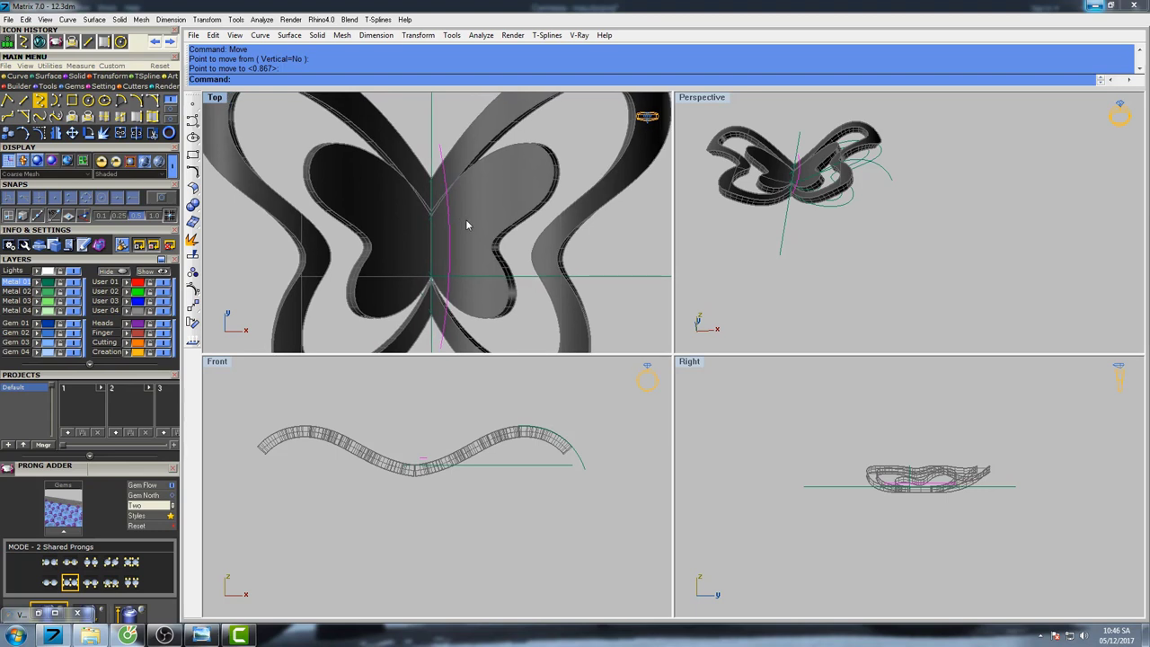
{"action": "type", "text": "rror"}
{"action": "key", "text": "Return"}
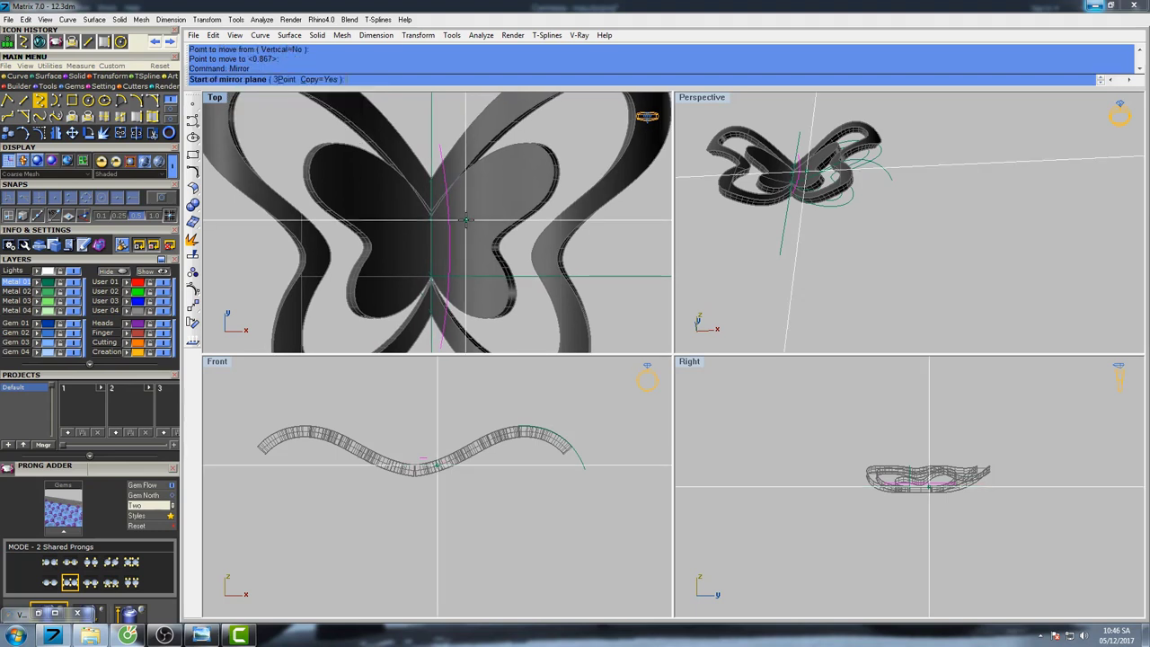
{"action": "key", "text": "Return"}
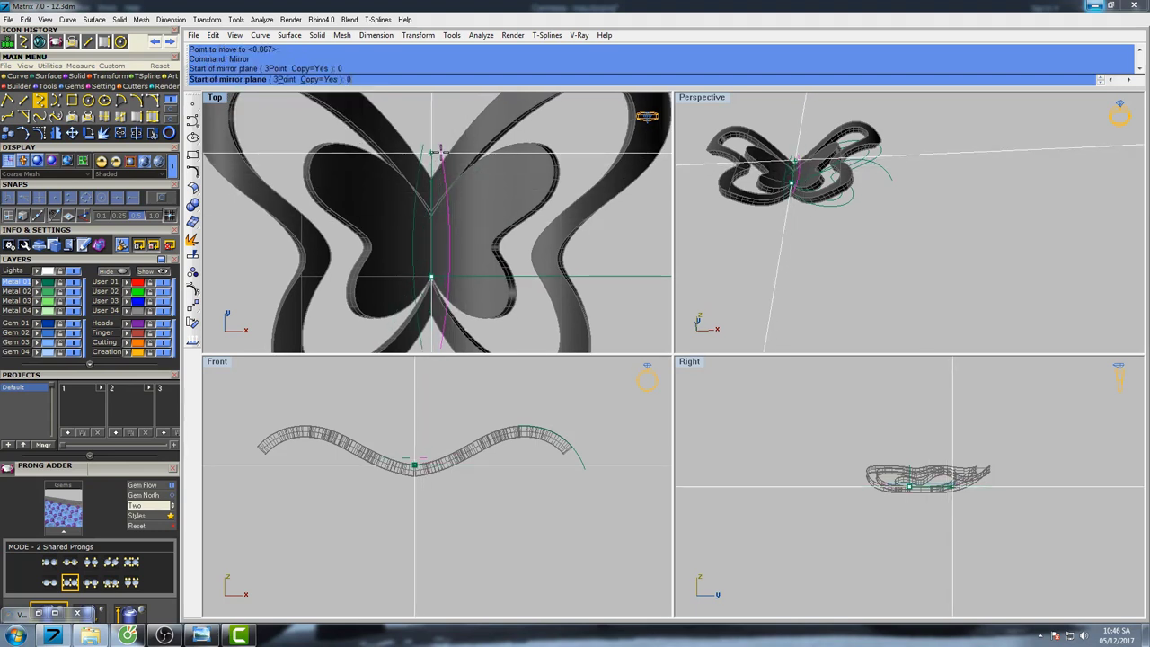
{"action": "left_click", "coordinate": [454, 188]}
Turn on the original body curve's control points and move its upper end point slightly toward the vertical axis.
{"action": "key", "text": "F10"}
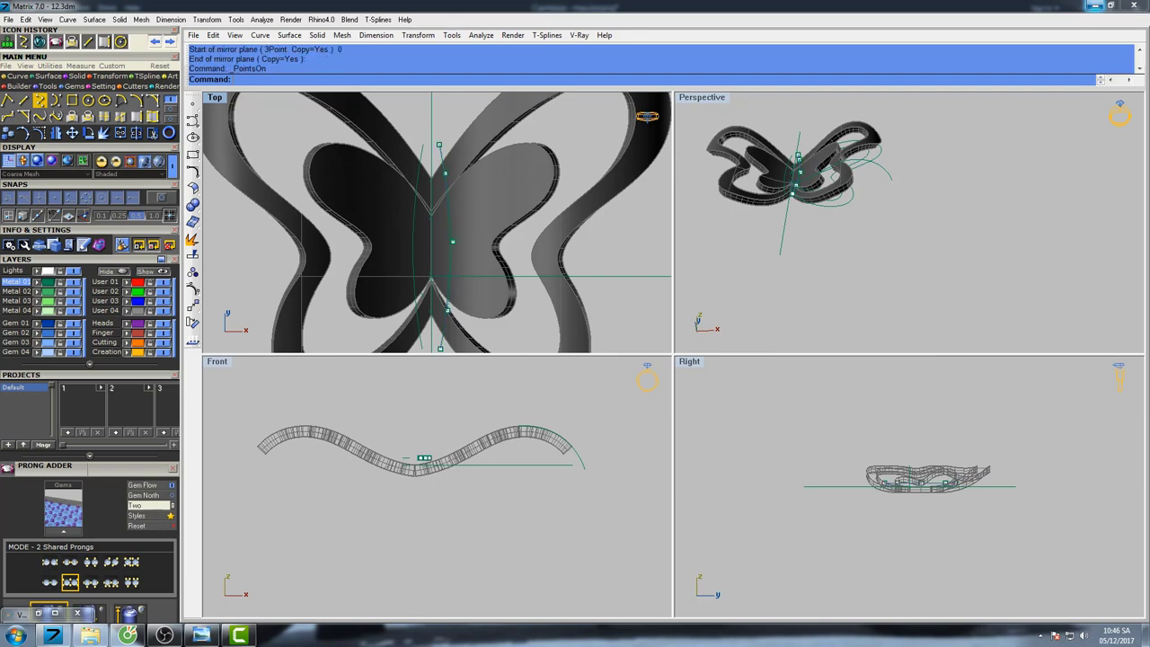
{"action": "scroll", "coordinate": [462, 184], "scroll_direction": "up", "scroll_amount": 3}
{"action": "left_click", "coordinate": [439, 143]}
{"action": "right_click_drag", "start_coordinate": [449, 148], "coordinate": [454, 196]}
{"action": "type", "text": "Move"}
{"action": "key", "text": "Return"}
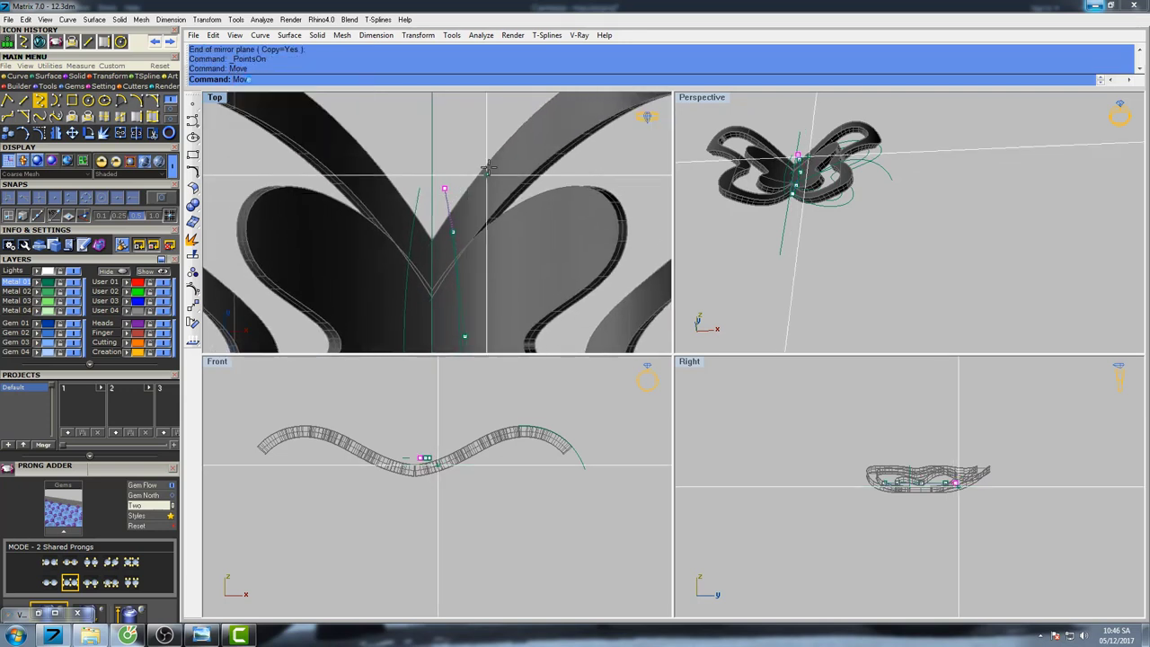
{"action": "left_click", "coordinate": [490, 158]}
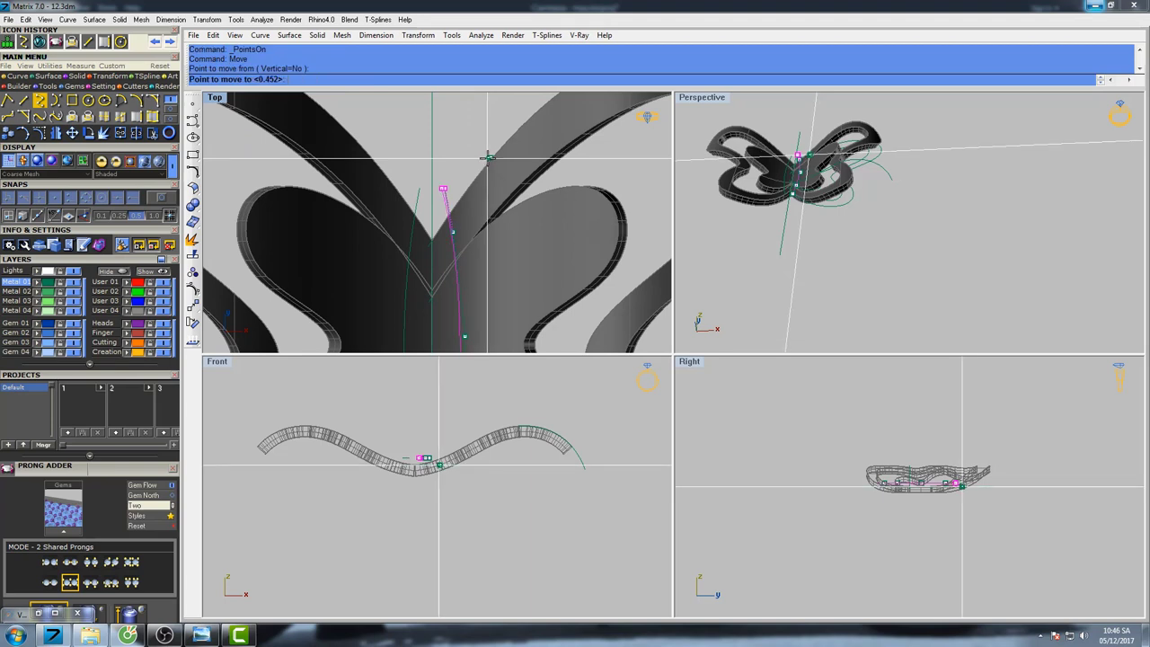
{"action": "left_click", "coordinate": [489, 158]}
{"action": "scroll", "coordinate": [481, 279], "scroll_direction": "down", "scroll_amount": 3}
{"action": "right_click_drag", "start_coordinate": [481, 279], "coordinate": [479, 208]}
{"action": "scroll", "coordinate": [460, 287], "scroll_direction": "up", "scroll_amount": 2}
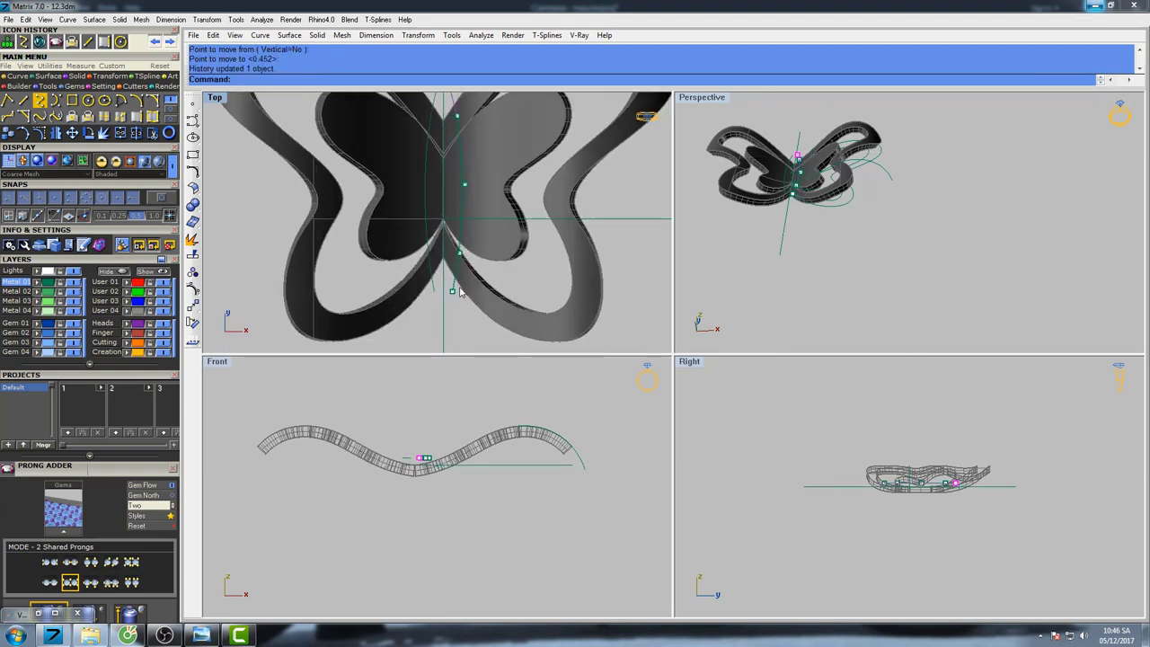
Draw a straight line in Top joining the upper ends of the two mirrored body curves.
{"action": "right_click_drag", "start_coordinate": [467, 277], "coordinate": [468, 308]}
{"action": "right_click_drag", "start_coordinate": [478, 236], "coordinate": [469, 260]}
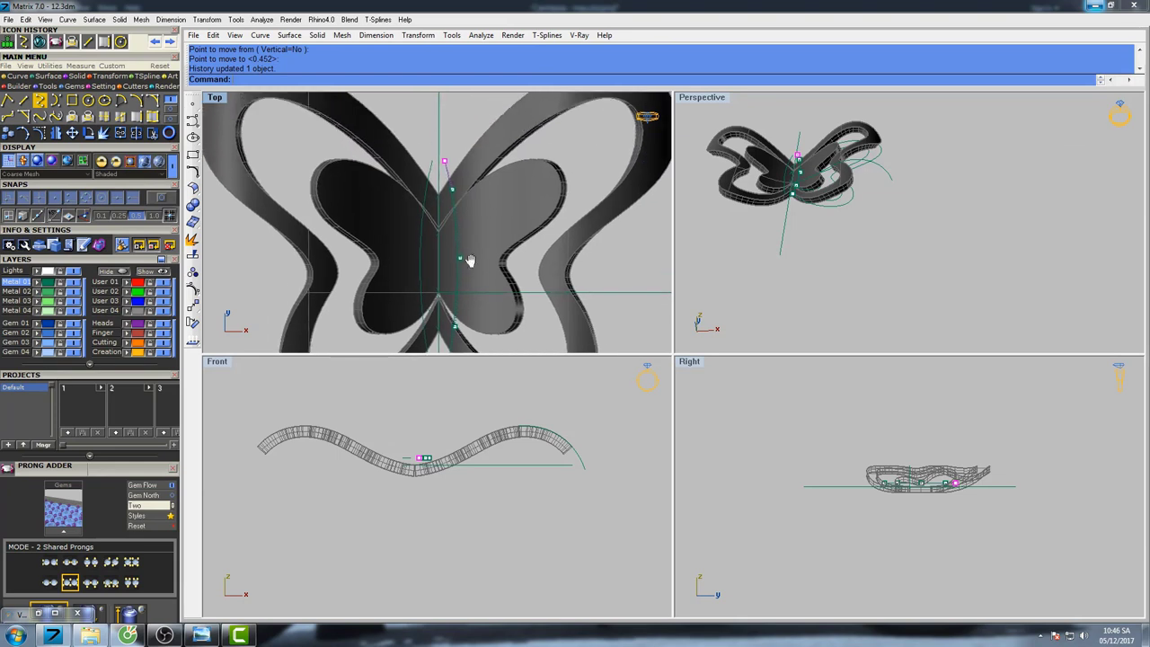
{"action": "right_click_drag", "start_coordinate": [469, 218], "coordinate": [479, 195]}
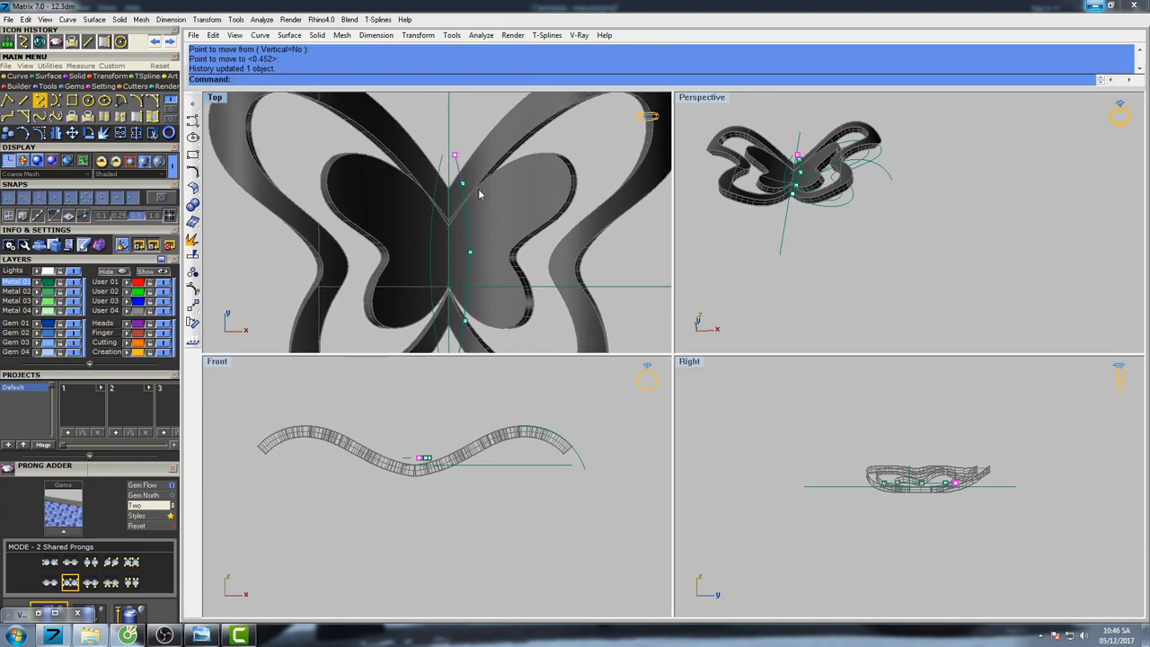
{"action": "scroll", "coordinate": [470, 194], "scroll_direction": "down", "scroll_amount": 2}
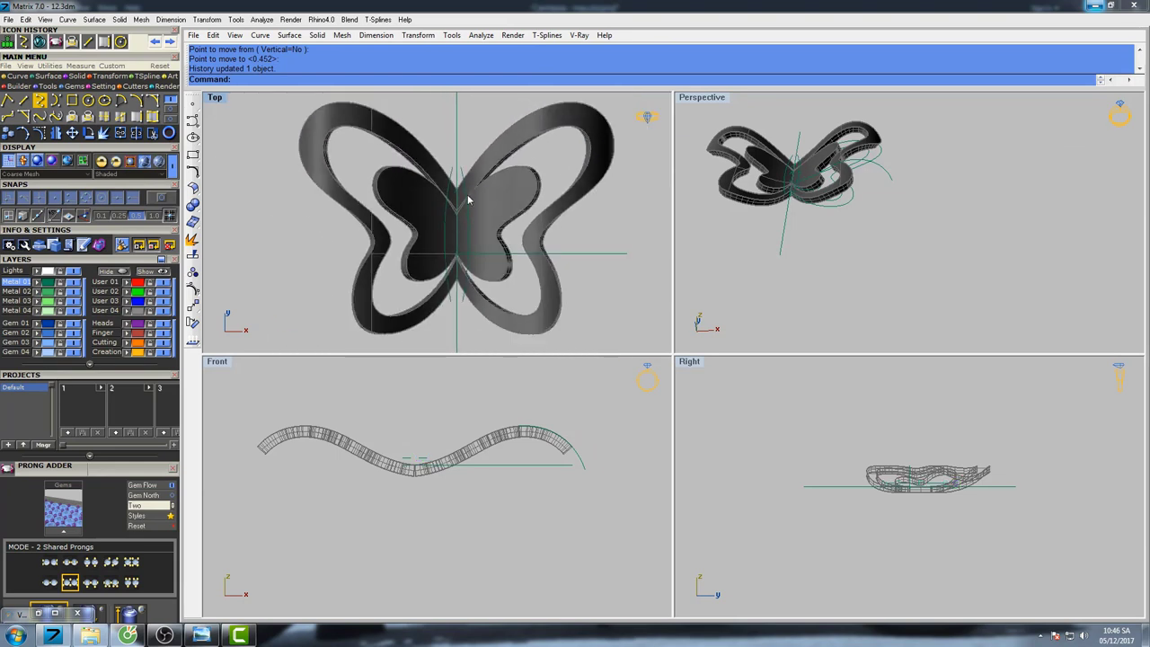
{"action": "scroll", "coordinate": [470, 195], "scroll_direction": "up", "scroll_amount": 3}
{"action": "scroll", "coordinate": [466, 162], "scroll_direction": "up", "scroll_amount": 1}
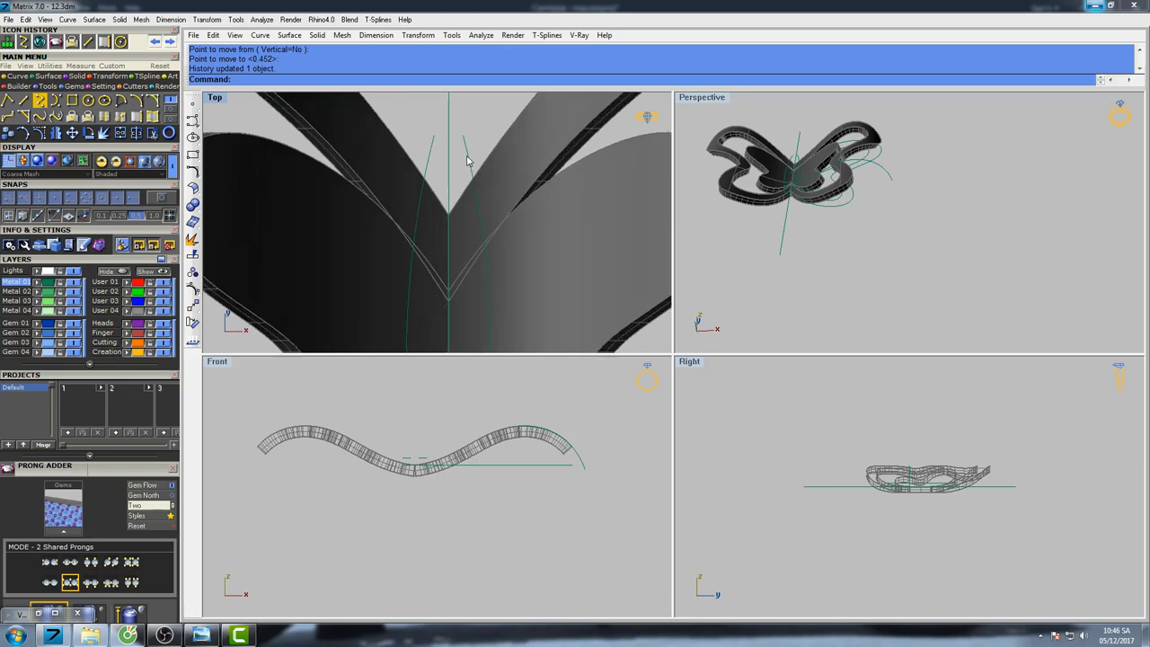
{"action": "left_click", "coordinate": [468, 160]}
{"action": "right_click_drag", "start_coordinate": [462, 150], "coordinate": [458, 180]}
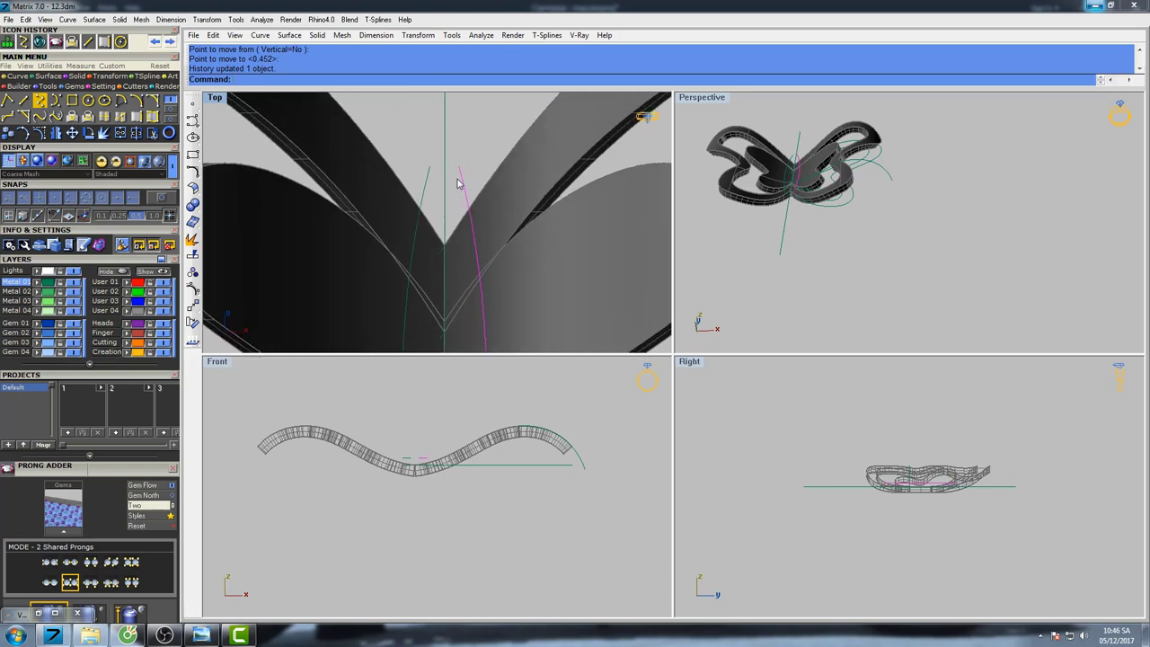
{"action": "left_click", "coordinate": [22, 102]}
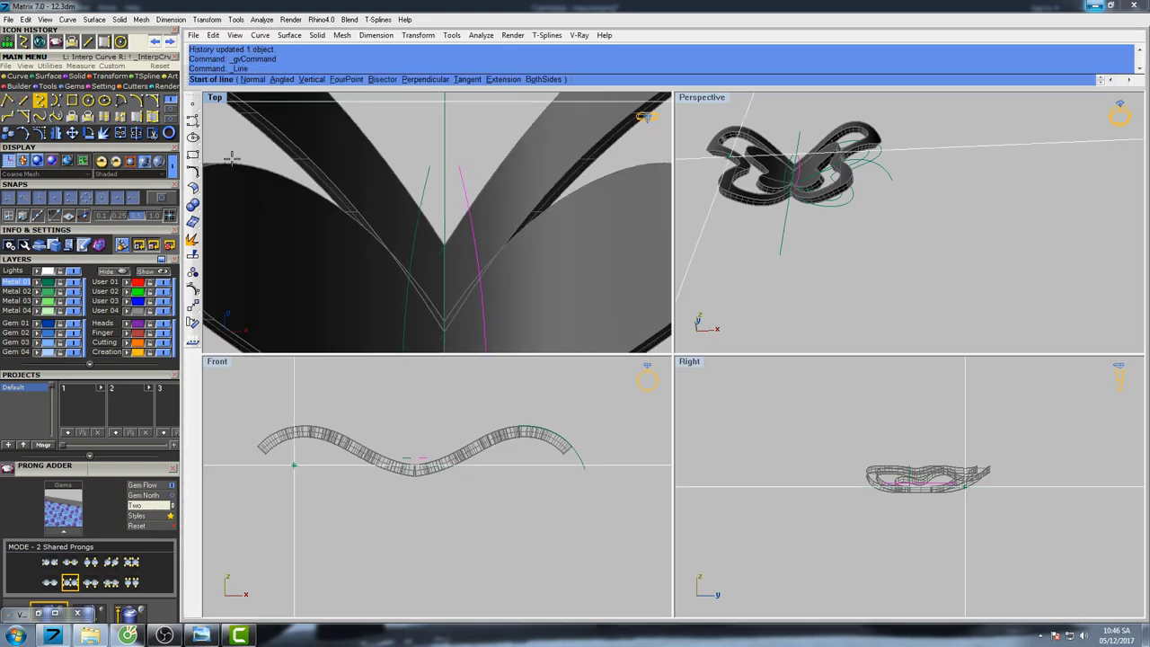
{"action": "left_click", "coordinate": [429, 168]}
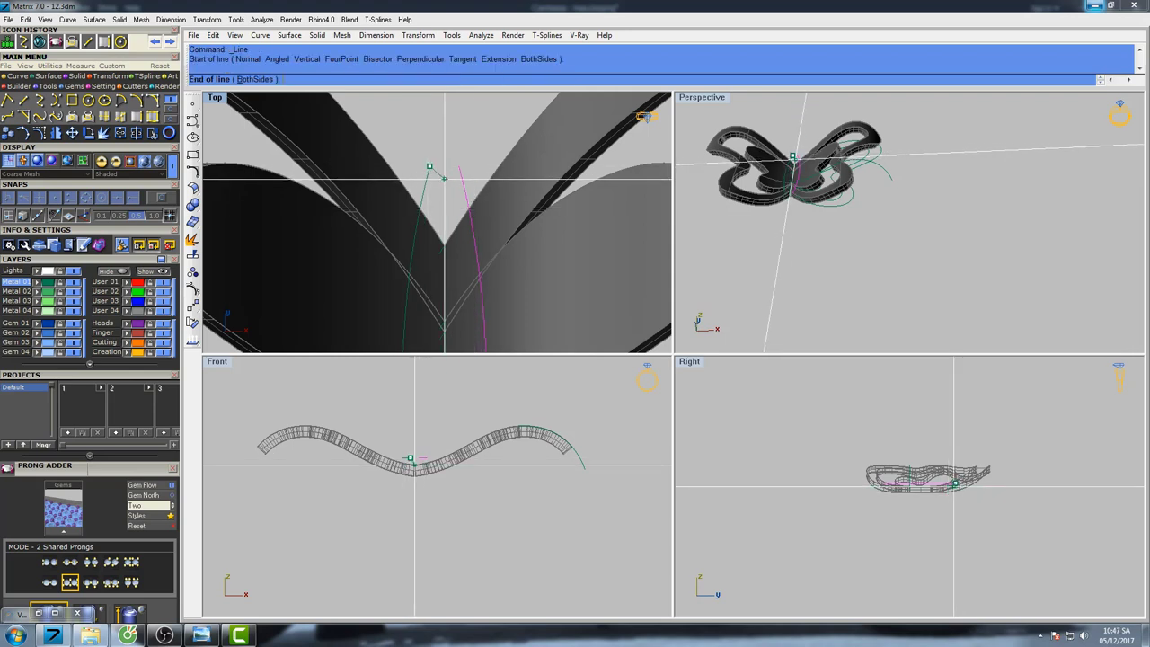
{"action": "left_click", "coordinate": [455, 169]}
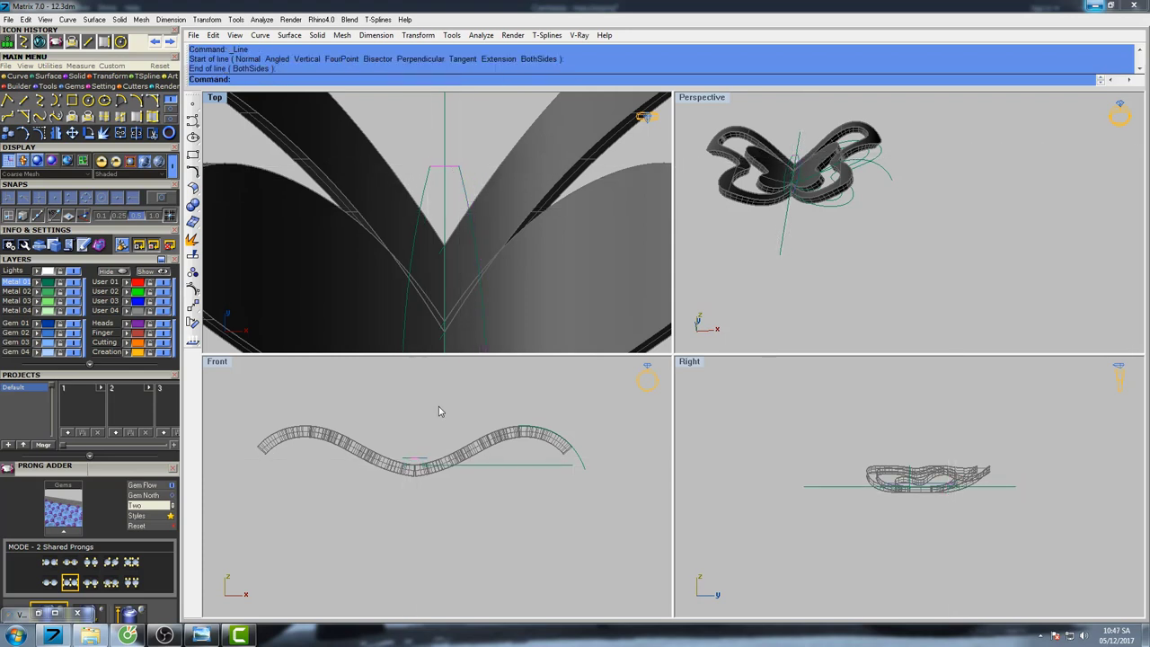
Rebuild the connecting line with 5 points and degree 3, deleting the input, and turn on its control points.
{"action": "scroll", "coordinate": [404, 466], "scroll_direction": "up", "scroll_amount": 3}
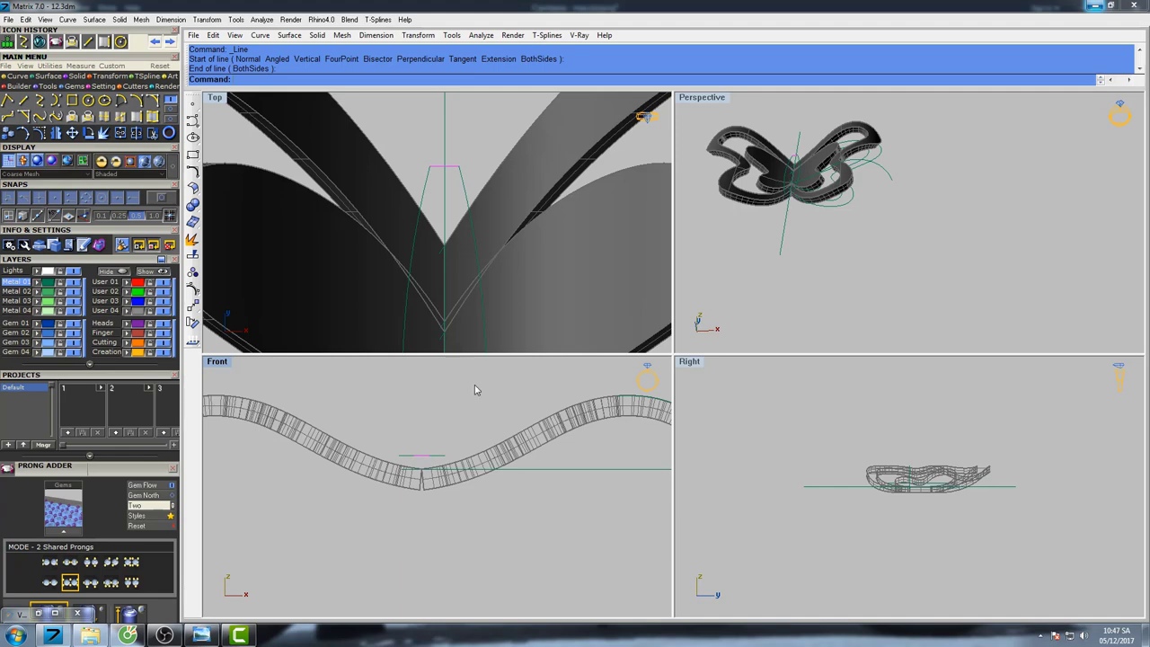
{"action": "type", "text": "rebuild"}
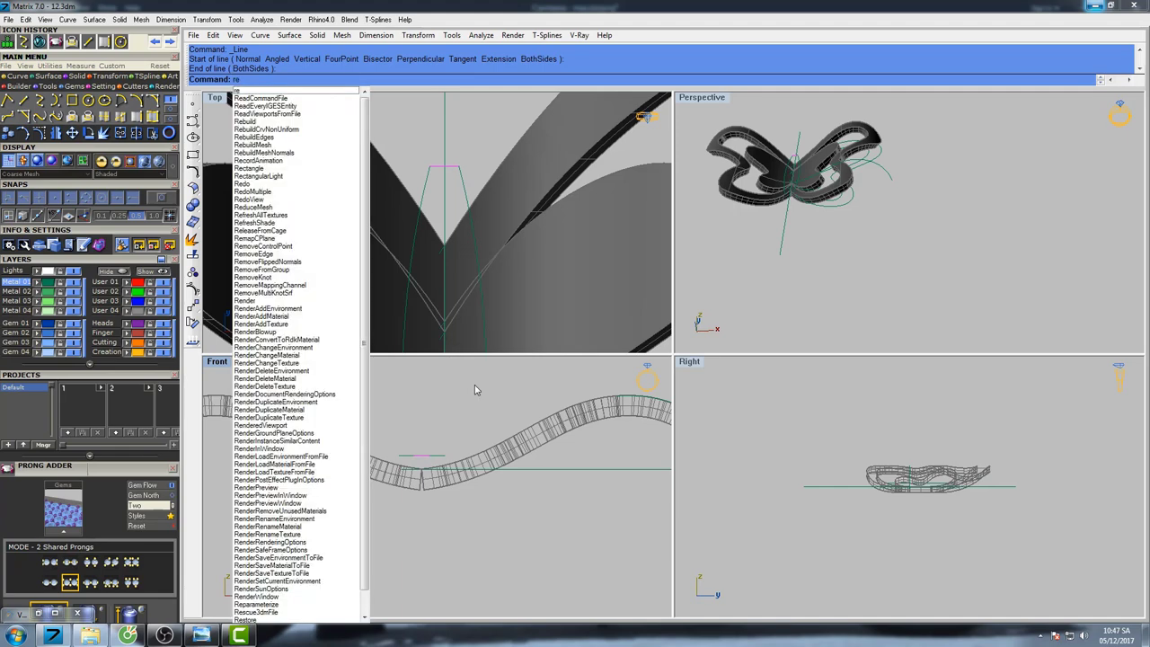
{"action": "key", "text": "Return"}
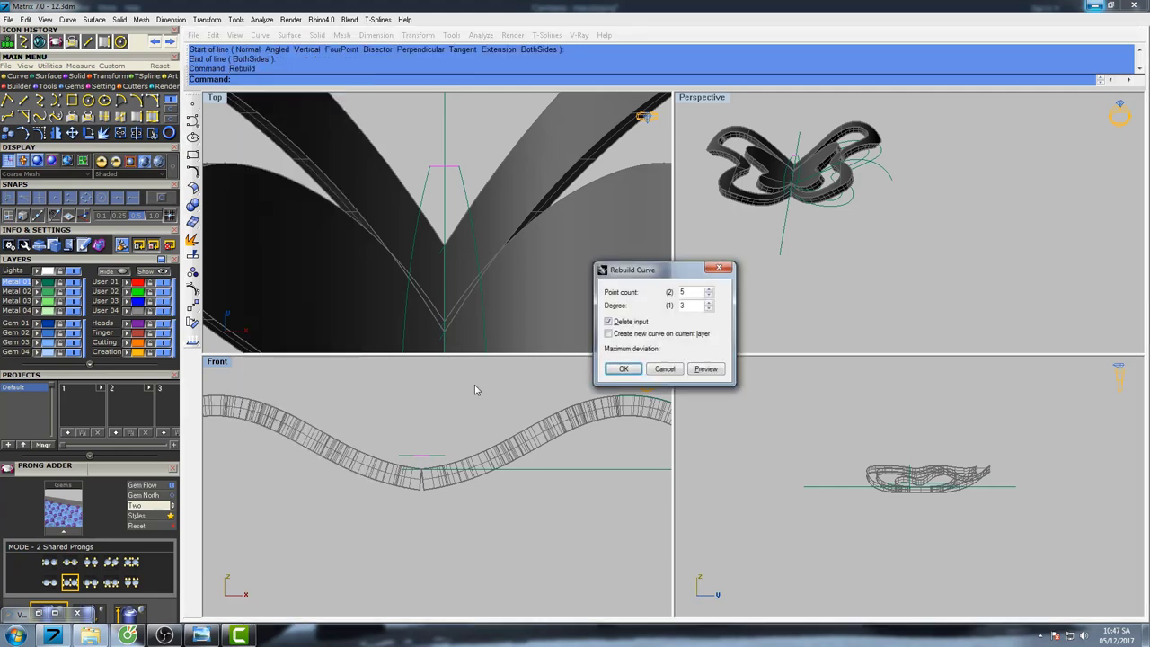
{"action": "left_click", "coordinate": [623, 368]}
{"action": "key", "text": "F10"}
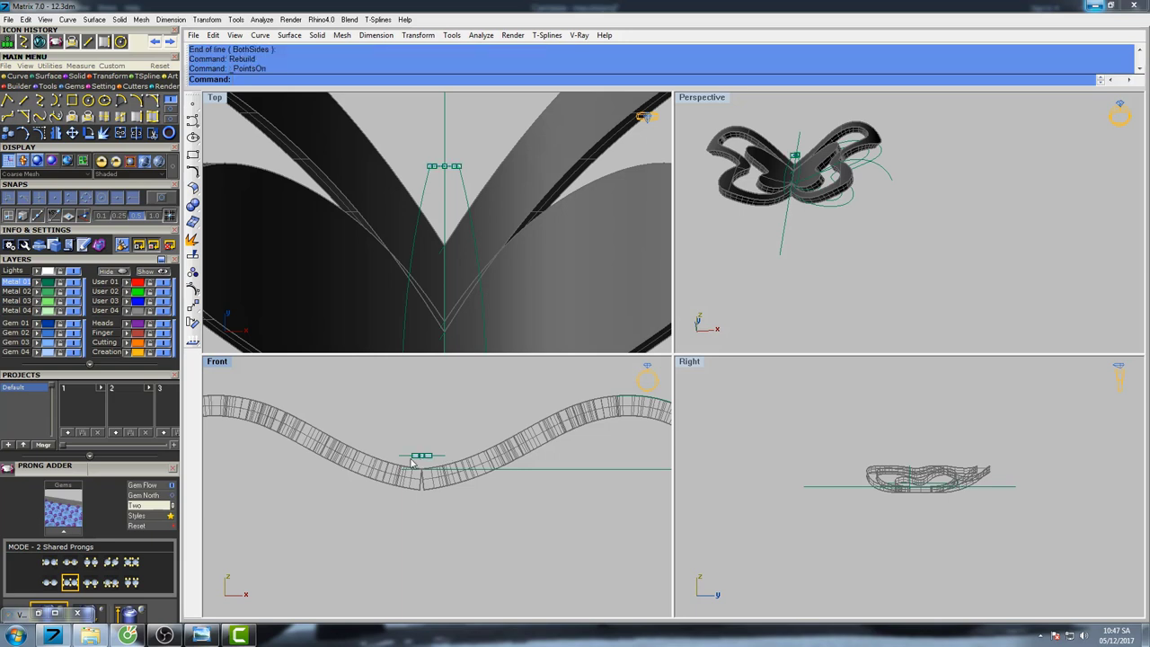
Raise the three inner control points of the connecting line by about 0.085 mm in Front to form an arch.
{"action": "scroll", "coordinate": [412, 461], "scroll_direction": "up", "scroll_amount": 5}
{"action": "left_click", "coordinate": [424, 439]}
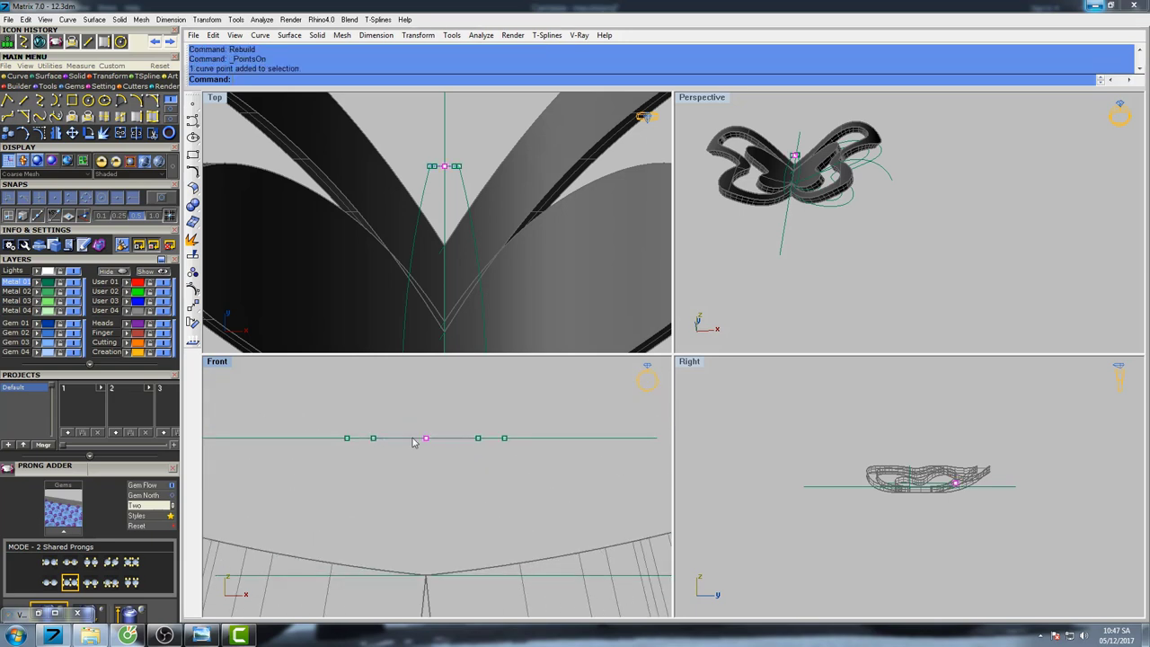
{"action": "left_click", "coordinate": [372, 439], "text": "shift"}
{"action": "left_click", "coordinate": [479, 438], "text": "shift"}
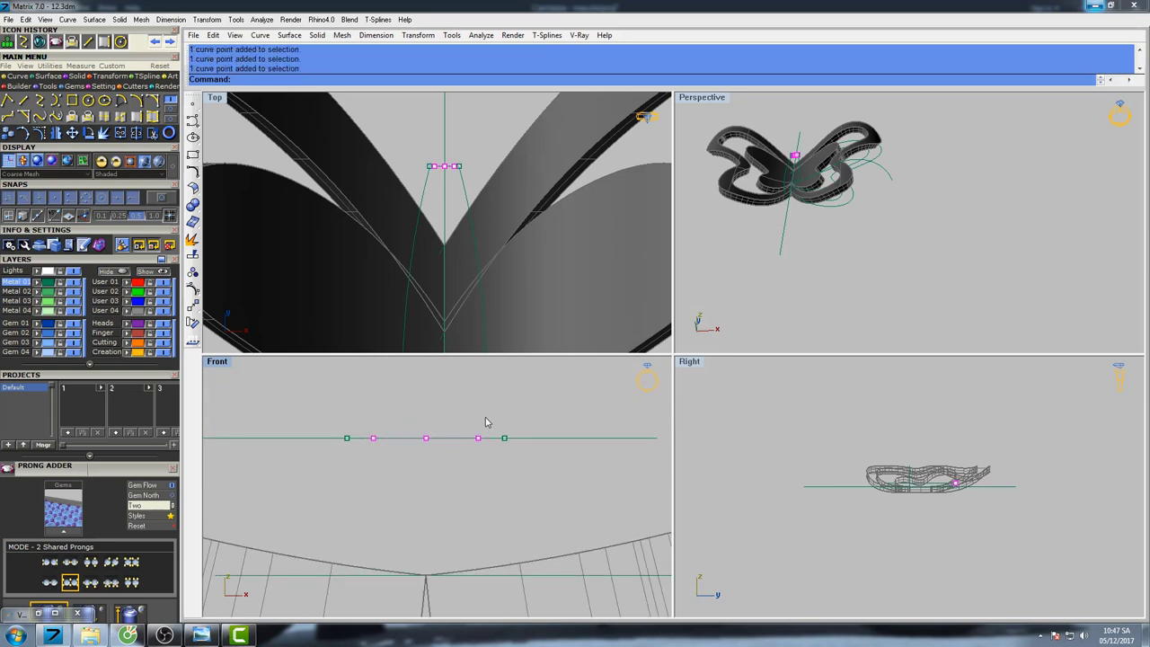
{"action": "type", "text": "Move"}
{"action": "key", "text": "Return"}
{"action": "left_click", "coordinate": [488, 409]}
{"action": "left_click", "coordinate": [486, 385]}
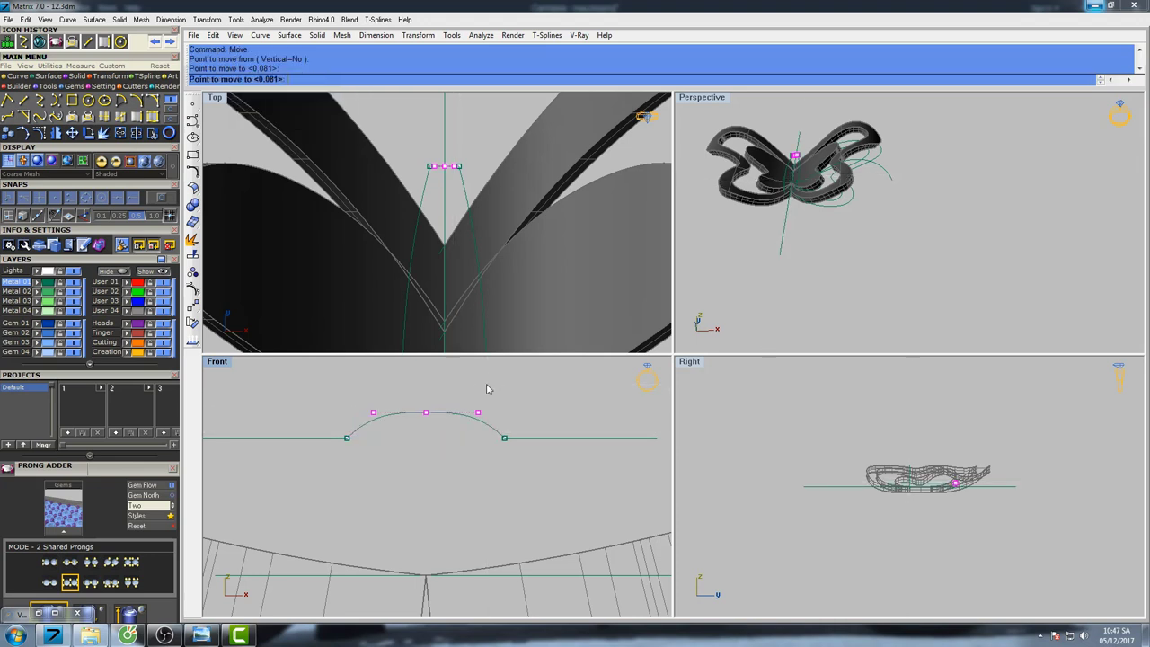
Raise only the arch's middle control point in Front with three small successive moves to round the crown.
{"action": "left_click", "coordinate": [426, 415]}
{"action": "key", "text": "Return"}
{"action": "left_click", "coordinate": [444, 397]}
{"action": "left_click", "coordinate": [445, 388]}
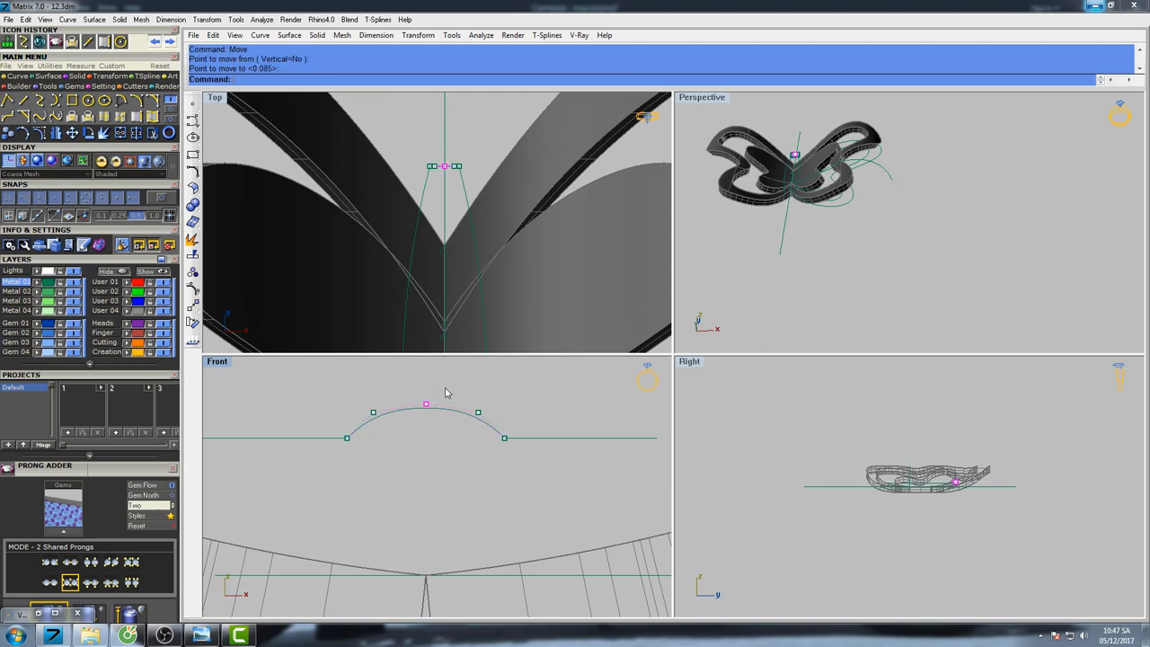
{"action": "right_click", "coordinate": [446, 388]}
{"action": "left_click", "coordinate": [448, 387]}
{"action": "left_click", "coordinate": [449, 382]}
{"action": "key", "text": "Return"}
{"action": "left_click", "coordinate": [465, 396]}
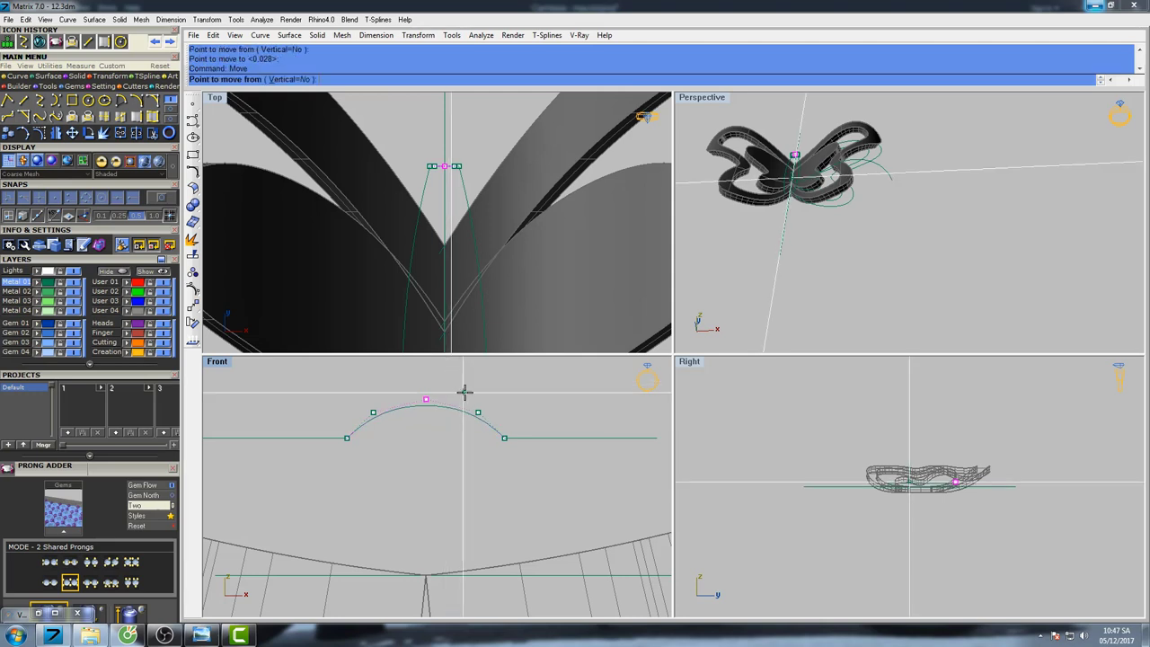
{"action": "left_click", "coordinate": [470, 383]}
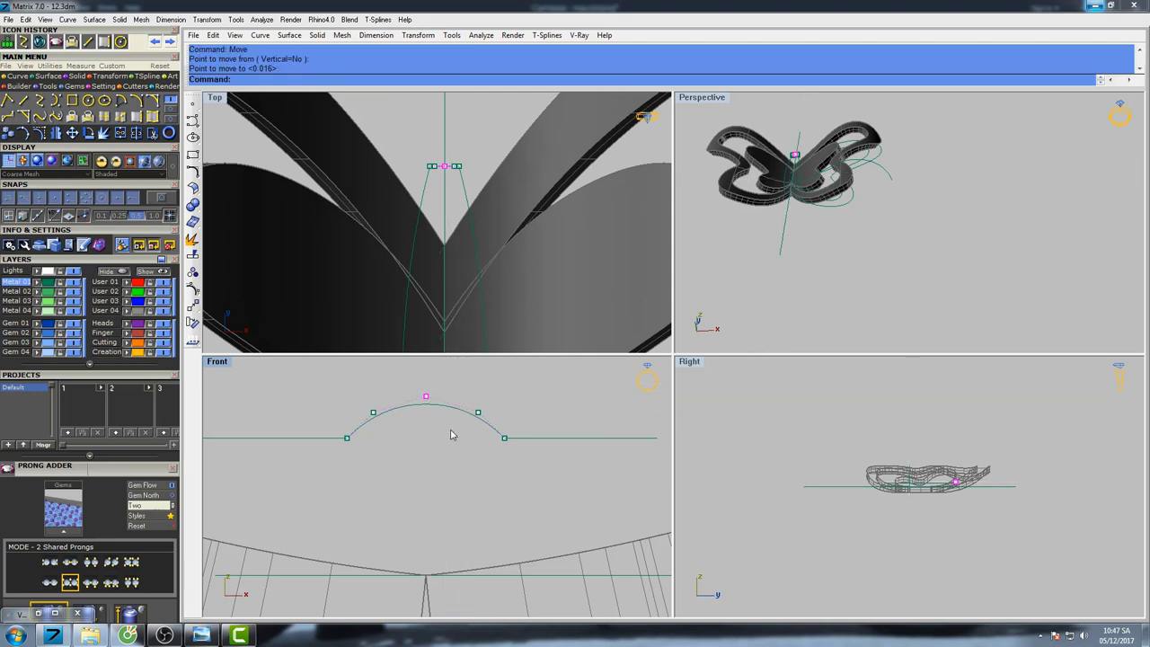
Nudge the arch's middle control point up slightly once more in Front and turn off the control points.
{"action": "left_click", "coordinate": [479, 411]}
{"action": "left_click", "coordinate": [371, 412], "text": "shift"}
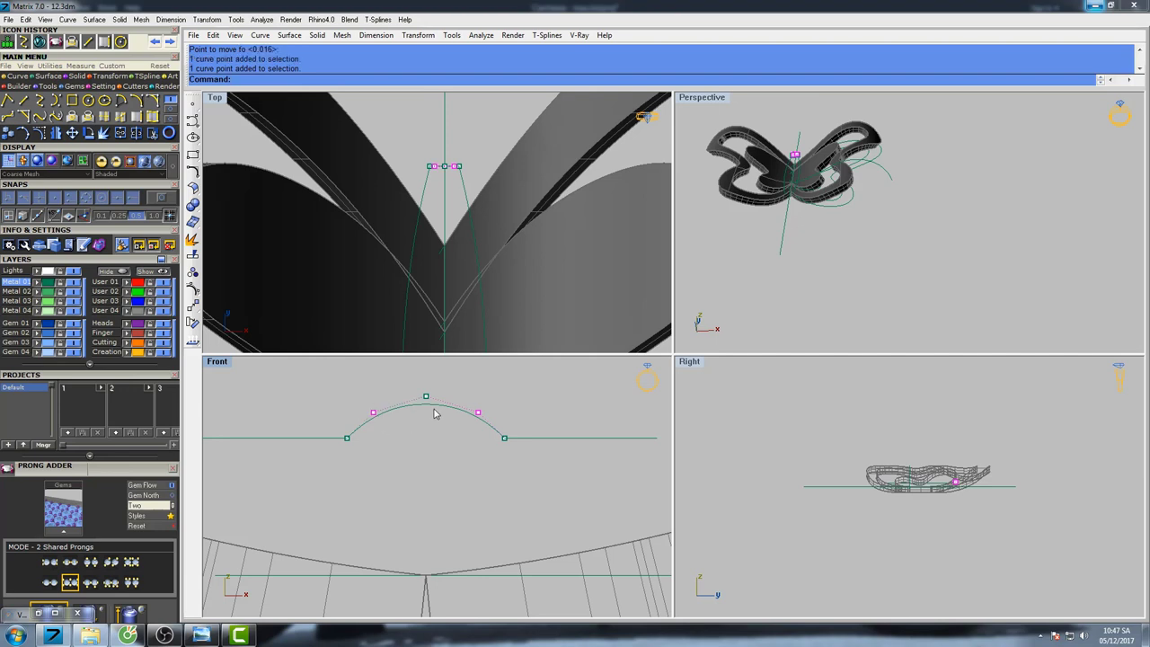
{"action": "right_click_drag", "start_coordinate": [440, 416], "coordinate": [457, 428]}
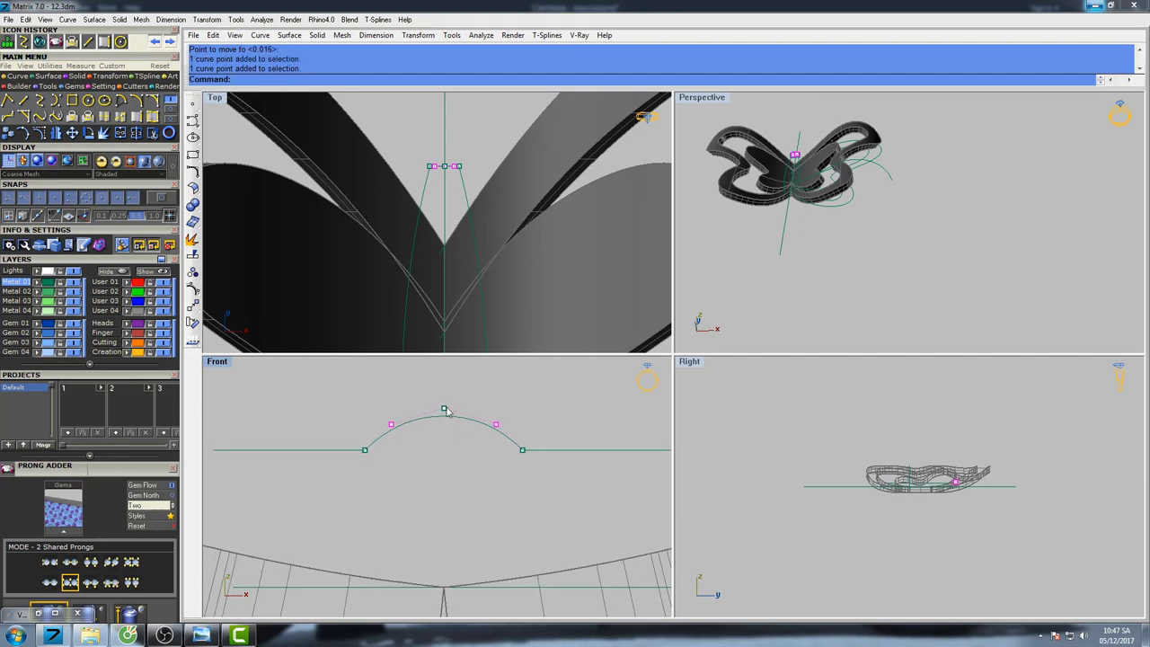
{"action": "left_click", "coordinate": [444, 409]}
{"action": "scroll", "coordinate": [467, 411], "scroll_direction": "up", "scroll_amount": 4}
{"action": "right_click", "coordinate": [468, 409]}
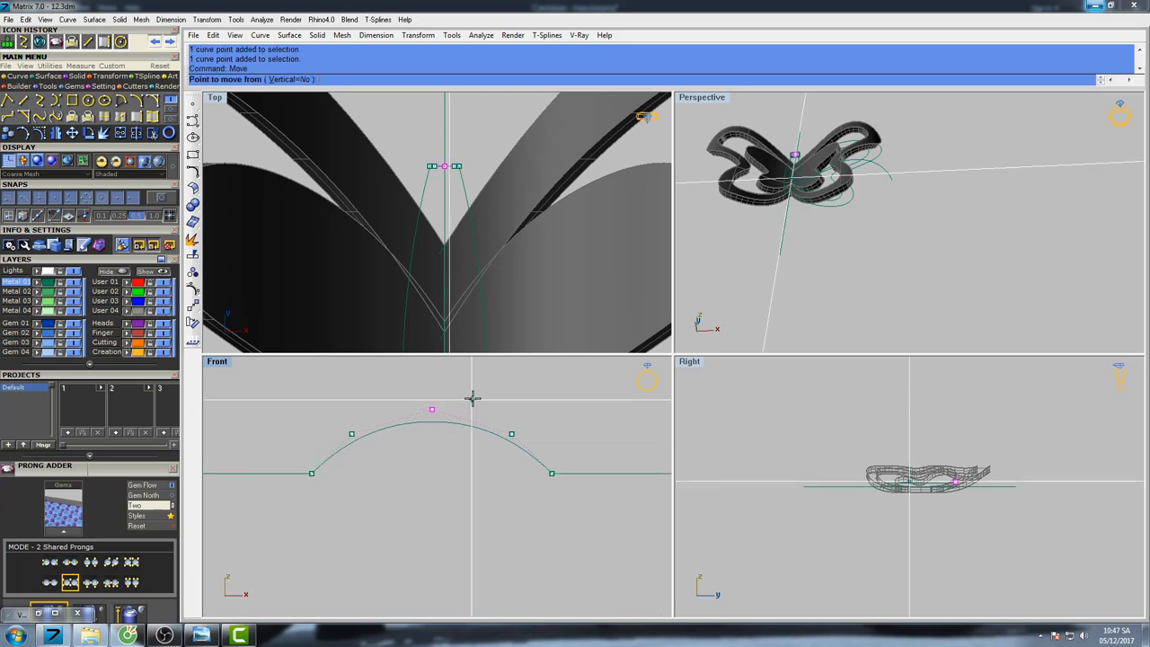
{"action": "left_click", "coordinate": [472, 399]}
{"action": "left_click", "coordinate": [474, 397]}
{"action": "scroll", "coordinate": [475, 405], "scroll_direction": "down", "scroll_amount": 2}
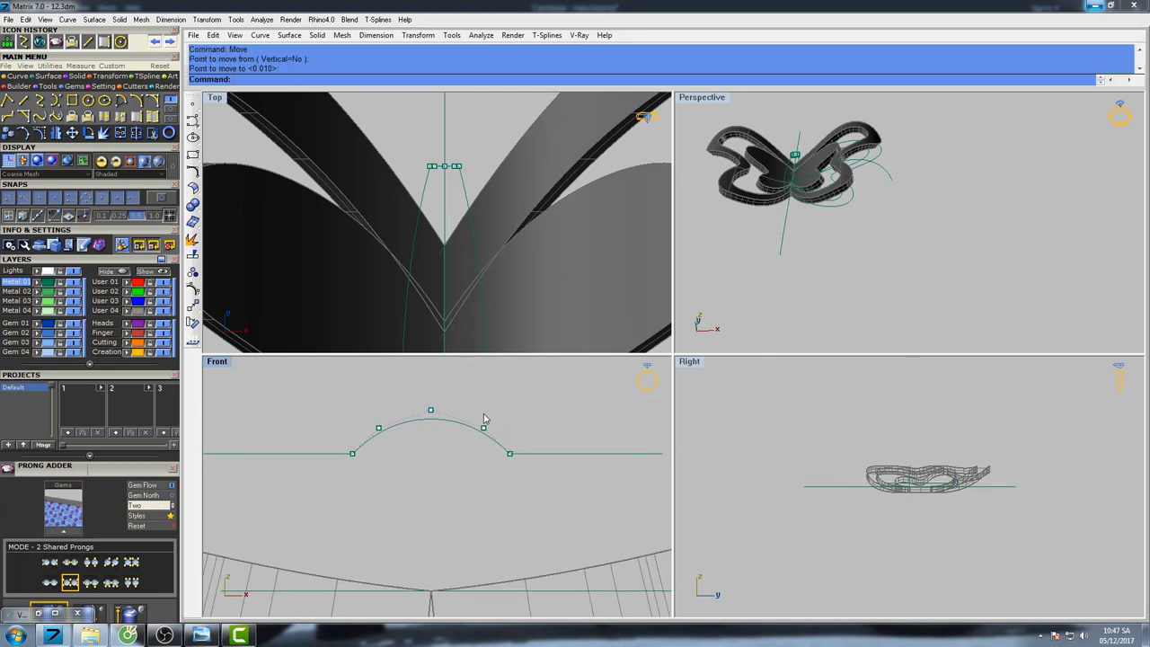
{"action": "key", "text": "Escape"}
Create a Sweep2 surface using the two body curves as rails and the arch as cross section, with Simple sweep enabled.
{"action": "right_click_drag", "start_coordinate": [869, 206], "coordinate": [817, 223]}
{"action": "right_click_drag", "start_coordinate": [823, 148], "coordinate": [870, 216], "text": "shift"}
{"action": "scroll", "coordinate": [847, 217], "scroll_direction": "up", "scroll_amount": 6}
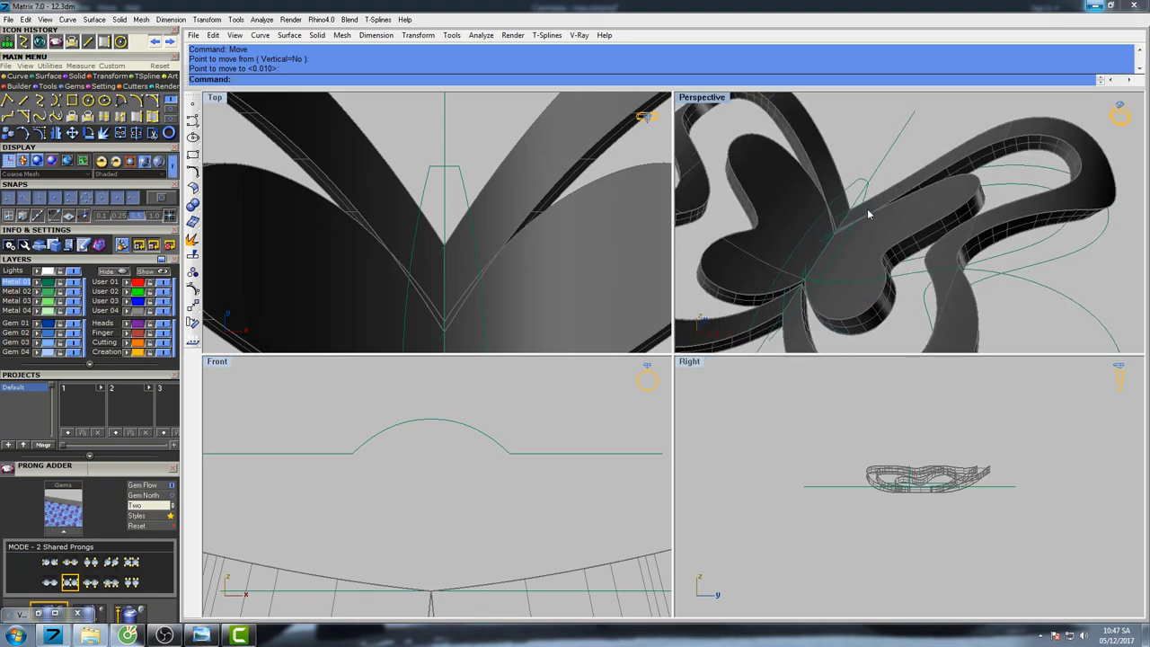
{"action": "type", "text": "SwapMeshEdge"}
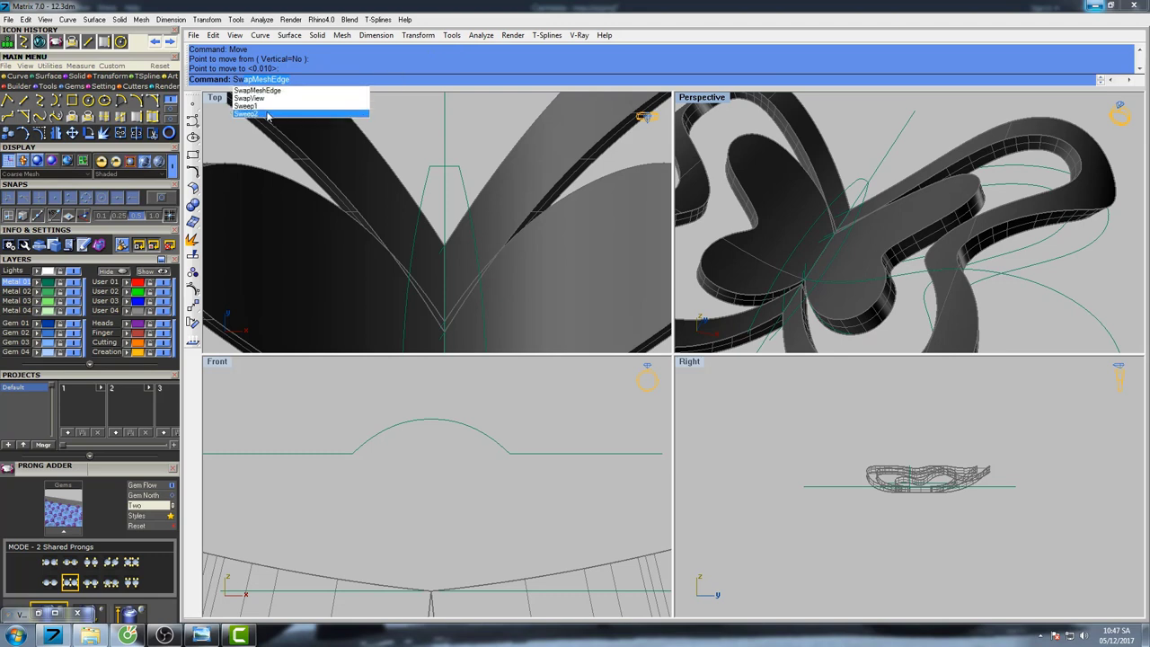
{"action": "left_click", "coordinate": [267, 114]}
{"action": "left_click", "coordinate": [841, 196]}
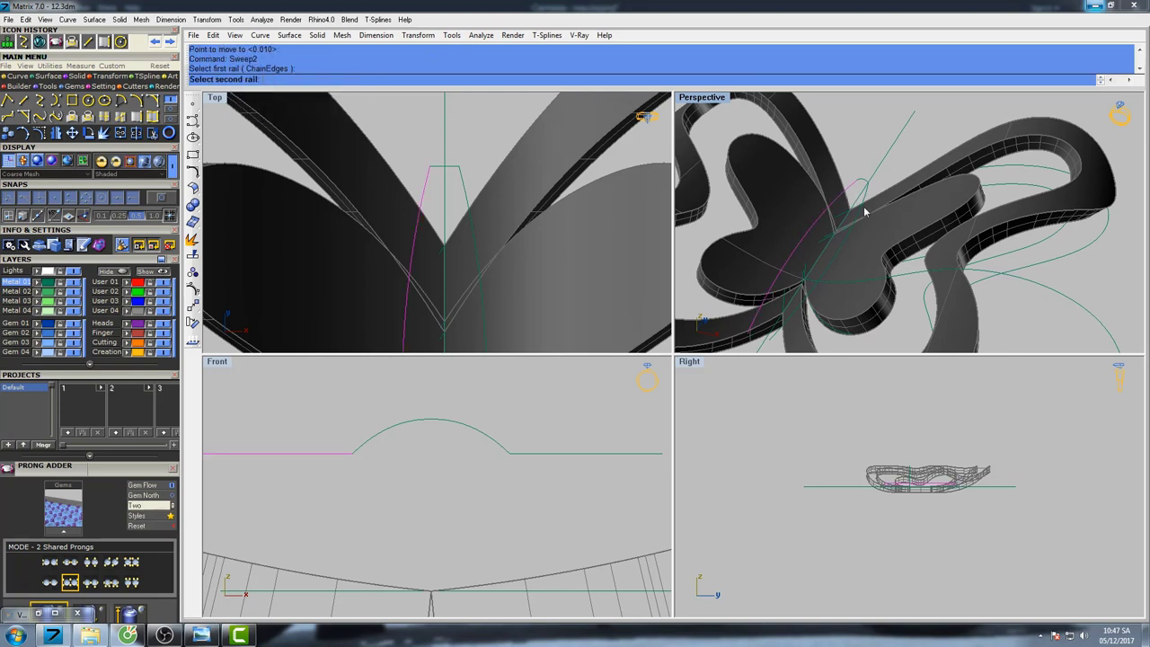
{"action": "left_click", "coordinate": [868, 214]}
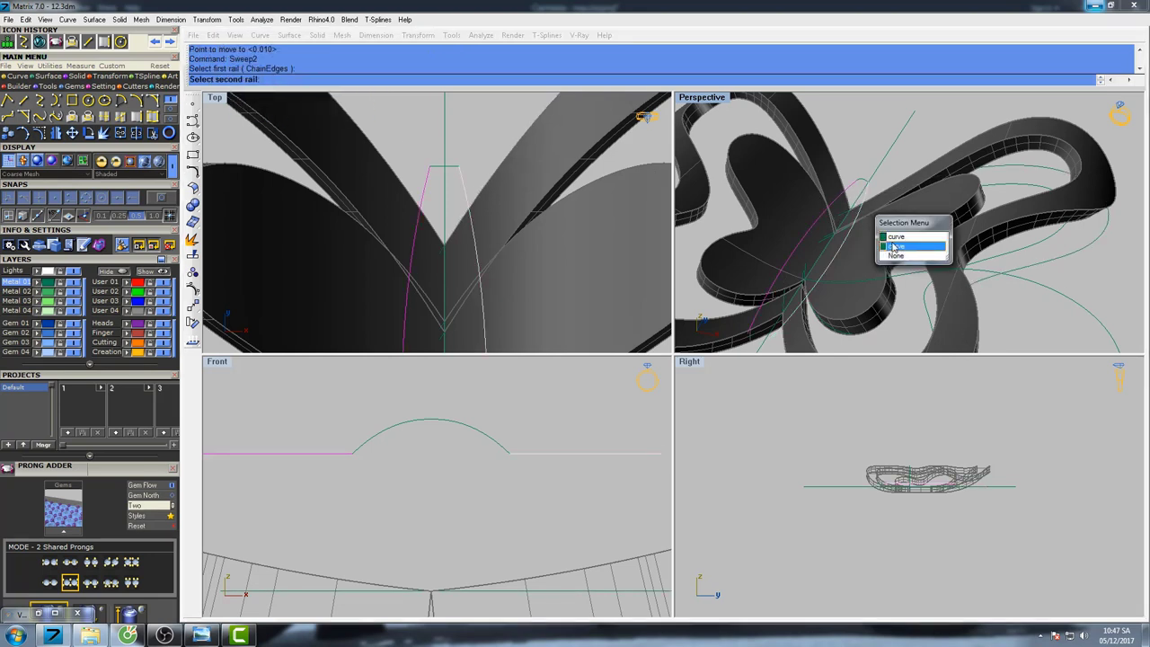
{"action": "left_click", "coordinate": [898, 237]}
{"action": "left_click", "coordinate": [867, 184]}
{"action": "key", "text": "Return"}
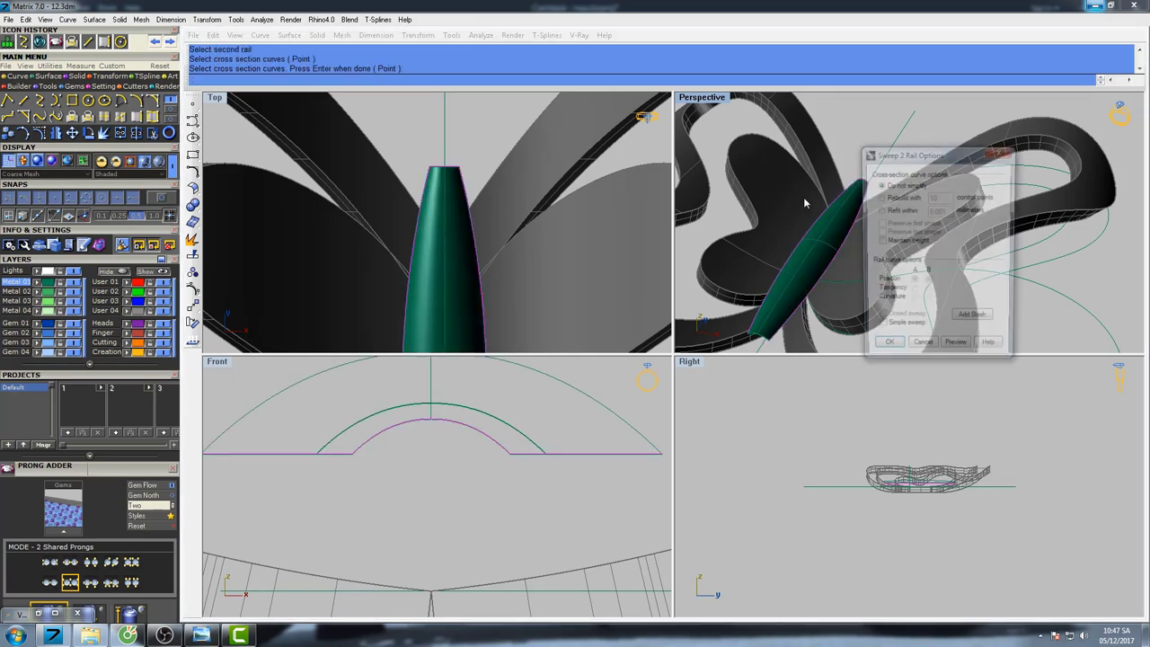
{"action": "left_click", "coordinate": [879, 328]}
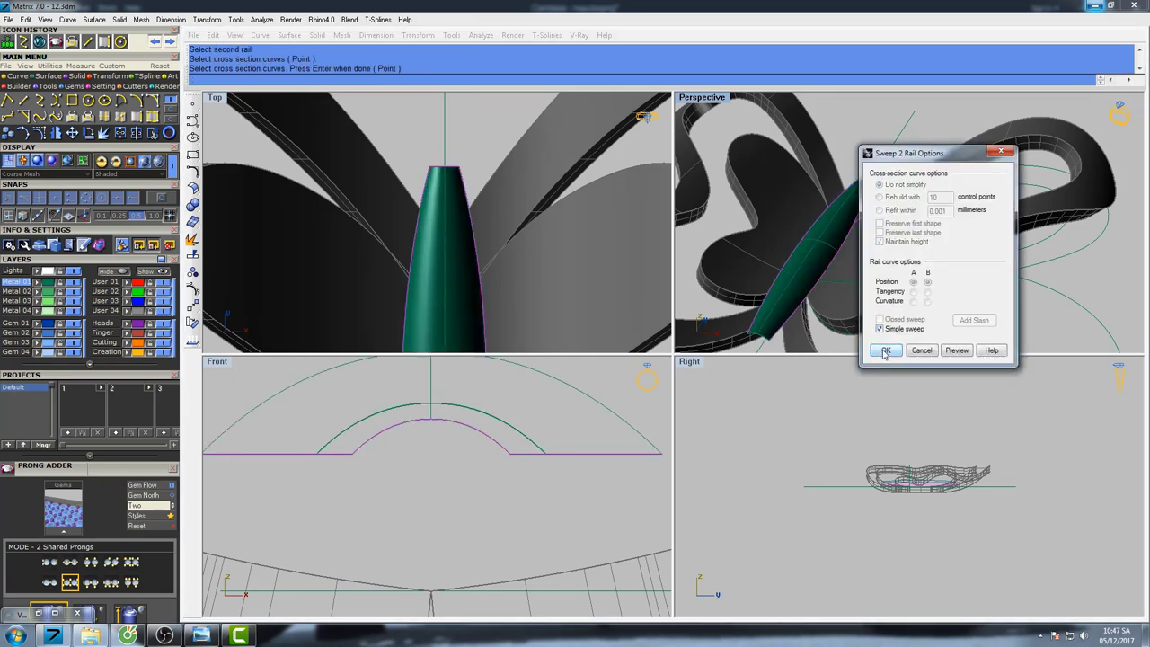
{"action": "left_click", "coordinate": [886, 350]}
Examine the swept body's shape and fit between the wings in Top, Perspective and Front, including a shaded view.
{"action": "scroll", "coordinate": [510, 197], "scroll_direction": "up", "scroll_amount": 2}
{"action": "scroll", "coordinate": [508, 192], "scroll_direction": "down", "scroll_amount": 4}
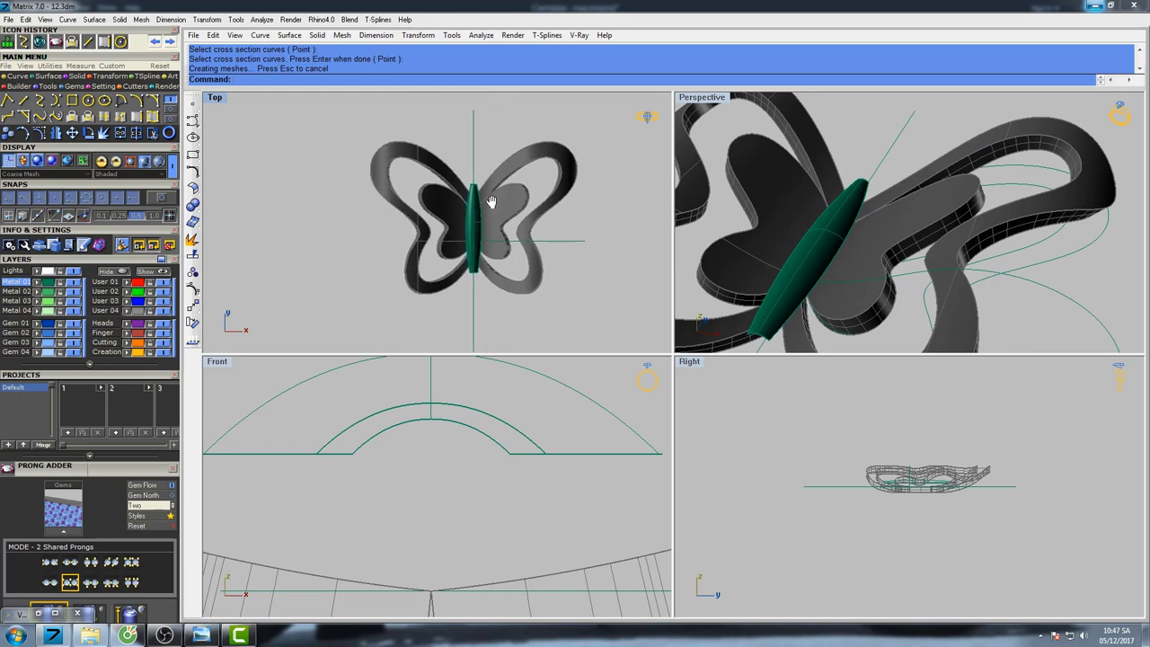
{"action": "key", "text": "Return"}
{"action": "key", "text": "Escape"}
{"action": "right_click_drag", "start_coordinate": [496, 216], "coordinate": [515, 199]}
{"action": "type", "text": "s"}
{"action": "key", "text": "Return"}
{"action": "key", "text": "Escape"}
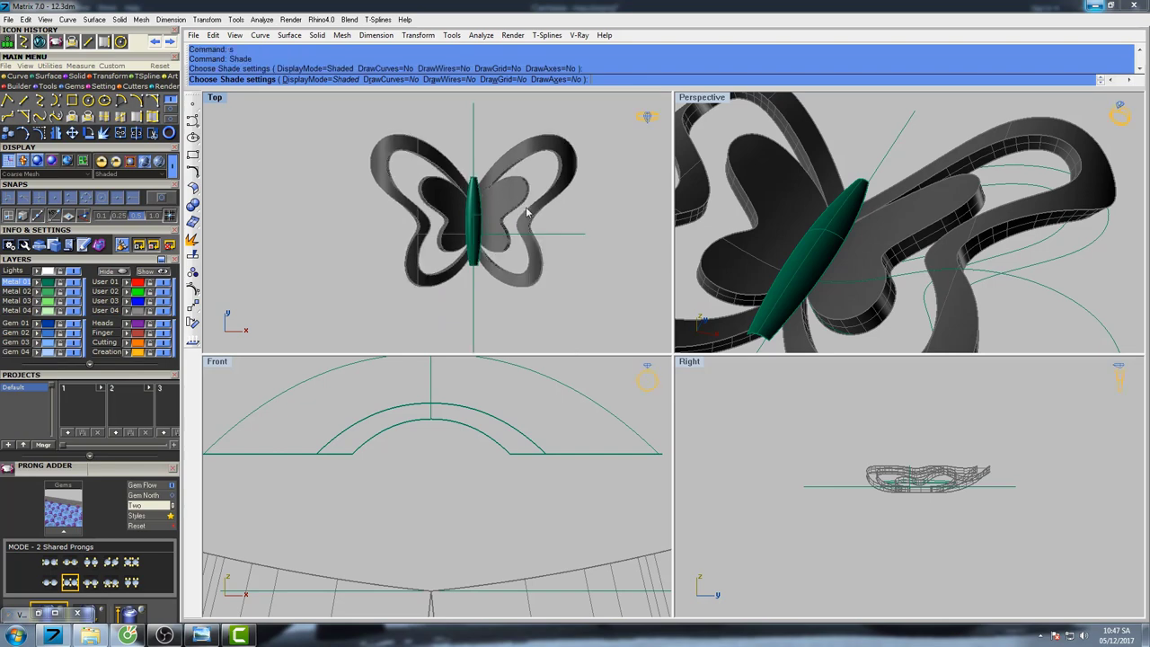
{"action": "right_click_drag", "start_coordinate": [837, 239], "coordinate": [778, 289]}
{"action": "scroll", "coordinate": [557, 407], "scroll_direction": "down", "scroll_amount": 3}
{"action": "right_click_drag", "start_coordinate": [557, 406], "coordinate": [539, 408]}
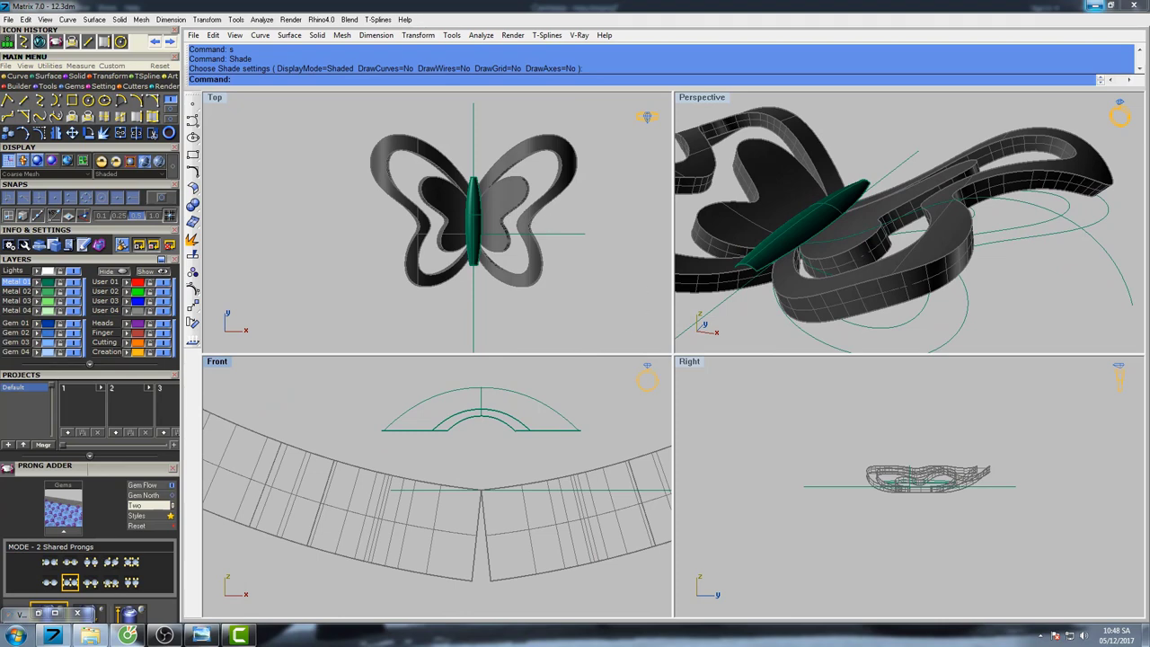
Extrude the swept body surface straight downward through the wings with ExtrudeSrf, keeping the original surface and no cap.
{"action": "left_click", "coordinate": [479, 221]}
{"action": "right_click_drag", "start_coordinate": [821, 253], "coordinate": [843, 223]}
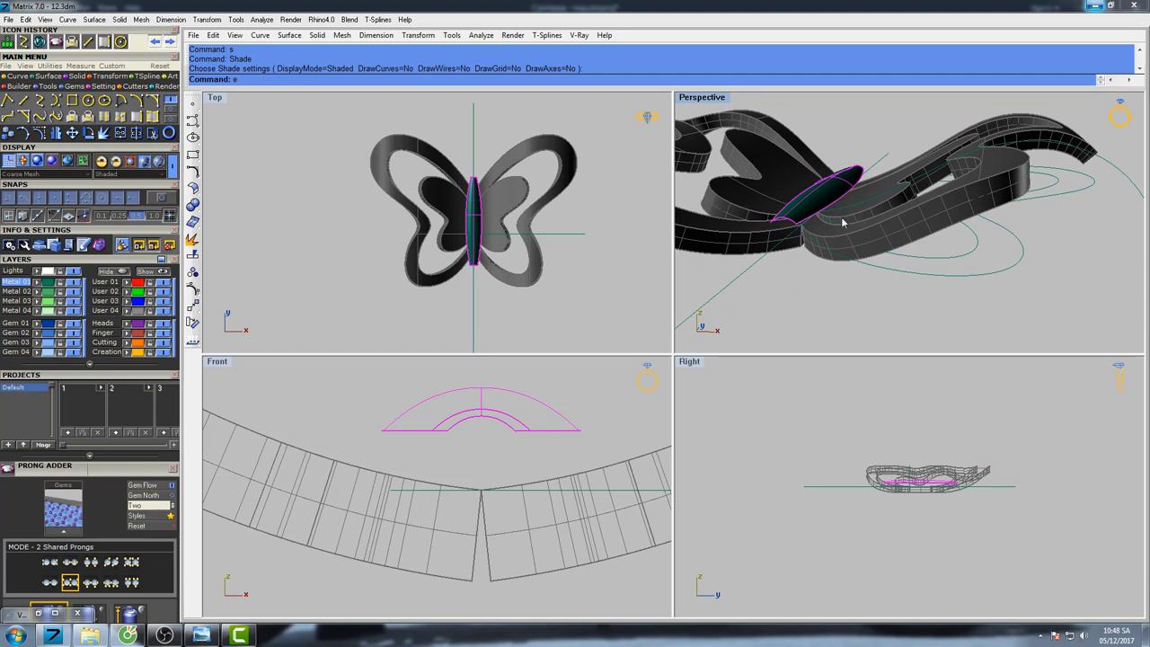
{"action": "type", "text": "xtru"}
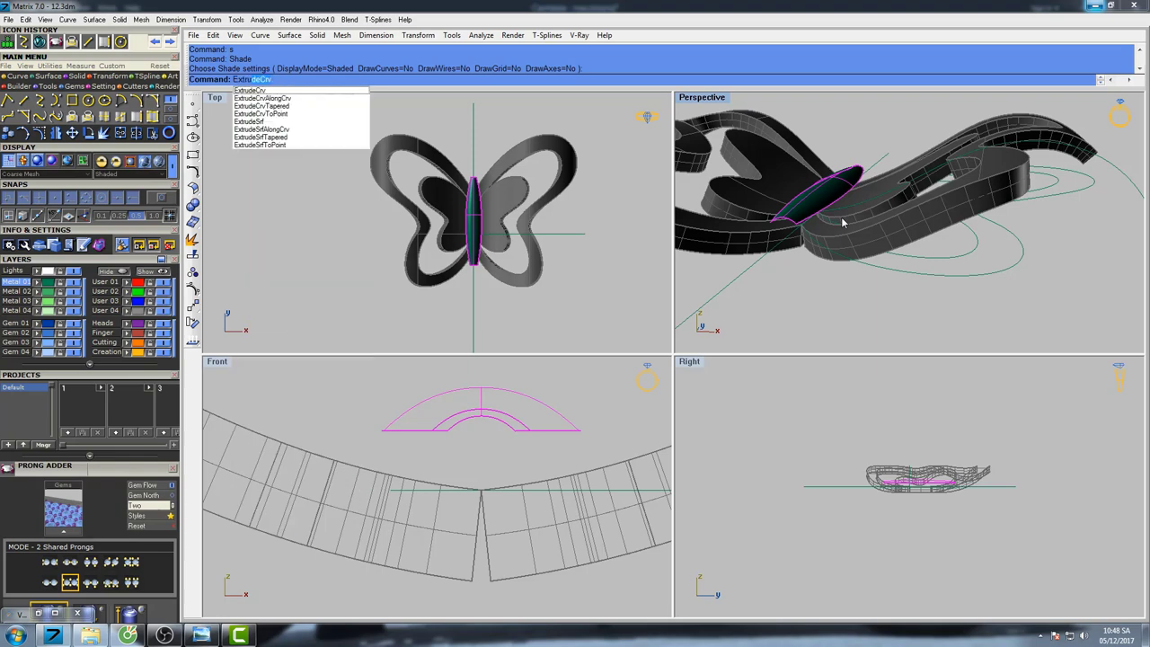
{"action": "type", "text": "deSrf"}
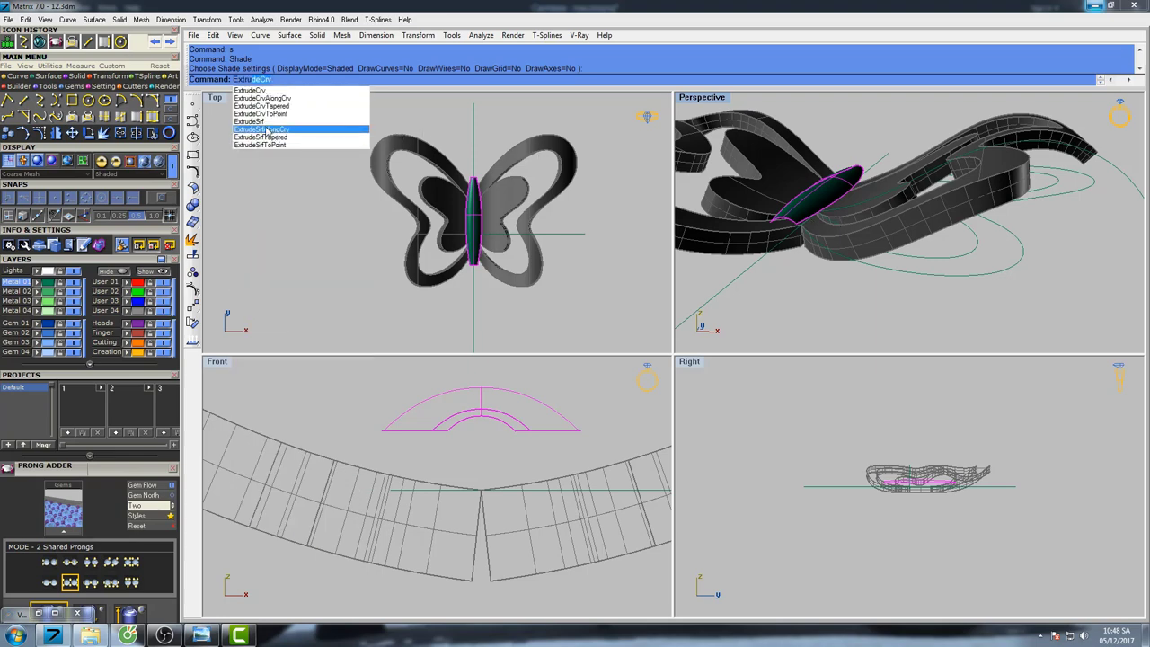
{"action": "key", "text": "Return"}
{"action": "left_click", "coordinate": [787, 285]}
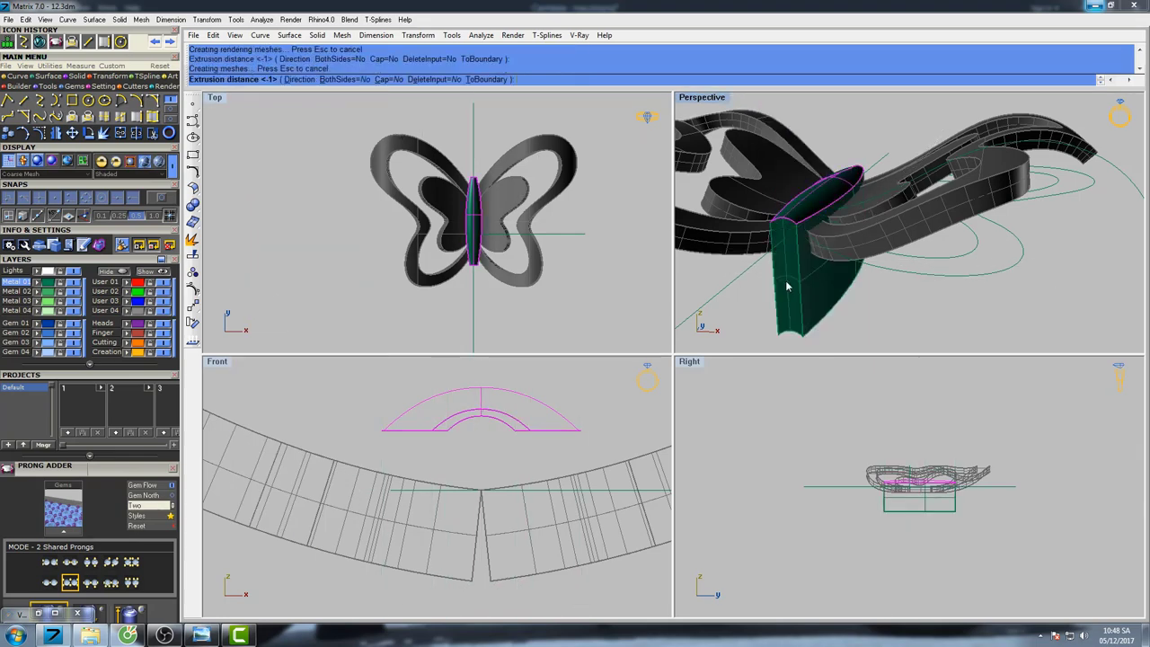
{"action": "mouse_move", "coordinate": [822, 235]}
{"action": "right_mouse_down"}
{"action": "mouse_move", "coordinate": [807, 257]}
{"action": "mouse_move", "coordinate": [828, 261]}
{"action": "mouse_move", "coordinate": [804, 245]}
{"action": "right_mouse_up"}
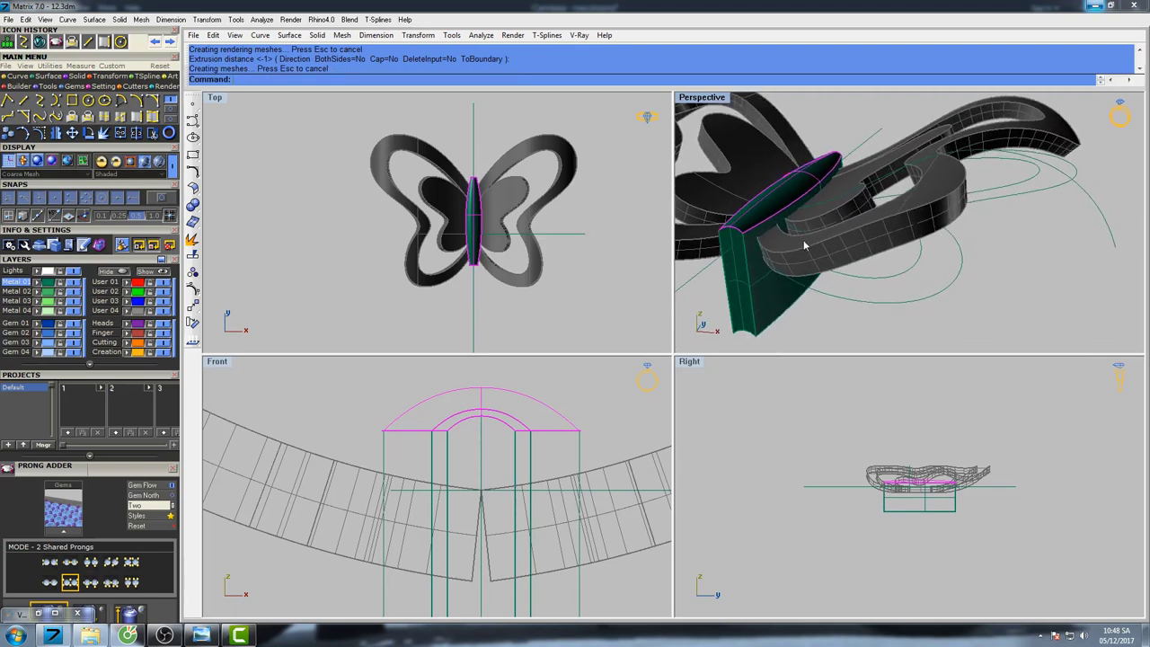
Try deleting the original swept surface on top of the extrusion and restore it.
{"action": "type", "text": "Del"}
{"action": "key", "text": "Return"}
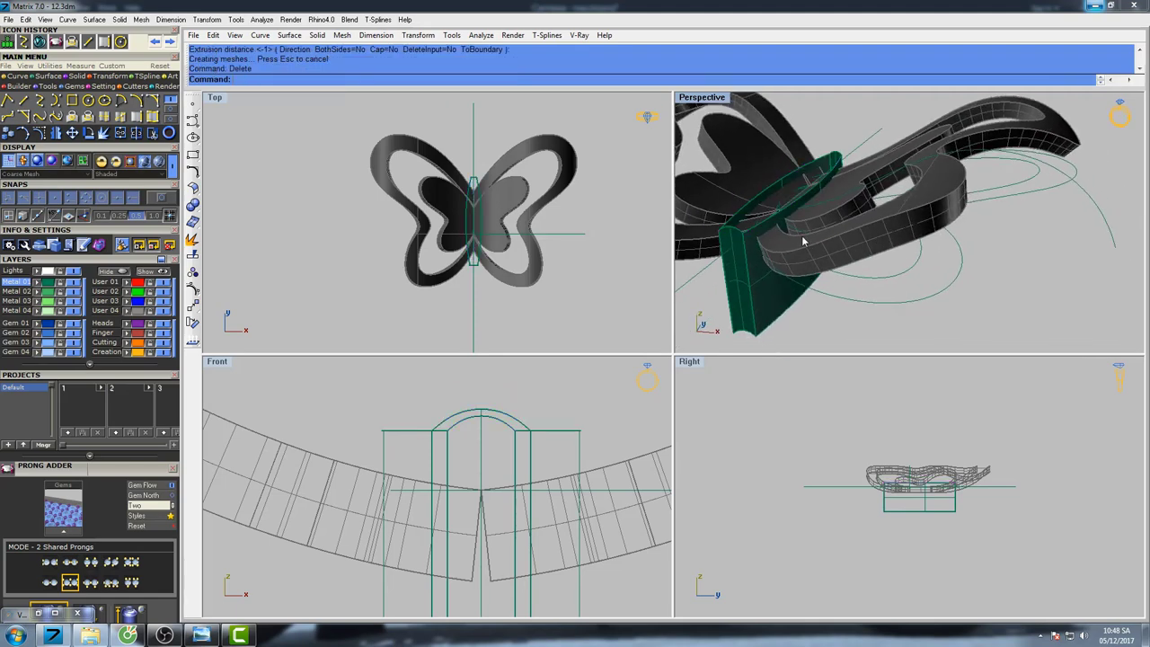
{"action": "key", "text": "ctrl+z"}
Join the swept top surface and its downward extruded walls into one polysurface.
{"action": "right_click_drag", "start_coordinate": [785, 231], "coordinate": [800, 225]}
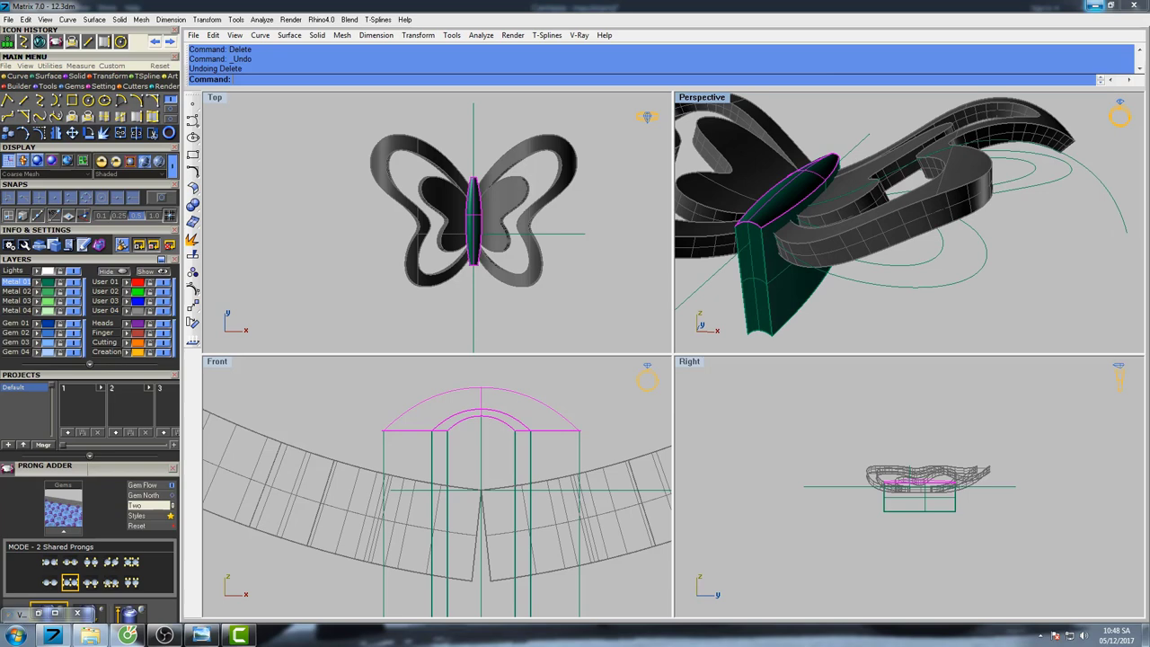
{"action": "left_click", "coordinate": [763, 265]}
{"action": "mouse_move", "coordinate": [773, 269]}
{"action": "right_mouse_down"}
{"action": "mouse_move", "coordinate": [757, 260]}
{"action": "mouse_move", "coordinate": [778, 260]}
{"action": "right_mouse_up"}
{"action": "type", "text": "Join"}
{"action": "key", "text": "Return"}
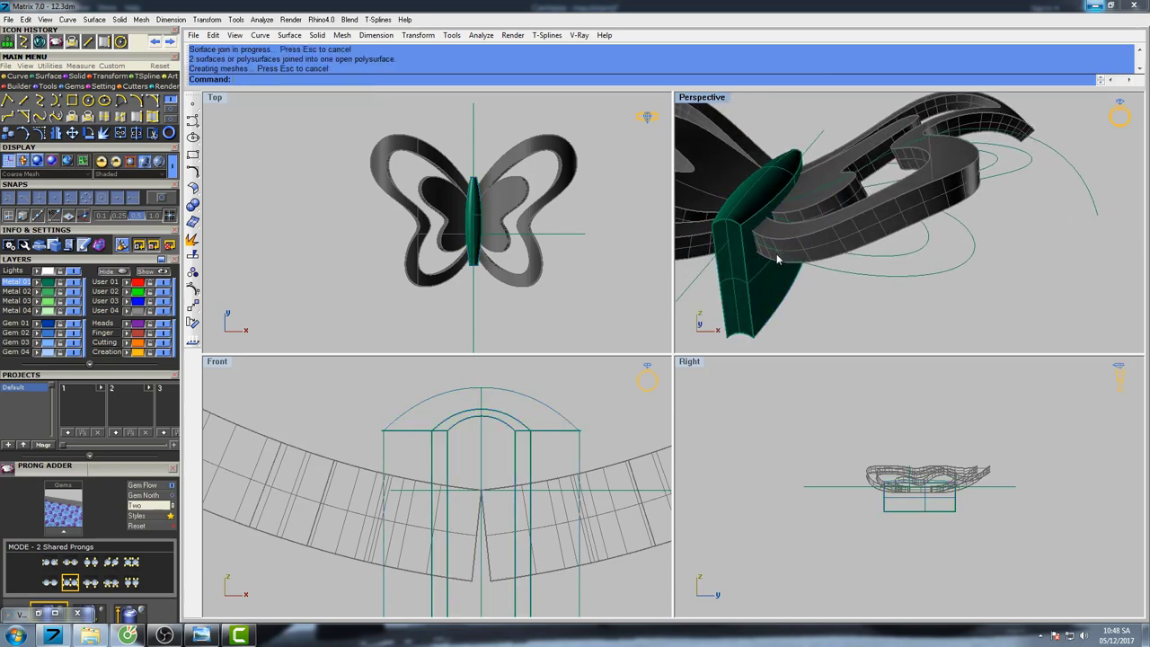
{"action": "right_click_drag", "start_coordinate": [763, 195], "coordinate": [786, 216], "text": "shift"}
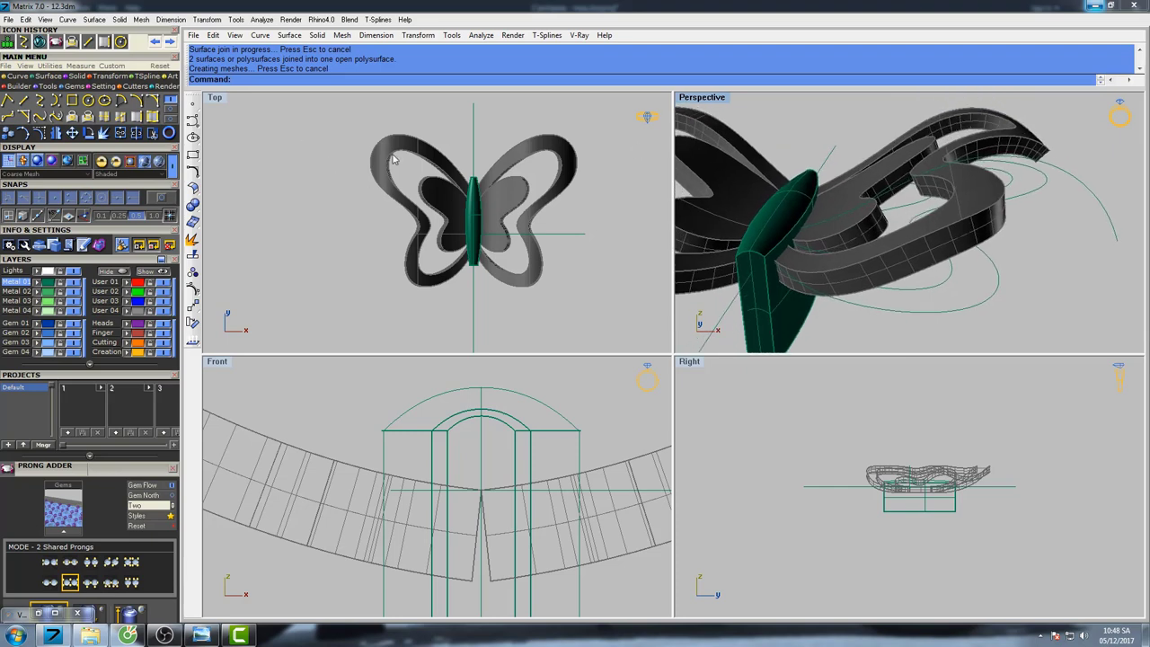
{"action": "double_click", "coordinate": [700, 98]}
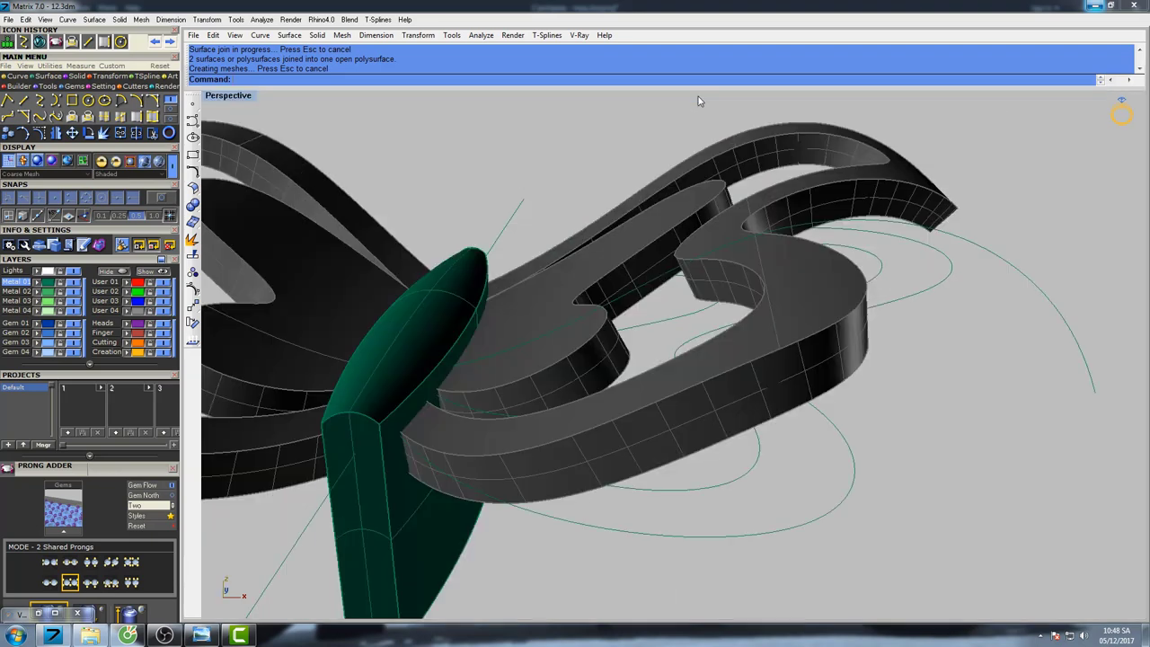
{"action": "right_click_drag", "start_coordinate": [731, 211], "coordinate": [669, 256]}
{"action": "right_click", "coordinate": [670, 256]}
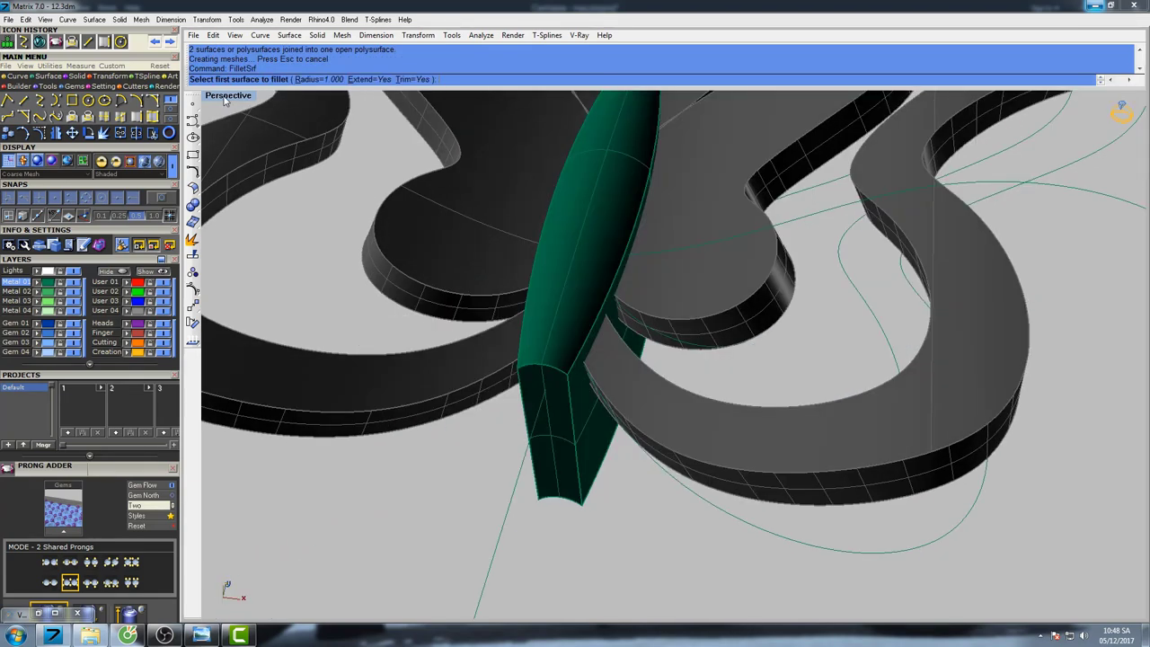
Measure across the body's narrow lower end in Top with an aligned dimension, leaving no dimension in the drawing.
{"action": "double_click", "coordinate": [233, 98]}
{"action": "right_click_drag", "start_coordinate": [383, 200], "coordinate": [330, 185]}
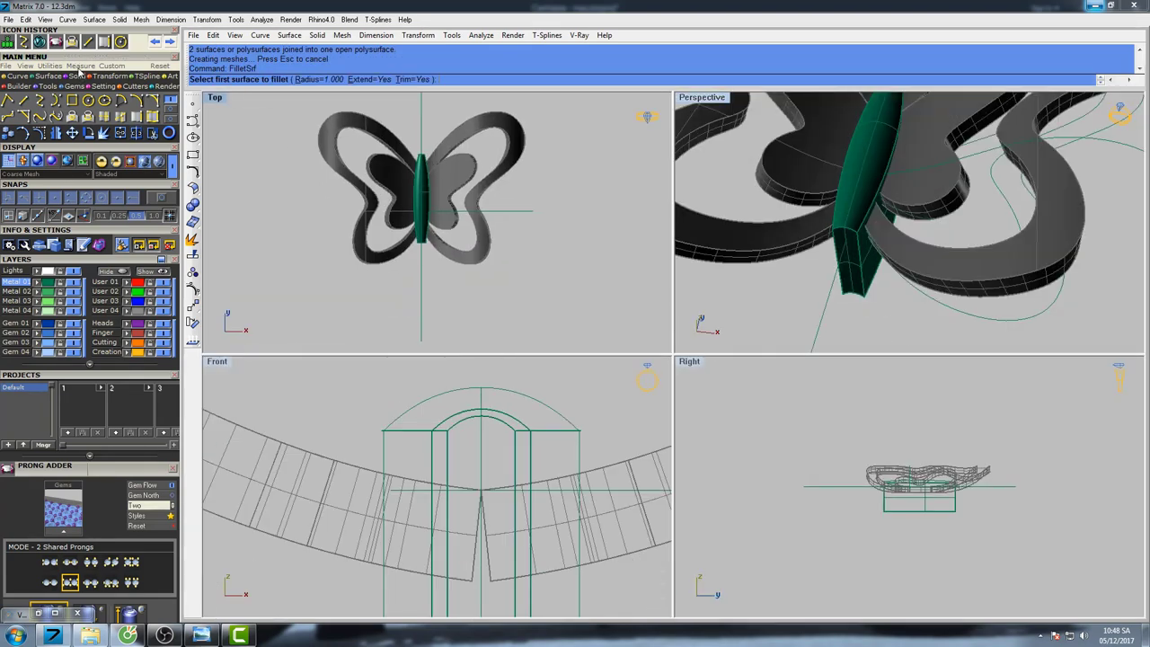
{"action": "left_click", "coordinate": [79, 70]}
{"action": "left_click", "coordinate": [137, 100]}
{"action": "scroll", "coordinate": [445, 267], "scroll_direction": "up", "scroll_amount": 7}
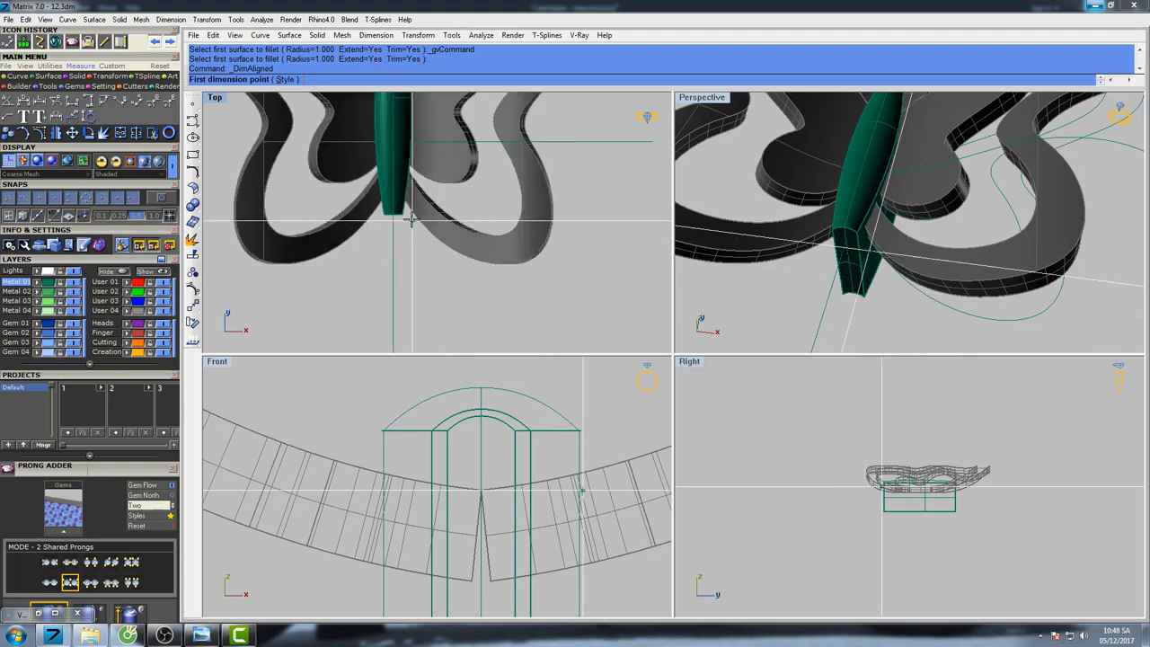
{"action": "scroll", "coordinate": [411, 218], "scroll_direction": "up", "scroll_amount": 2}
{"action": "left_click", "coordinate": [400, 219]}
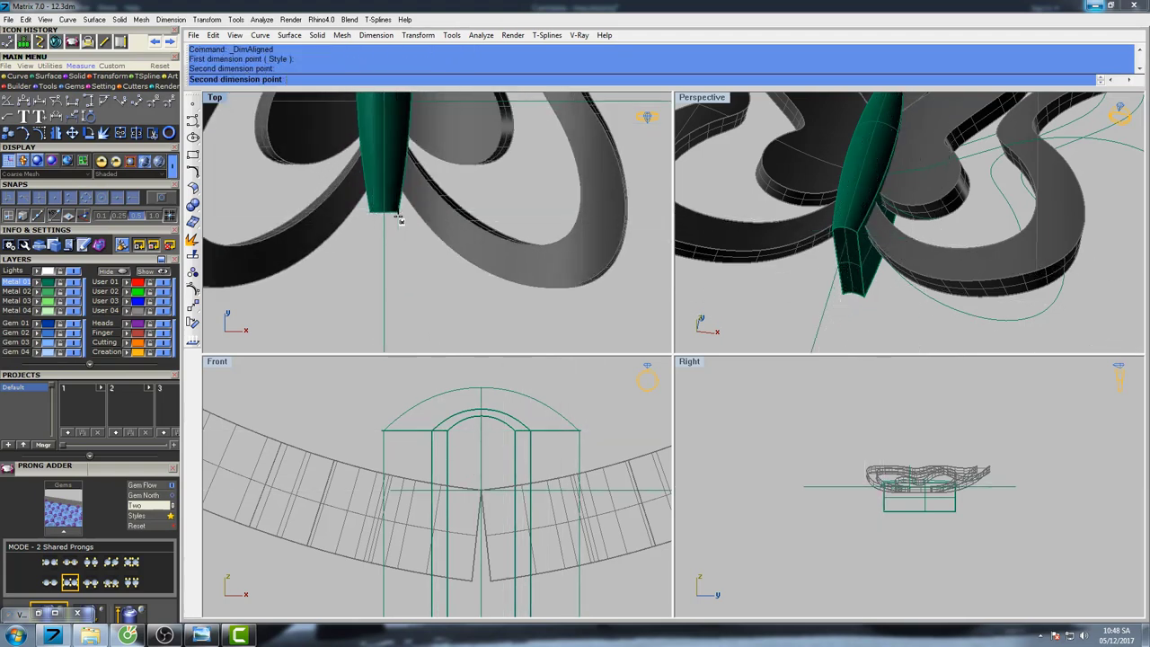
{"action": "left_click", "coordinate": [398, 217]}
{"action": "key", "text": "Escape"}
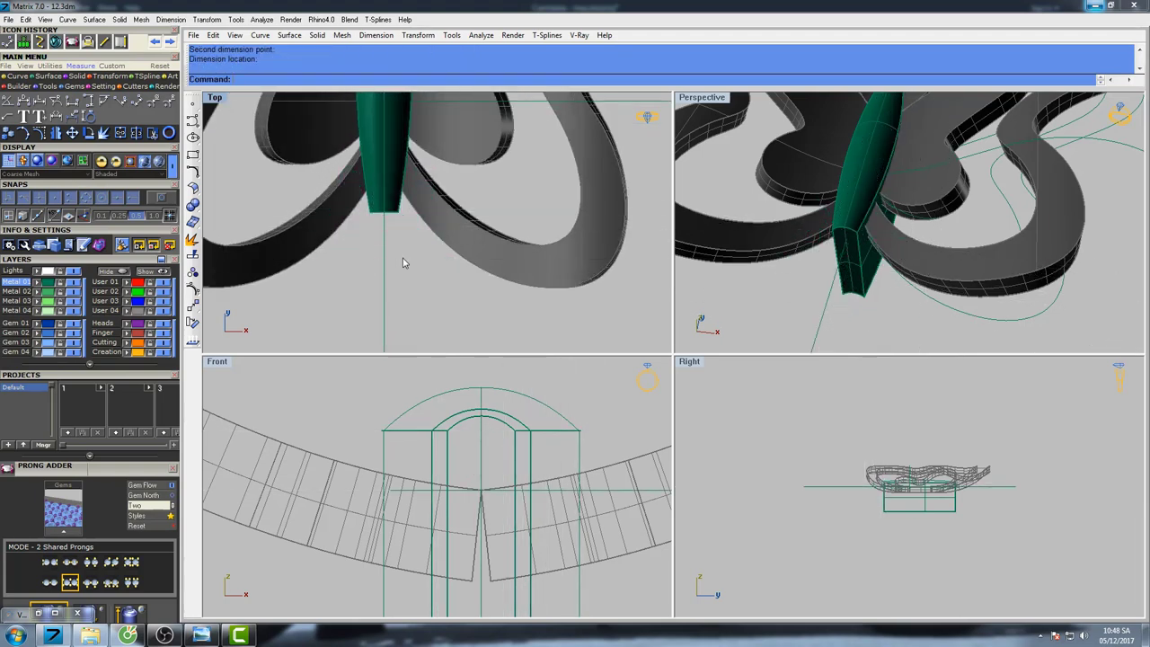
Try to fillet the extruded body's adjoining surfaces with FilletSrf at a radius of 0.3.
{"action": "double_click", "coordinate": [703, 99]}
{"action": "right_click_drag", "start_coordinate": [686, 231], "coordinate": [615, 241]}
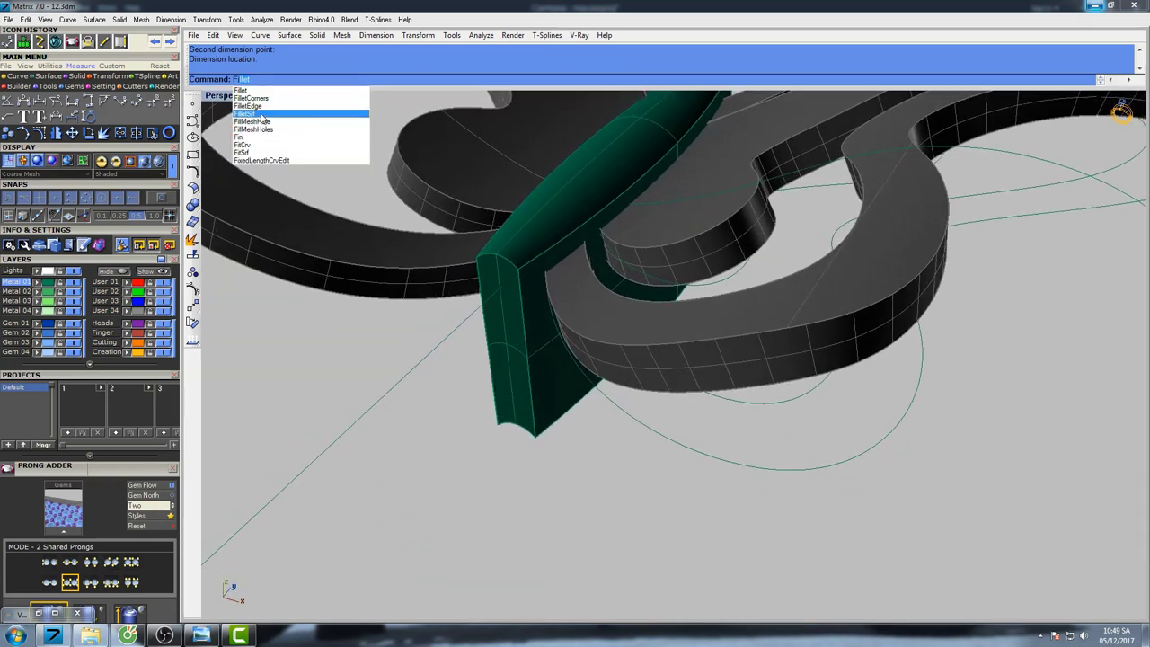
{"action": "left_click", "coordinate": [261, 114]}
{"action": "right_click_drag", "start_coordinate": [565, 288], "coordinate": [593, 290]}
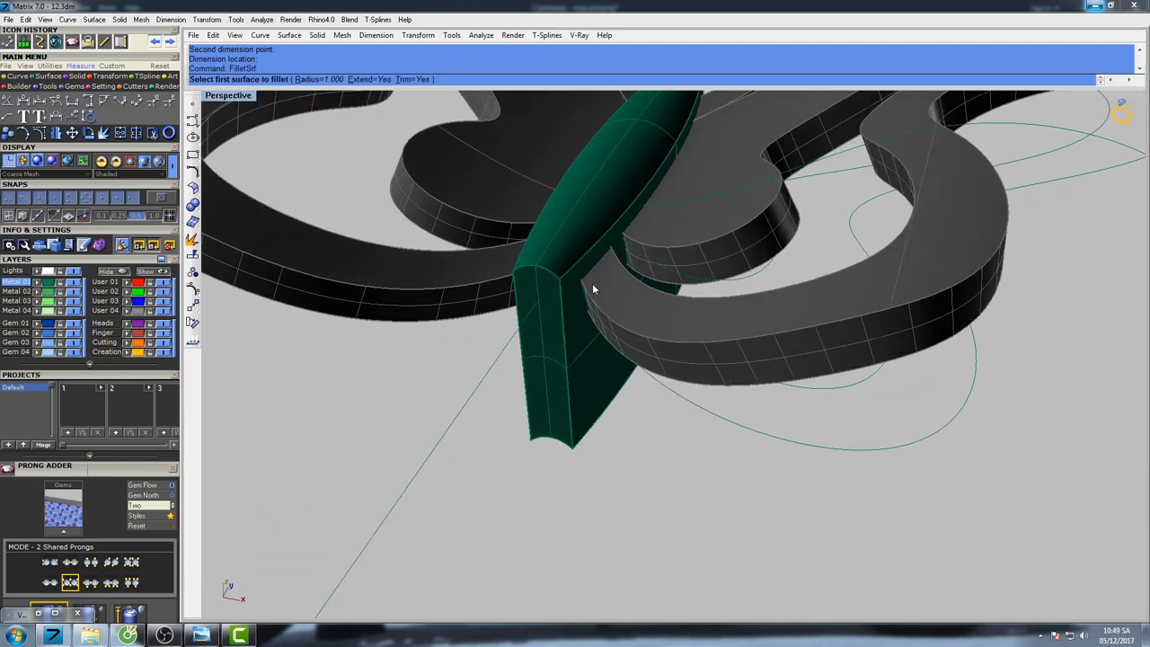
{"action": "key", "text": "Return"}
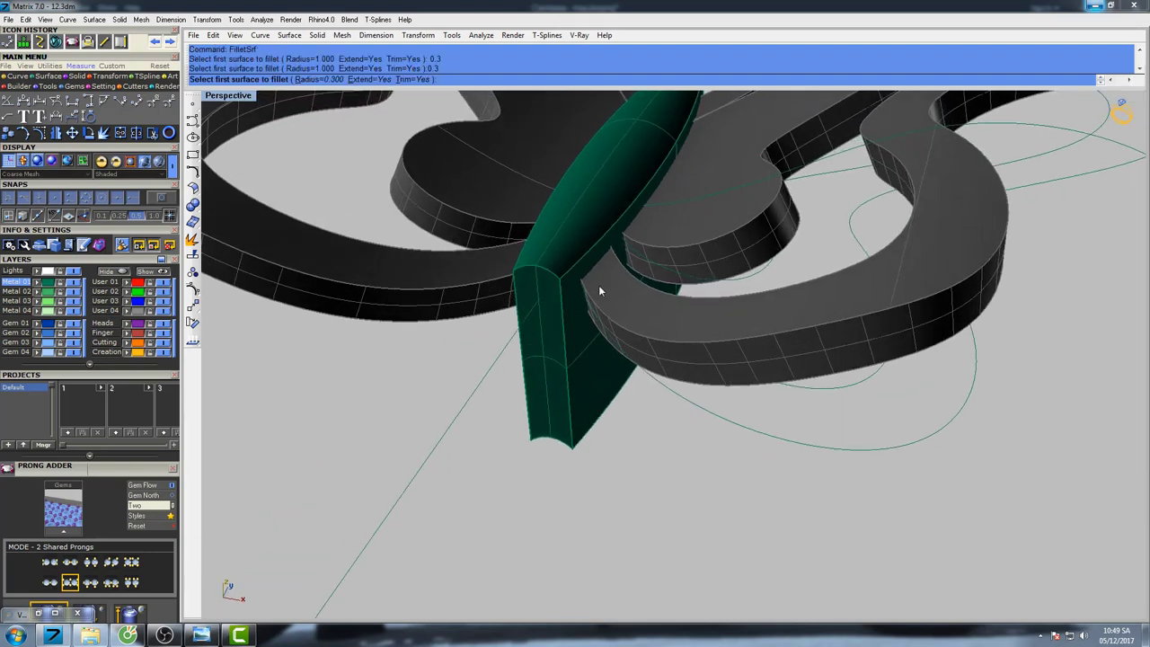
{"action": "left_click", "coordinate": [529, 317]}
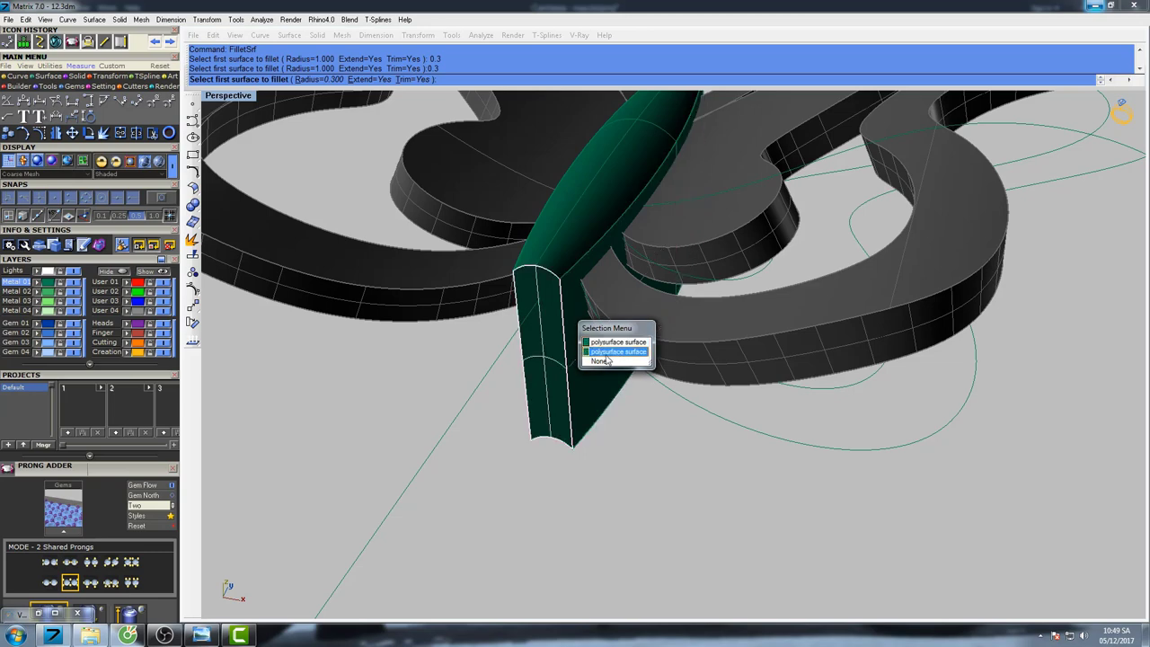
{"action": "key", "text": "Escape"}
Examine how far the extruded body reaches below the wings in Perspective and Front.
{"action": "left_click", "coordinate": [555, 410]}
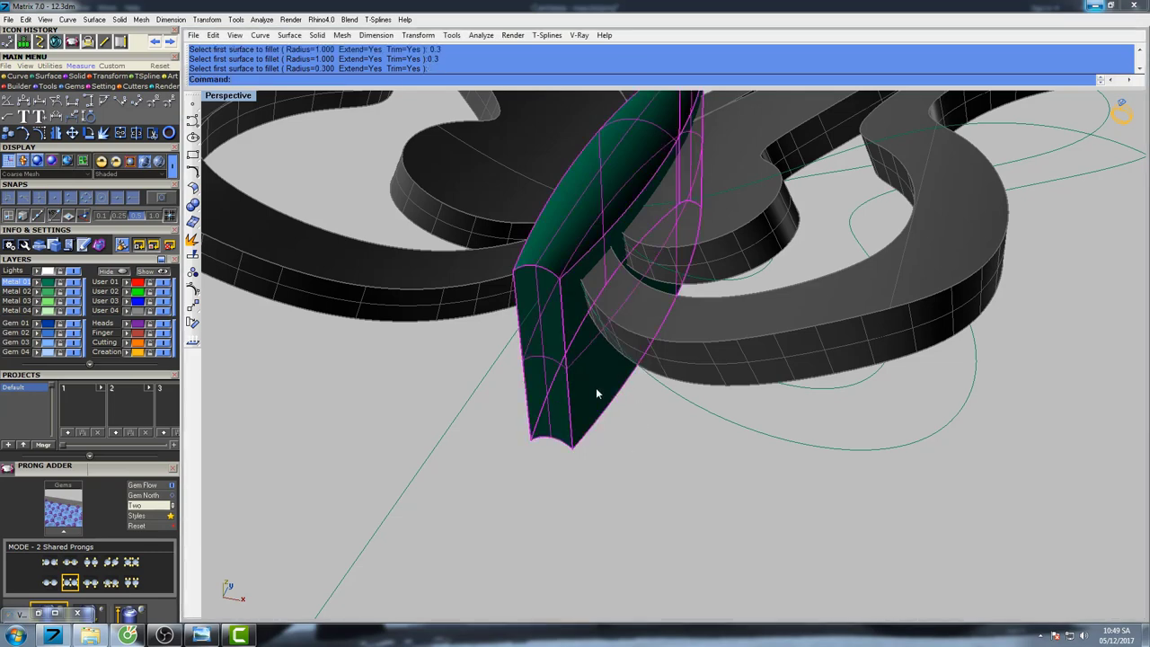
{"action": "right_click_drag", "start_coordinate": [597, 393], "coordinate": [626, 375]}
{"action": "left_click", "coordinate": [678, 400]}
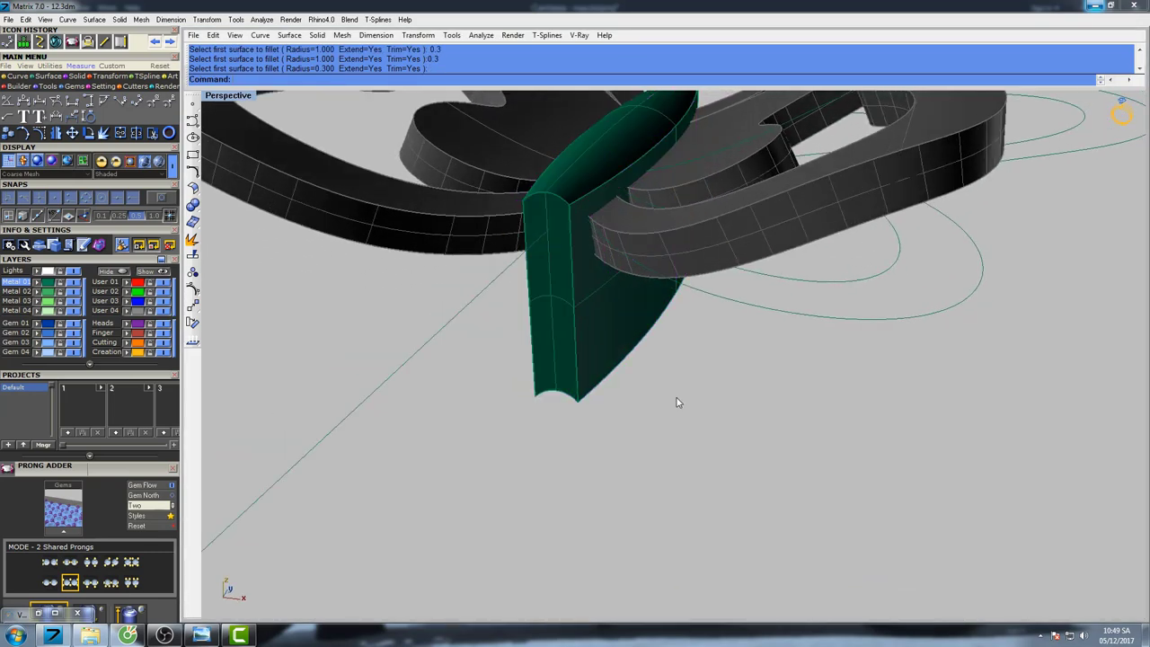
{"action": "left_click", "coordinate": [563, 284]}
{"action": "right_click_drag", "start_coordinate": [643, 325], "coordinate": [560, 299]}
{"action": "double_click", "coordinate": [229, 97]}
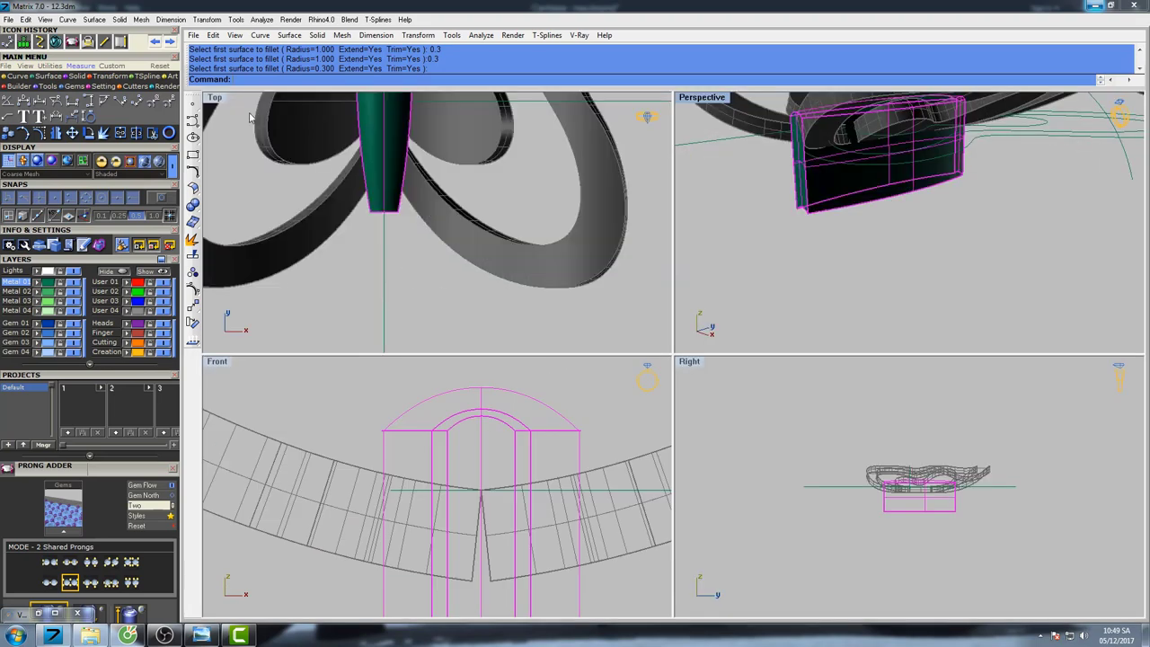
{"action": "scroll", "coordinate": [566, 475], "scroll_direction": "down", "scroll_amount": 6}
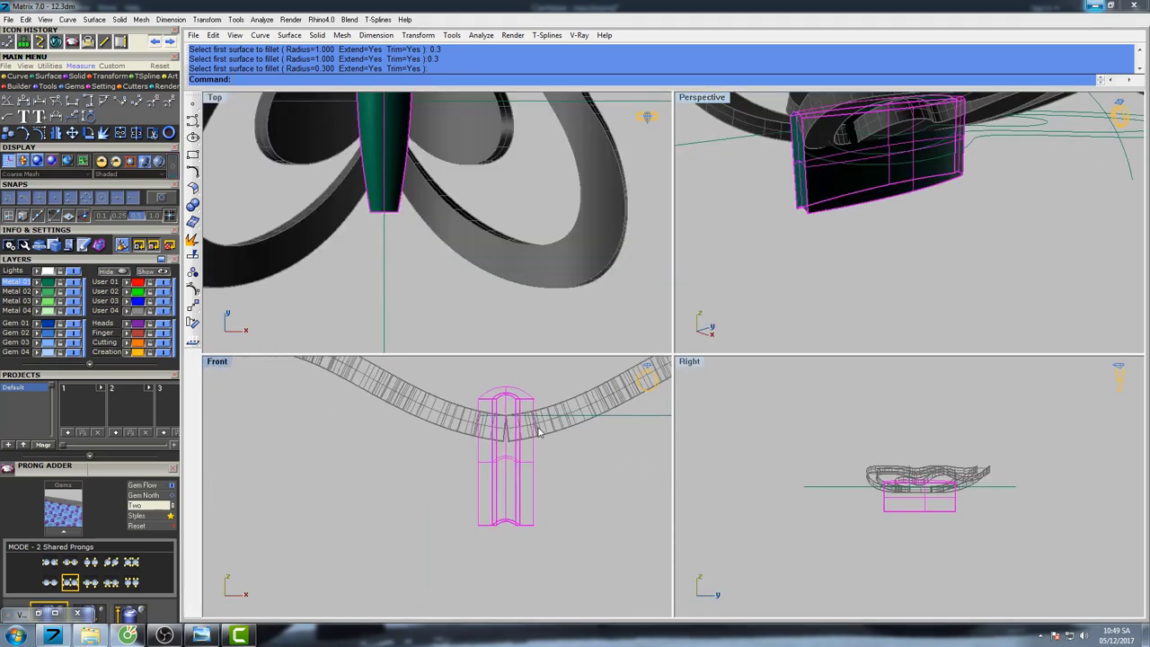
Draw a horizontal line in Front across the extruded body, level with where its side crosses the wing's underside.
{"action": "left_click", "coordinate": [23, 76]}
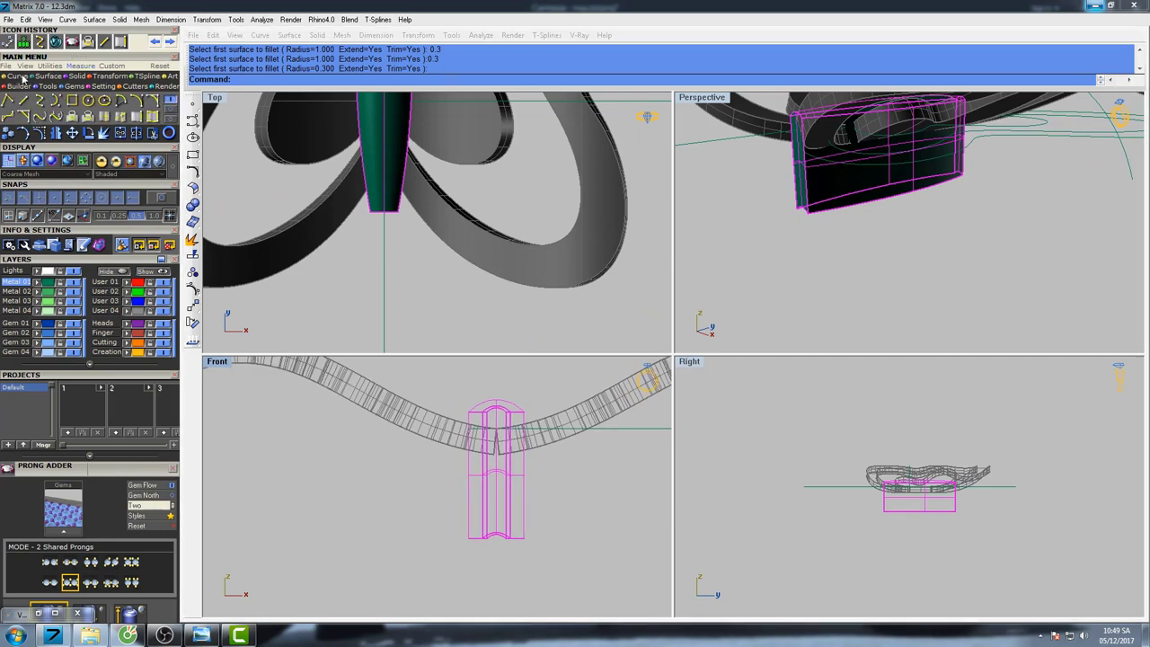
{"action": "left_click", "coordinate": [39, 117]}
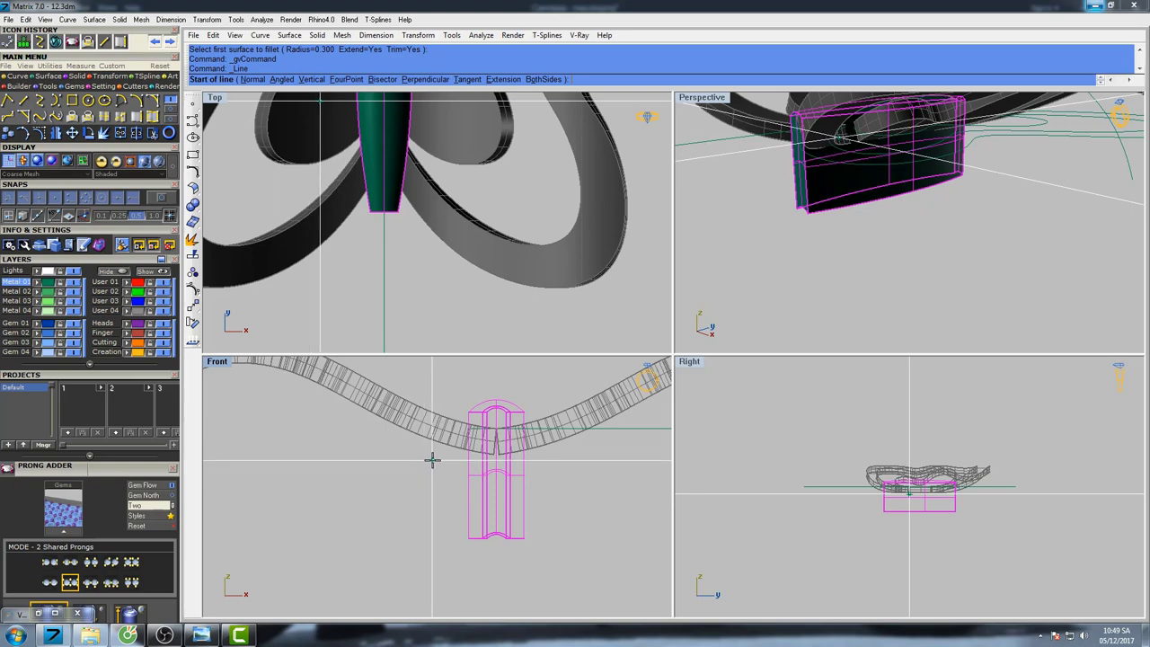
{"action": "scroll", "coordinate": [432, 460], "scroll_direction": "up", "scroll_amount": 2}
{"action": "scroll", "coordinate": [506, 467], "scroll_direction": "up", "scroll_amount": 4}
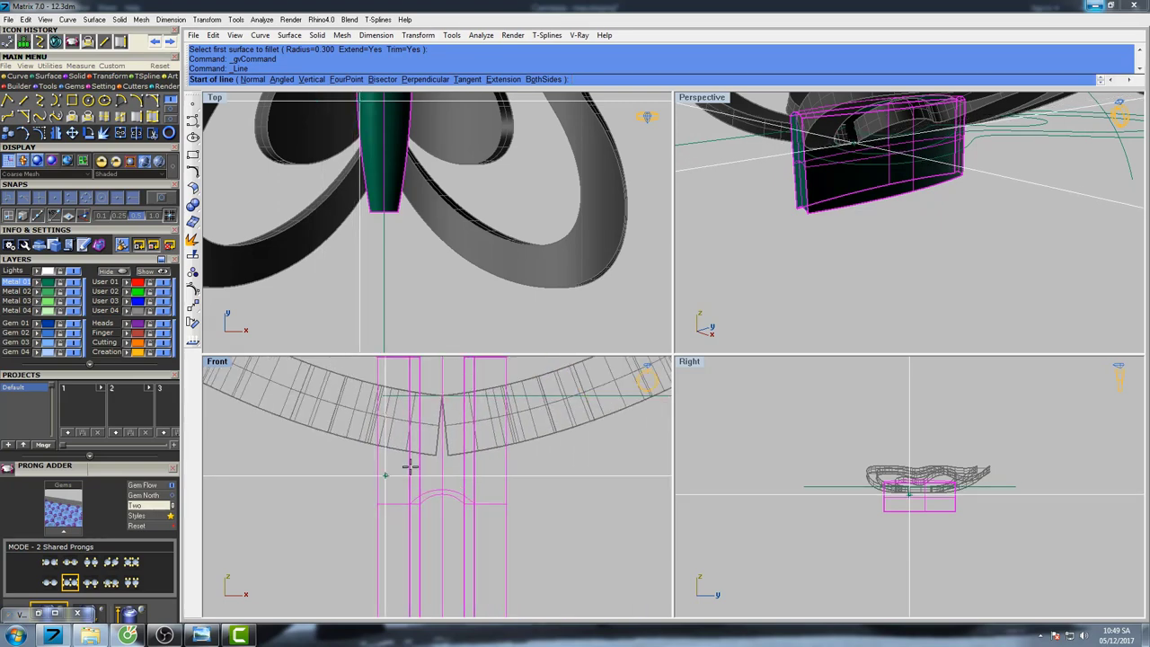
{"action": "scroll", "coordinate": [513, 442], "scroll_direction": "up", "scroll_amount": 4}
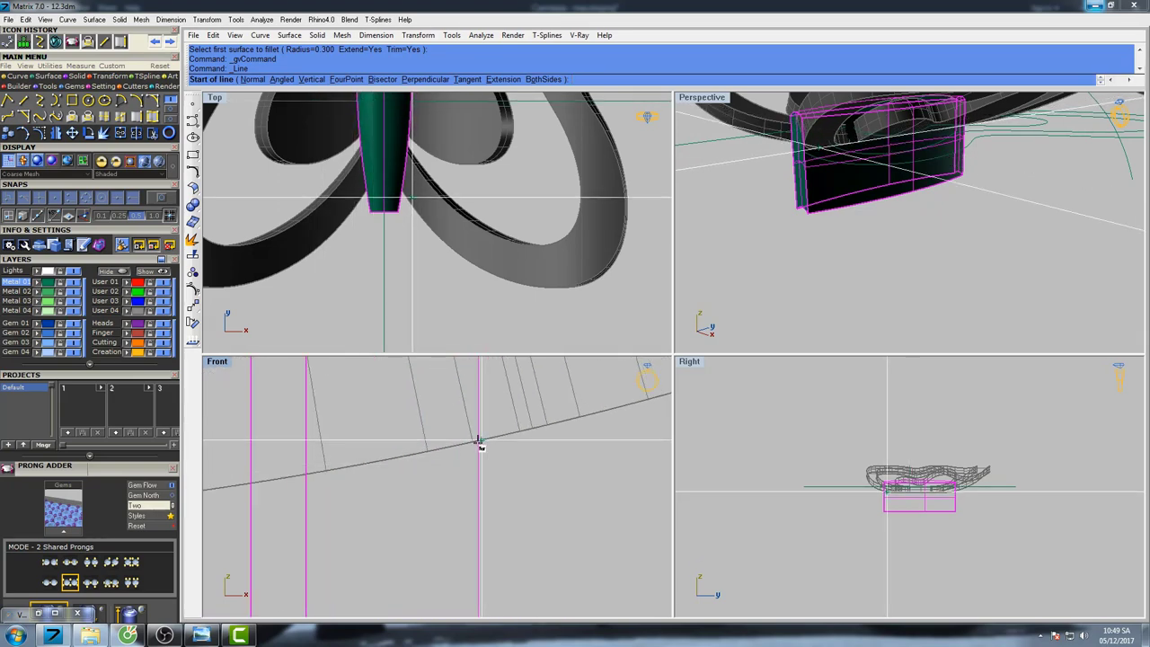
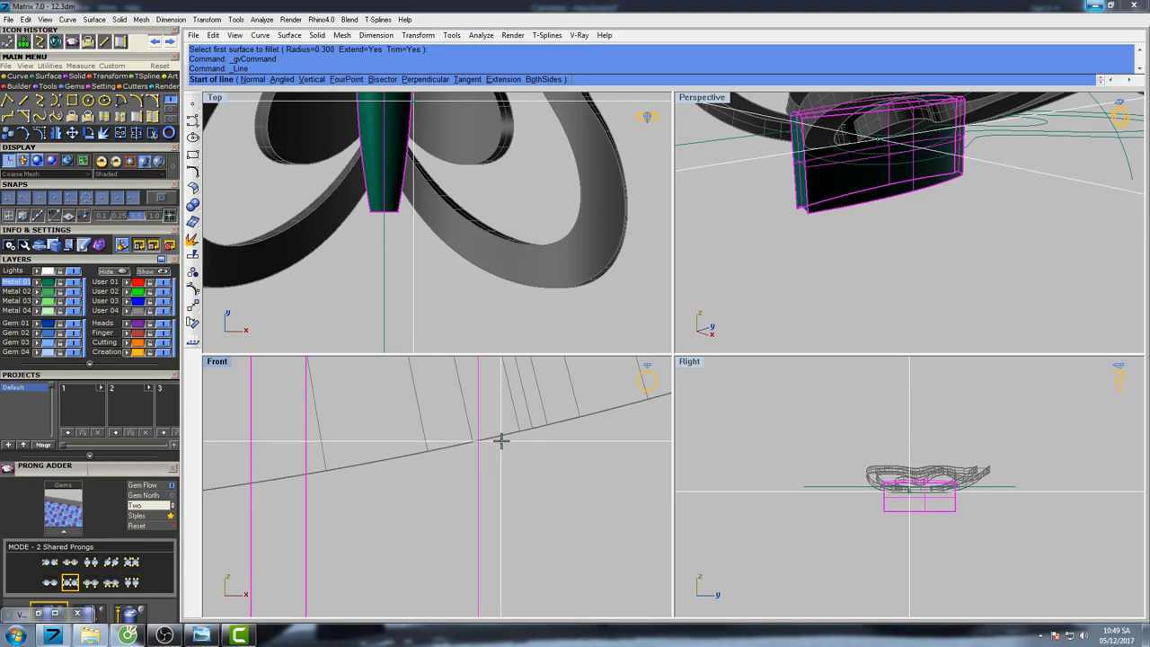
{"action": "left_click", "coordinate": [501, 438]}
{"action": "scroll", "coordinate": [503, 439], "scroll_direction": "down", "scroll_amount": 5}
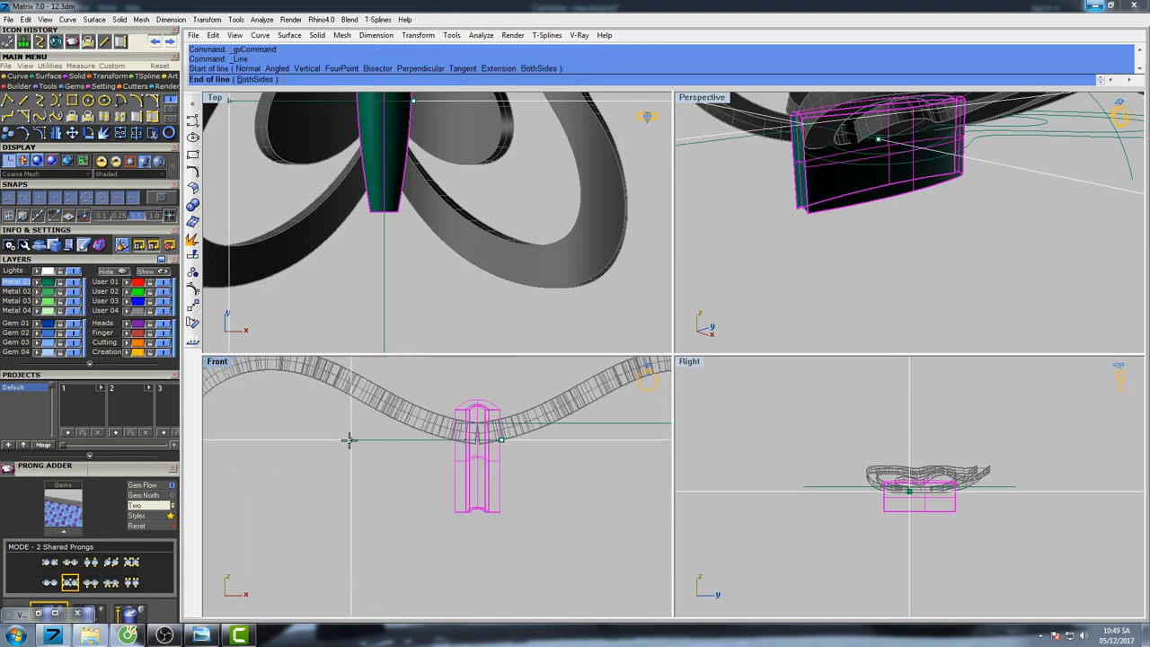
{"action": "key", "text": "Escape"}
{"action": "left_click", "coordinate": [364, 440]}
Trim away the part of the body below the horizontal line in Front and delete the cutting line.
{"action": "right_click_drag", "start_coordinate": [463, 476], "coordinate": [426, 466]}
{"action": "type", "text": "tr"}
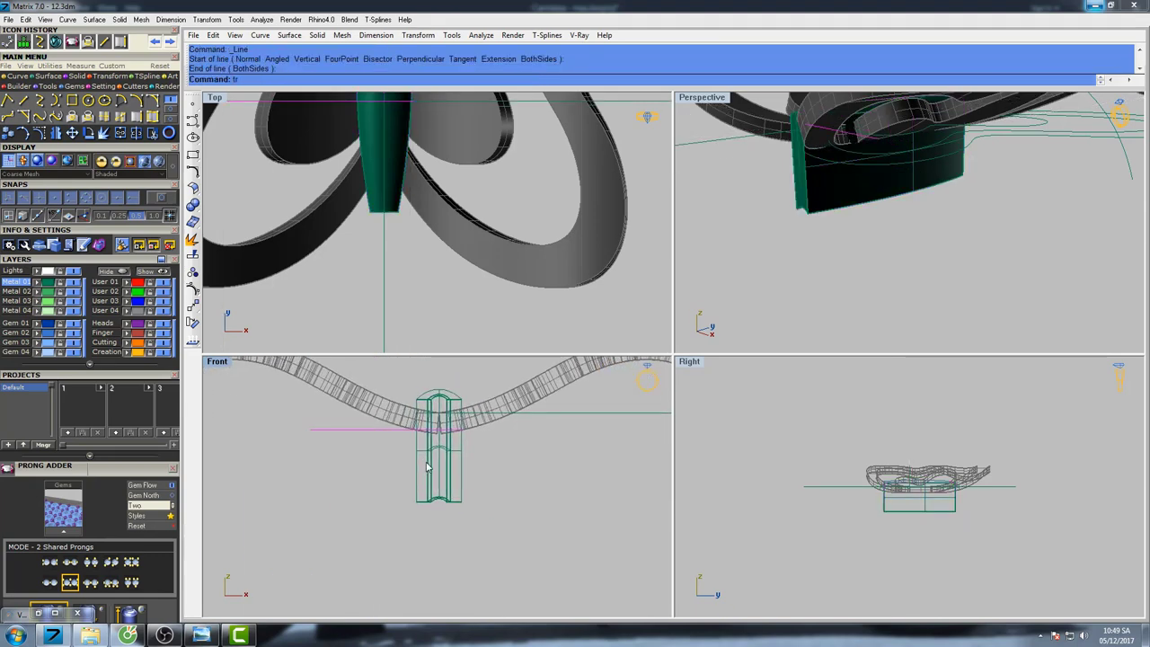
{"action": "type", "text": "im"}
{"action": "key", "text": "Return"}
{"action": "key", "text": "Return"}
{"action": "left_click", "coordinate": [452, 490]}
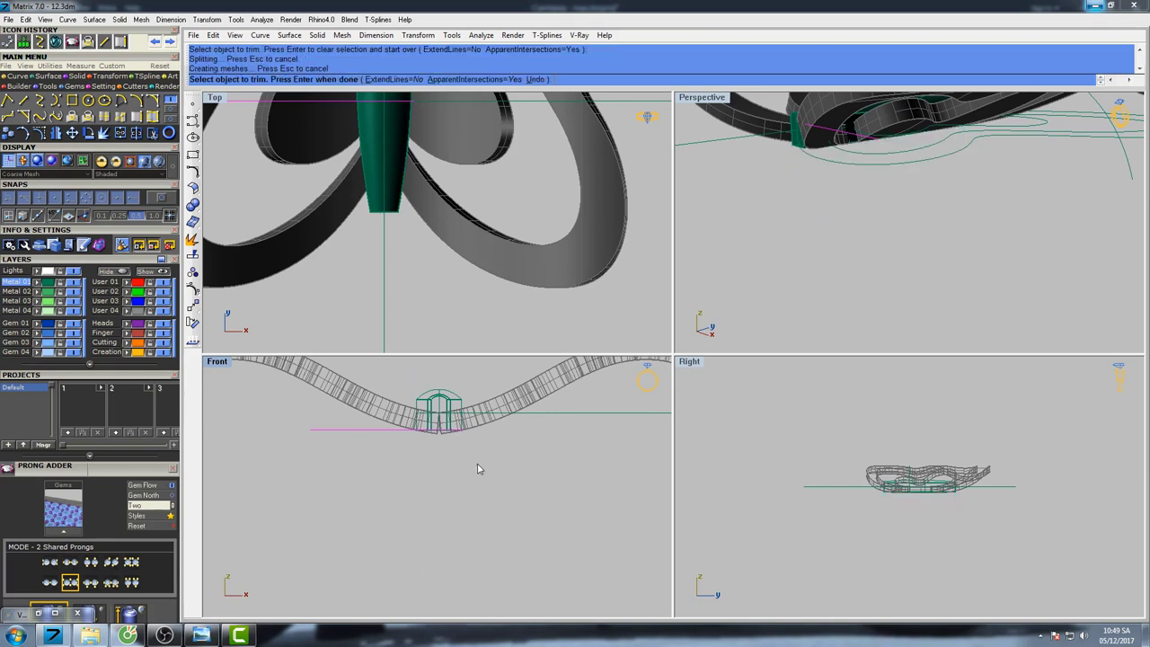
{"action": "key", "text": "Return"}
{"action": "right_click_drag", "start_coordinate": [478, 468], "coordinate": [454, 459]}
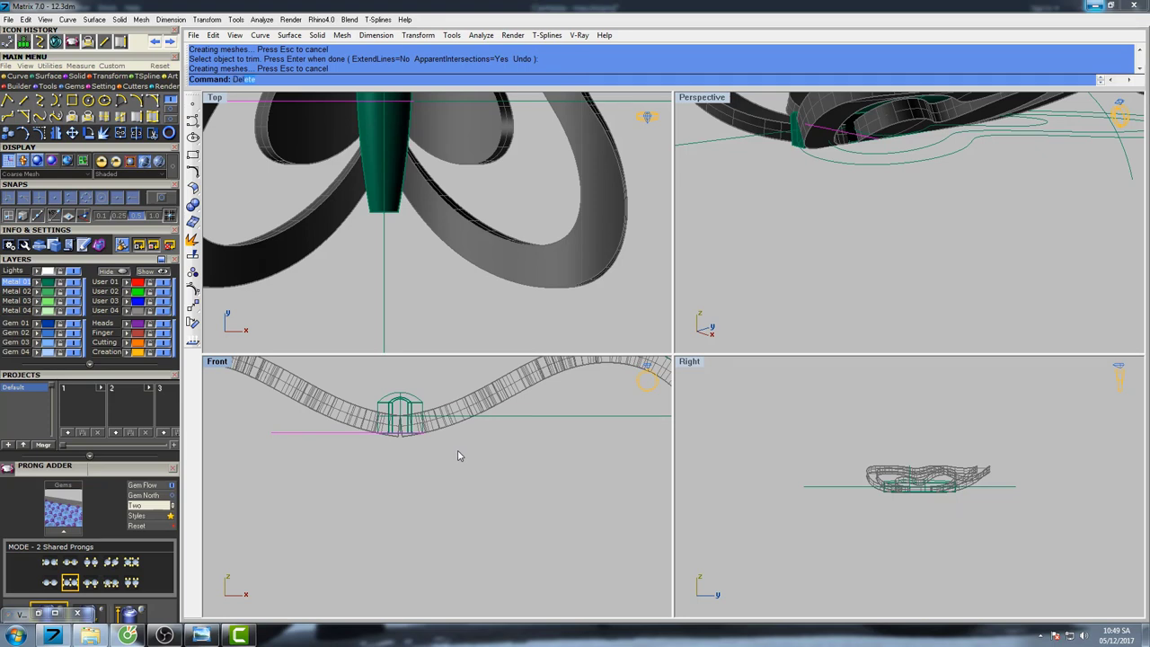
{"action": "key", "text": "Return"}
Cap the trimmed body's open underside to make it a closed solid.
{"action": "left_click", "coordinate": [399, 199]}
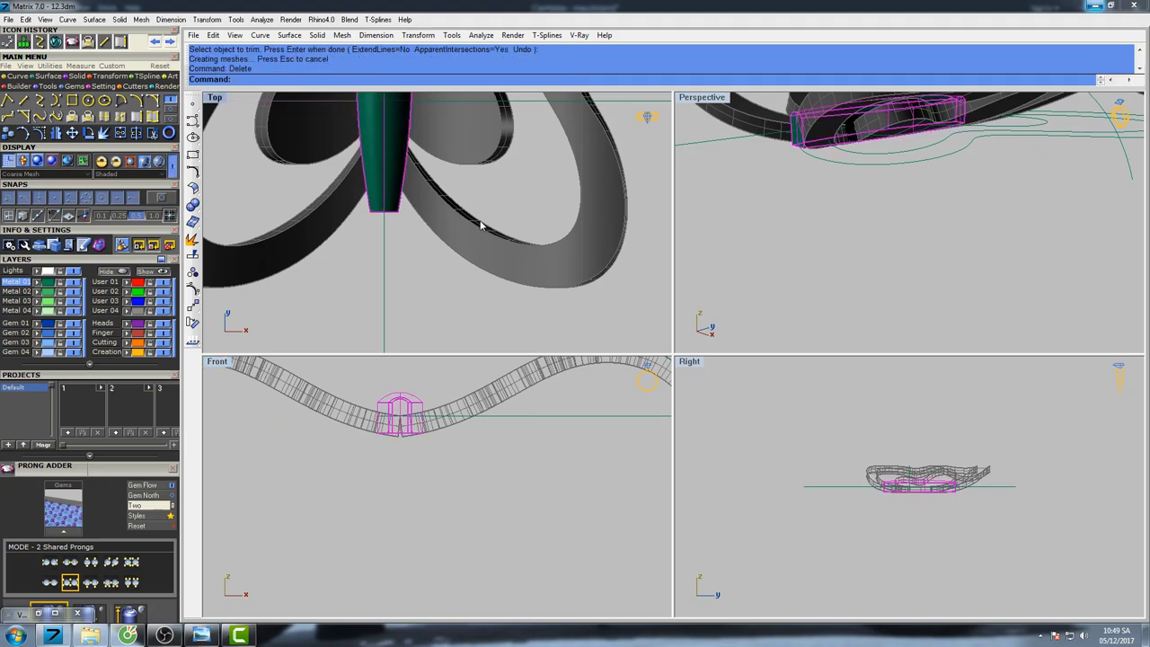
{"action": "scroll", "coordinate": [485, 261], "scroll_direction": "up", "scroll_amount": 2}
{"action": "key", "text": "Return"}
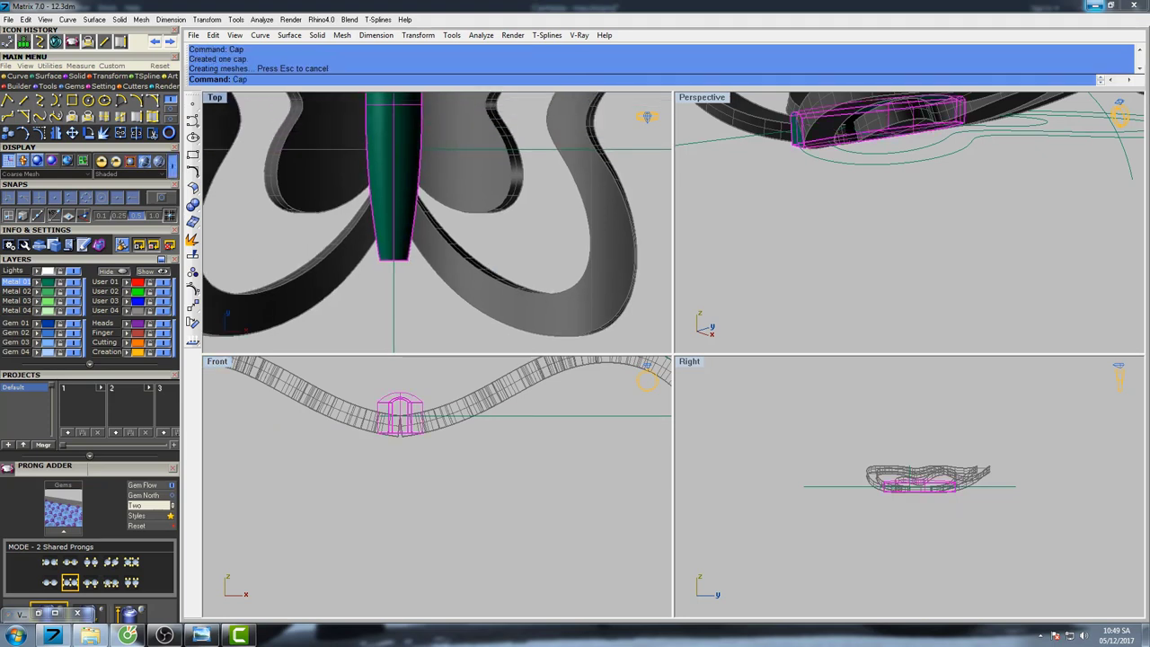
{"action": "left_click", "coordinate": [716, 104]}
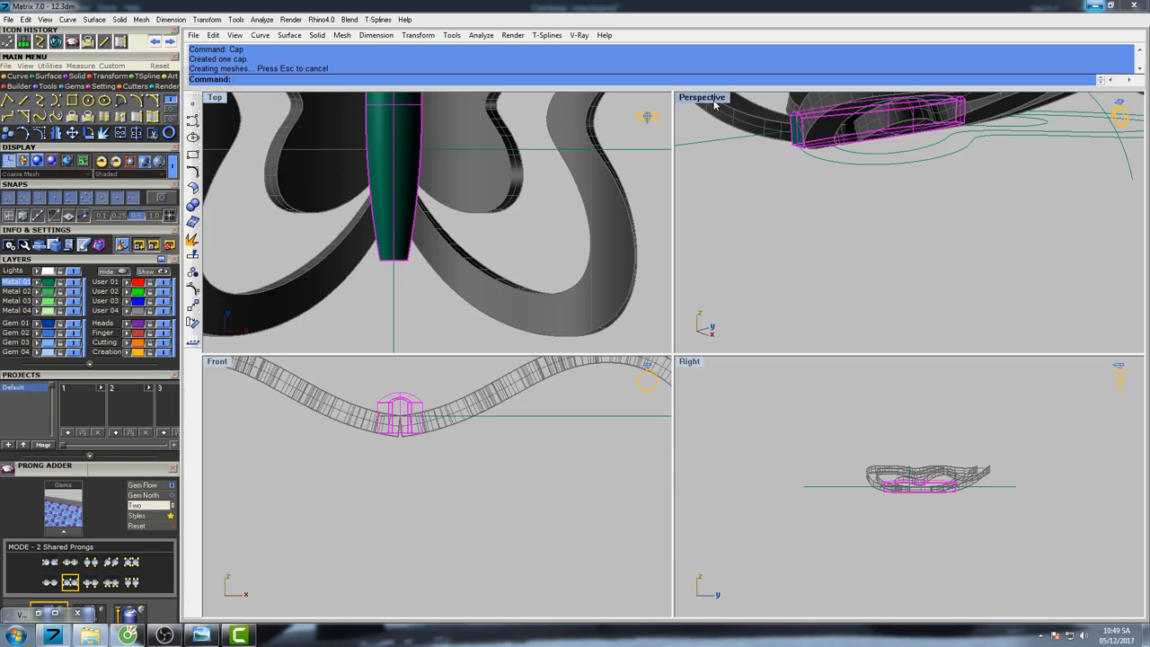
Draw a circle in Top centered on the origin, with its upper edge just below the body's upper end.
{"action": "right_click_drag", "start_coordinate": [845, 181], "coordinate": [858, 209]}
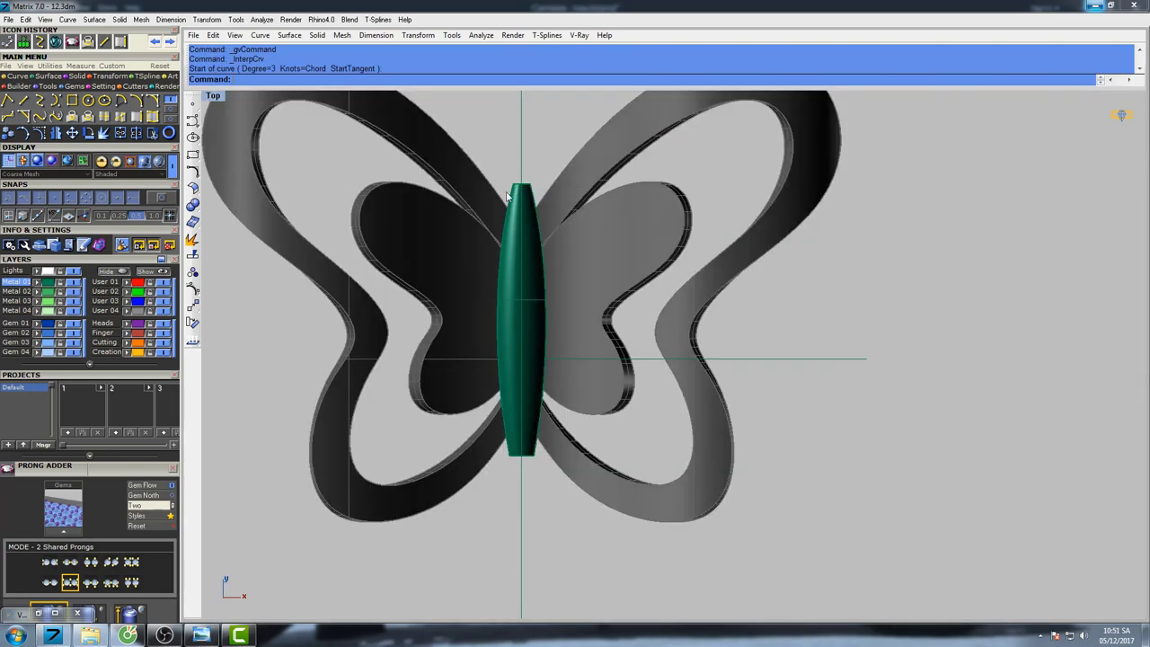
{"action": "left_click", "coordinate": [88, 100]}
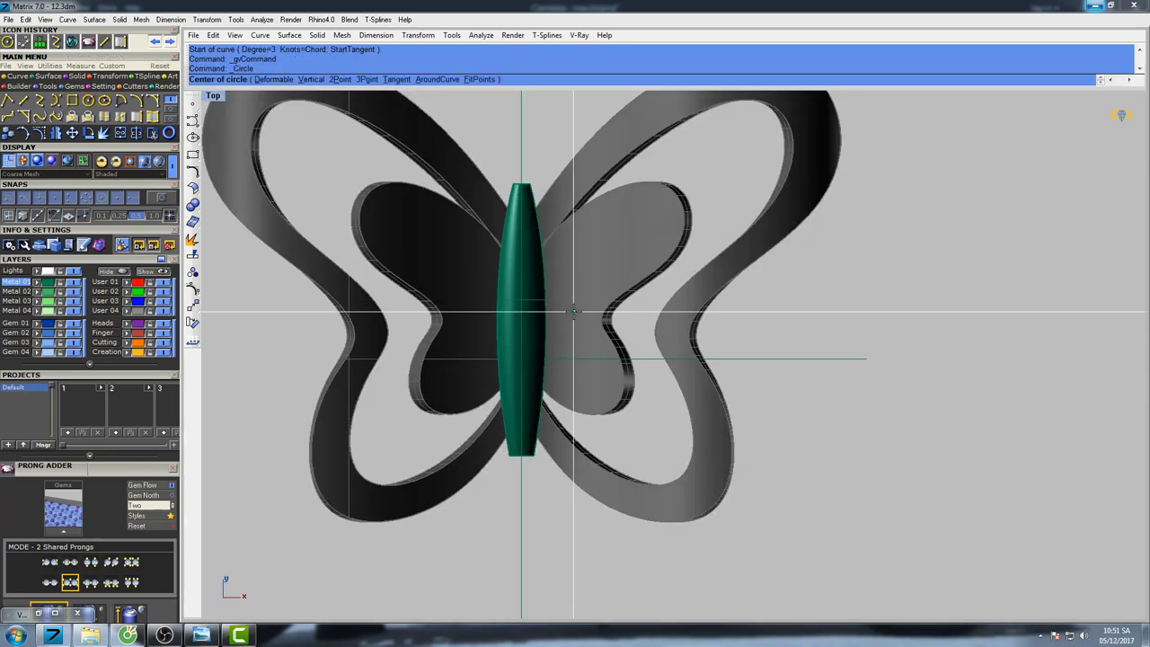
{"action": "left_click", "coordinate": [521, 360]}
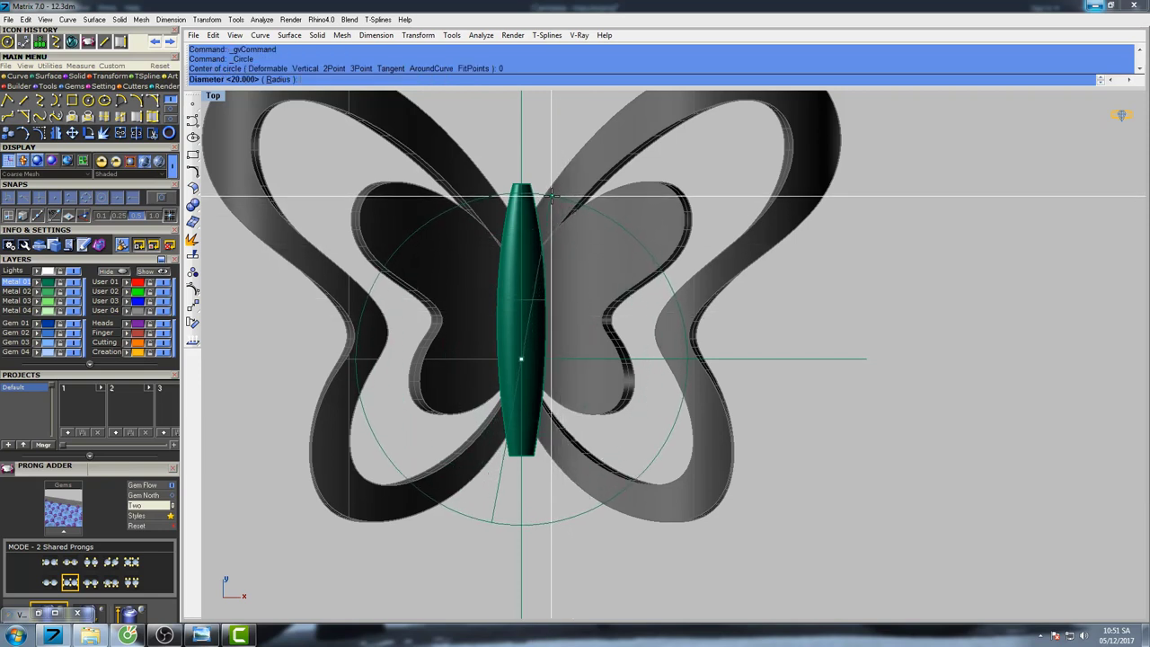
{"action": "left_click", "coordinate": [553, 195]}
{"action": "scroll", "coordinate": [565, 236], "scroll_direction": "down", "scroll_amount": 5}
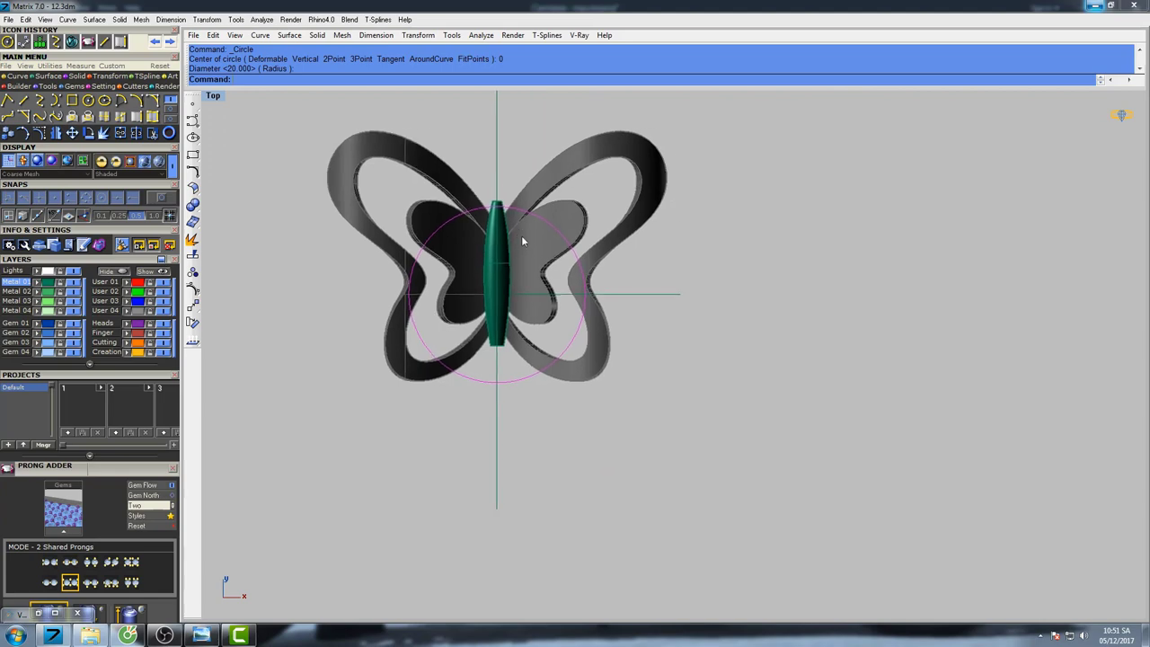
Move the circle straight up in Top so its lowest point meets the body's lower end.
{"action": "type", "text": "ove"}
{"action": "key", "text": "Return"}
{"action": "left_click", "coordinate": [549, 332]}
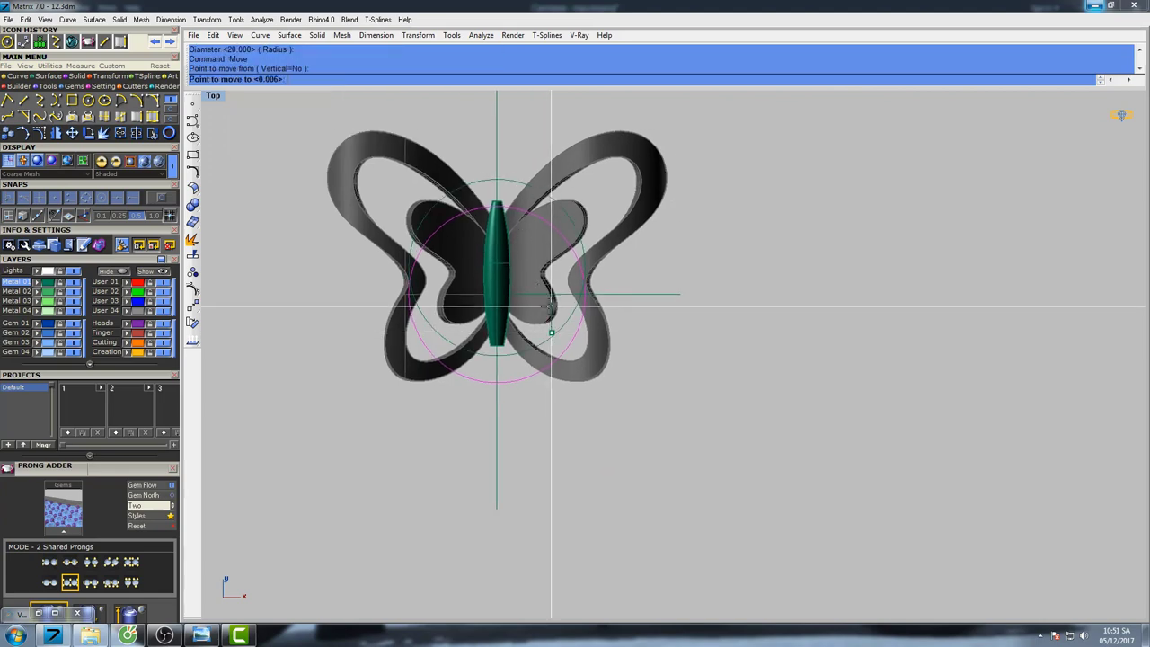
{"action": "left_click", "coordinate": [501, 345]}
{"action": "scroll", "coordinate": [501, 345], "scroll_direction": "up", "scroll_amount": 10}
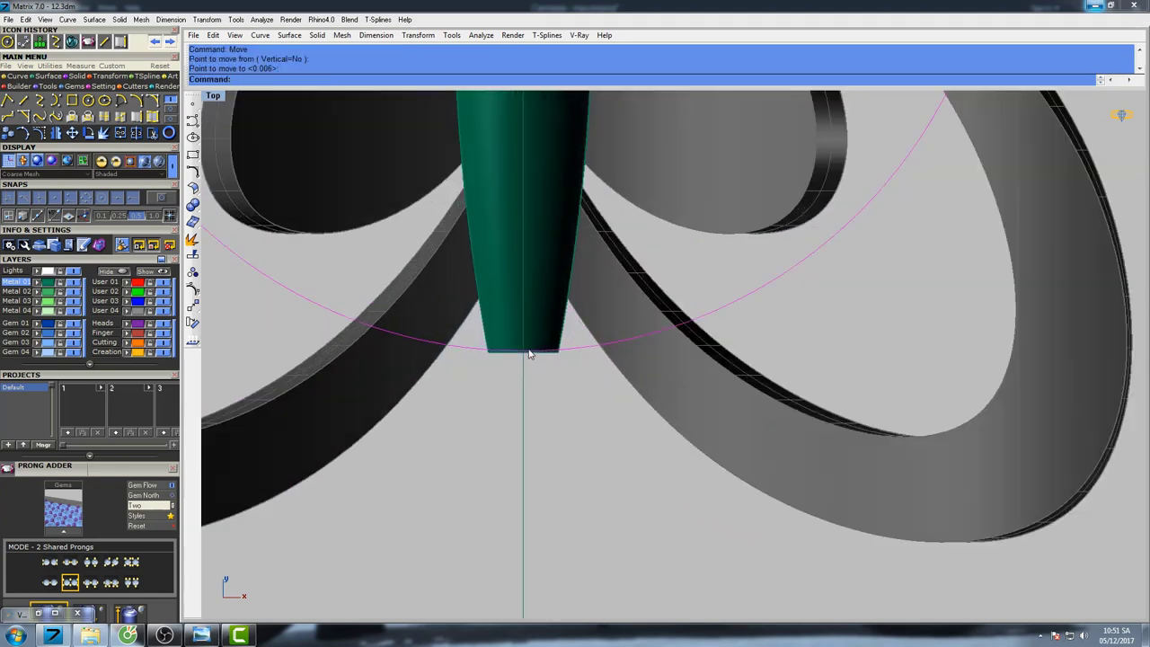
{"action": "scroll", "coordinate": [554, 352], "scroll_direction": "down", "scroll_amount": 3}
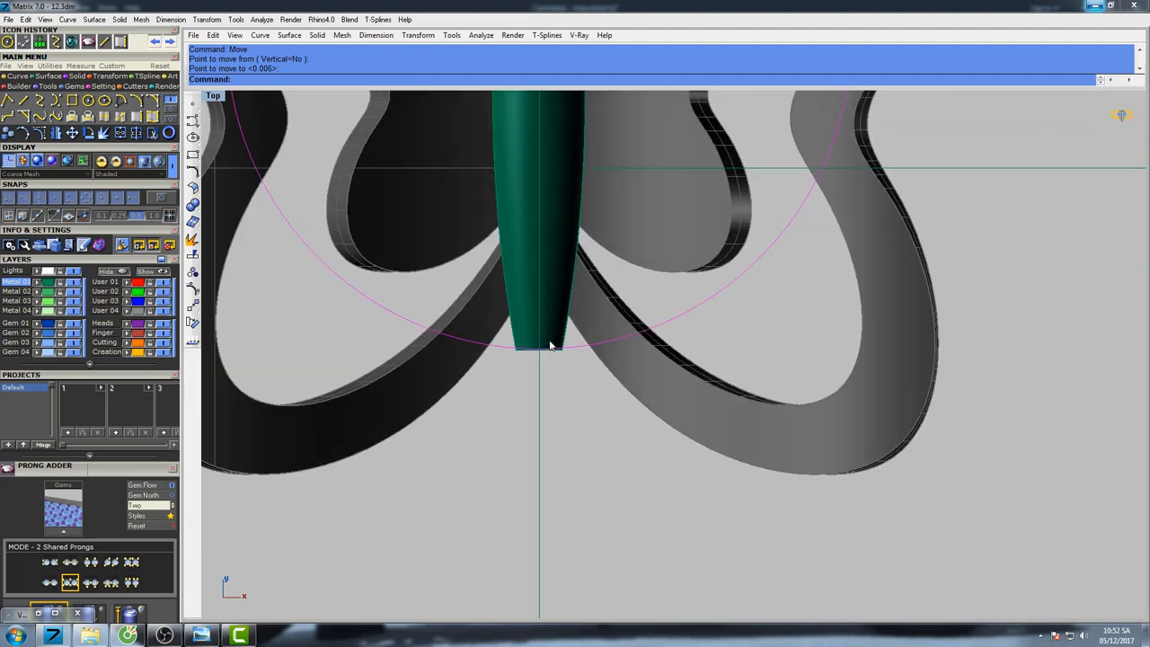
{"action": "scroll", "coordinate": [551, 345], "scroll_direction": "down", "scroll_amount": 3}
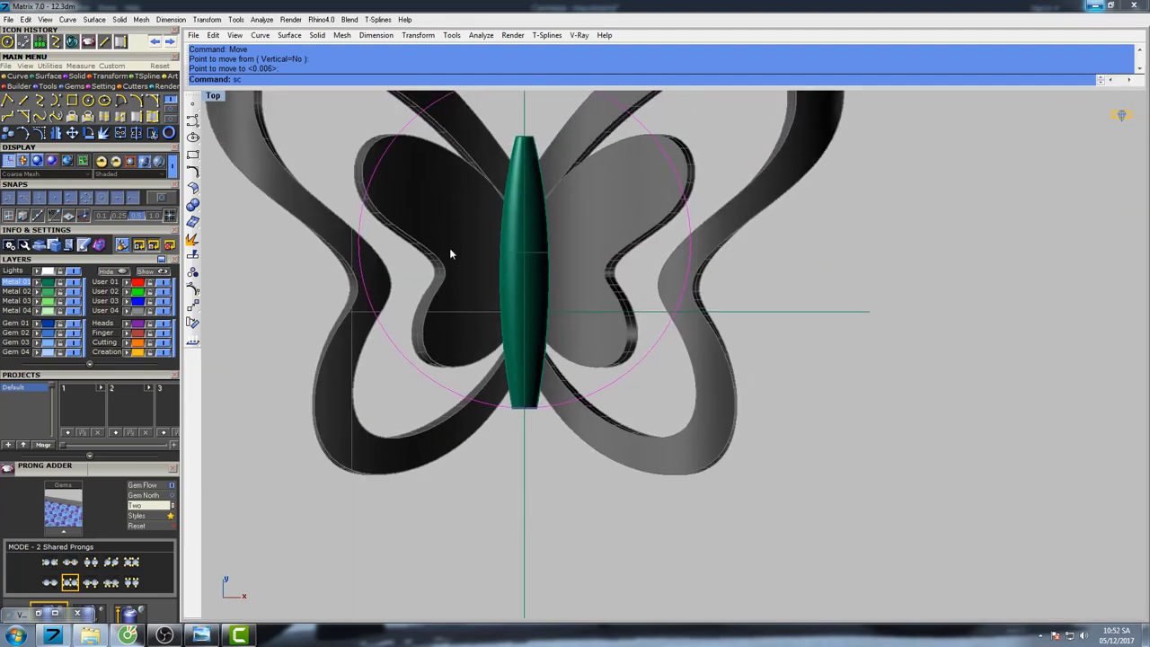
Scale the circle horizontally with Scale1D about the origin to about 0.22, forming a narrow ellipse slightly wider than the body.
{"action": "left_click", "coordinate": [244, 109]}
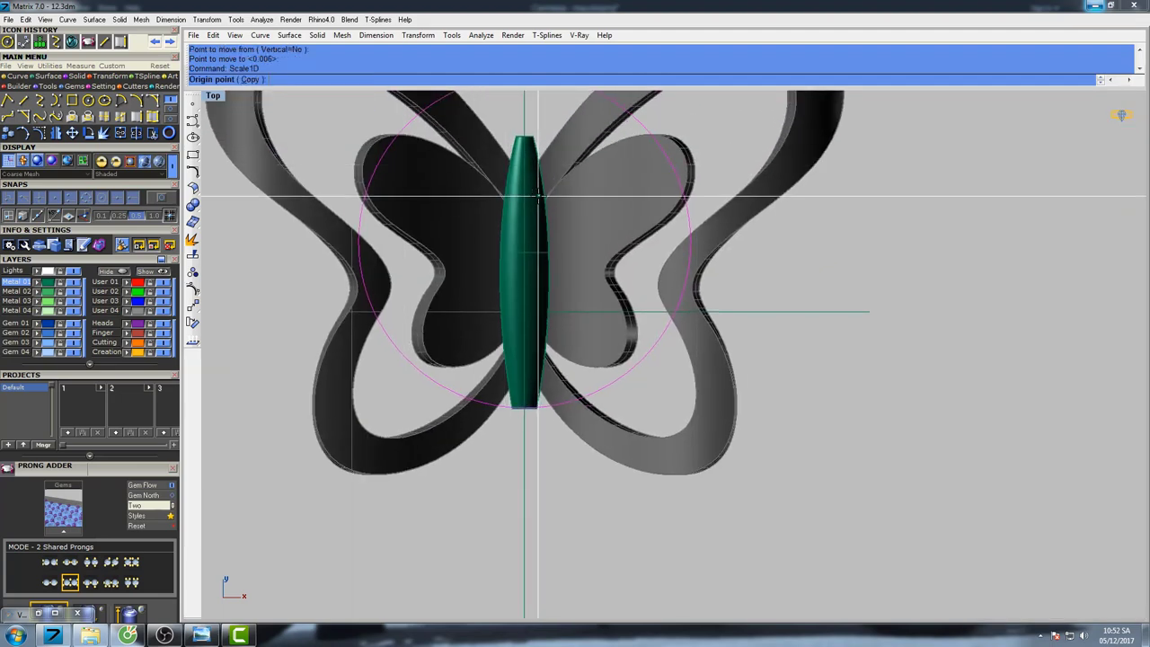
{"action": "right_click_drag", "start_coordinate": [538, 196], "coordinate": [501, 198]}
{"action": "type", "text": "0"}
{"action": "key", "text": "Return"}
{"action": "left_click", "coordinate": [937, 320]}
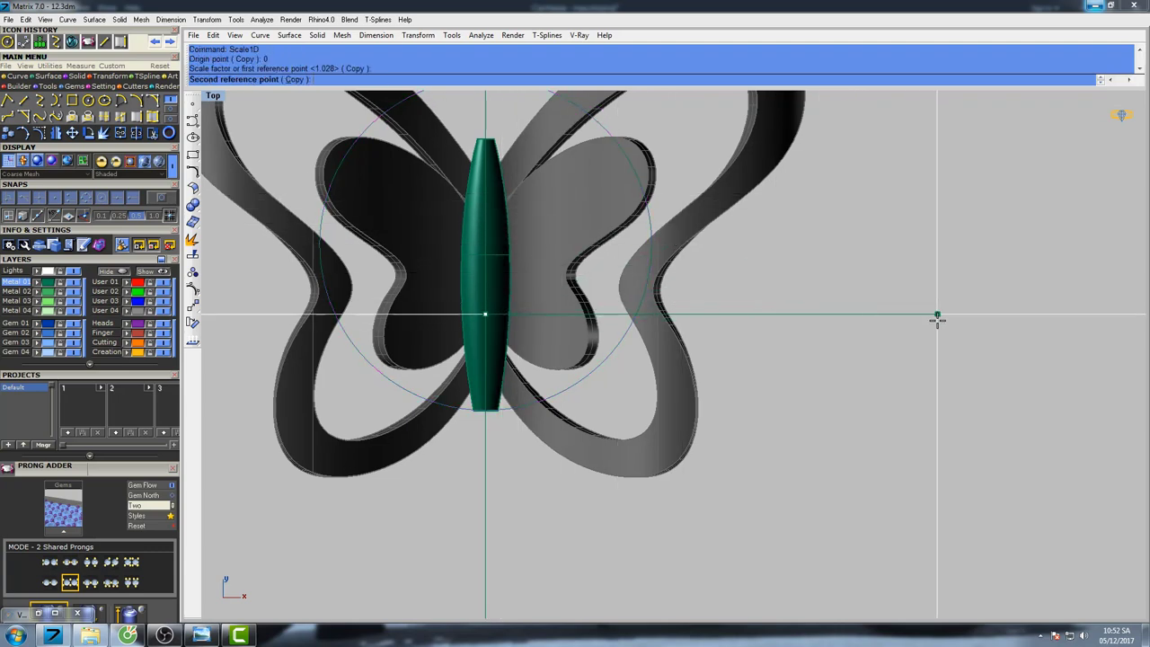
{"action": "left_click", "coordinate": [641, 307]}
Scale the ellipse vertically with Scale1D from the body's lower end so its top meets the body's upper end.
{"action": "scroll", "coordinate": [503, 414], "scroll_direction": "up", "scroll_amount": 5}
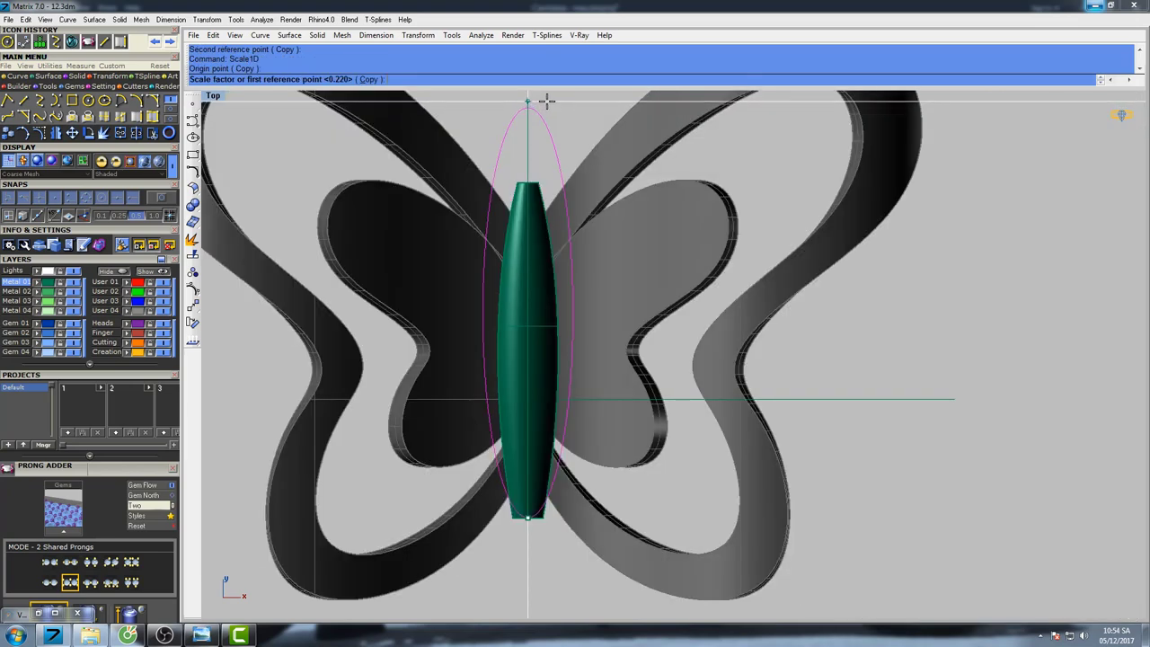
{"action": "left_click", "coordinate": [528, 100]}
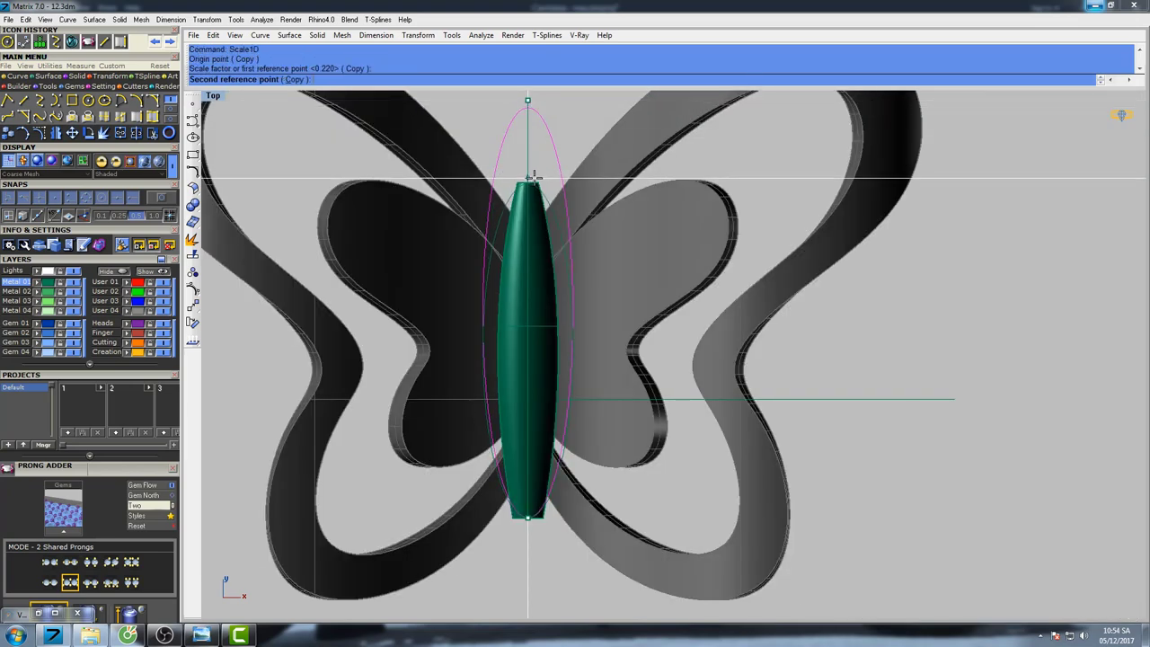
{"action": "left_click", "coordinate": [536, 181]}
{"action": "right_click_drag", "start_coordinate": [551, 349], "coordinate": [558, 289]}
{"action": "scroll", "coordinate": [551, 410], "scroll_direction": "up", "scroll_amount": 2}
{"action": "right_click_drag", "start_coordinate": [562, 211], "coordinate": [580, 274]}
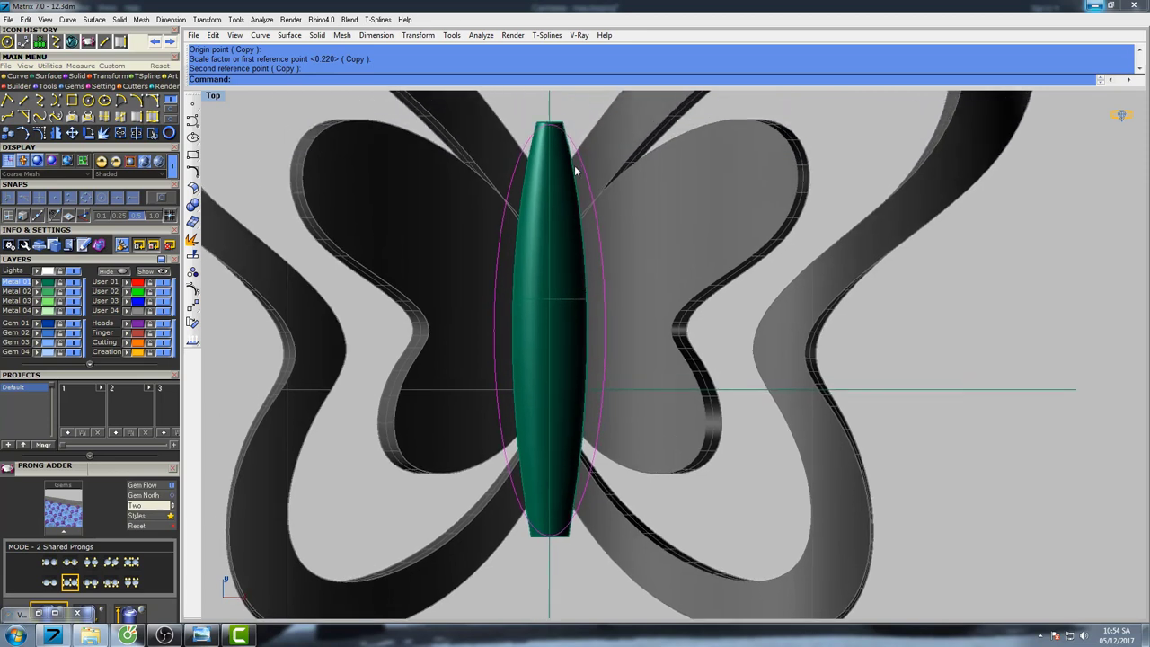
{"action": "right_click_drag", "start_coordinate": [574, 160], "coordinate": [573, 177]}
{"action": "right_click_drag", "start_coordinate": [597, 228], "coordinate": [587, 203]}
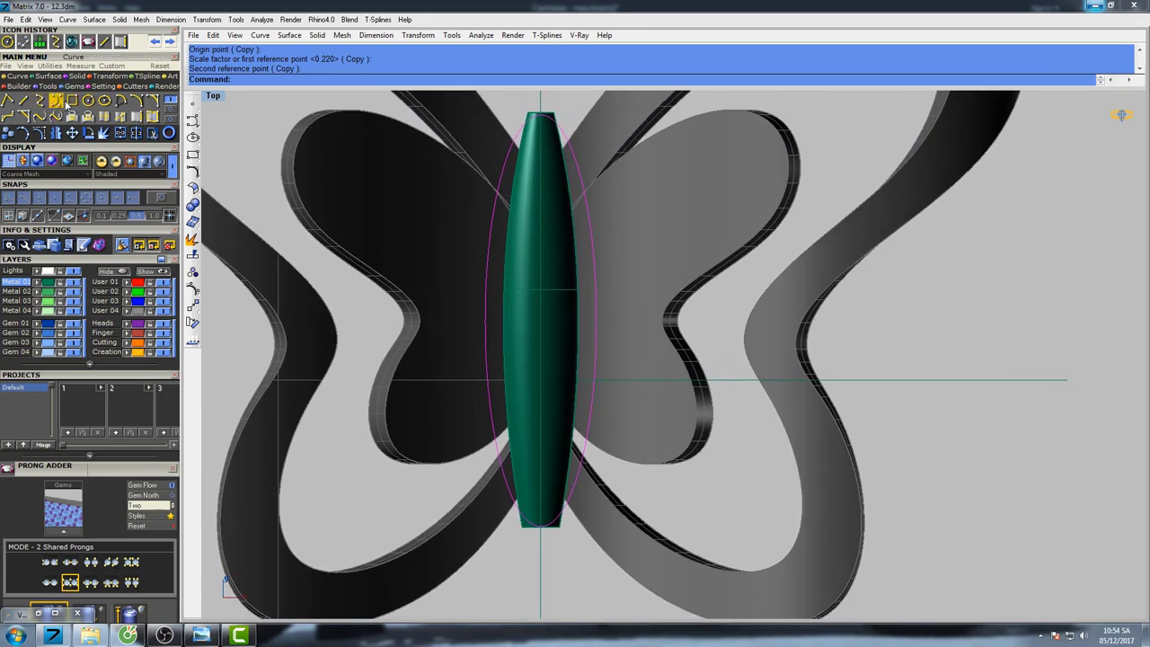
Draw a wide rectangle across the body, leaving only the ellipse's upper and lower tips outside it.
{"action": "left_click", "coordinate": [68, 101]}
{"action": "left_click", "coordinate": [311, 152]}
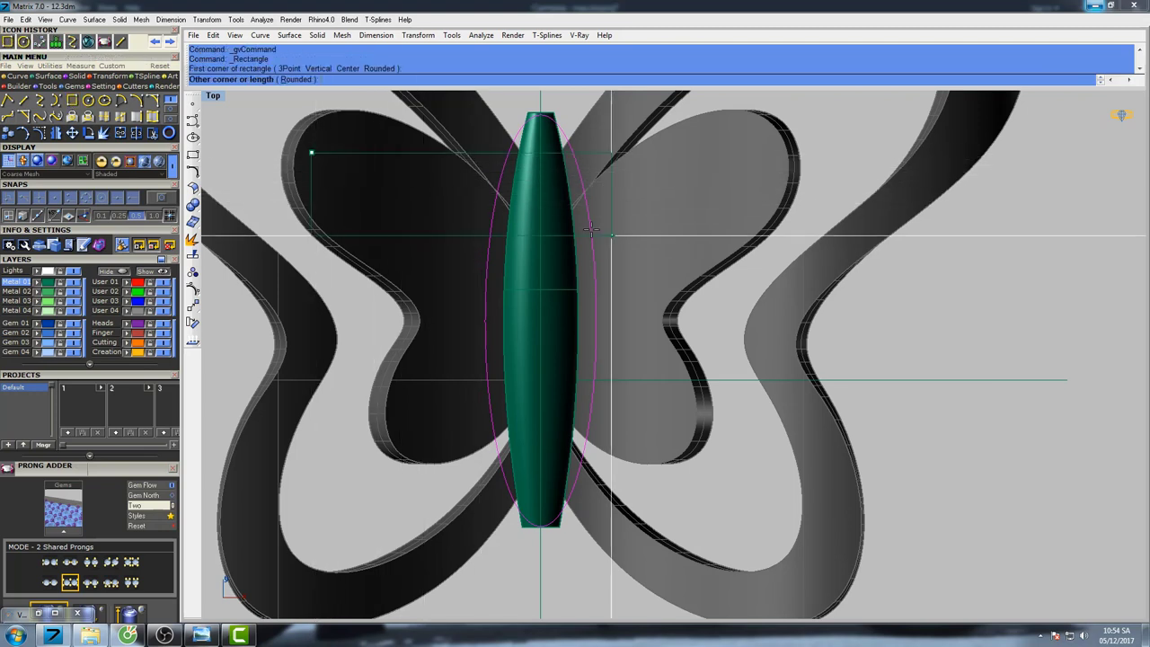
{"action": "left_click", "coordinate": [979, 503]}
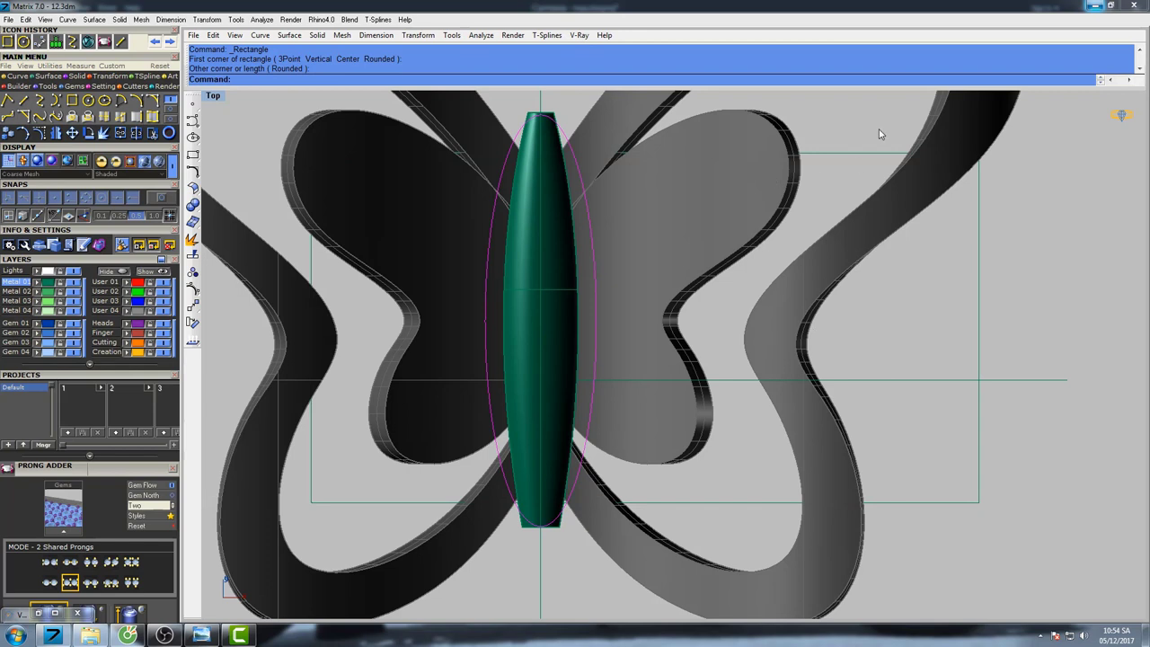
Trim away both long sides of the ellipse inside the rectangle, keeping only the upper and lower end arcs.
{"action": "left_click", "coordinate": [858, 153]}
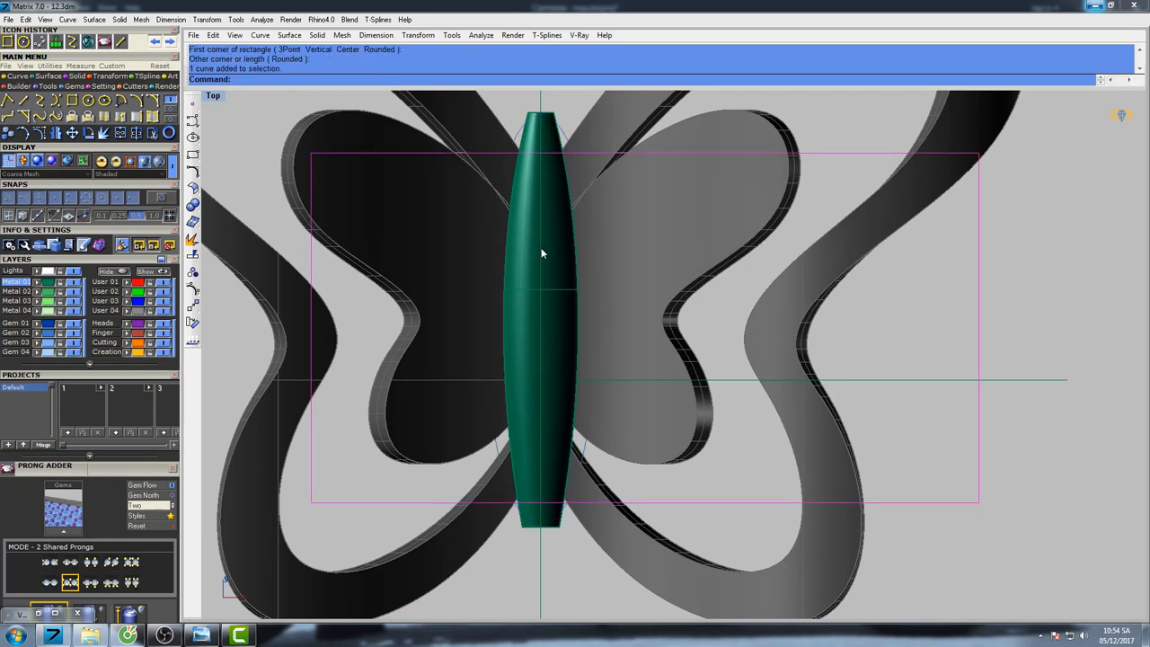
{"action": "right_click_drag", "start_coordinate": [651, 268], "coordinate": [621, 264]}
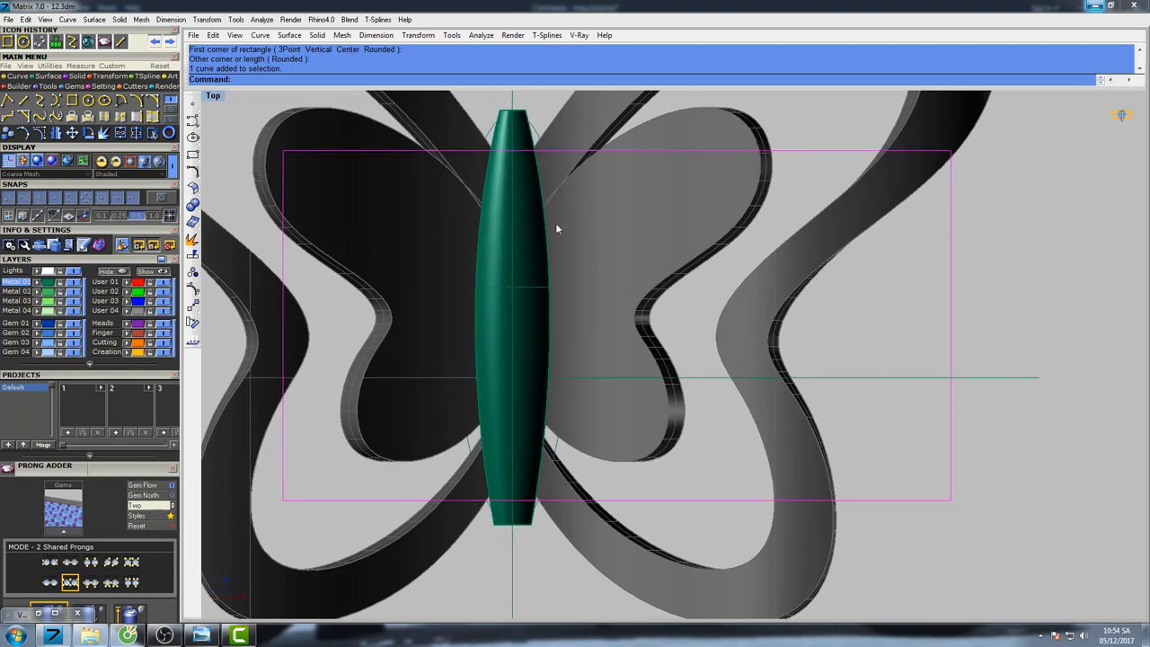
{"action": "right_click_drag", "start_coordinate": [555, 224], "coordinate": [607, 262]}
{"action": "type", "text": "im"}
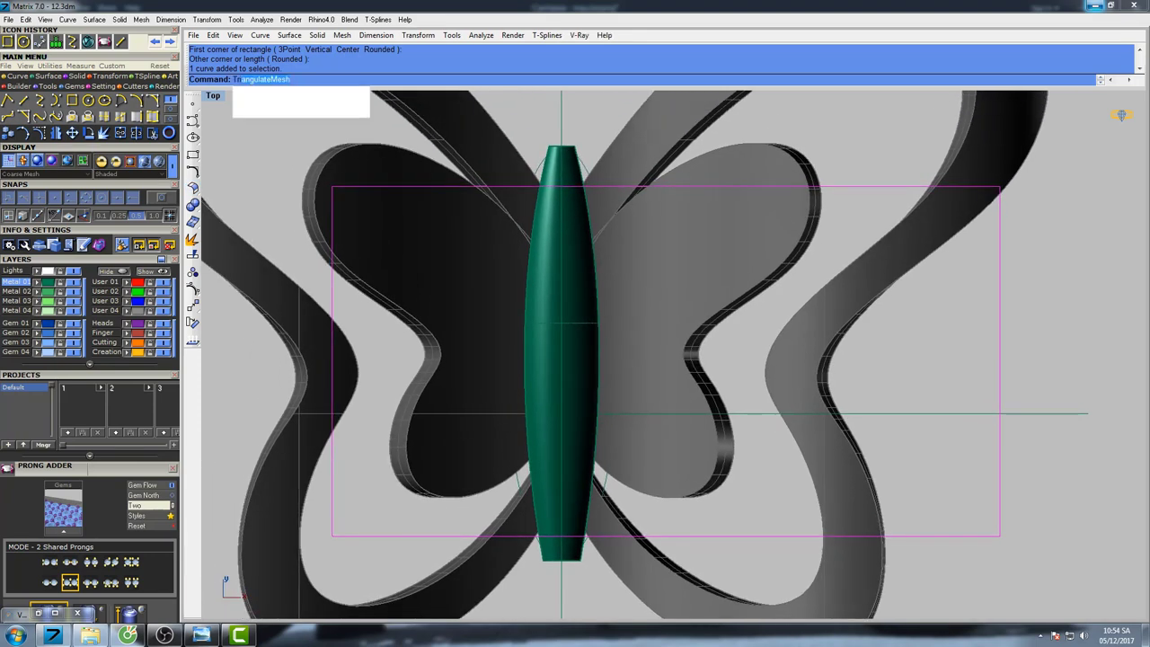
{"action": "key", "text": "Return"}
{"action": "left_click", "coordinate": [606, 479]}
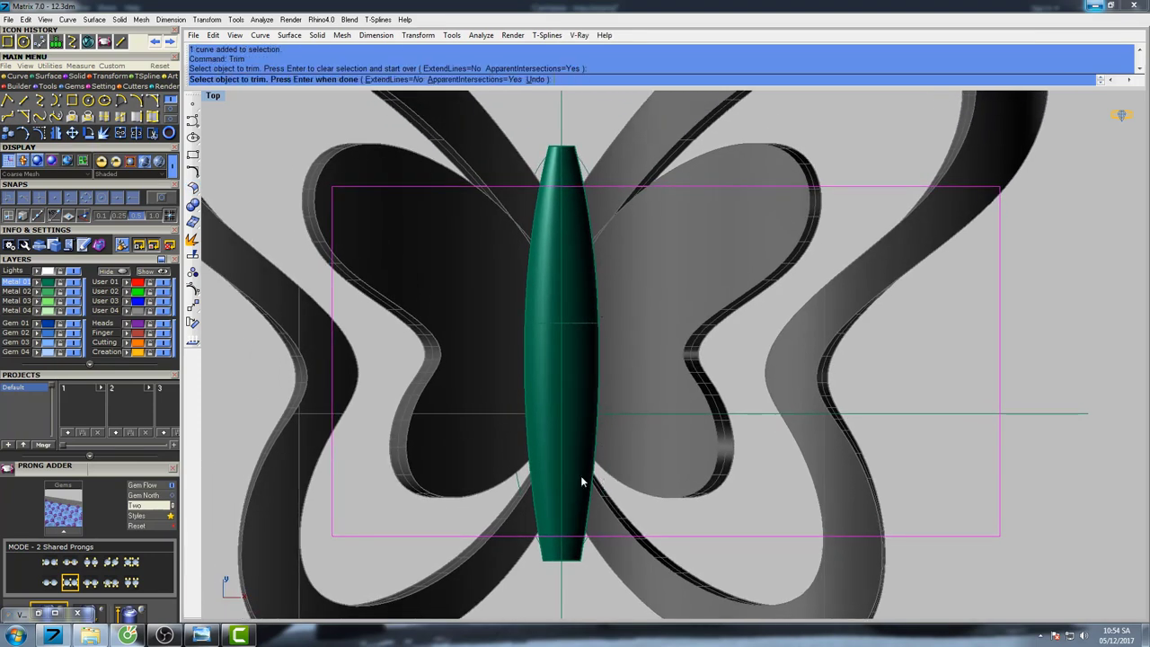
{"action": "left_click", "coordinate": [519, 478]}
{"action": "key", "text": "Return"}
{"action": "right_click_drag", "start_coordinate": [685, 283], "coordinate": [632, 274]}
{"action": "key", "text": "Escape"}
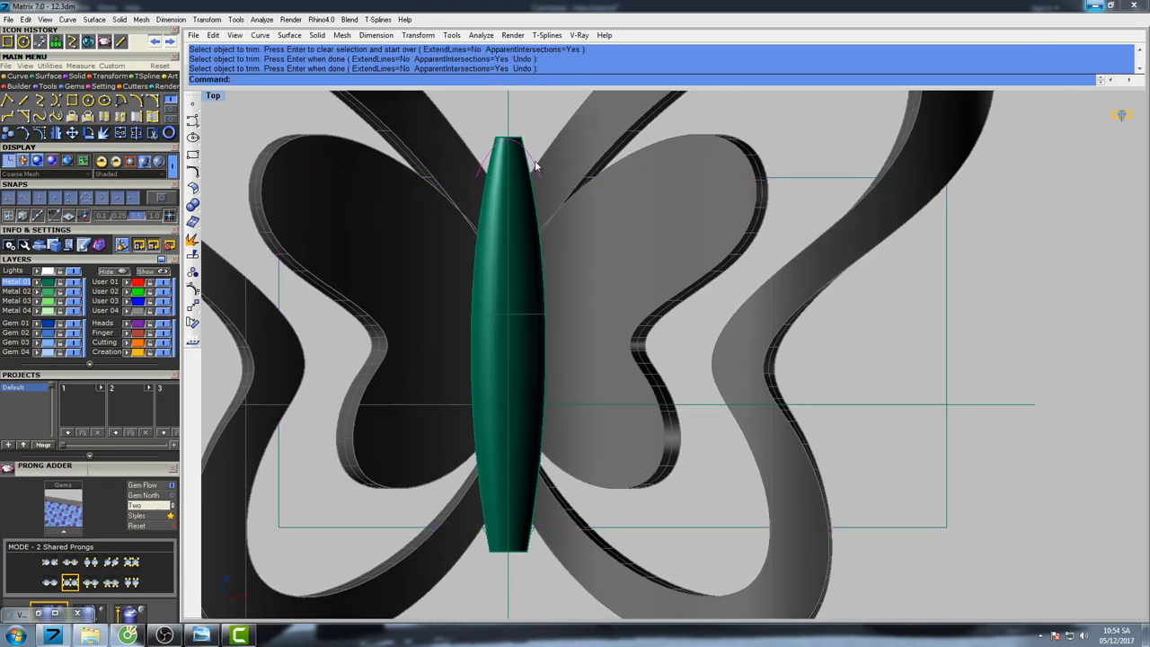
Rebuild the upper and lower end arcs with 7 points and degree 3, deleting the input curves.
{"action": "scroll", "coordinate": [539, 490], "scroll_direction": "up", "scroll_amount": 5}
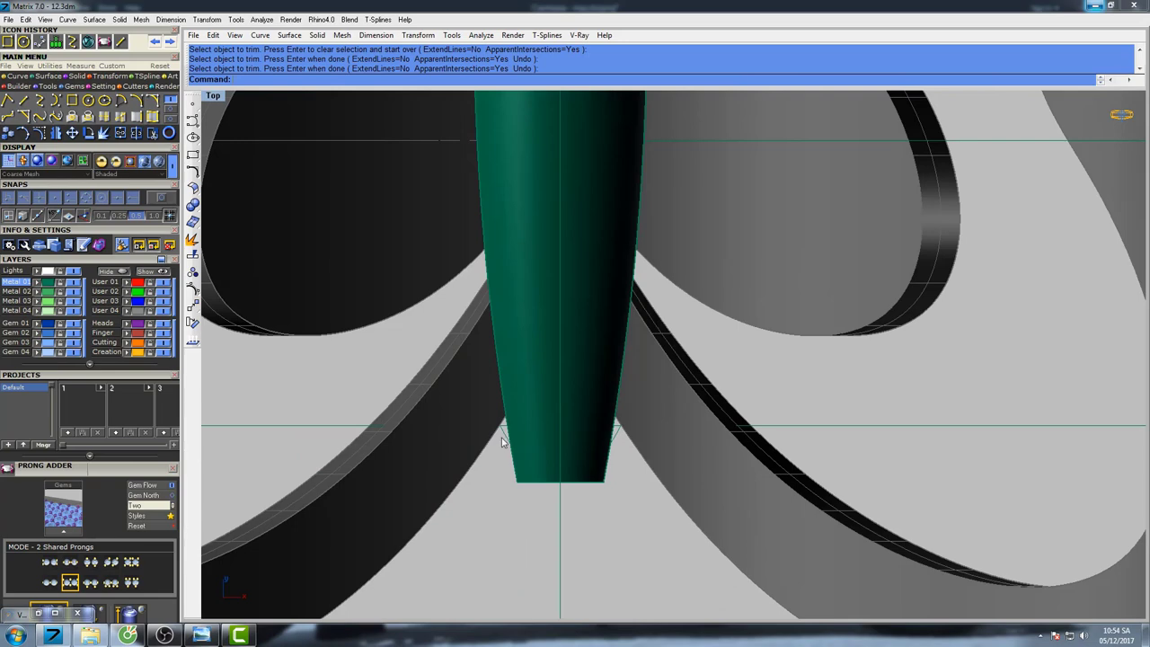
{"action": "scroll", "coordinate": [530, 432], "scroll_direction": "down", "scroll_amount": 4}
{"action": "scroll", "coordinate": [530, 433], "scroll_direction": "up", "scroll_amount": 8}
{"action": "right_click_drag", "start_coordinate": [530, 433], "coordinate": [476, 414]}
{"action": "type", "text": "build"}
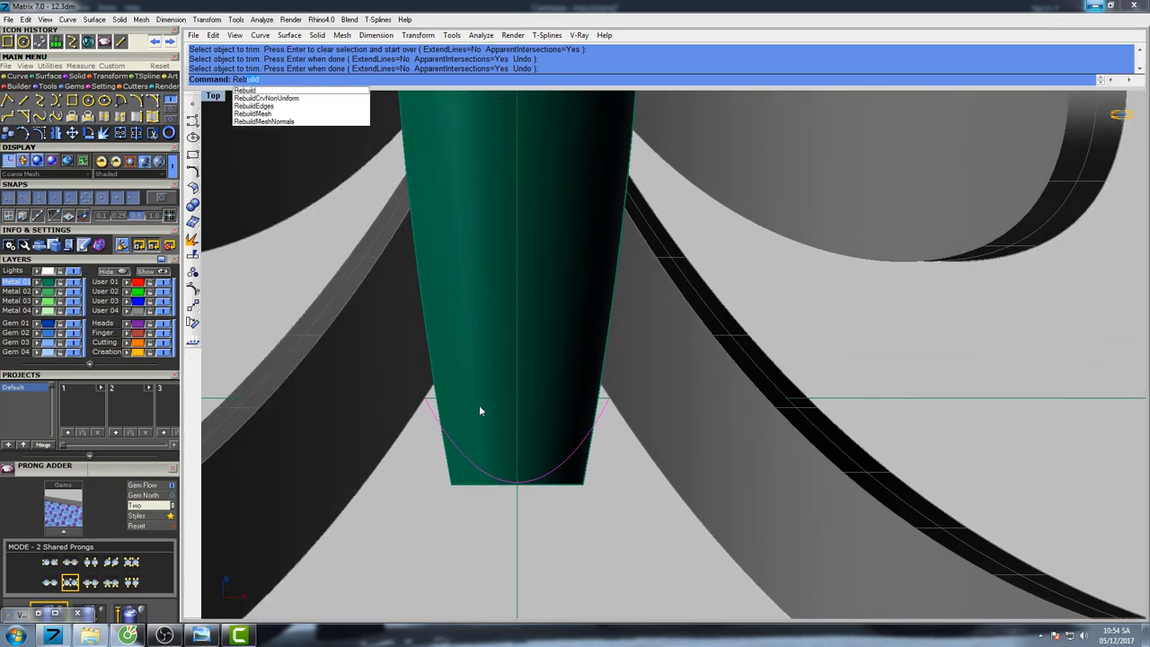
{"action": "key", "text": "Return"}
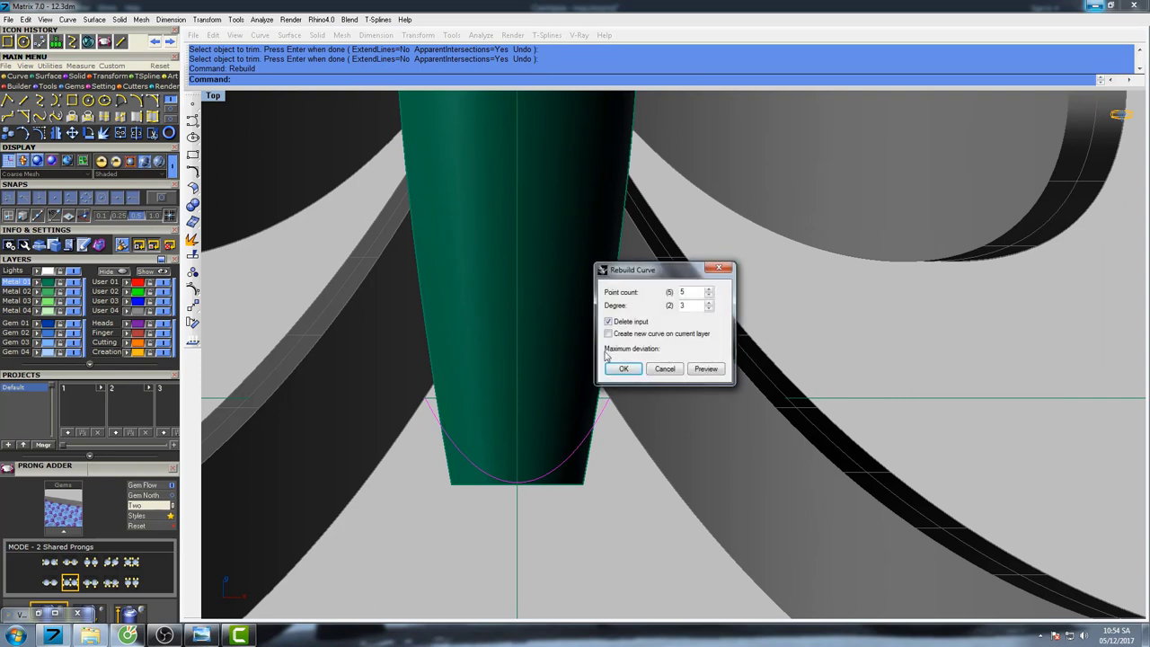
{"action": "left_click", "coordinate": [701, 370]}
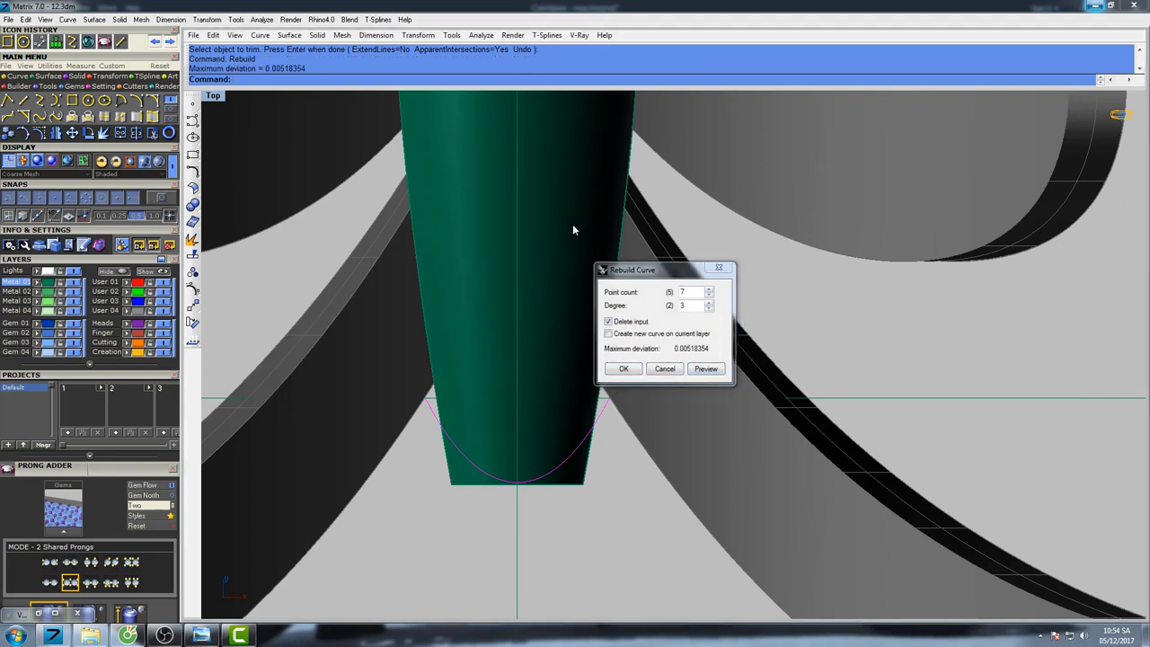
{"action": "scroll", "coordinate": [572, 223], "scroll_direction": "down", "scroll_amount": 6}
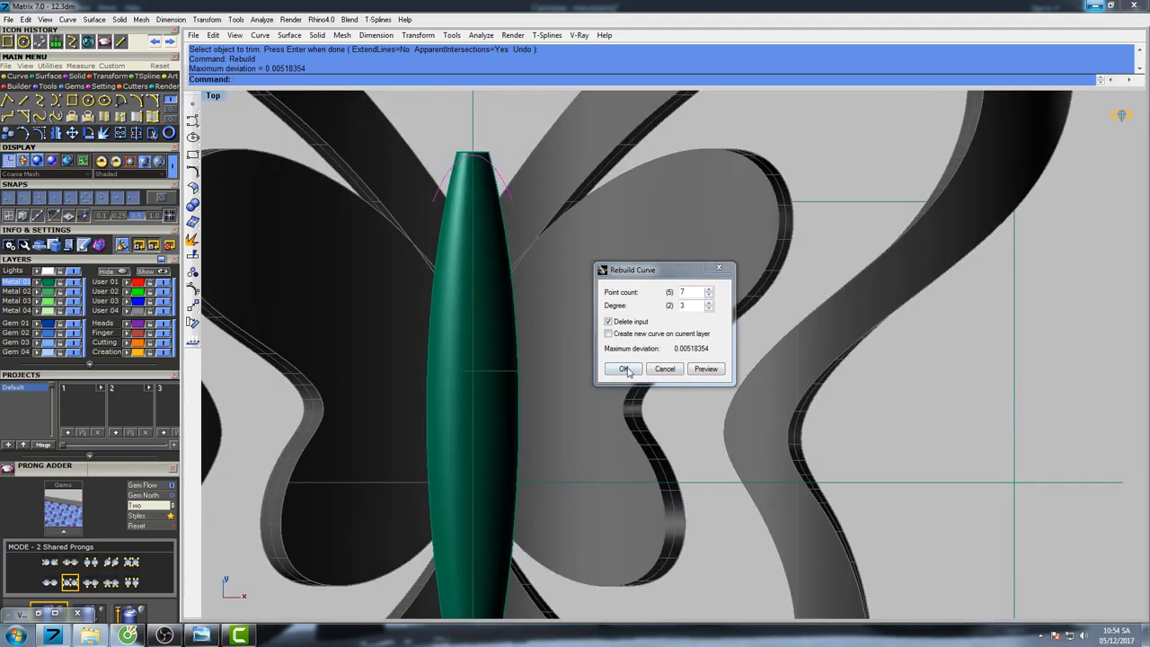
{"action": "left_click", "coordinate": [626, 369]}
Cut through the body's lower end with WireCut along the lower arc, removing the square corners outside it.
{"action": "scroll", "coordinate": [589, 335], "scroll_direction": "up", "scroll_amount": 2}
{"action": "scroll", "coordinate": [540, 307], "scroll_direction": "down", "scroll_amount": 4}
{"action": "scroll", "coordinate": [540, 307], "scroll_direction": "up", "scroll_amount": 6}
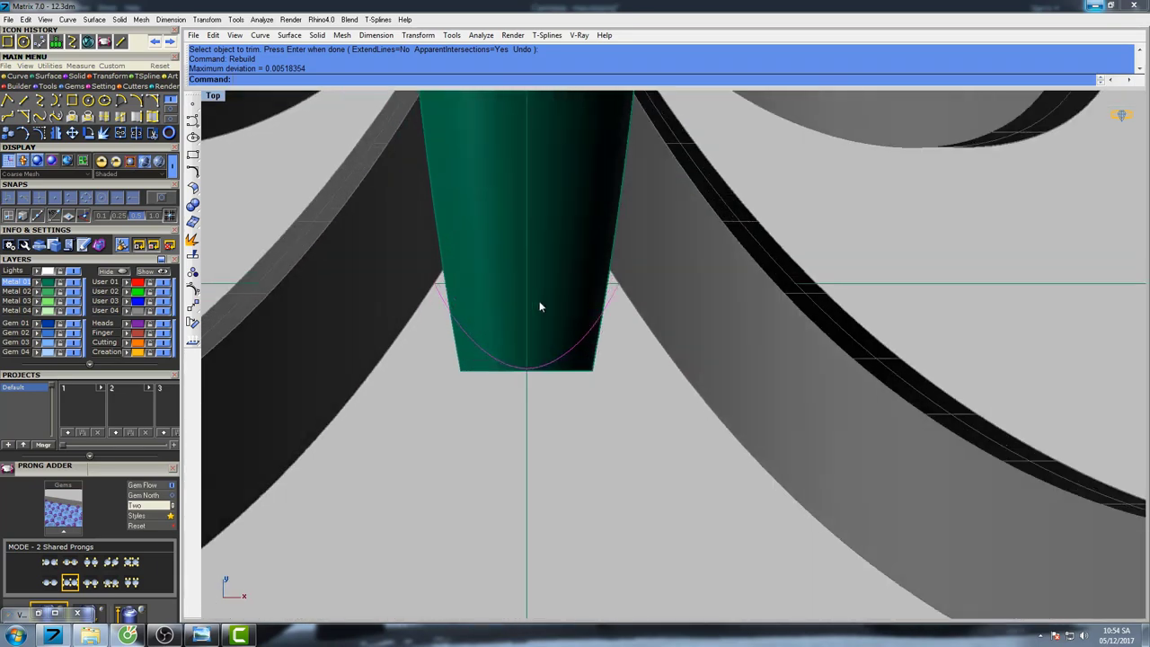
{"action": "left_click", "coordinate": [611, 303]}
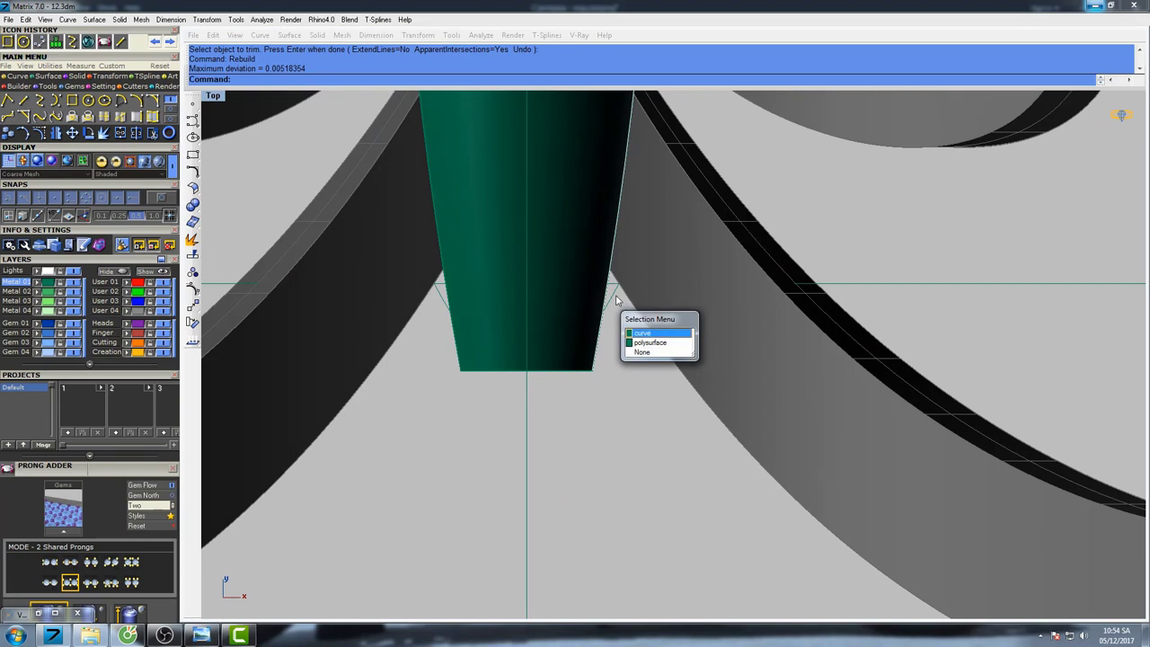
{"action": "left_click", "coordinate": [639, 333]}
{"action": "right_click_drag", "start_coordinate": [631, 319], "coordinate": [595, 338]}
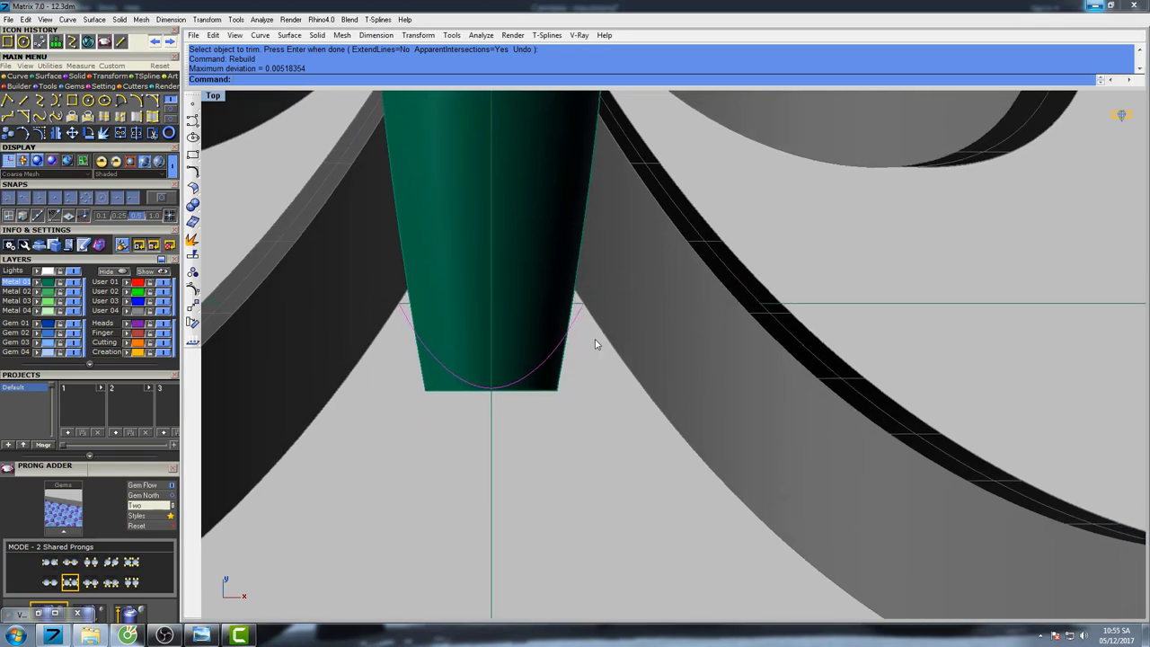
{"action": "key", "text": "Return"}
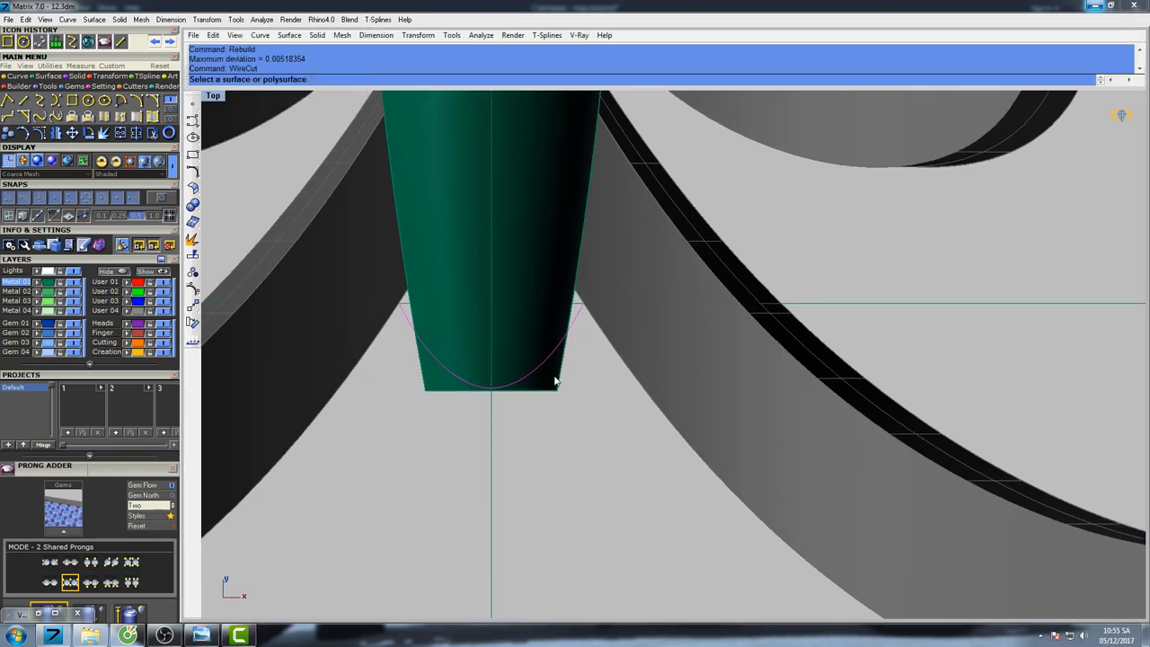
{"action": "left_click", "coordinate": [551, 383]}
{"action": "key", "text": "Return"}
{"action": "key", "text": "Return"}
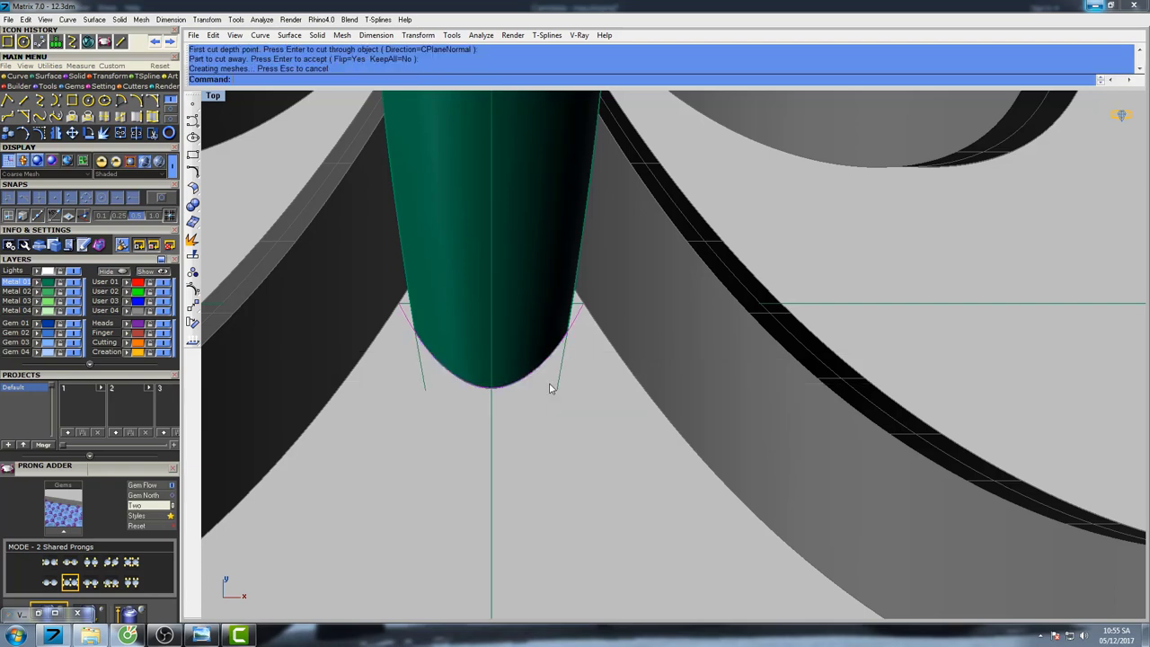
Cut through the body's upper end with WireCut along the upper arc, removing the outer corners, and restore the four-view layout.
{"action": "scroll", "coordinate": [569, 277], "scroll_direction": "down", "scroll_amount": 5}
{"action": "scroll", "coordinate": [542, 293], "scroll_direction": "up", "scroll_amount": 8}
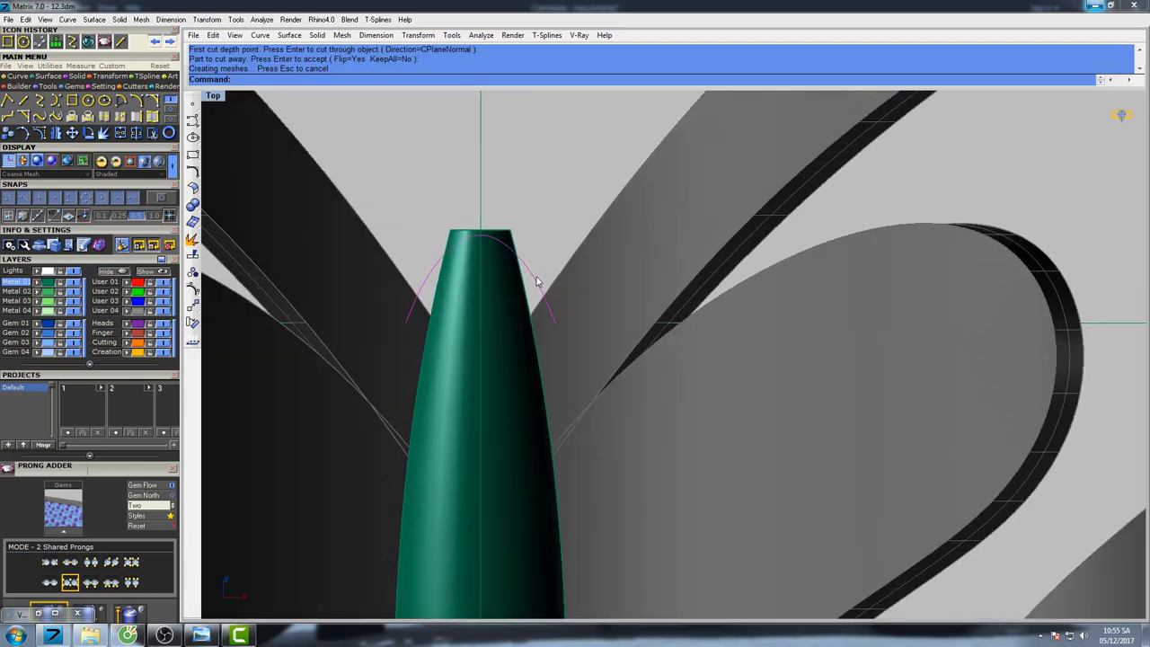
{"action": "key", "text": "Return"}
{"action": "left_click", "coordinate": [513, 262]}
{"action": "key", "text": "Return"}
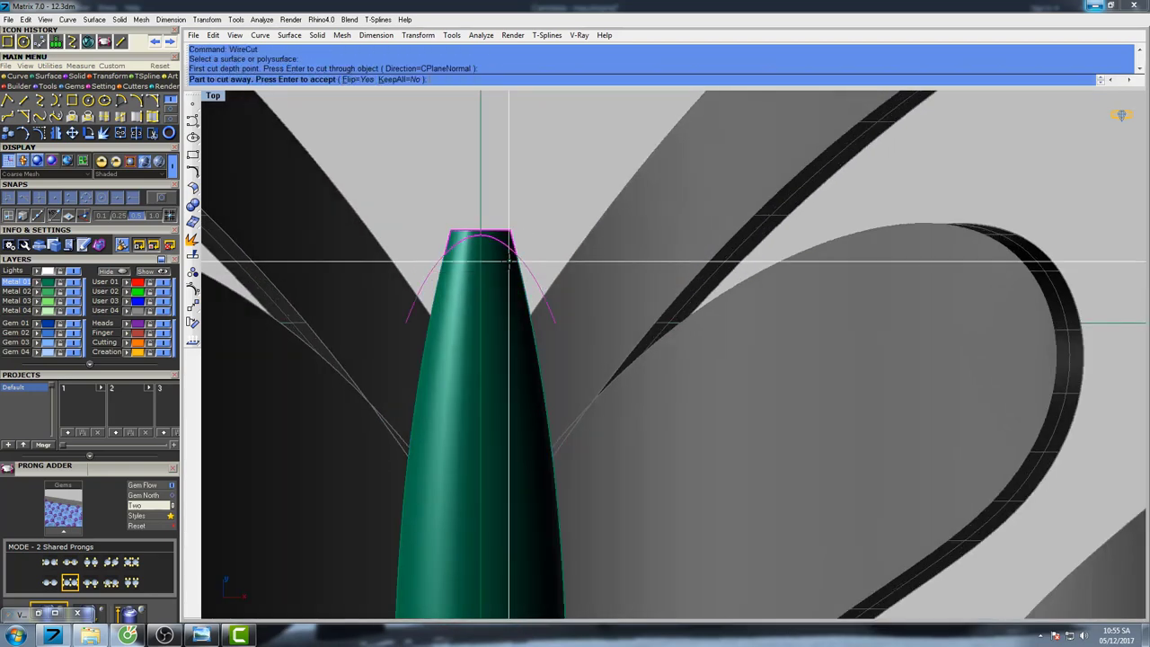
{"action": "key", "text": "Return"}
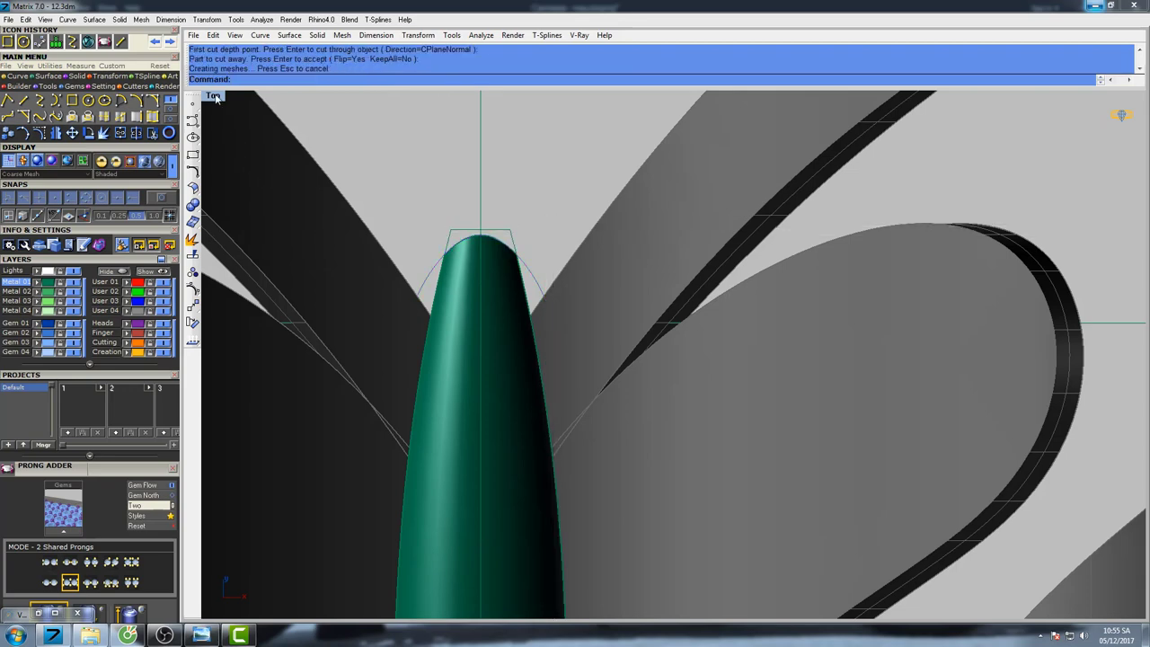
{"action": "double_click", "coordinate": [214, 96]}
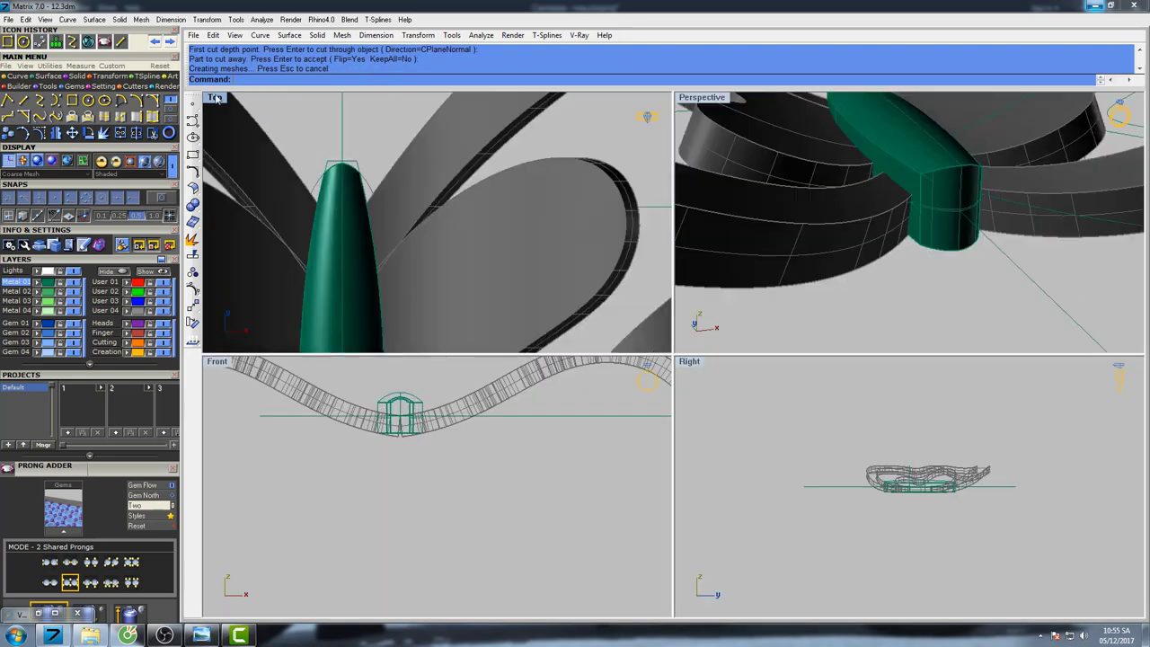
Fillet the body's long upper edges, its front end's upper edge and the vertical corner edges there with radius 0.25.
{"action": "double_click", "coordinate": [711, 105]}
{"action": "right_click_drag", "start_coordinate": [734, 169], "coordinate": [704, 333]}
{"action": "scroll", "coordinate": [711, 285], "scroll_direction": "up", "scroll_amount": 3}
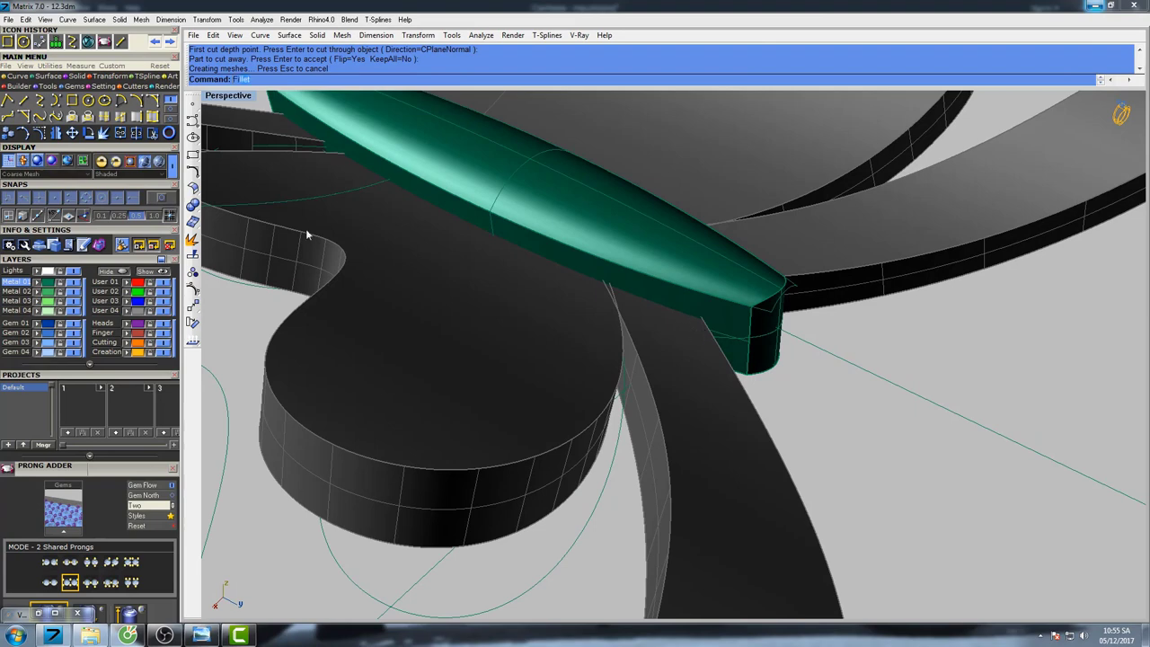
{"action": "left_click", "coordinate": [267, 111]}
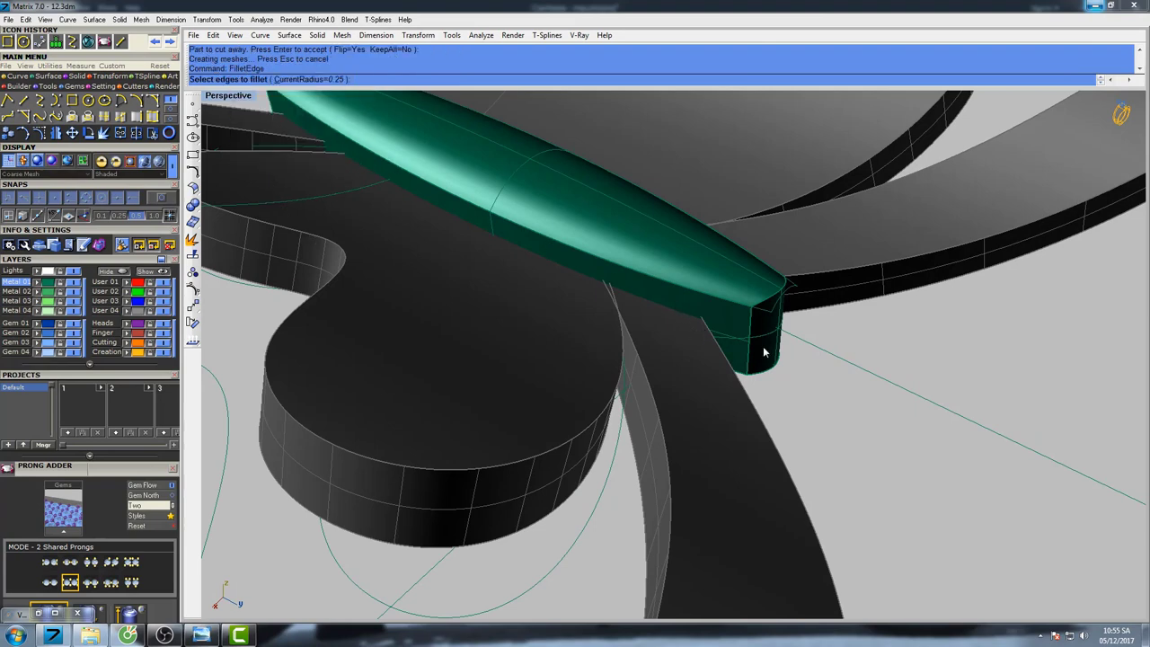
{"action": "right_click_drag", "start_coordinate": [785, 360], "coordinate": [759, 359]}
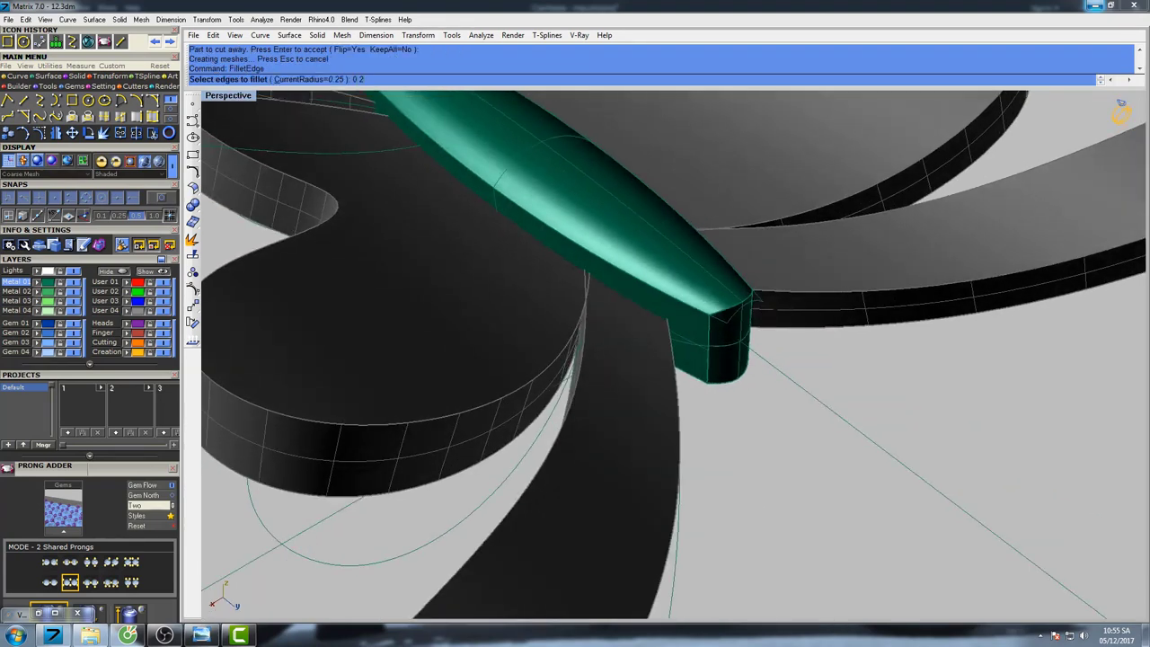
{"action": "type", "text": "0.25"}
{"action": "key", "text": "Return"}
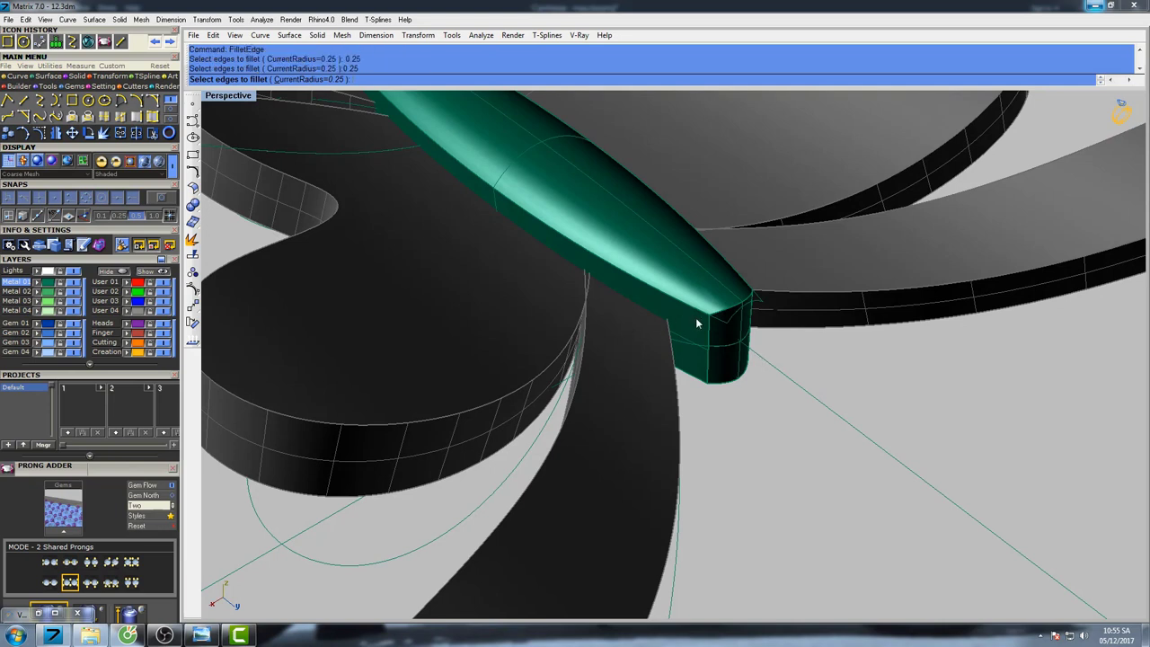
{"action": "left_click", "coordinate": [737, 309]}
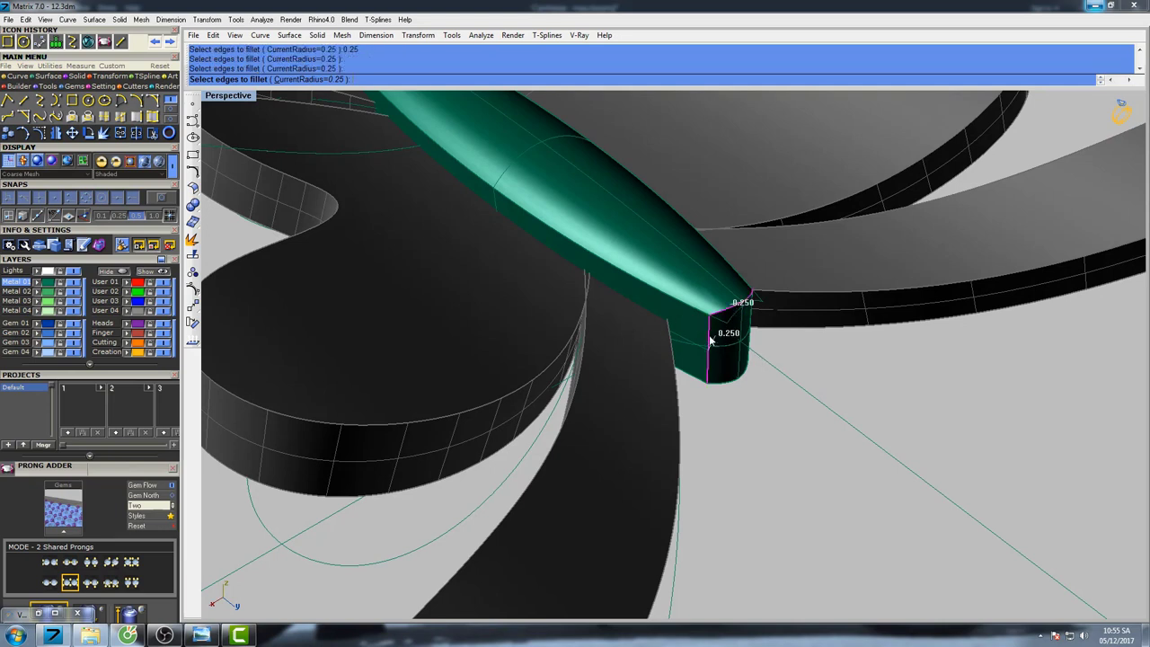
{"action": "left_click", "coordinate": [711, 338]}
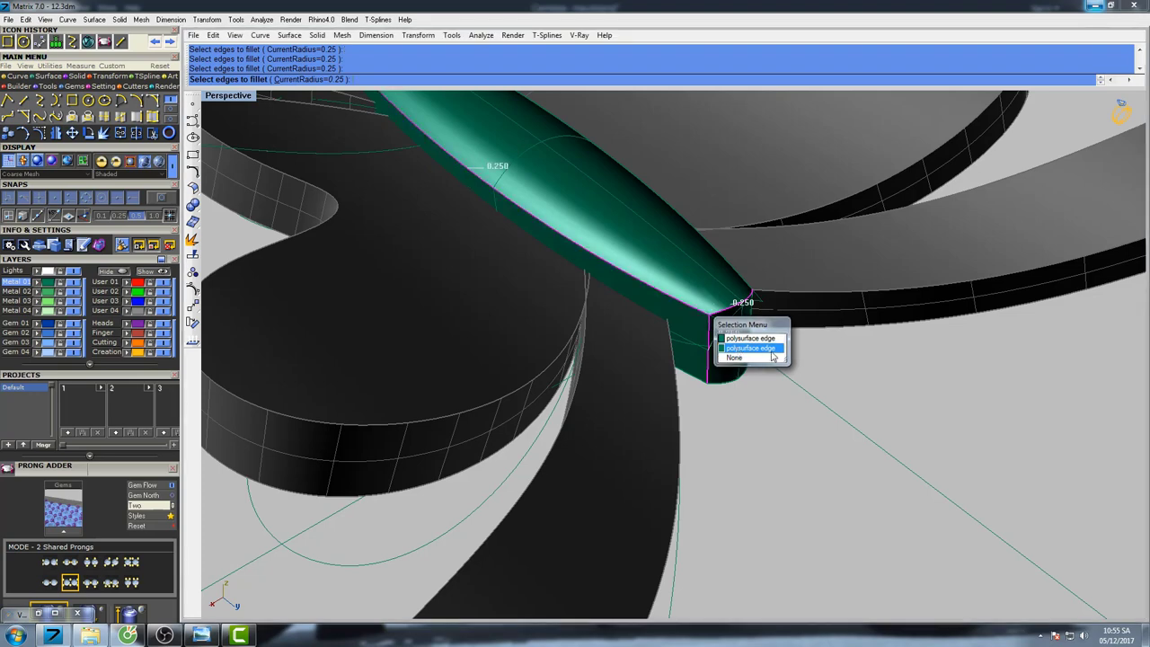
{"action": "left_click", "coordinate": [771, 353]}
{"action": "right_click_drag", "start_coordinate": [770, 352], "coordinate": [737, 361]}
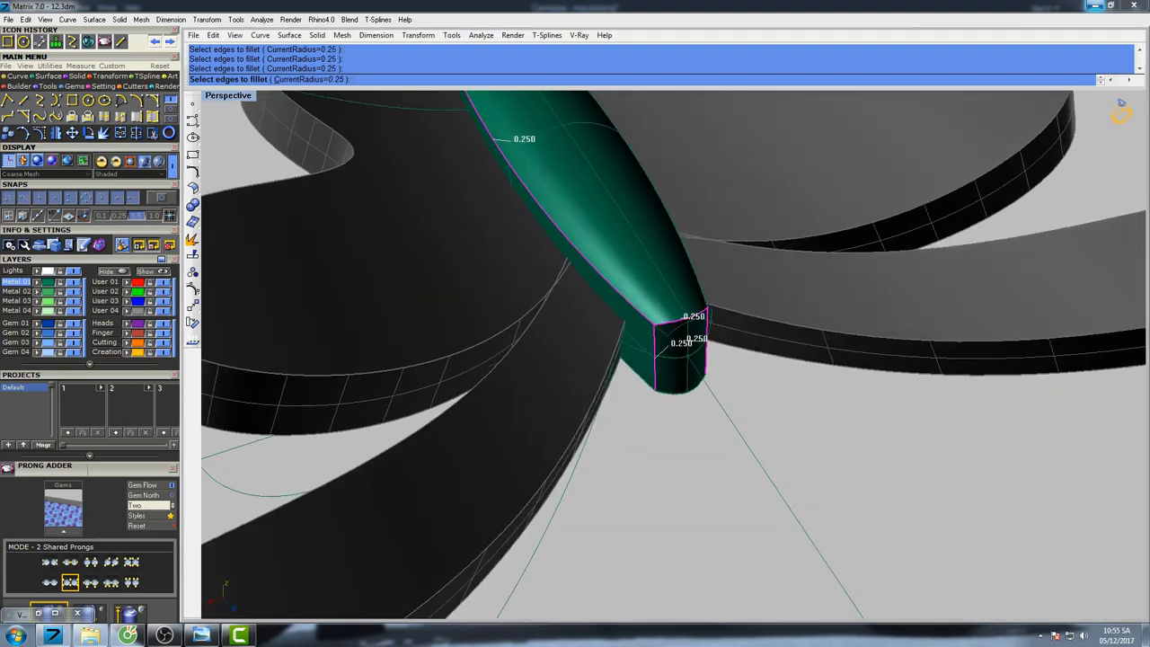
{"action": "left_click", "coordinate": [707, 298]}
{"action": "scroll", "coordinate": [707, 297], "scroll_direction": "down", "scroll_amount": 8}
{"action": "right_click_drag", "start_coordinate": [694, 299], "coordinate": [635, 501]}
{"action": "scroll", "coordinate": [643, 459], "scroll_direction": "up", "scroll_amount": 5}
{"action": "scroll", "coordinate": [597, 469], "scroll_direction": "up", "scroll_amount": 3}
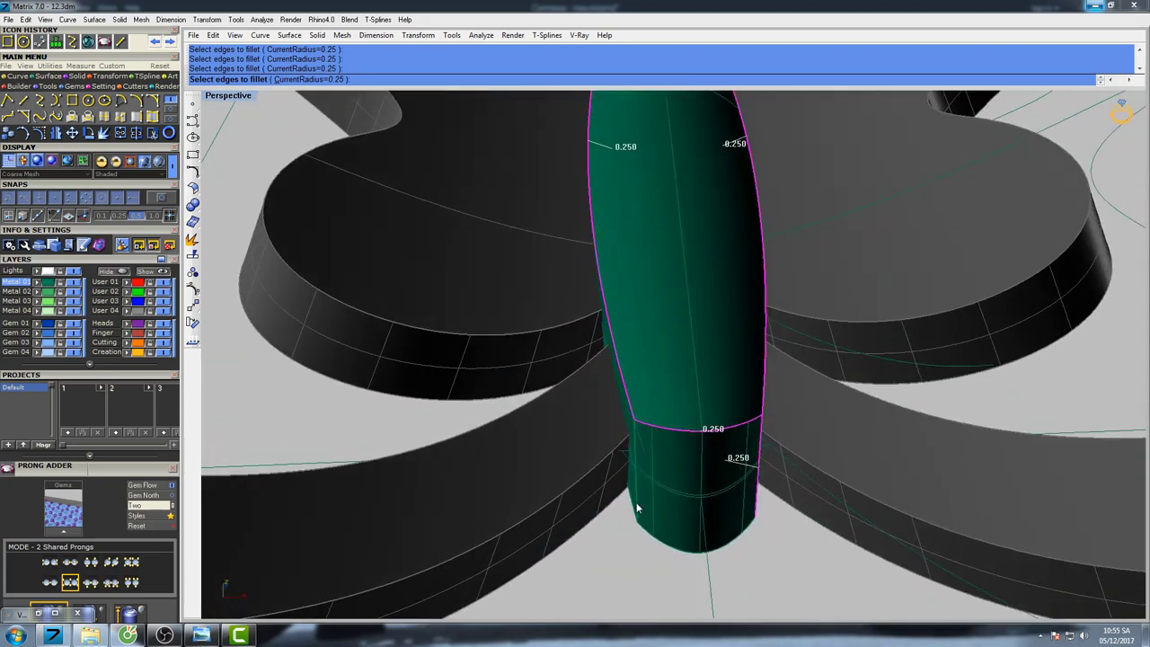
{"action": "key", "text": "Return"}
{"action": "key", "text": "Return"}
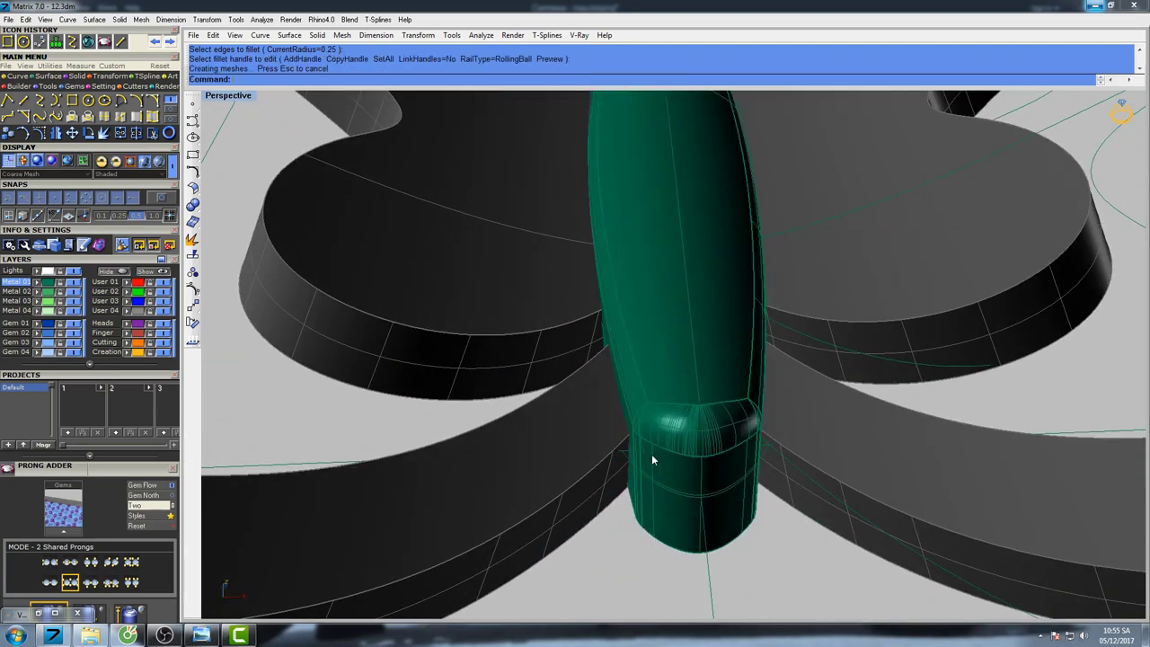
Check the filleted body and wings in a shaded perspective preview, and restore the four-view layout.
{"action": "scroll", "coordinate": [652, 454], "scroll_direction": "down", "scroll_amount": 6}
{"action": "mouse_move", "coordinate": [652, 454]}
{"action": "right_mouse_down"}
{"action": "mouse_move", "coordinate": [662, 236]}
{"action": "mouse_move", "coordinate": [685, 352]}
{"action": "mouse_move", "coordinate": [504, 303]}
{"action": "right_mouse_up"}
{"action": "type", "text": "s"}
{"action": "key", "text": "Return"}
{"action": "mouse_move", "coordinate": [807, 472]}
{"action": "right_mouse_down"}
{"action": "mouse_move", "coordinate": [699, 394]}
{"action": "mouse_move", "coordinate": [714, 260]}
{"action": "mouse_move", "coordinate": [665, 320]}
{"action": "mouse_move", "coordinate": [726, 436]}
{"action": "mouse_move", "coordinate": [801, 445]}
{"action": "mouse_move", "coordinate": [826, 503]}
{"action": "mouse_move", "coordinate": [897, 516]}
{"action": "right_mouse_up"}
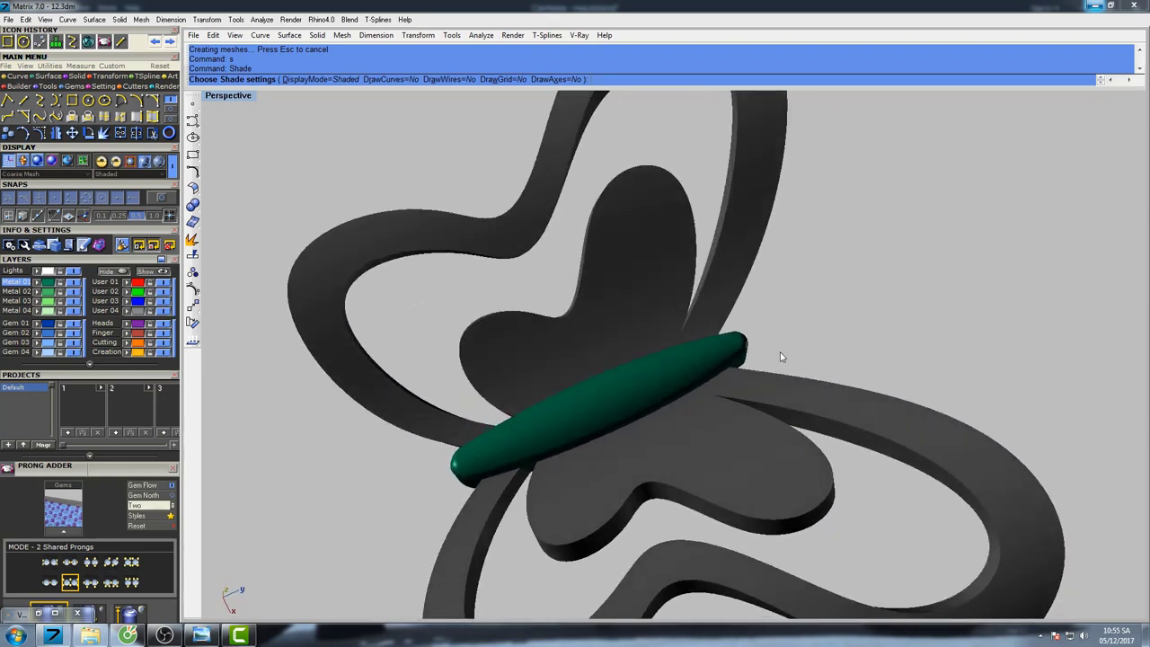
{"action": "key", "text": "Escape"}
{"action": "double_click", "coordinate": [240, 97]}
{"action": "scroll", "coordinate": [455, 257], "scroll_direction": "down", "scroll_amount": 5}
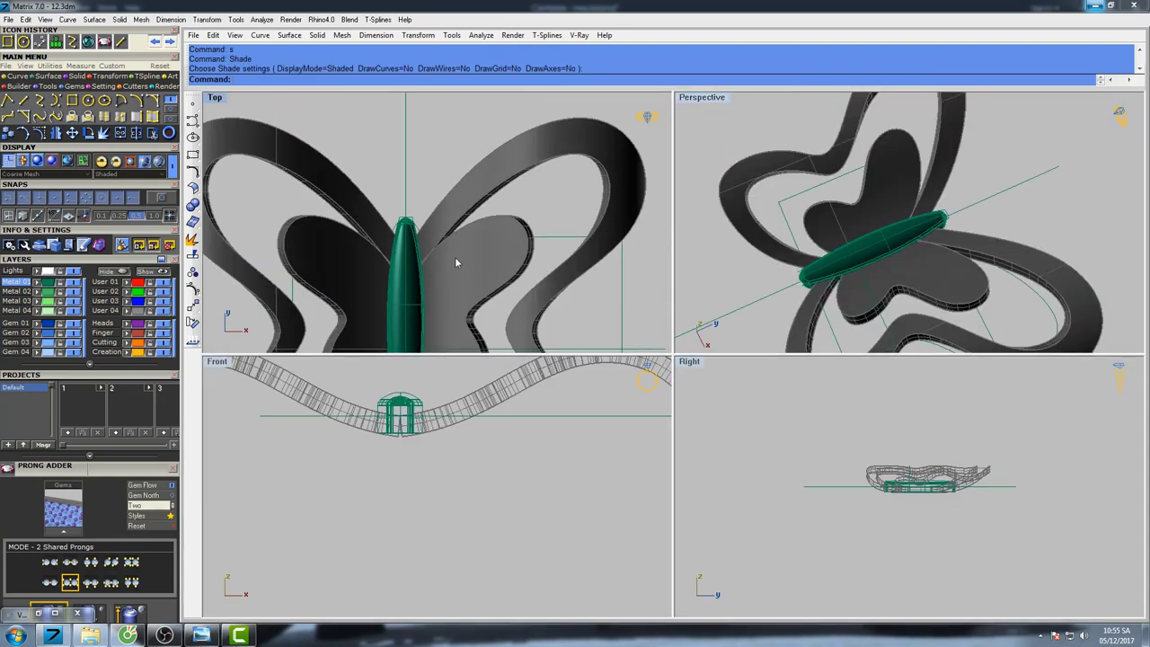
Select all curves with SelCrv and delete them, leaving only the butterfly solids.
{"action": "right_click_drag", "start_coordinate": [490, 263], "coordinate": [447, 248]}
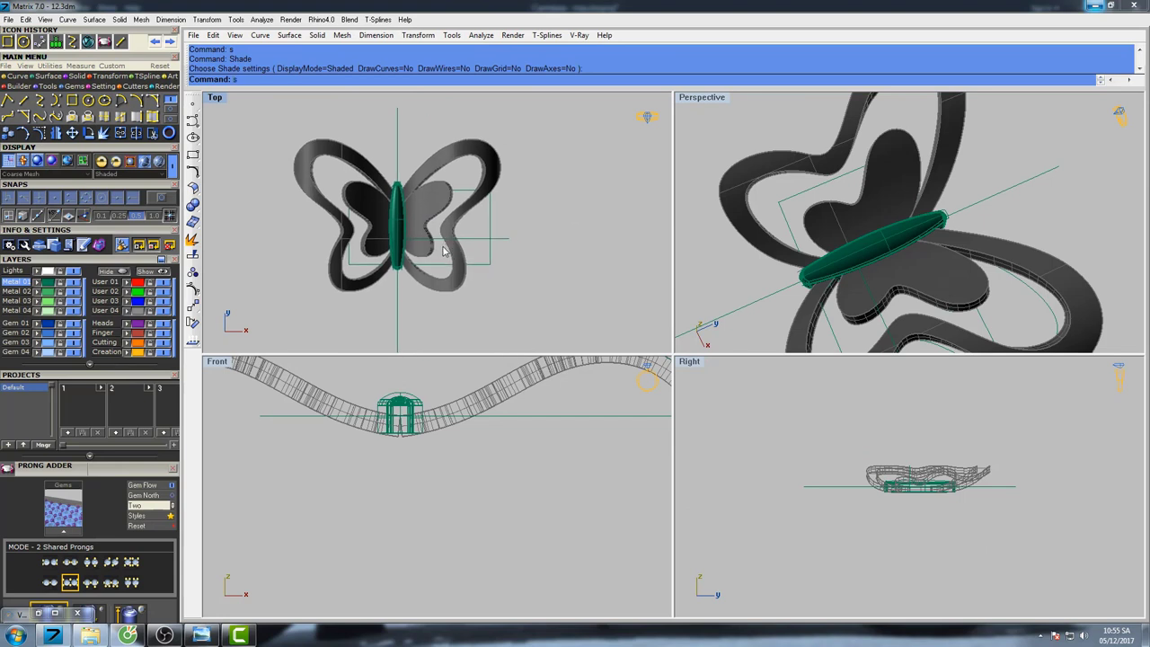
{"action": "type", "text": "selc"}
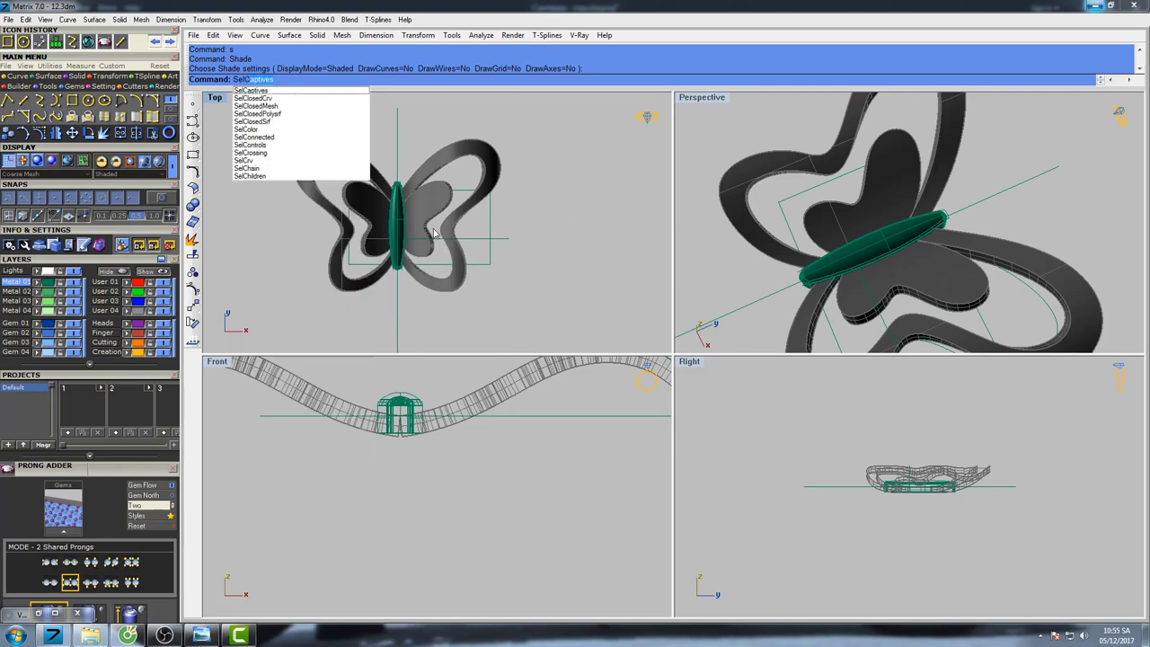
{"action": "left_click", "coordinate": [279, 161]}
{"action": "right_click_drag", "start_coordinate": [483, 262], "coordinate": [440, 243]}
{"action": "type", "text": "Del"}
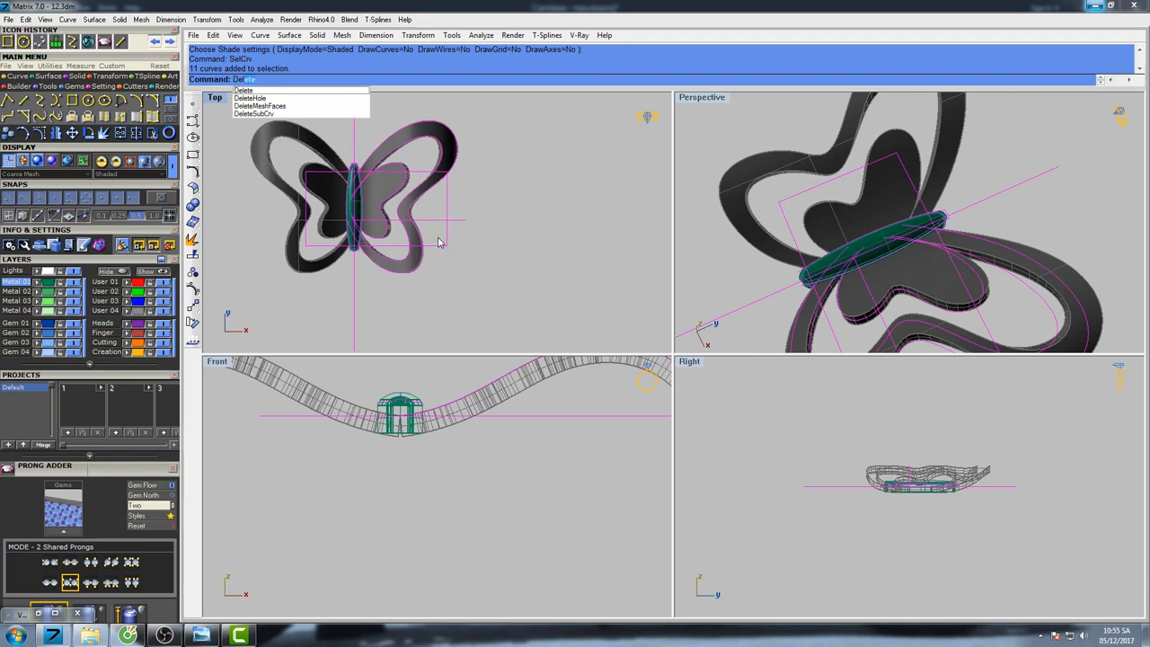
{"action": "key", "text": "Return"}
{"action": "scroll", "coordinate": [493, 238], "scroll_direction": "down", "scroll_amount": 2}
{"action": "scroll", "coordinate": [494, 244], "scroll_direction": "down", "scroll_amount": 2}
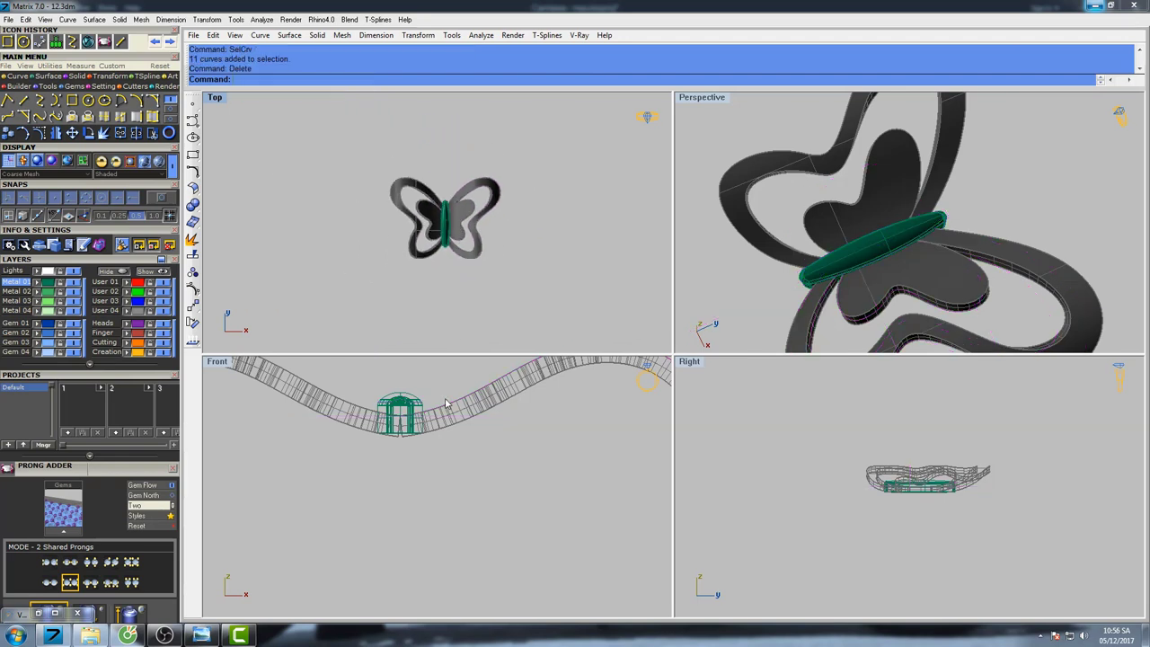
Draw a circle of diameter 20 centred on the origin (0) in the Front view.
{"action": "mouse_move", "coordinate": [446, 386]}
{"action": "right_mouse_down"}
{"action": "mouse_move", "coordinate": [476, 398]}
{"action": "mouse_move", "coordinate": [461, 384]}
{"action": "mouse_move", "coordinate": [444, 416]}
{"action": "right_mouse_up"}
{"action": "scroll", "coordinate": [476, 397], "scroll_direction": "down", "scroll_amount": 5}
{"action": "scroll", "coordinate": [460, 384], "scroll_direction": "down", "scroll_amount": 2}
{"action": "left_click", "coordinate": [88, 101]}
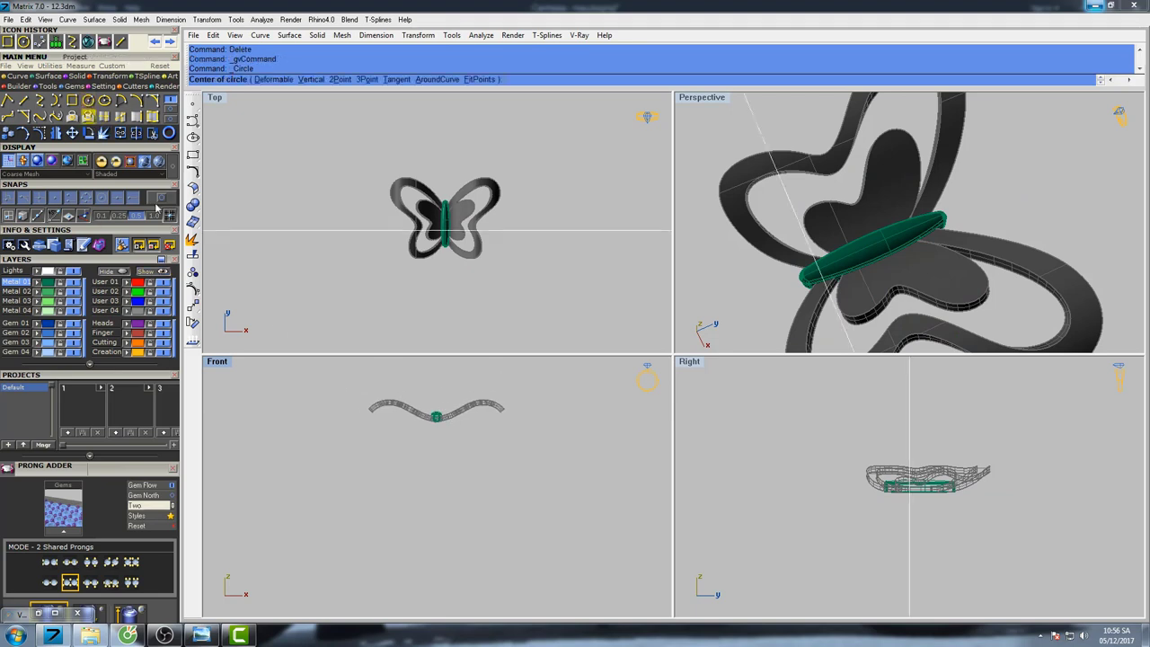
{"action": "right_click_drag", "start_coordinate": [503, 447], "coordinate": [461, 447]}
{"action": "left_click", "coordinate": [397, 415]}
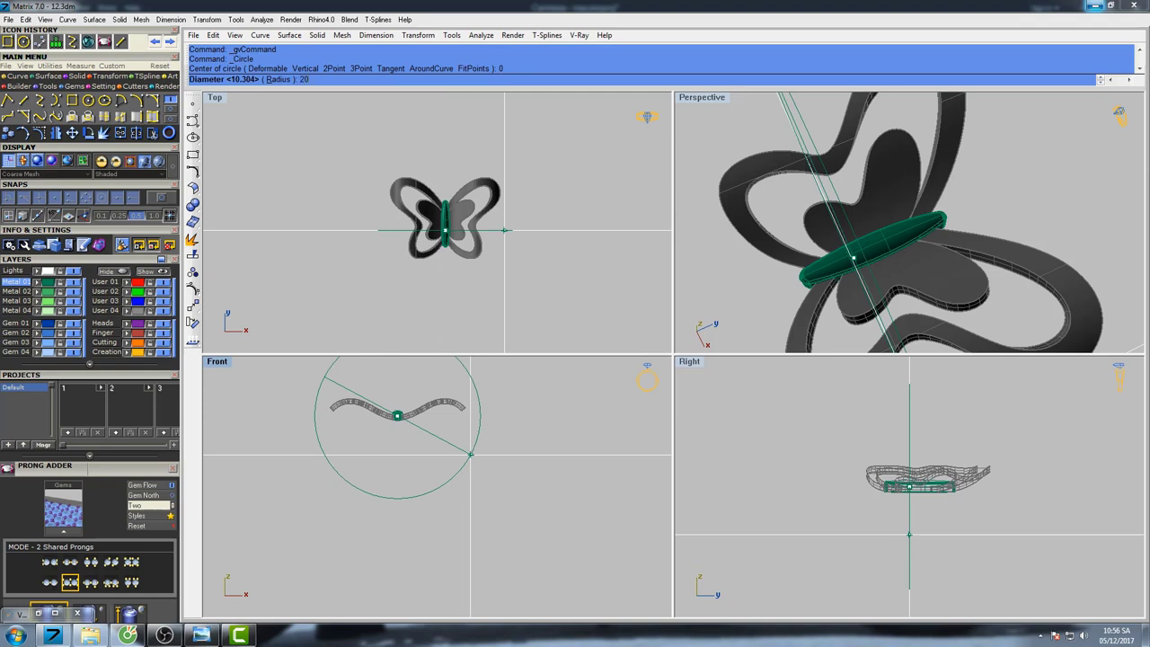
{"action": "key", "text": "Return"}
Offset the circle outward by a distance of 1.
{"action": "left_click", "coordinate": [458, 455]}
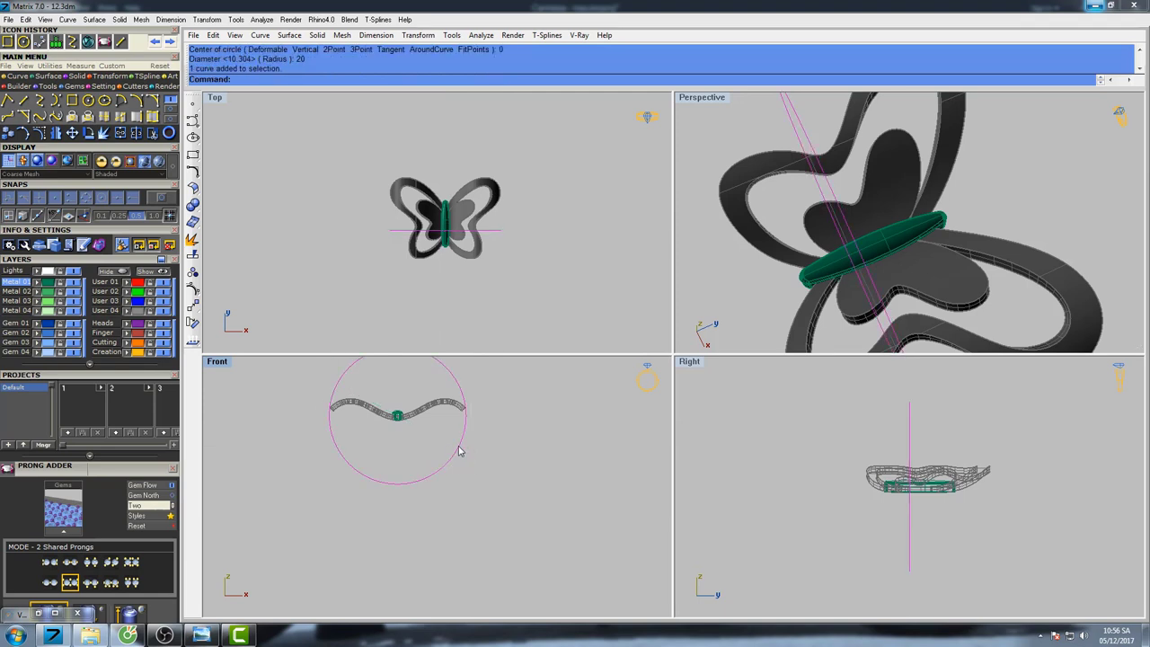
{"action": "left_click_drag", "start_coordinate": [462, 446], "coordinate": [451, 496]}
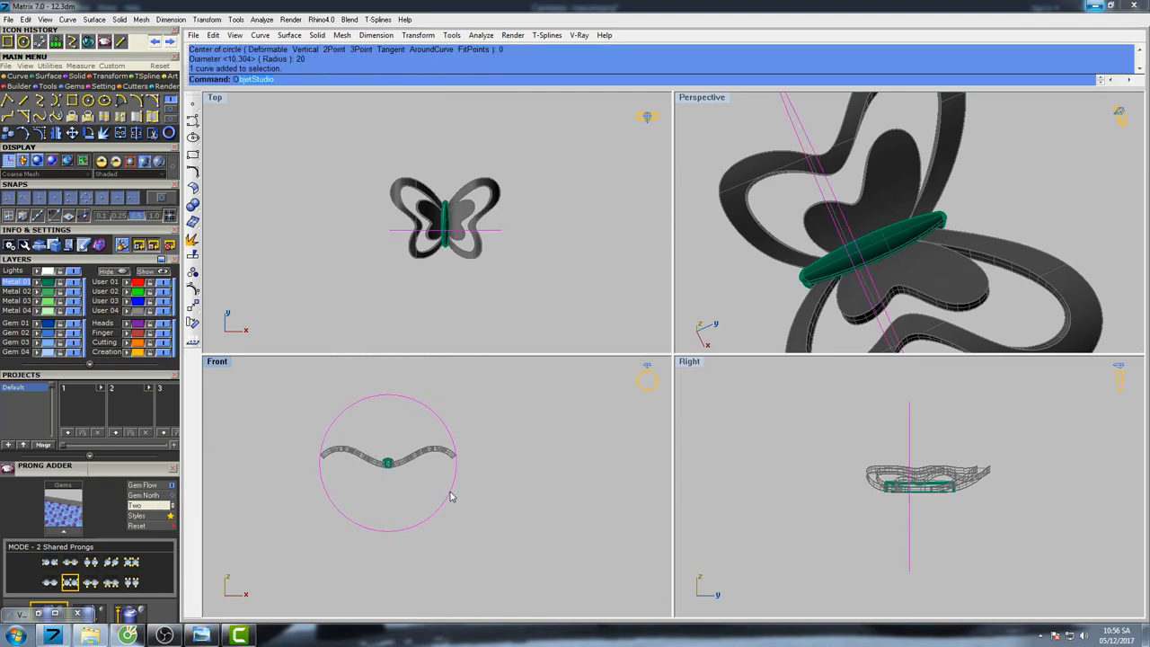
{"action": "type", "text": "Offset"}
{"action": "key", "text": "Return"}
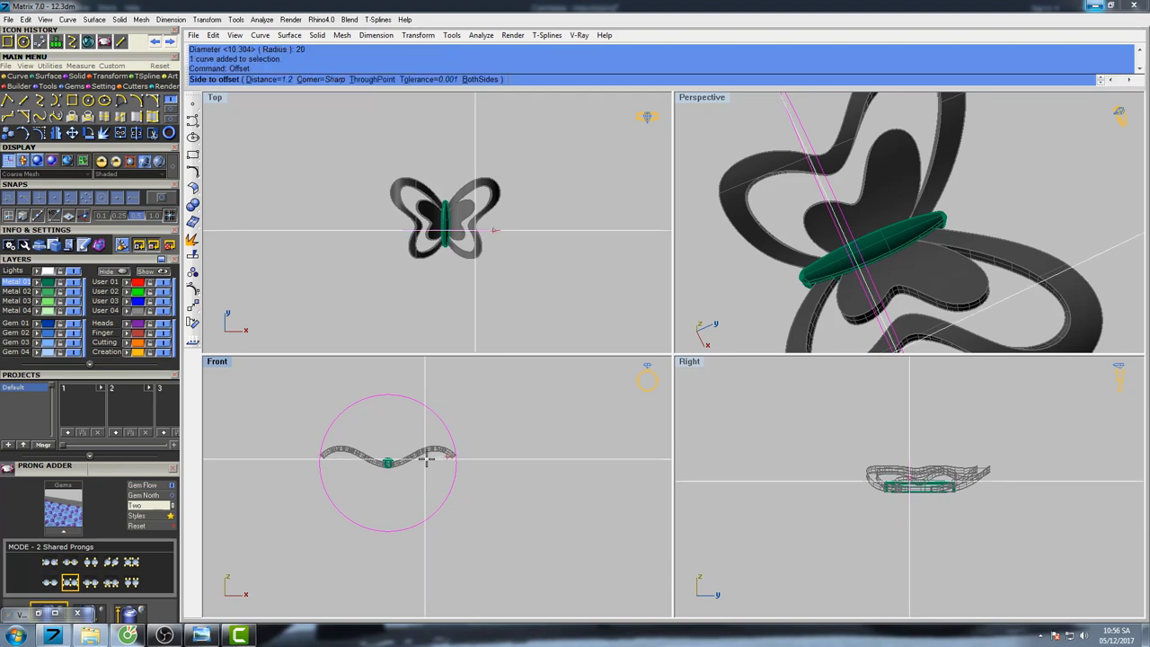
{"action": "type", "text": "1"}
{"action": "key", "text": "Return"}
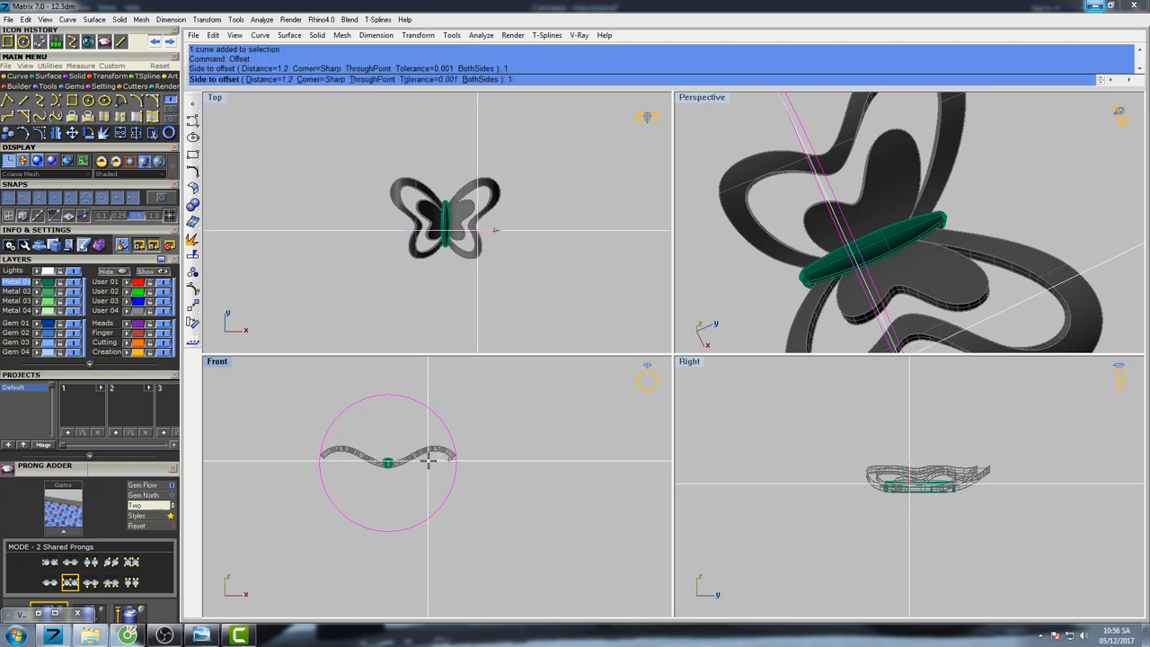
{"action": "left_click", "coordinate": [519, 477]}
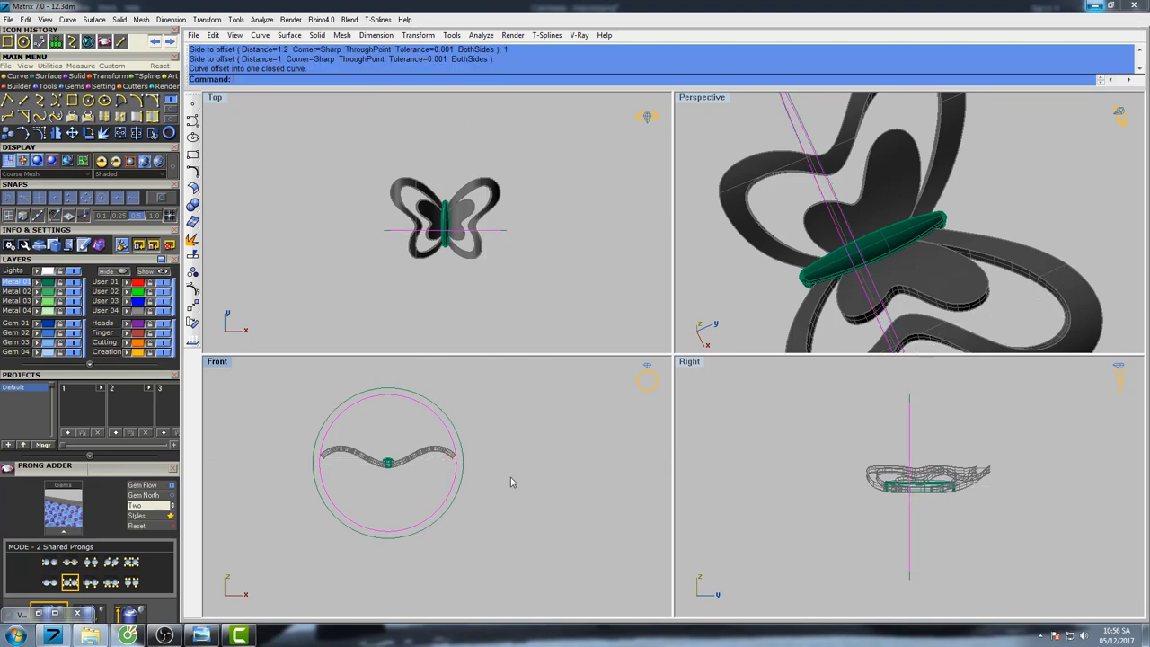
Stretch the outer circle vertically with Scale1D from its lowest point by a factor of about 1.02.
{"action": "double_click", "coordinate": [218, 363]}
{"action": "scroll", "coordinate": [666, 269], "scroll_direction": "up", "scroll_amount": 2}
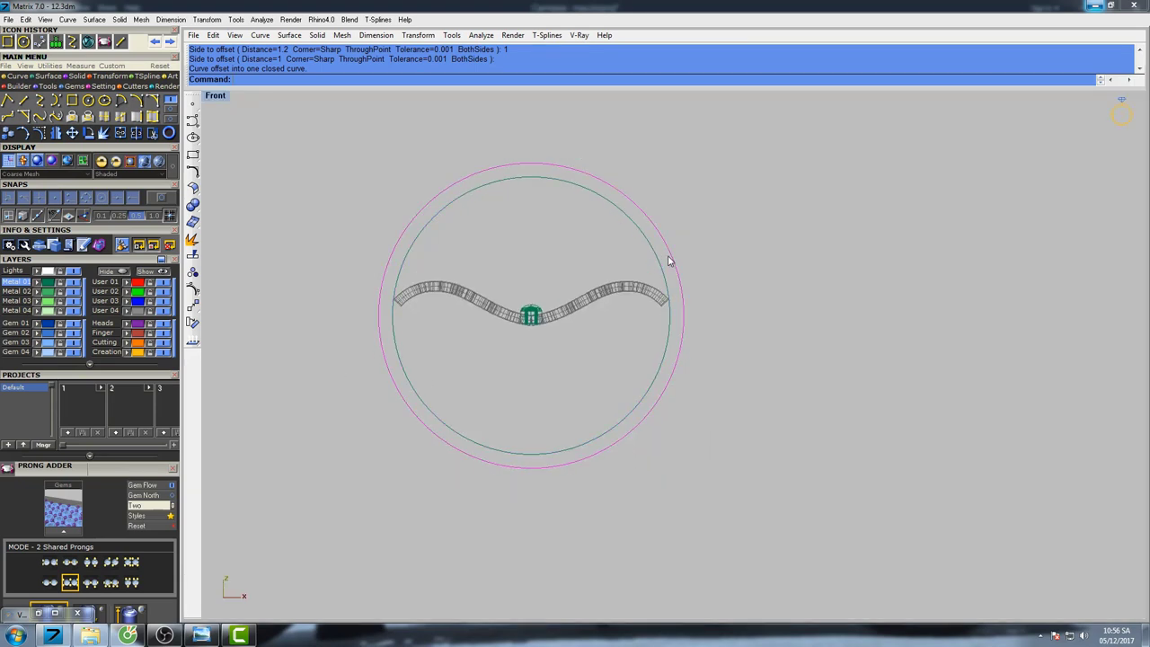
{"action": "right_click_drag", "start_coordinate": [653, 287], "coordinate": [547, 292]}
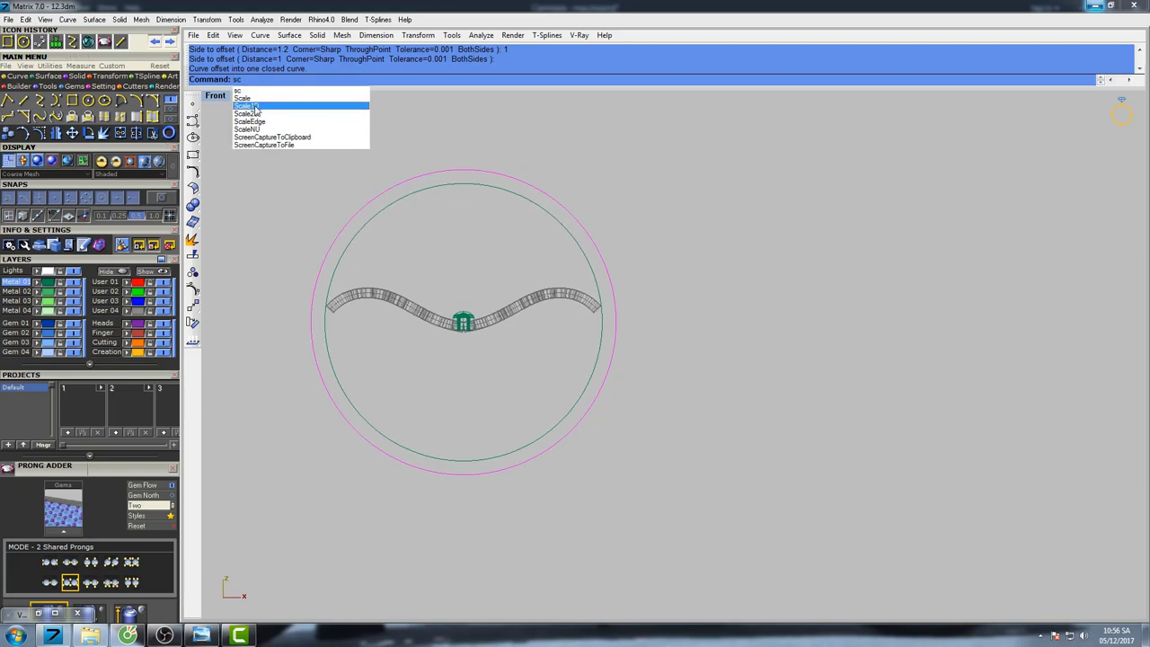
{"action": "left_click", "coordinate": [258, 110]}
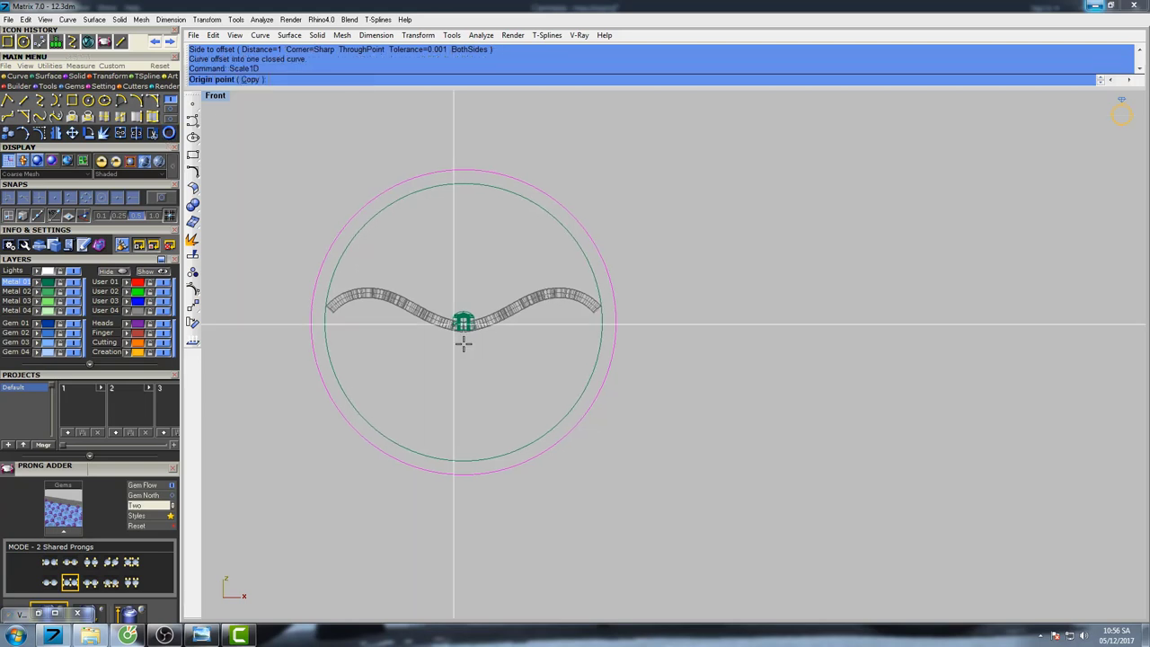
{"action": "left_click", "coordinate": [462, 478]}
{"action": "left_click", "coordinate": [463, 135]}
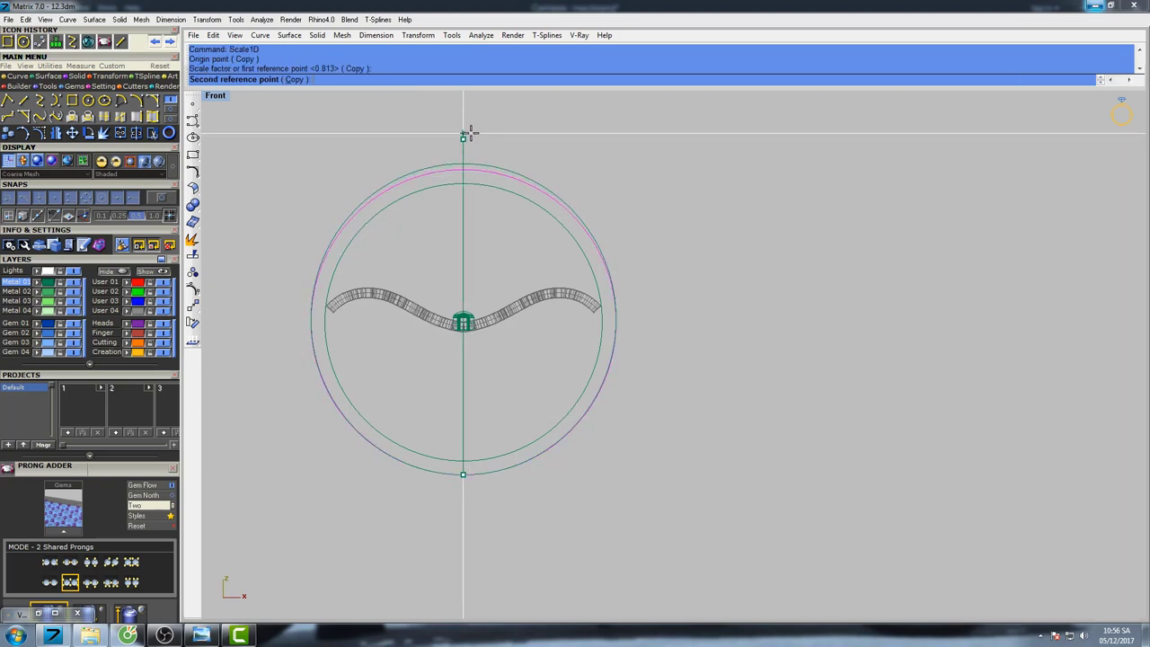
{"action": "left_click", "coordinate": [470, 134]}
Widen the outer circle horizontally with Scale1D from the origin by a factor of about 1.018.
{"action": "right_click", "coordinate": [547, 150]}
{"action": "right_click_drag", "start_coordinate": [571, 164], "coordinate": [534, 173]}
{"action": "type", "text": "0"}
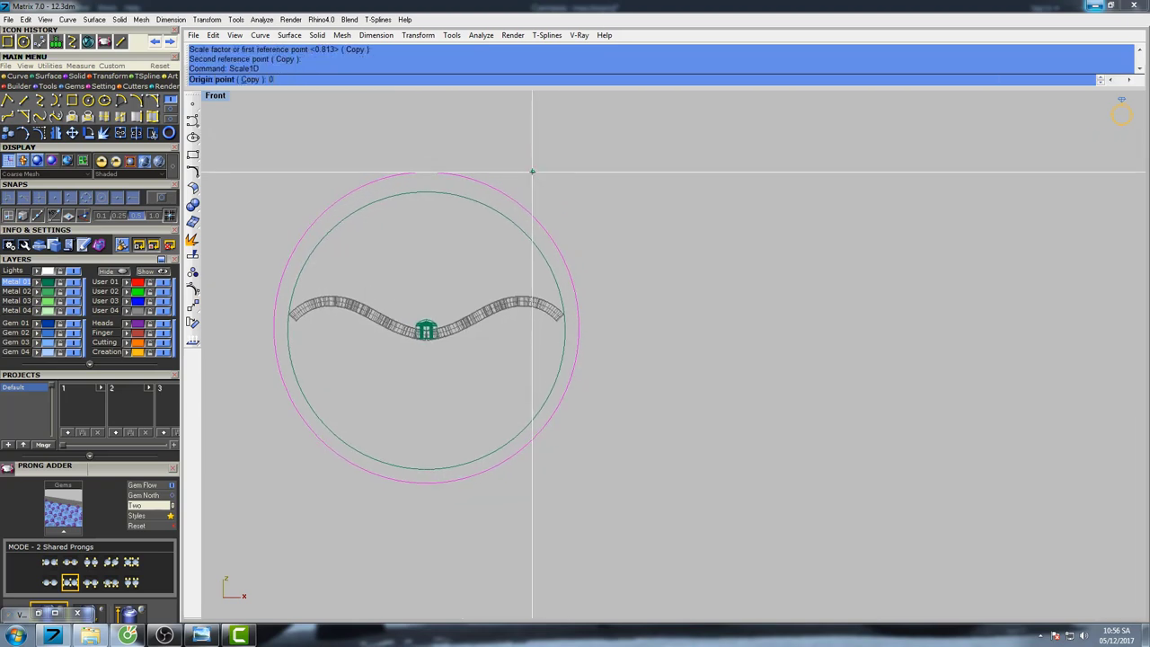
{"action": "key", "text": "Return"}
{"action": "left_click", "coordinate": [762, 327]}
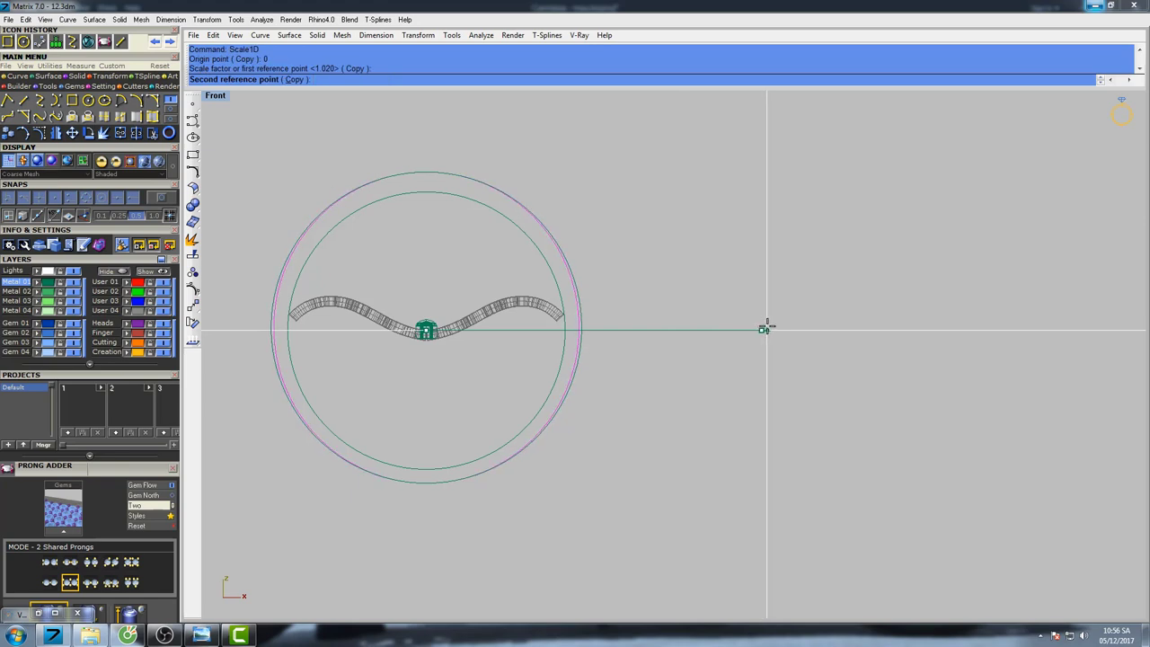
{"action": "left_click", "coordinate": [764, 329]}
Stretch the outer circle slightly upward once more with Scale1D from its lowest point, and clear the selection.
{"action": "right_click_drag", "start_coordinate": [544, 321], "coordinate": [569, 311]}
{"action": "key", "text": "Return"}
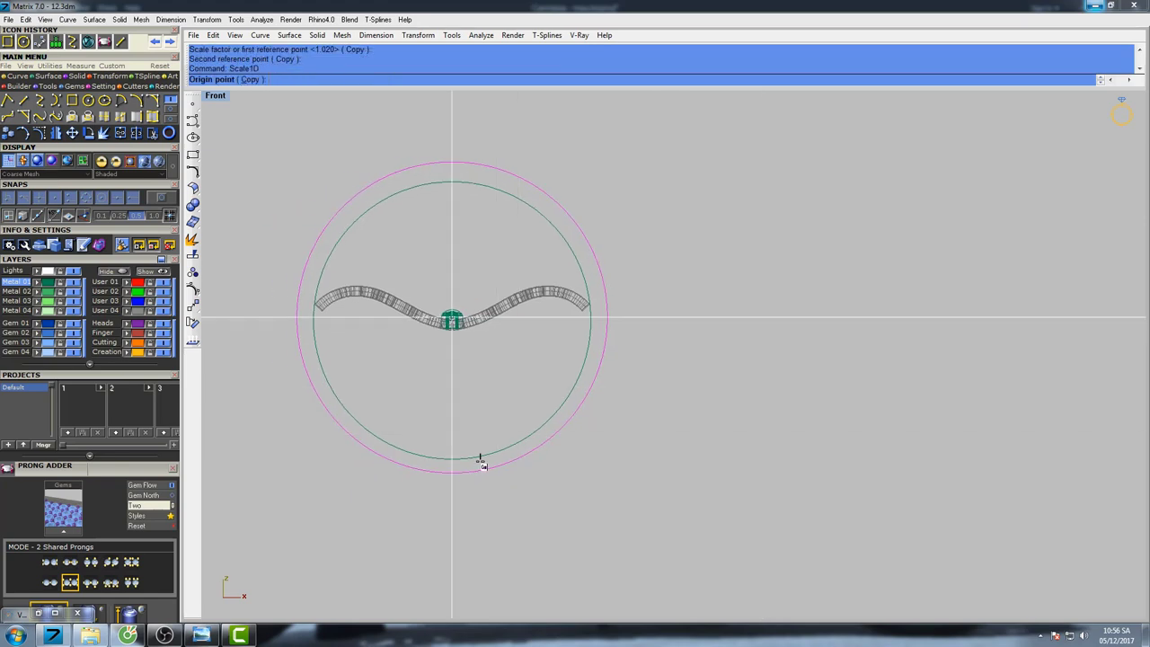
{"action": "left_click", "coordinate": [452, 473]}
{"action": "left_click", "coordinate": [450, 144]}
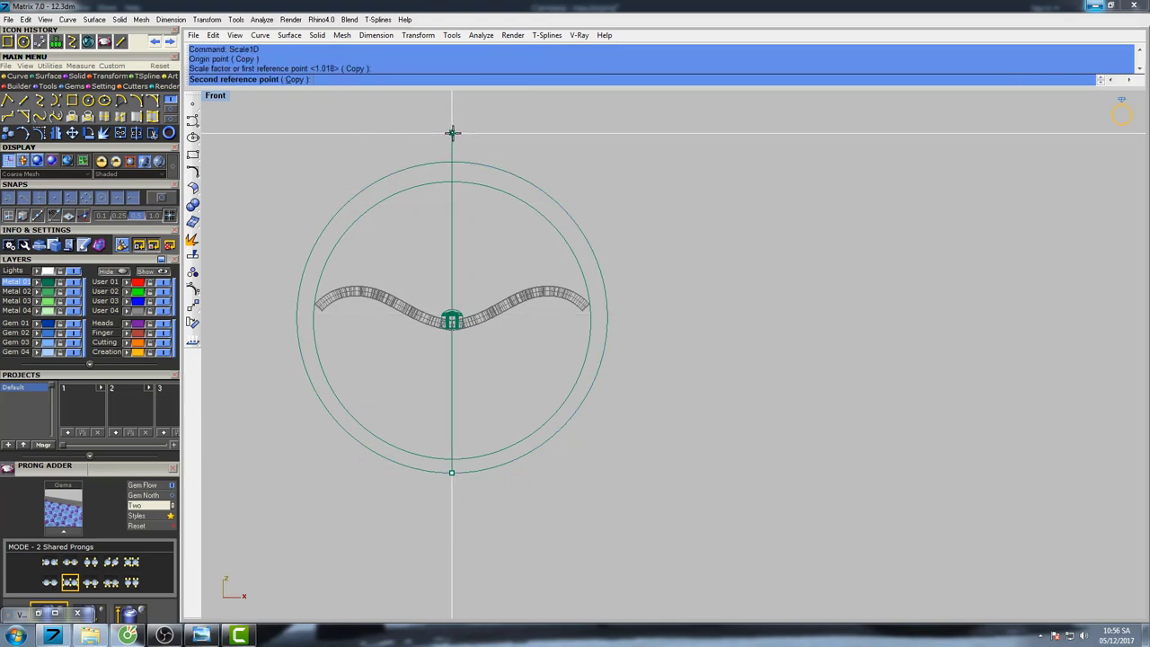
{"action": "left_click", "coordinate": [452, 128]}
{"action": "right_click_drag", "start_coordinate": [527, 159], "coordinate": [563, 175]}
{"action": "left_click", "coordinate": [510, 256]}
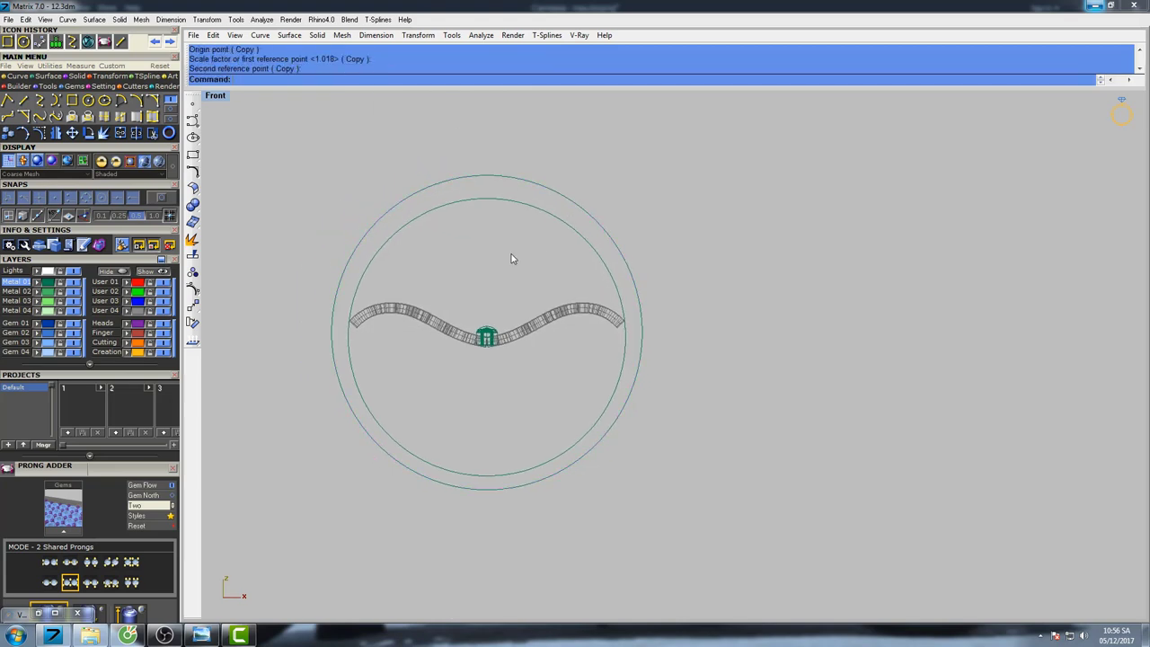
Unlock the locked wing objects.
{"action": "right_click_drag", "start_coordinate": [519, 277], "coordinate": [482, 267]}
{"action": "type", "text": "Un"}
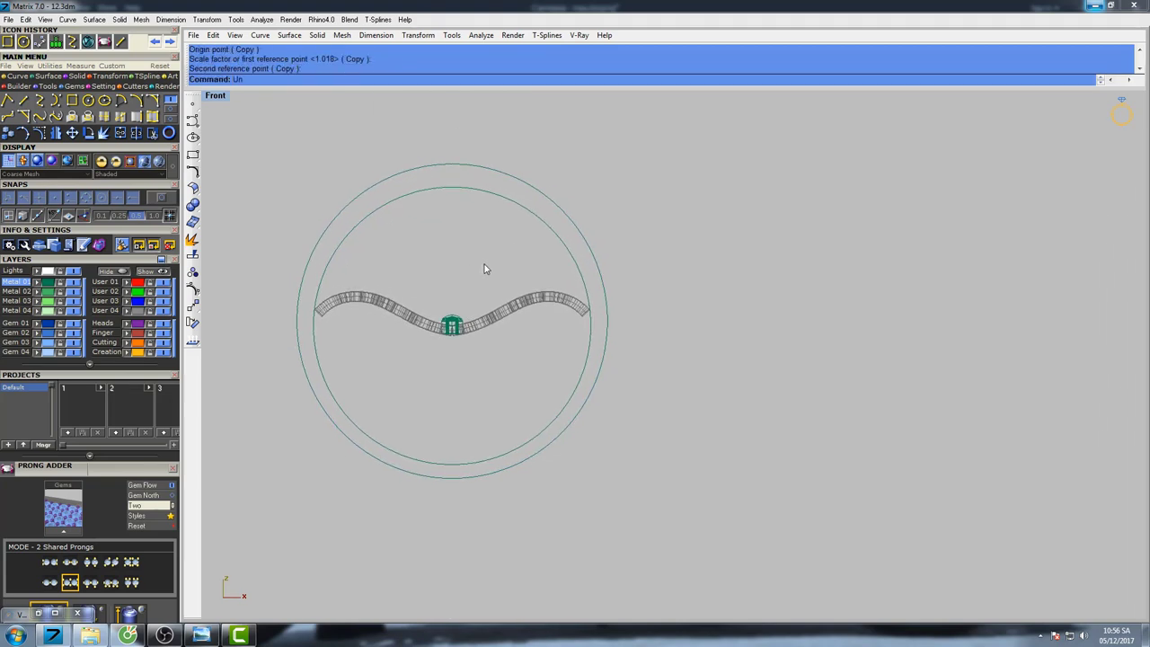
{"action": "type", "text": "lock"}
{"action": "key", "text": "Return"}
Move the wings and body together straight up so the body sits on top of the outer circle.
{"action": "left_click_drag", "start_coordinate": [261, 368], "coordinate": [675, 246]}
{"action": "right_click_drag", "start_coordinate": [500, 267], "coordinate": [558, 299]}
{"action": "type", "text": "Mo"}
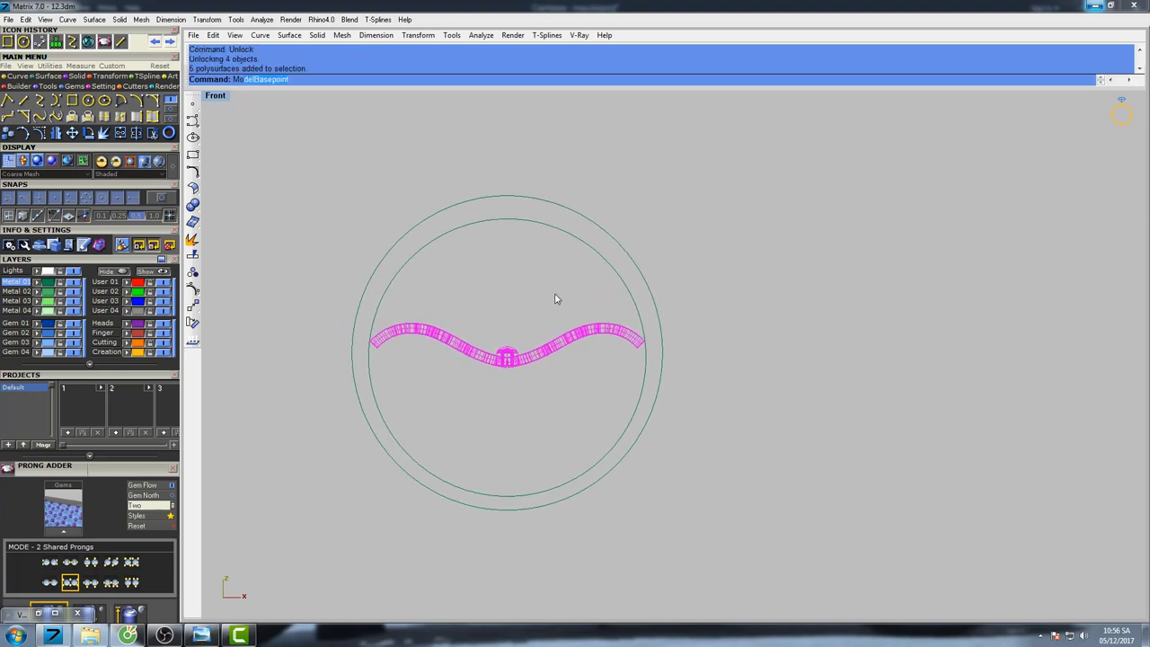
{"action": "type", "text": "ve"}
{"action": "key", "text": "Return"}
{"action": "left_click", "coordinate": [565, 380]}
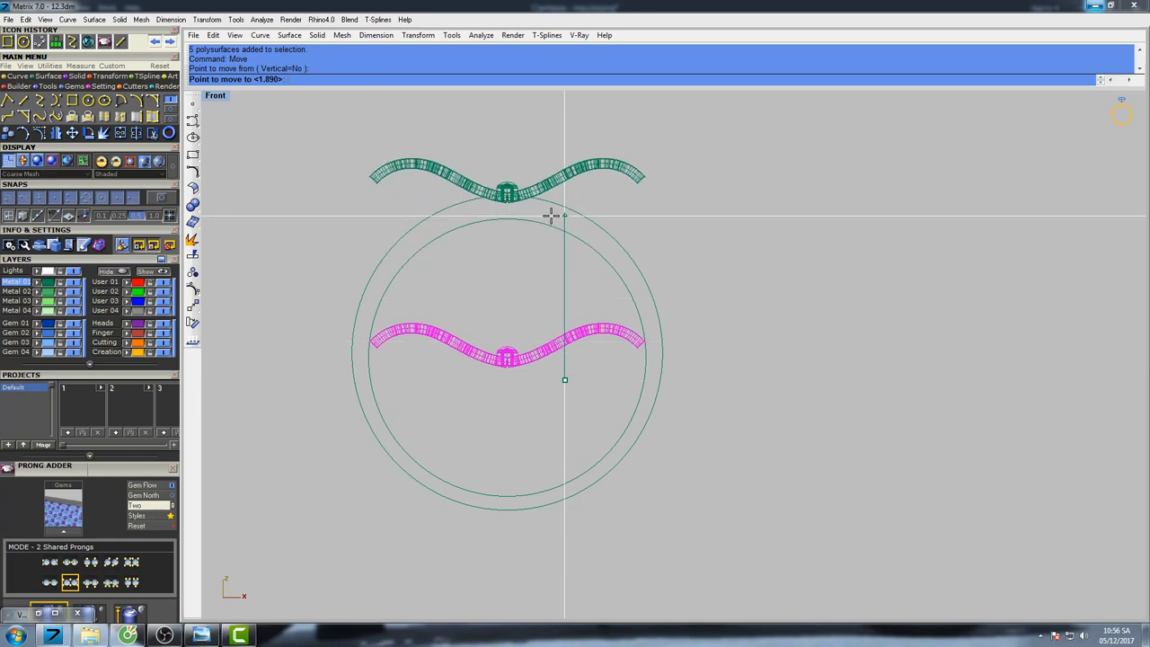
{"action": "left_click", "coordinate": [550, 214]}
{"action": "key", "text": "Escape"}
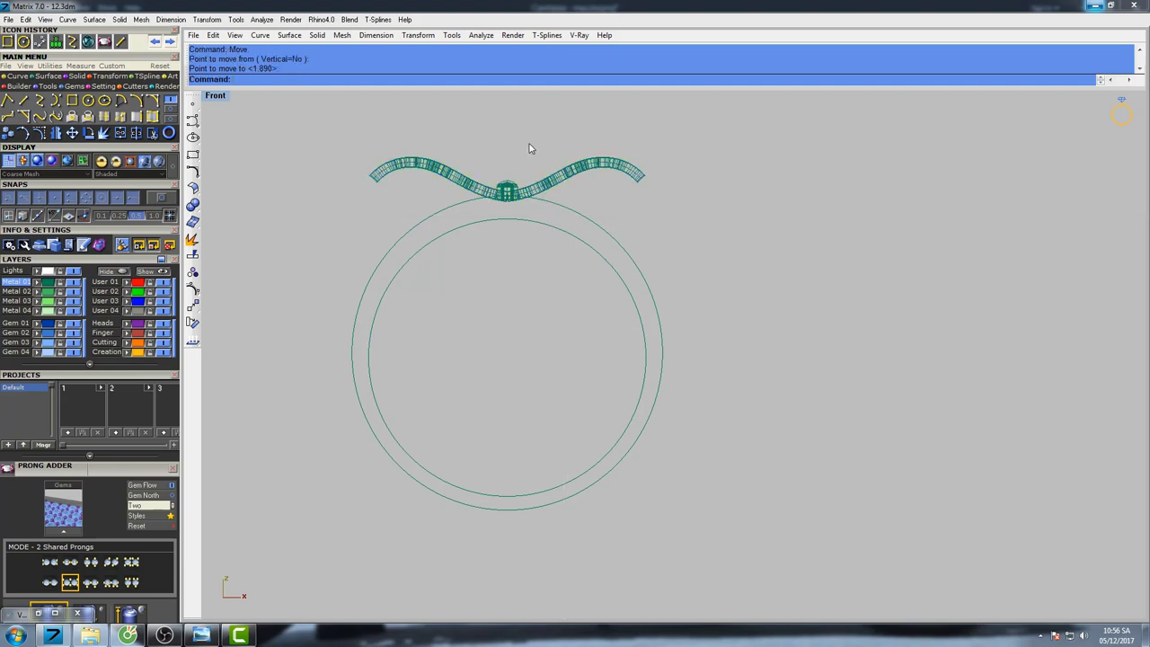
Move the whole butterfly about 1.6 mm straight down in the Top view so it sits centred over the band circles.
{"action": "scroll", "coordinate": [539, 161], "scroll_direction": "down", "scroll_amount": 5}
{"action": "right_click_drag", "start_coordinate": [540, 161], "coordinate": [514, 210]}
{"action": "double_click", "coordinate": [208, 97]}
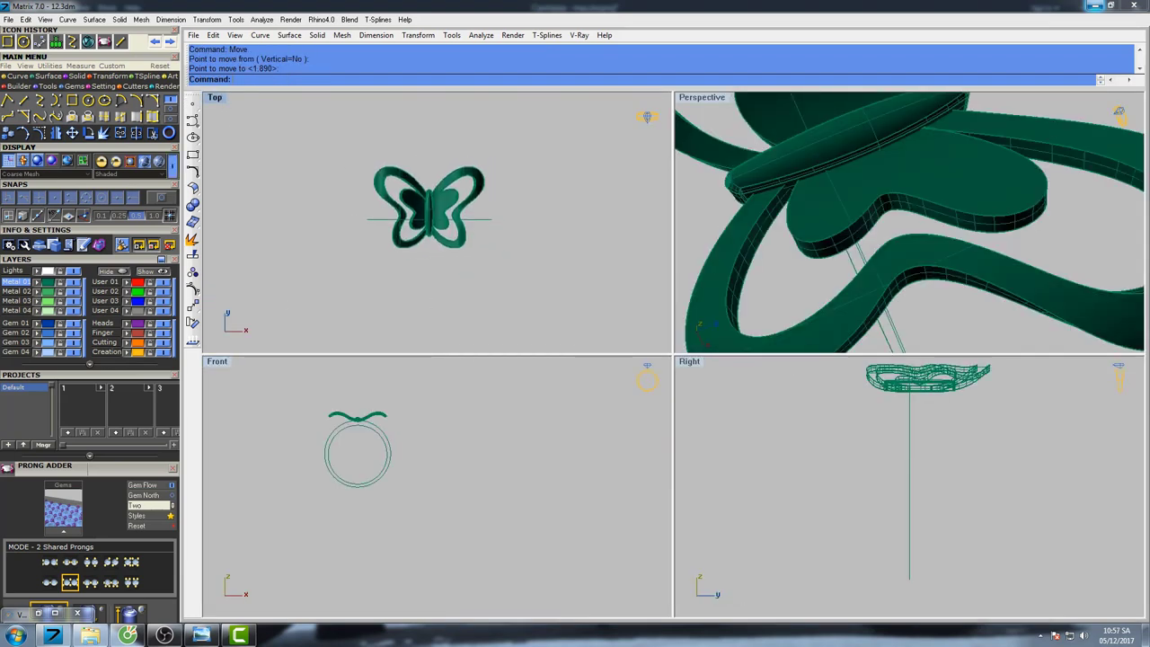
{"action": "left_click_drag", "start_coordinate": [280, 437], "coordinate": [386, 400]}
{"action": "scroll", "coordinate": [474, 231], "scroll_direction": "up", "scroll_amount": 2}
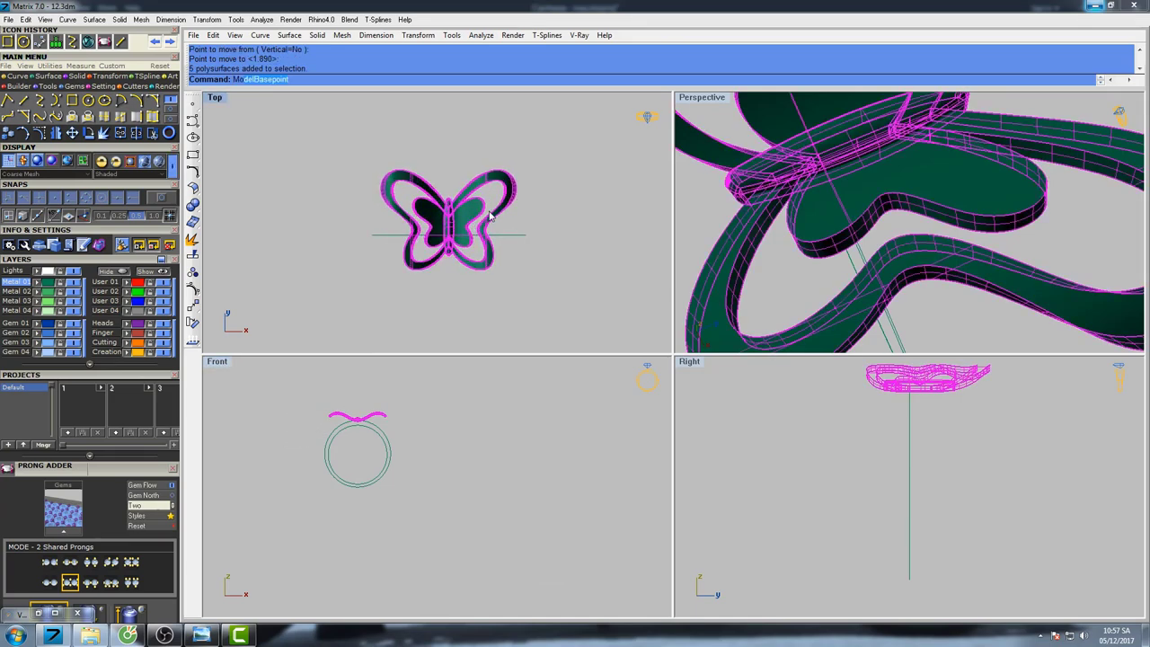
{"action": "type", "text": "ove"}
{"action": "key", "text": "Return"}
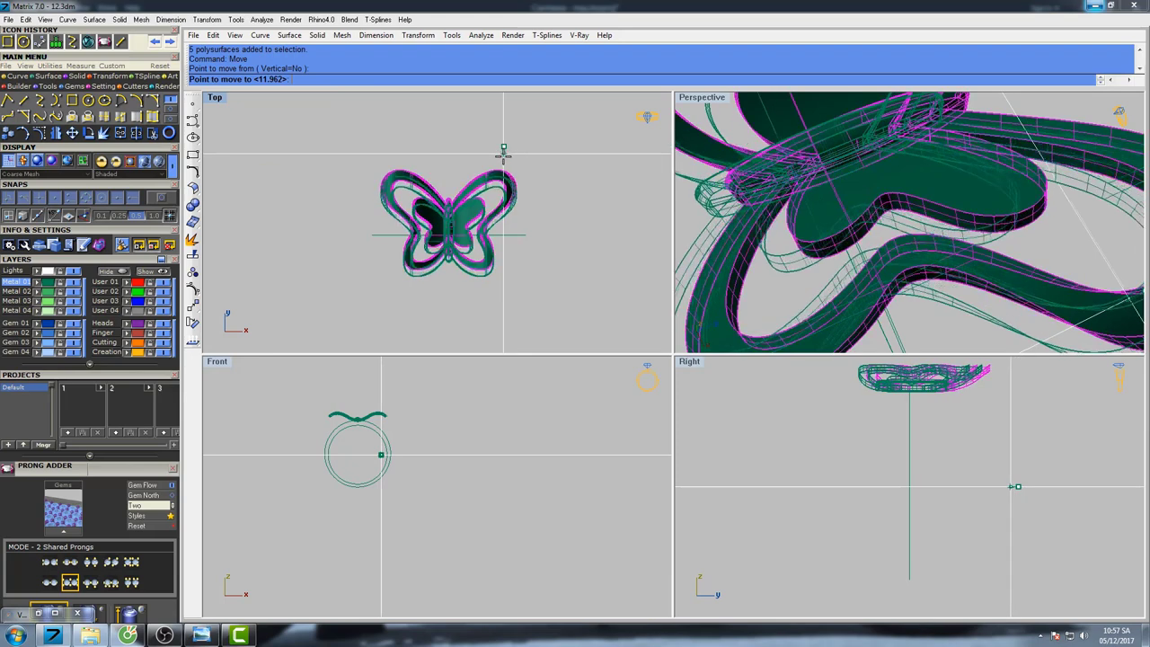
{"action": "left_click", "coordinate": [504, 162]}
{"action": "scroll", "coordinate": [475, 208], "scroll_direction": "up", "scroll_amount": 2}
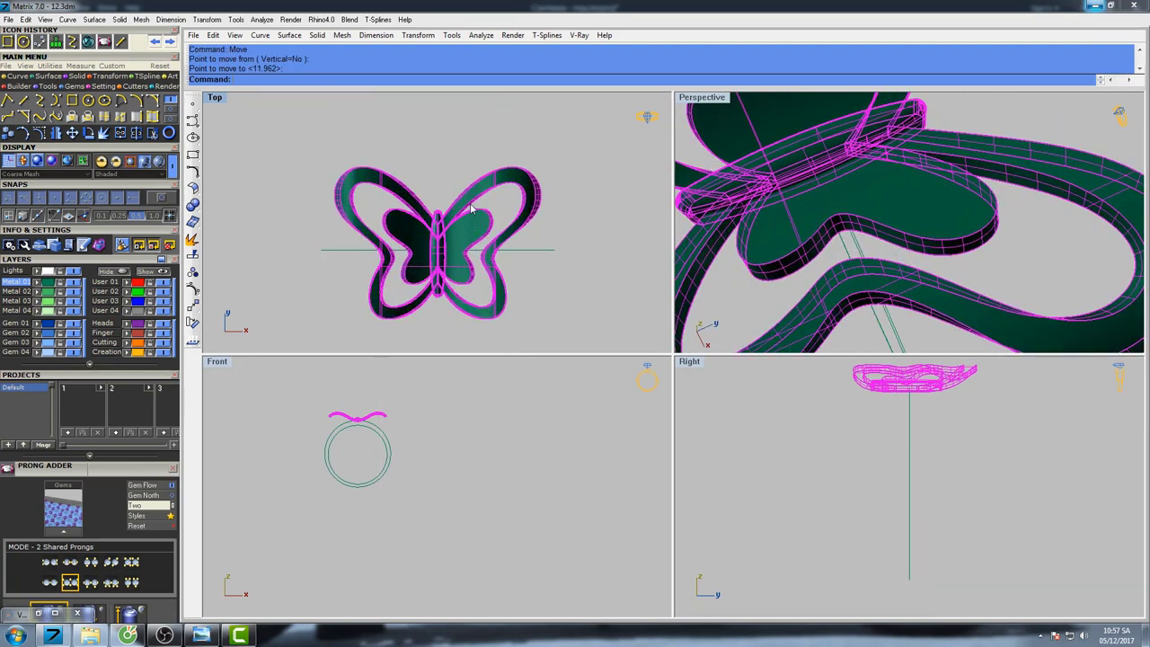
{"action": "mouse_move", "coordinate": [474, 209]}
{"action": "right_mouse_down"}
{"action": "mouse_move", "coordinate": [466, 187]}
{"action": "mouse_move", "coordinate": [457, 196]}
{"action": "right_mouse_up"}
{"action": "left_click", "coordinate": [559, 200]}
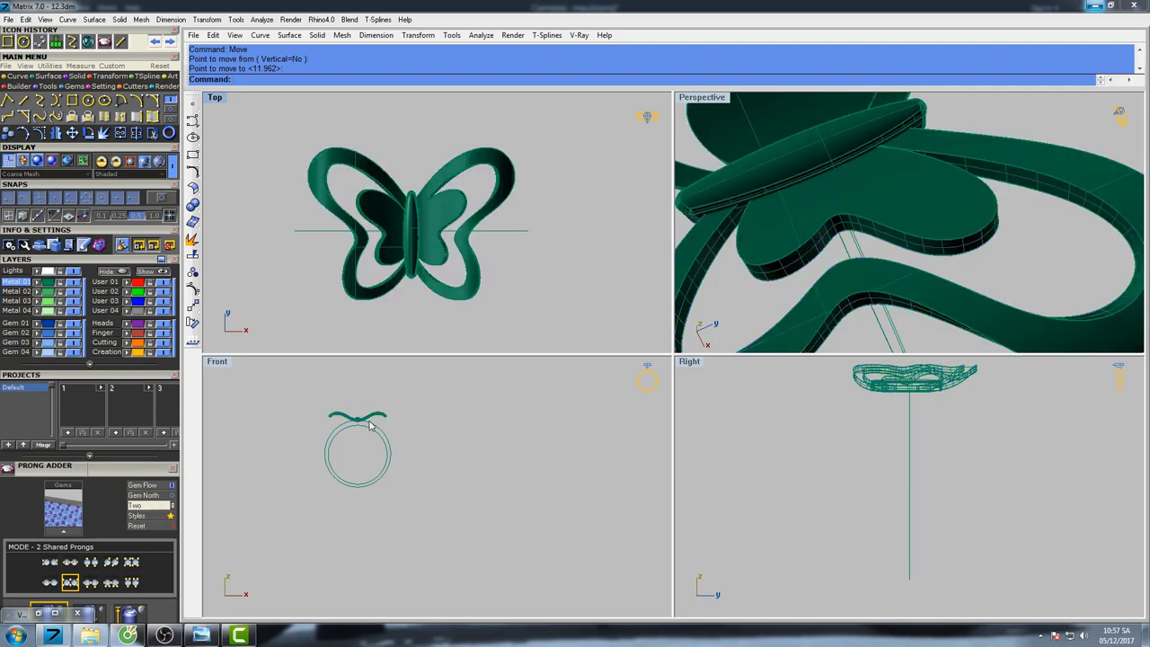
Draw a vertical both-sided line in the Front view, centred on the origin and extending beyond both circles.
{"action": "double_click", "coordinate": [217, 362]}
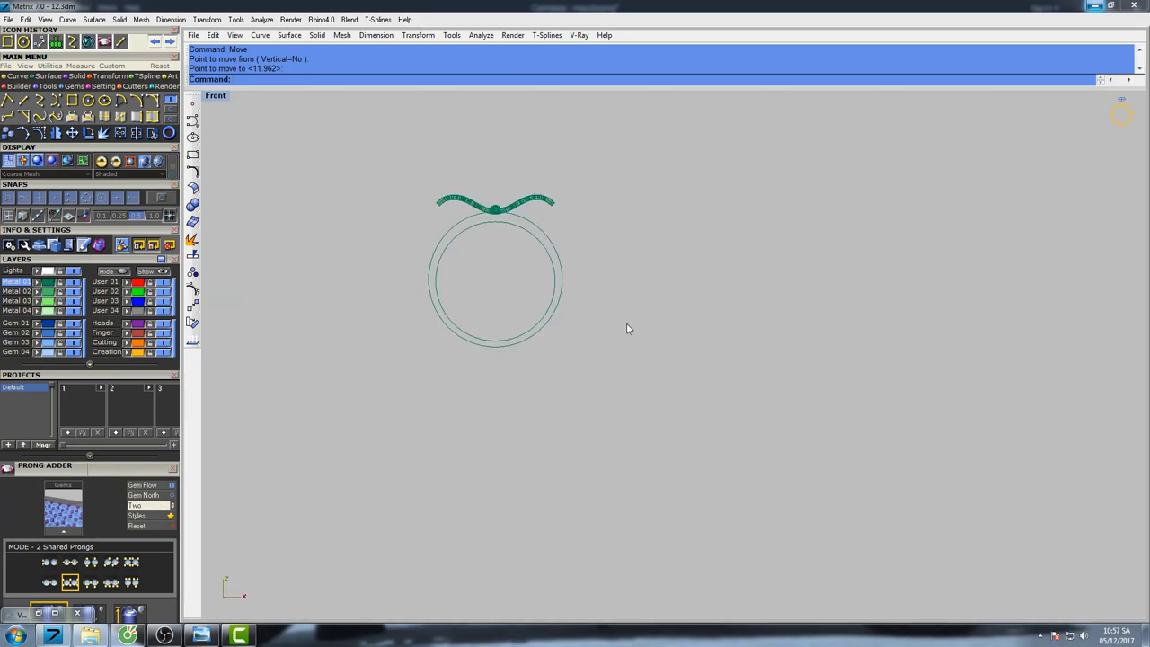
{"action": "scroll", "coordinate": [537, 264], "scroll_direction": "up", "scroll_amount": 2}
{"action": "mouse_move", "coordinate": [598, 237]}
{"action": "right_mouse_down"}
{"action": "mouse_move", "coordinate": [586, 236]}
{"action": "mouse_move", "coordinate": [614, 252]}
{"action": "mouse_move", "coordinate": [604, 247]}
{"action": "right_mouse_up"}
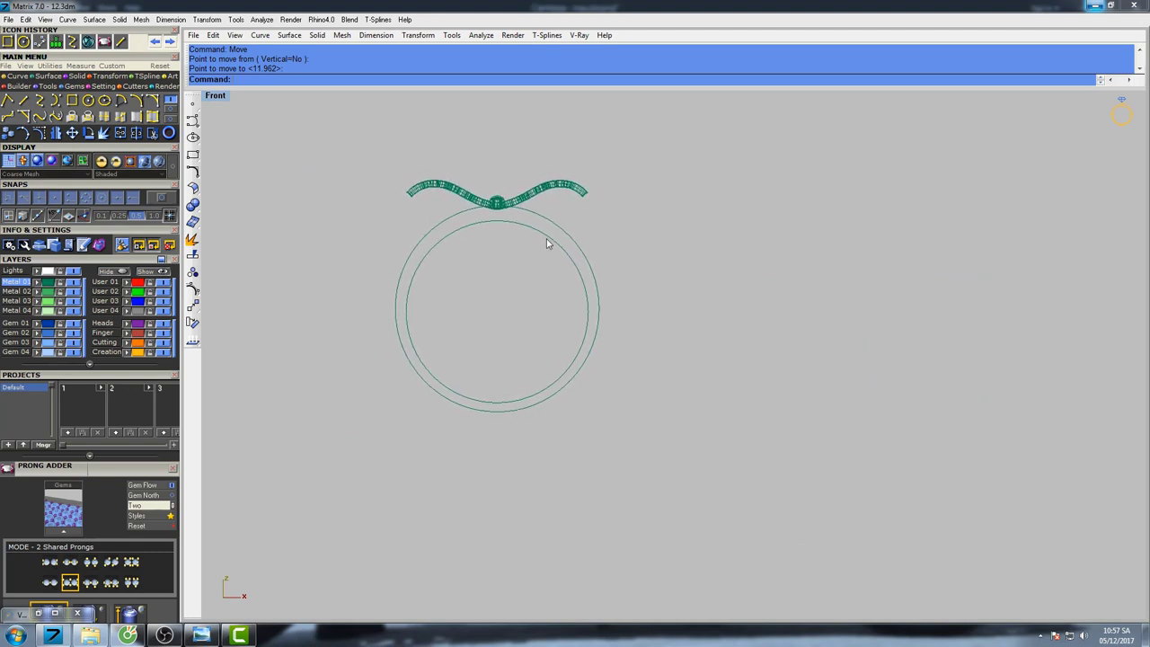
{"action": "left_click", "coordinate": [24, 100]}
{"action": "left_click", "coordinate": [470, 299]}
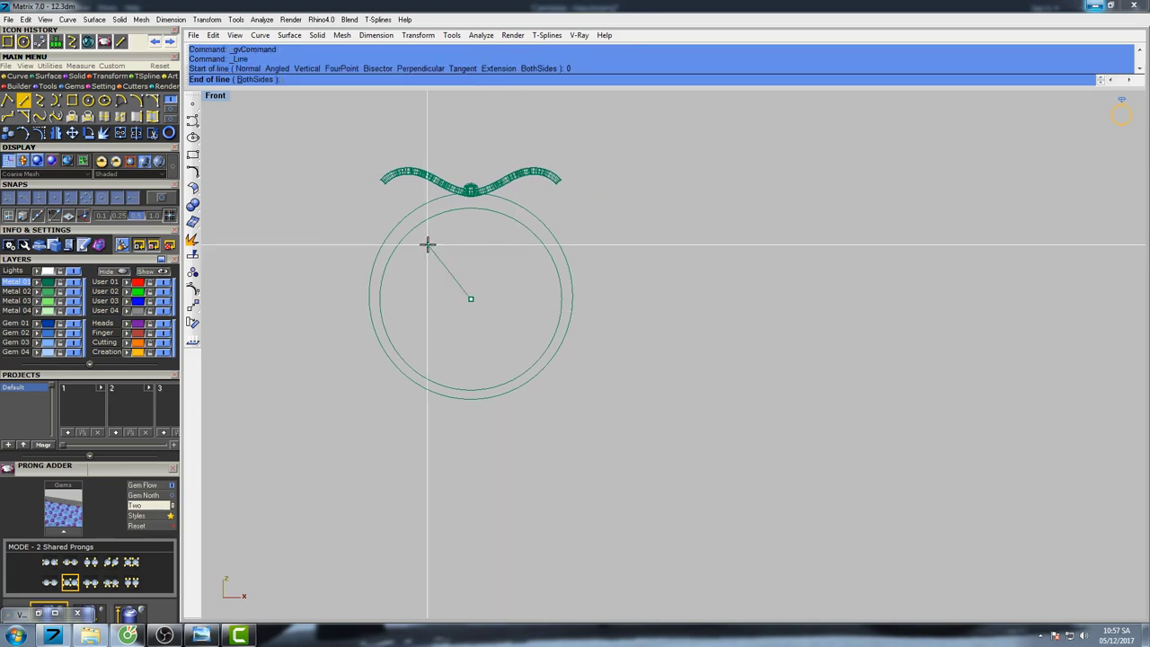
{"action": "left_click", "coordinate": [255, 80]}
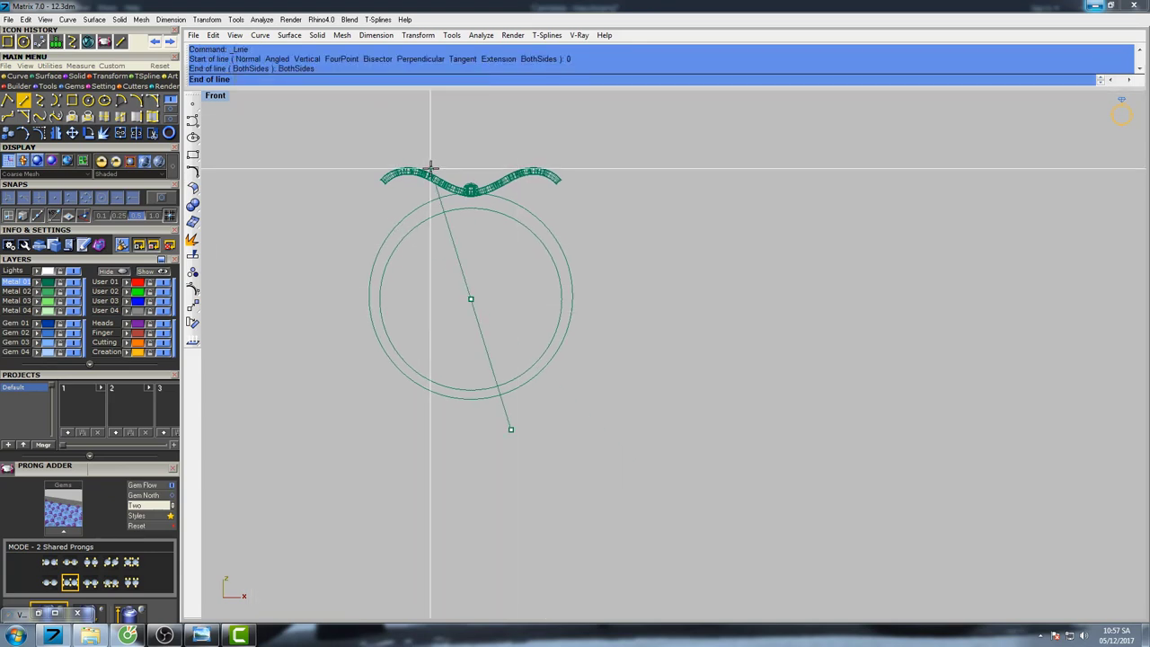
{"action": "left_click", "coordinate": [467, 120]}
{"action": "left_click", "coordinate": [472, 127]}
{"action": "right_click_drag", "start_coordinate": [486, 184], "coordinate": [446, 183]}
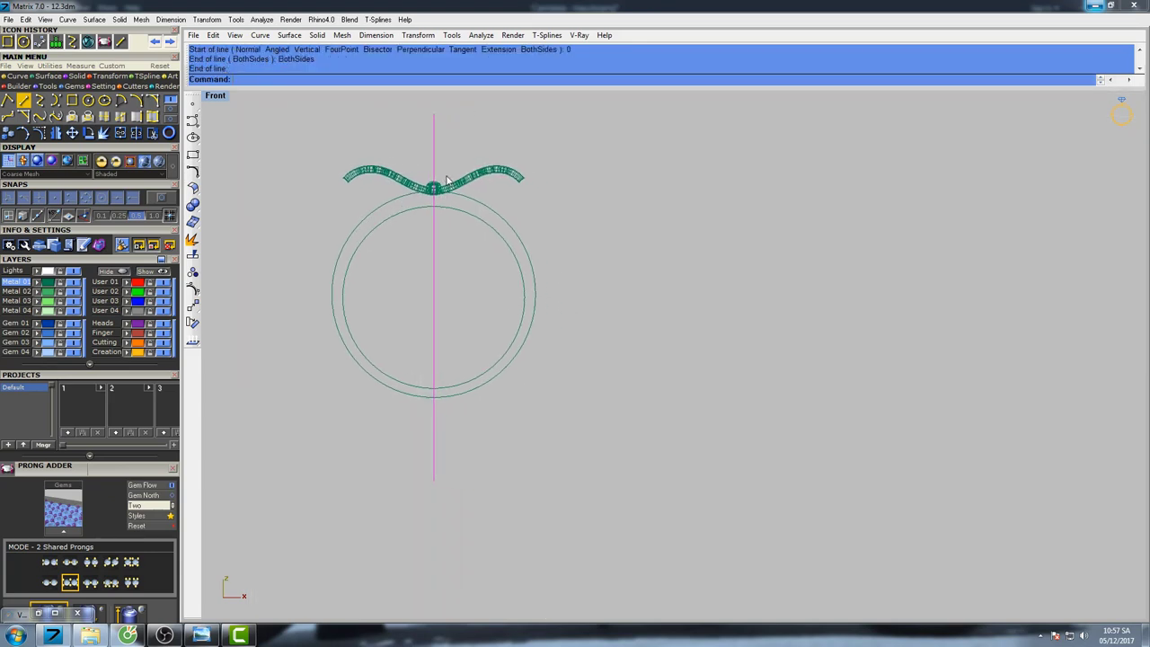
Trim away the left half of the outer circle with the vertical line.
{"action": "type", "text": "im"}
{"action": "key", "text": "Return"}
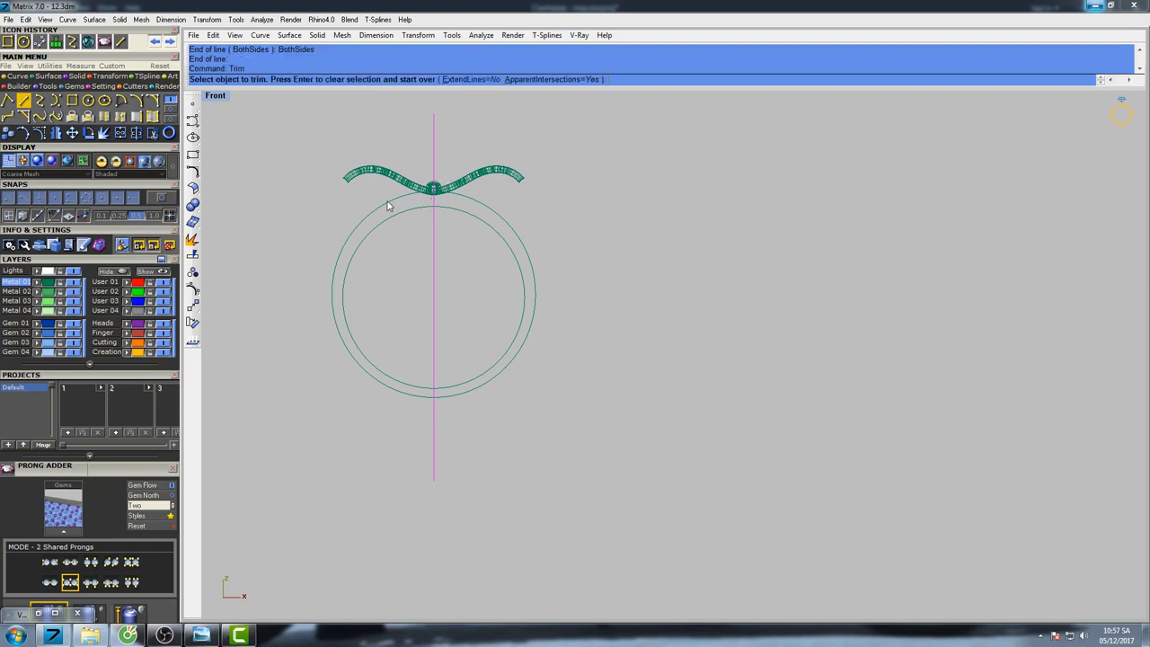
{"action": "left_click", "coordinate": [387, 206]}
{"action": "right_click_drag", "start_coordinate": [490, 243], "coordinate": [524, 246]}
{"action": "key", "text": "Return"}
Rebuild the remaining right half of the outer circle with 7 points and degree 3.
{"action": "left_click", "coordinate": [481, 233]}
{"action": "type", "text": "re"}
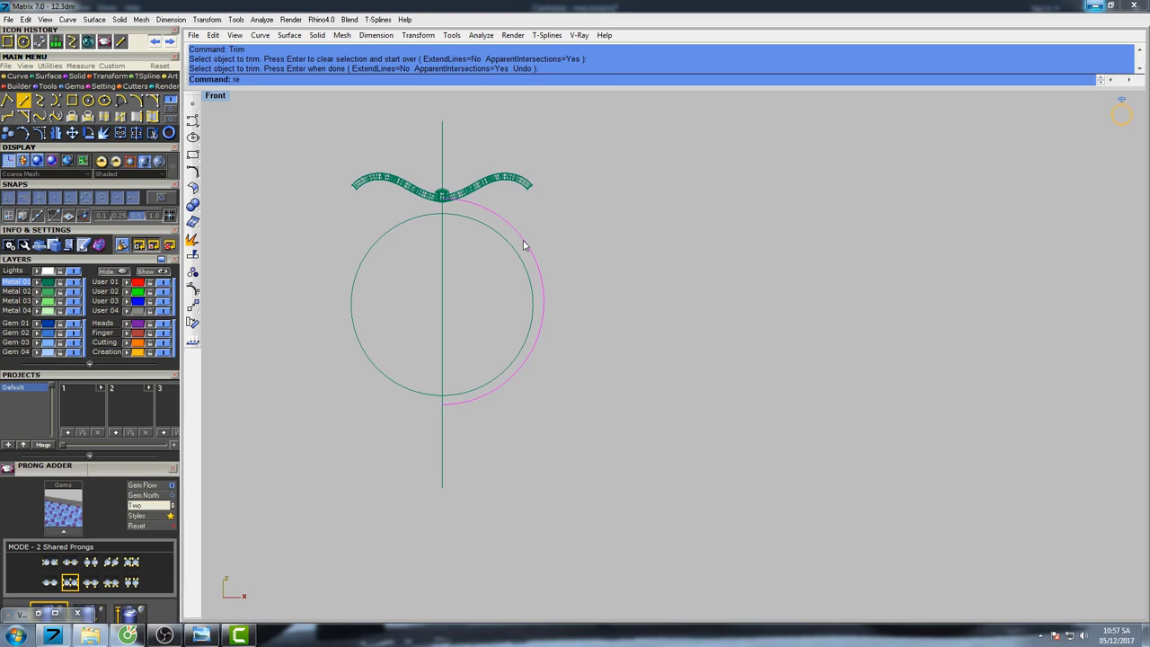
{"action": "type", "text": "build"}
{"action": "key", "text": "Return"}
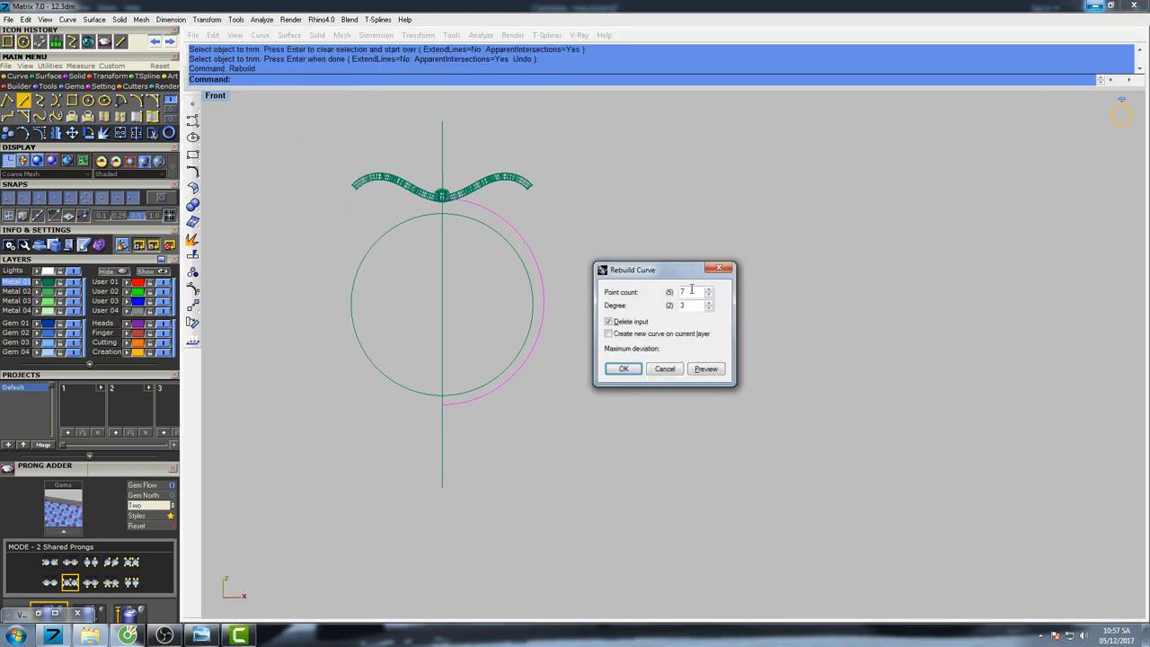
{"action": "left_click", "coordinate": [622, 369]}
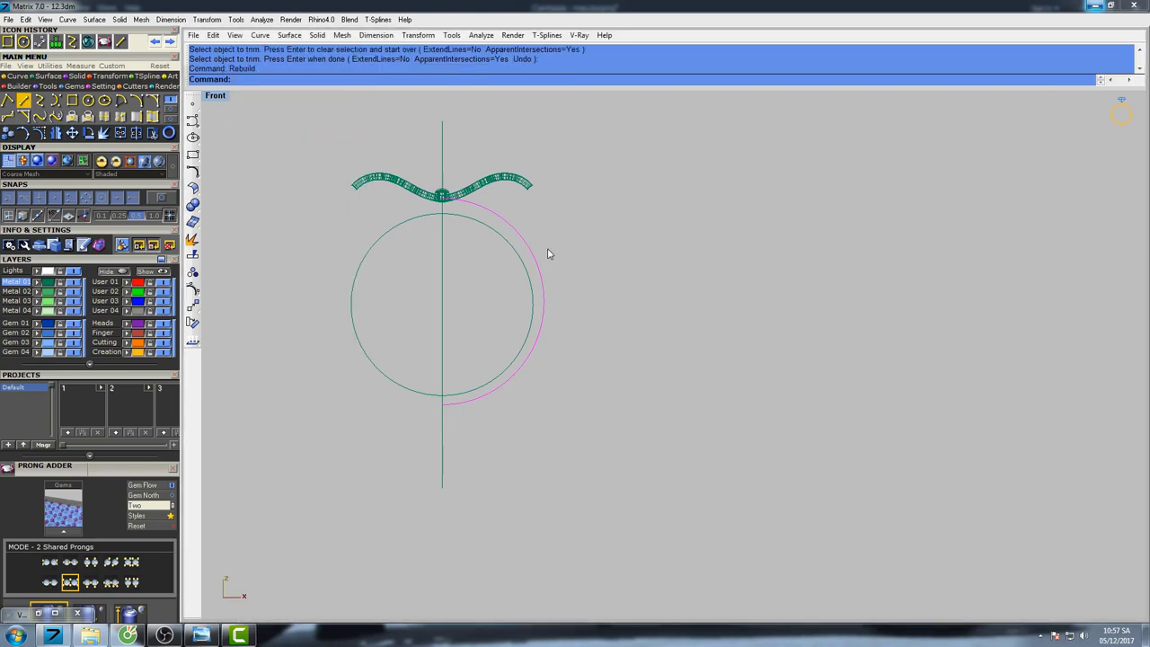
Delete the vertical cutting line through the ring's centre.
{"action": "right_click_drag", "start_coordinate": [557, 235], "coordinate": [583, 249]}
{"action": "double_click", "coordinate": [221, 97]}
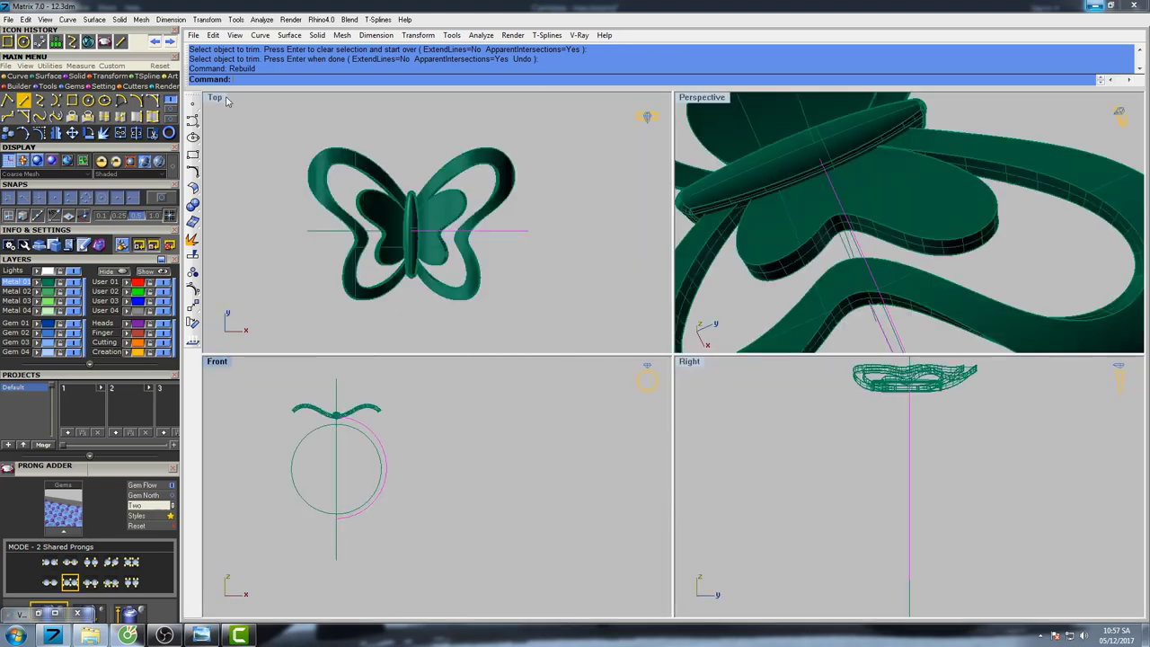
{"action": "right_click_drag", "start_coordinate": [819, 440], "coordinate": [860, 449]}
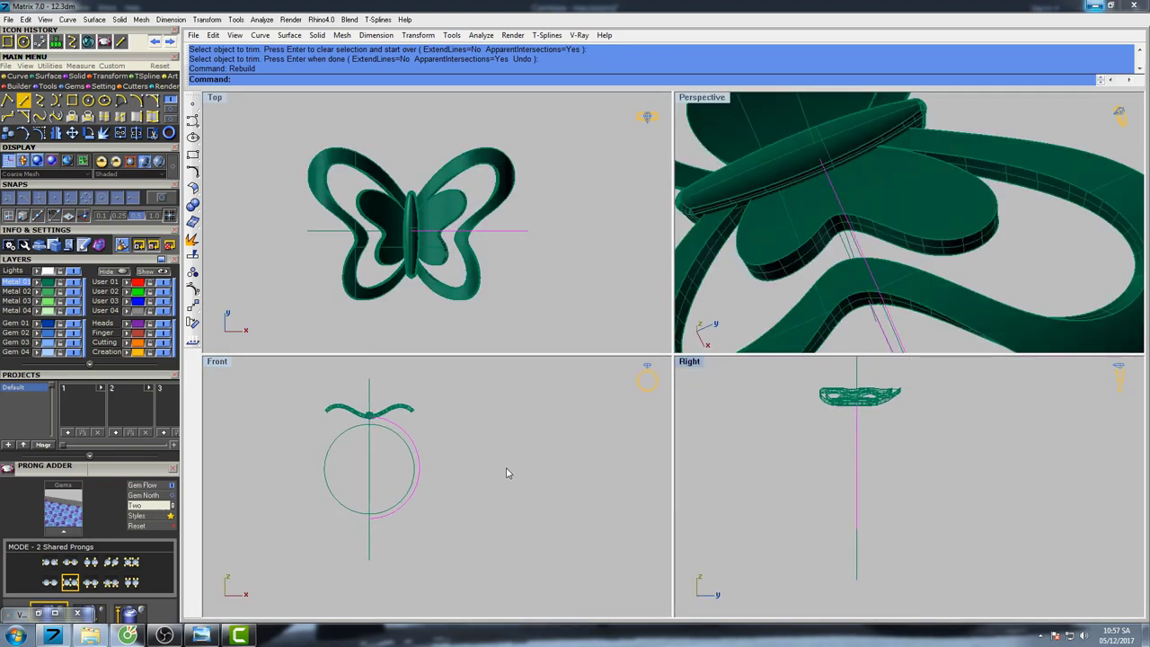
{"action": "right_click_drag", "start_coordinate": [512, 471], "coordinate": [532, 461]}
{"action": "left_click", "coordinate": [389, 451]}
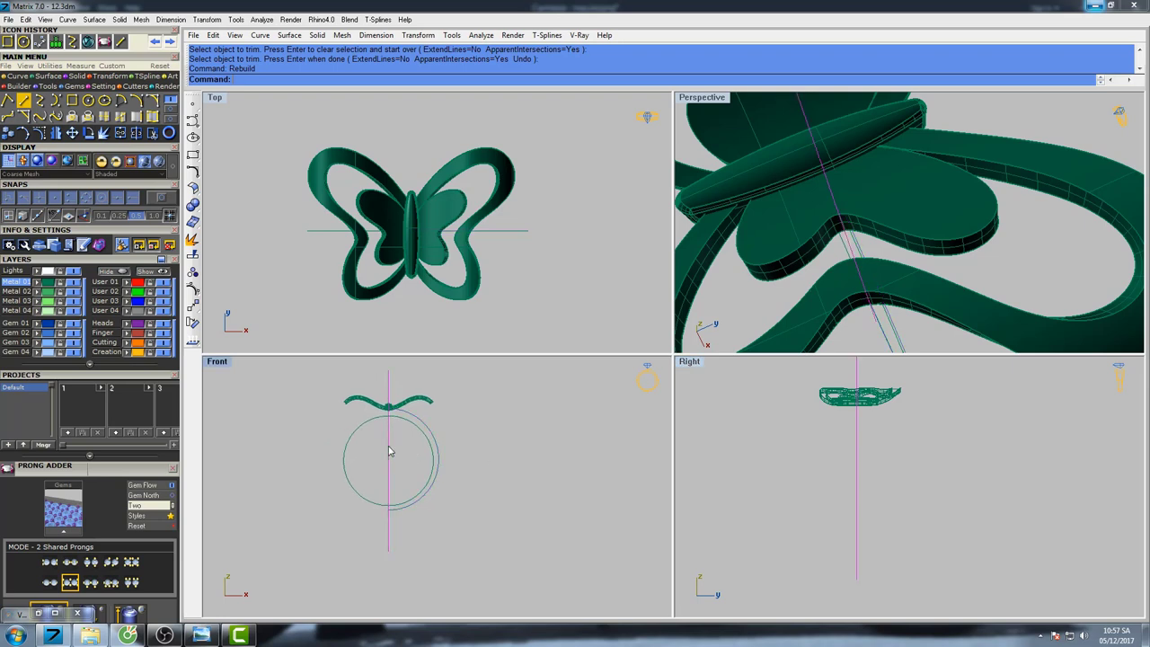
{"action": "right_click_drag", "start_coordinate": [409, 455], "coordinate": [382, 443]}
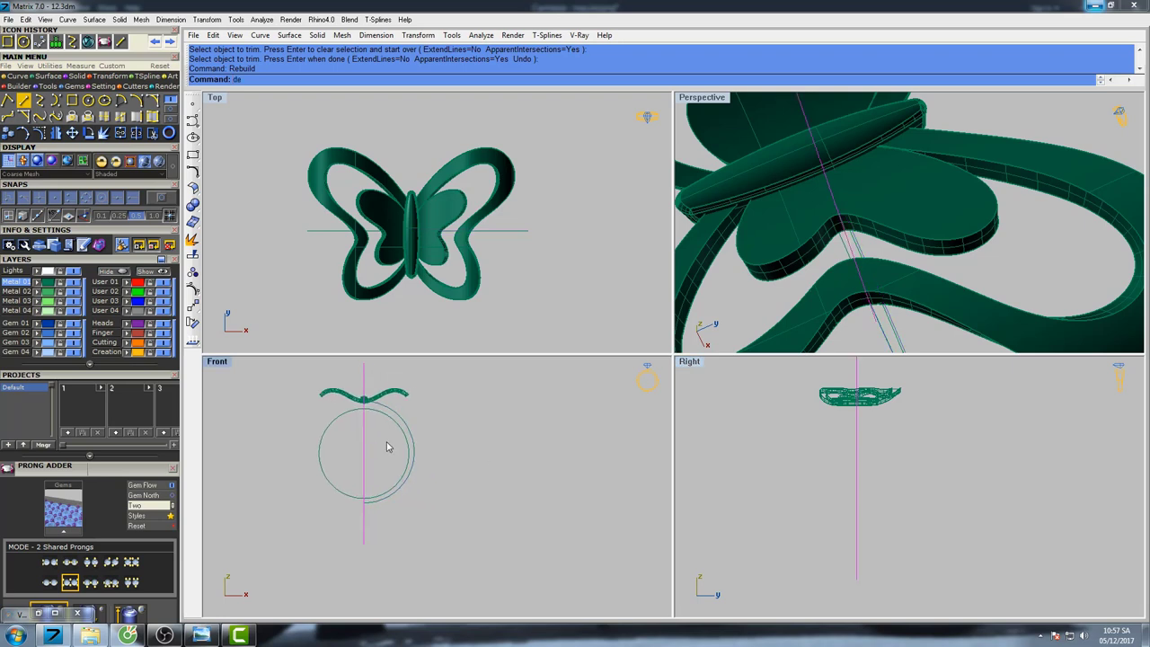
{"action": "type", "text": "l"}
{"action": "key", "text": "Return"}
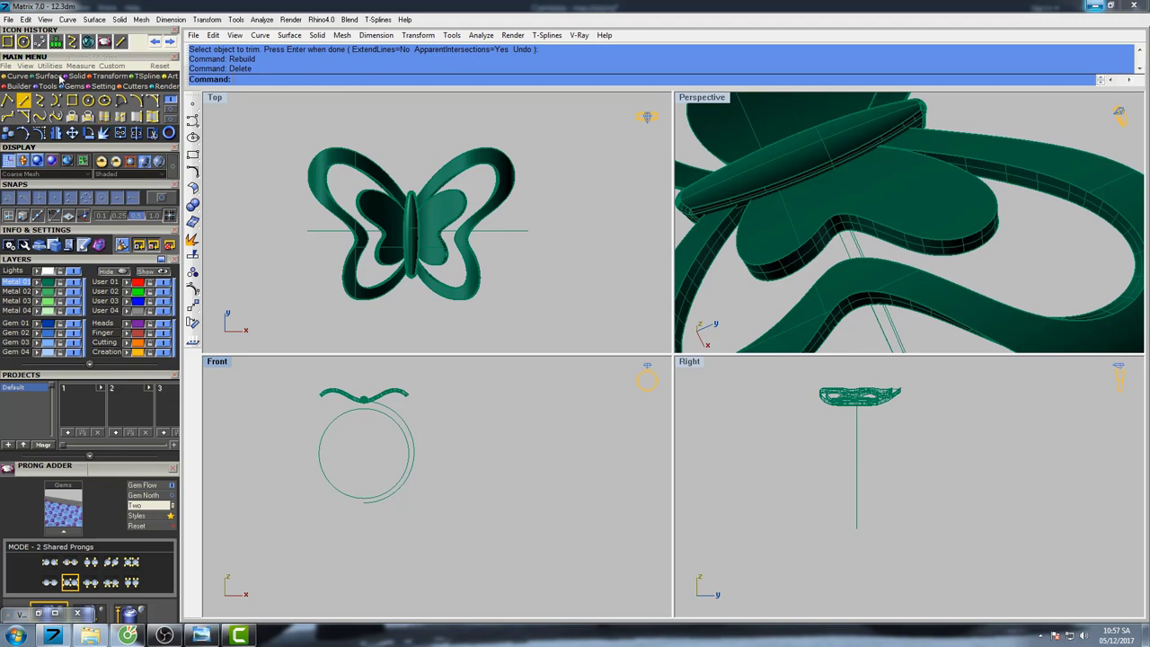
Draw a horizontal line in the Right view extending 1.25 mm to both sides of the outer half curve's bottom end.
{"action": "left_click", "coordinate": [24, 101]}
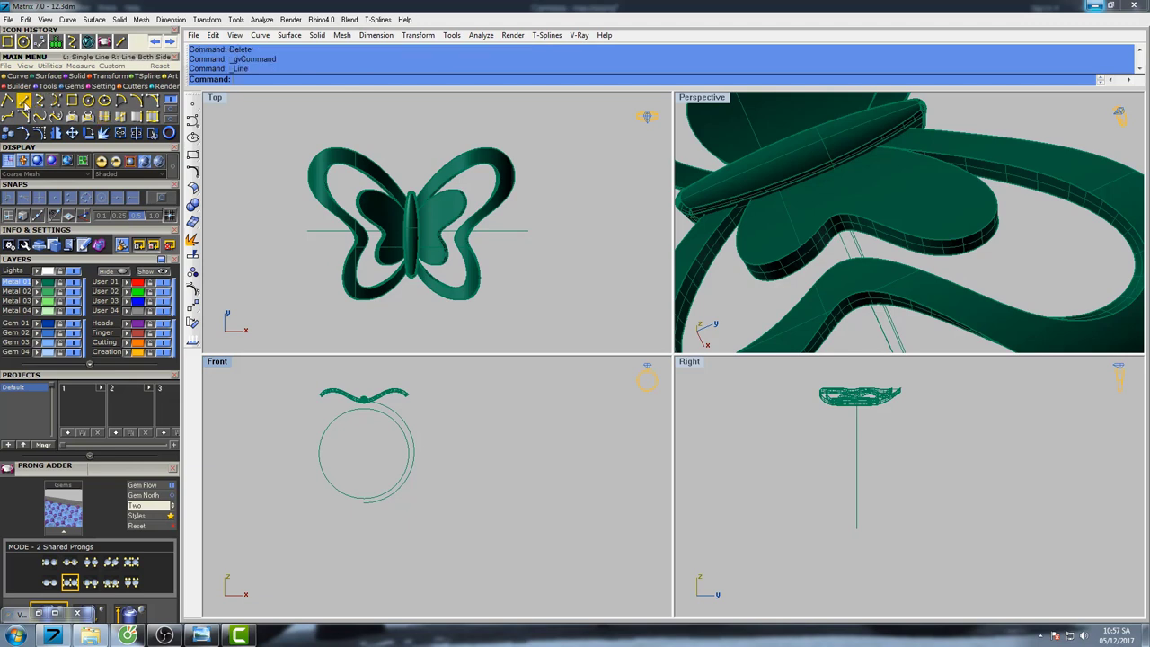
{"action": "left_click", "coordinate": [362, 504]}
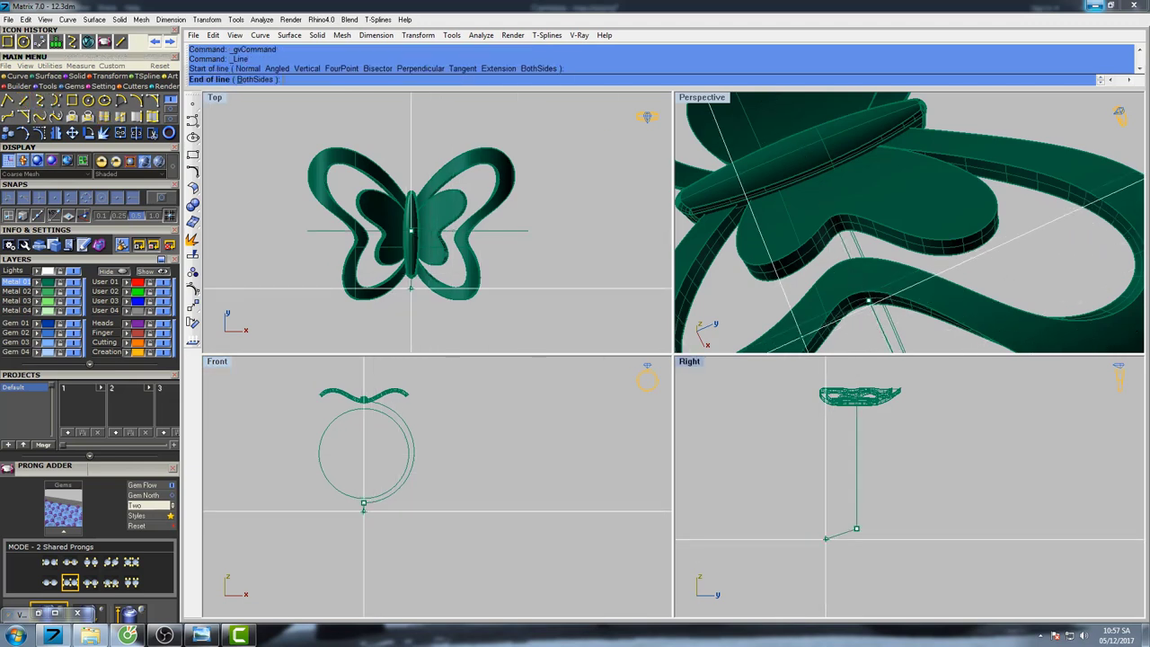
{"action": "left_click", "coordinate": [260, 79]}
{"action": "right_click_drag", "start_coordinate": [811, 491], "coordinate": [832, 506]}
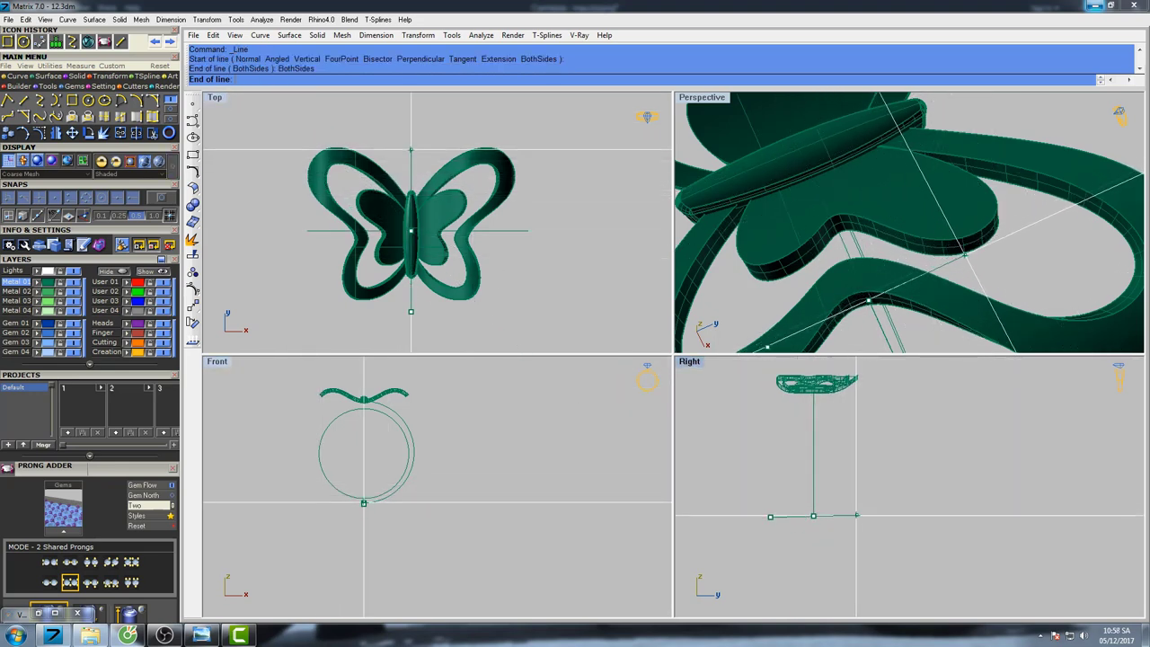
{"action": "type", "text": "1.2"}
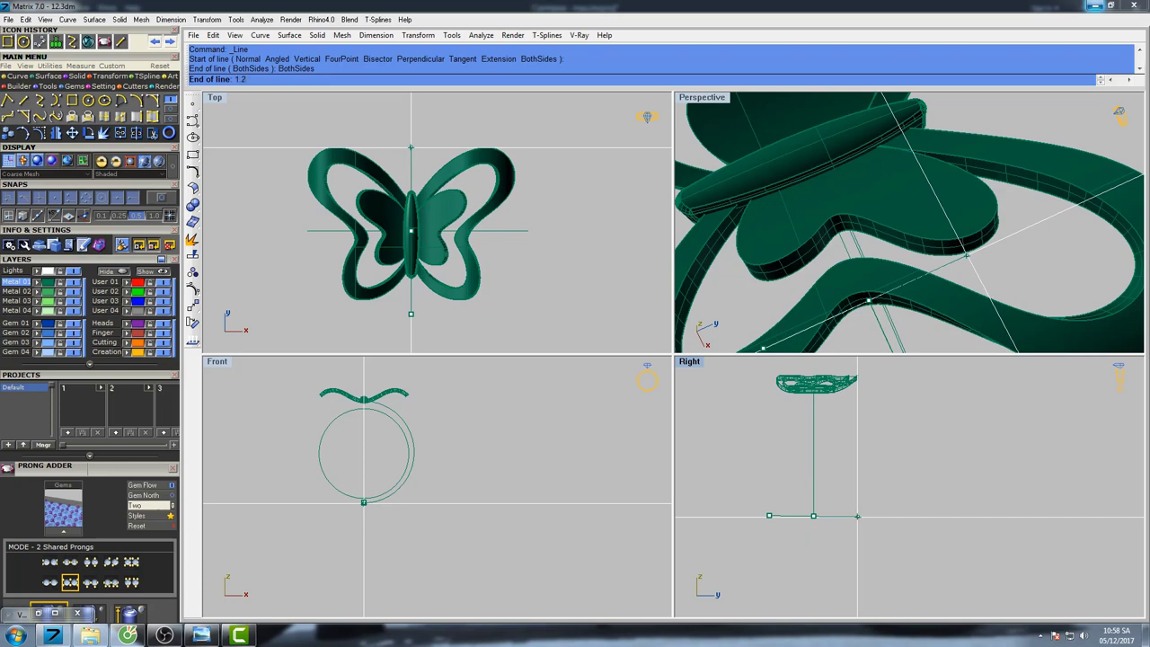
{"action": "type", "text": "5"}
{"action": "key", "text": "Return"}
{"action": "left_click", "coordinate": [939, 532]}
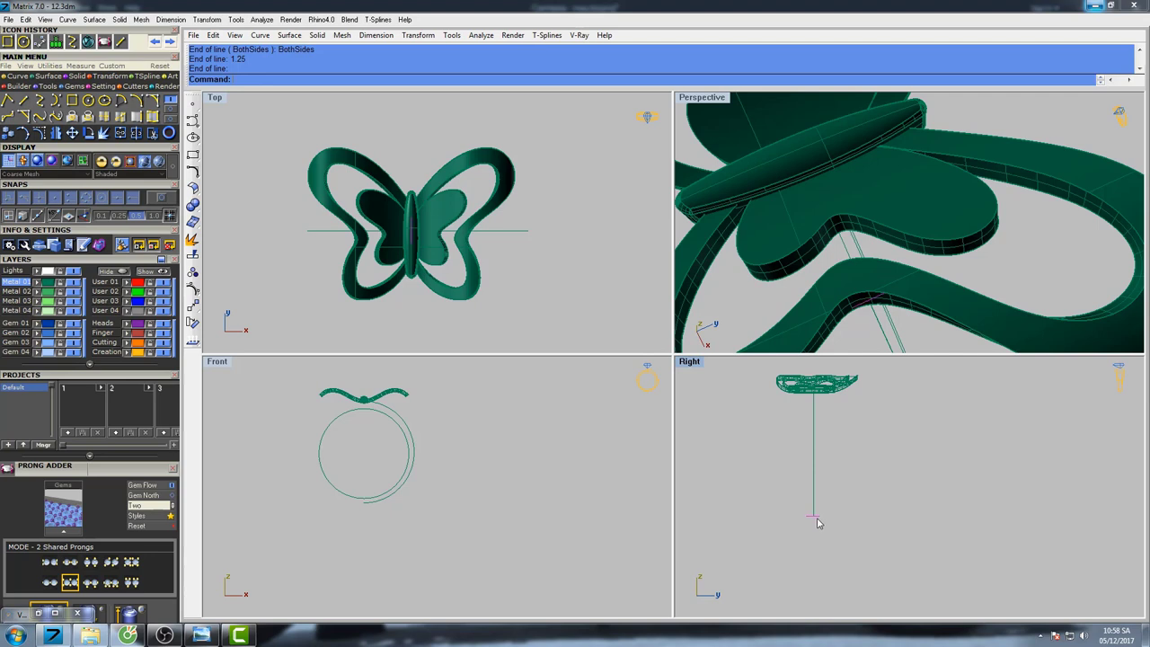
Rebuild the short horizontal line with 5 points and degree 3.
{"action": "scroll", "coordinate": [817, 518], "scroll_direction": "up", "scroll_amount": 2}
{"action": "right_click_drag", "start_coordinate": [816, 517], "coordinate": [790, 488]}
{"action": "type", "text": "rre"}
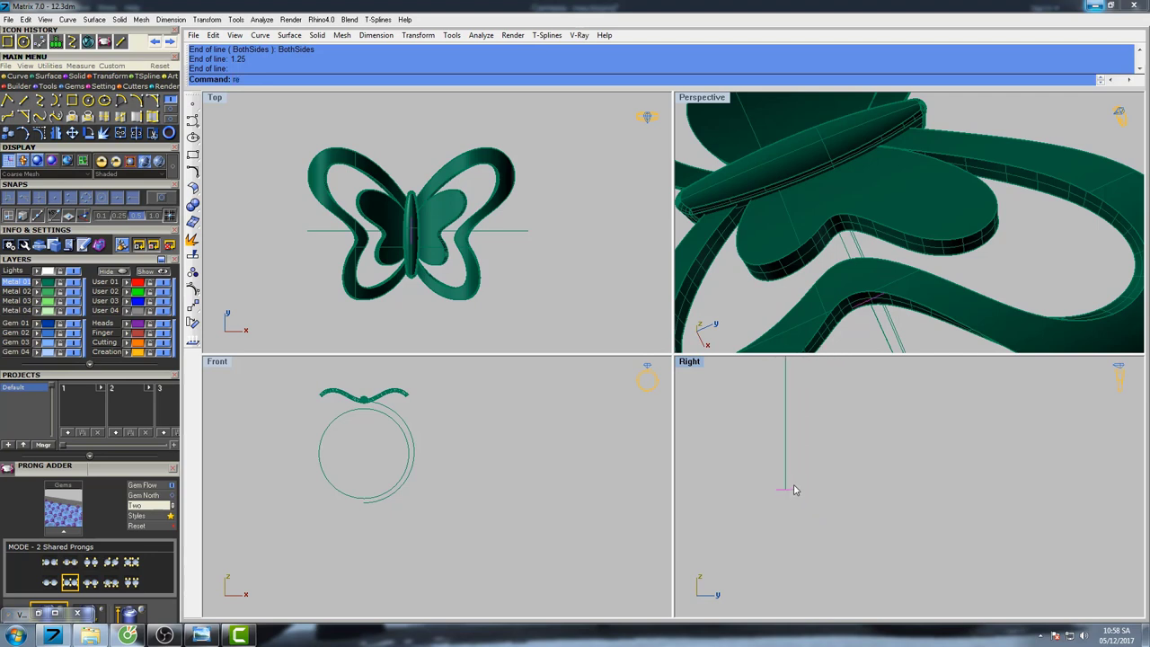
{"action": "type", "text": "build"}
{"action": "key", "text": "Return"}
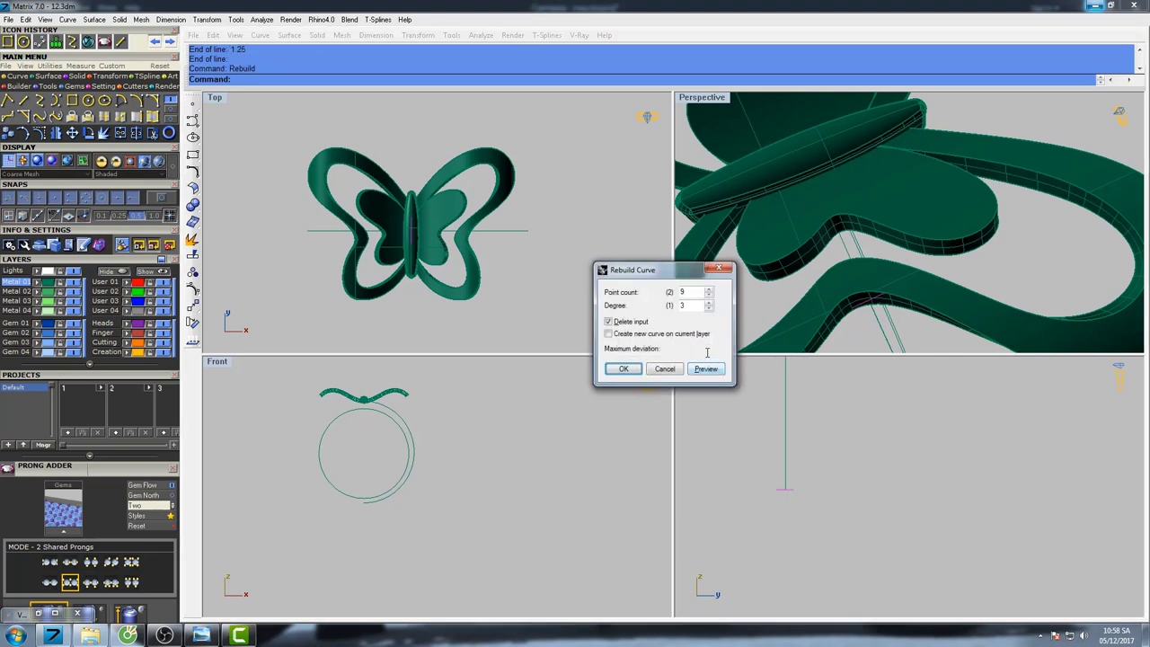
{"action": "left_click", "coordinate": [708, 297]}
{"action": "left_click", "coordinate": [708, 296]}
{"action": "left_click", "coordinate": [625, 369]}
Turn on the short line's control points and move the three middle ones down about 0.13 mm.
{"action": "right_click_drag", "start_coordinate": [799, 476], "coordinate": [826, 444]}
{"action": "key", "text": "F10"}
{"action": "scroll", "coordinate": [787, 456], "scroll_direction": "up", "scroll_amount": 12}
{"action": "scroll", "coordinate": [756, 447], "scroll_direction": "up", "scroll_amount": 2}
{"action": "left_click_drag", "start_coordinate": [828, 462], "coordinate": [911, 482]}
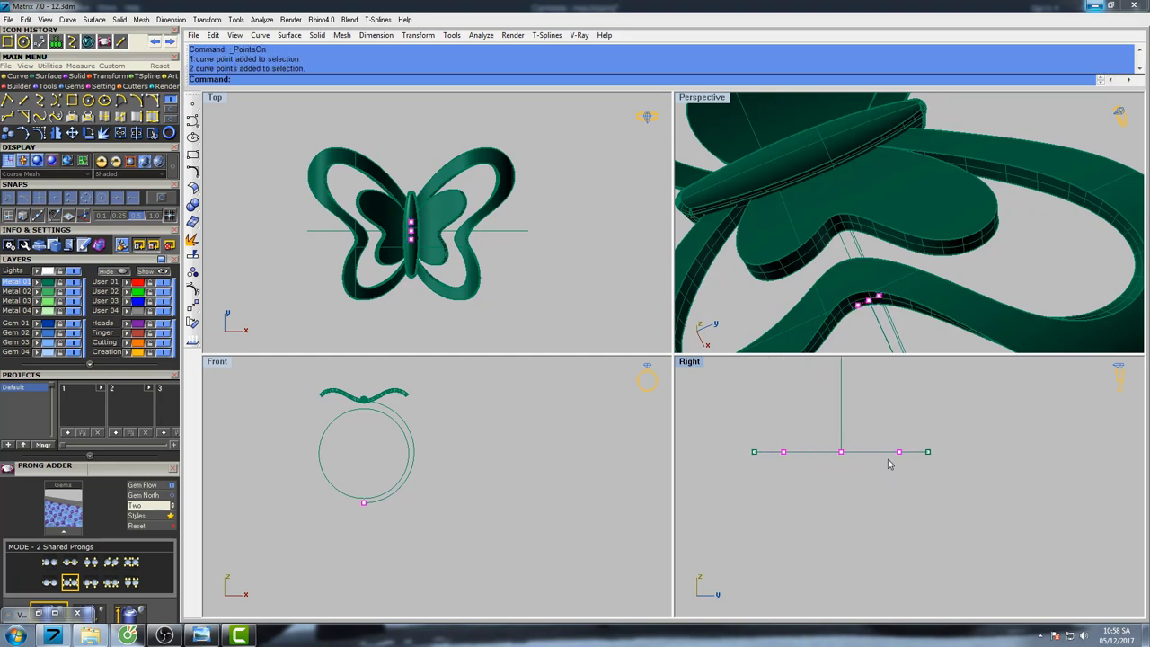
{"action": "right_click_drag", "start_coordinate": [870, 435], "coordinate": [847, 438]}
{"action": "type", "text": "Move"}
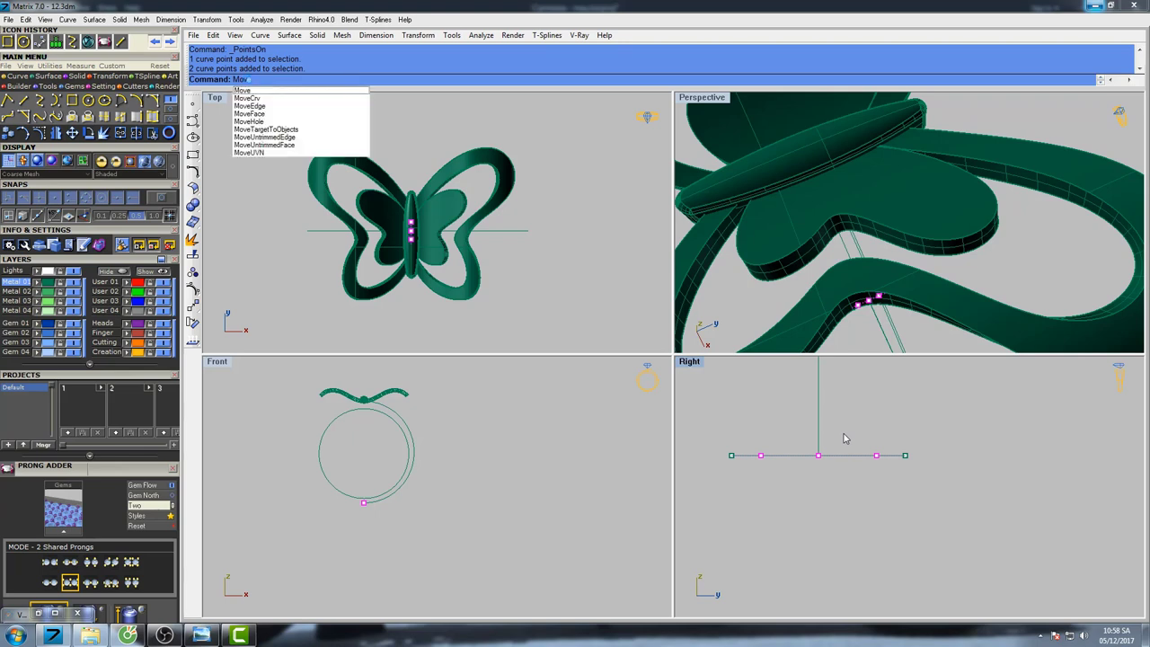
{"action": "key", "text": "Return"}
{"action": "left_click", "coordinate": [867, 392]}
{"action": "left_click", "coordinate": [865, 397]}
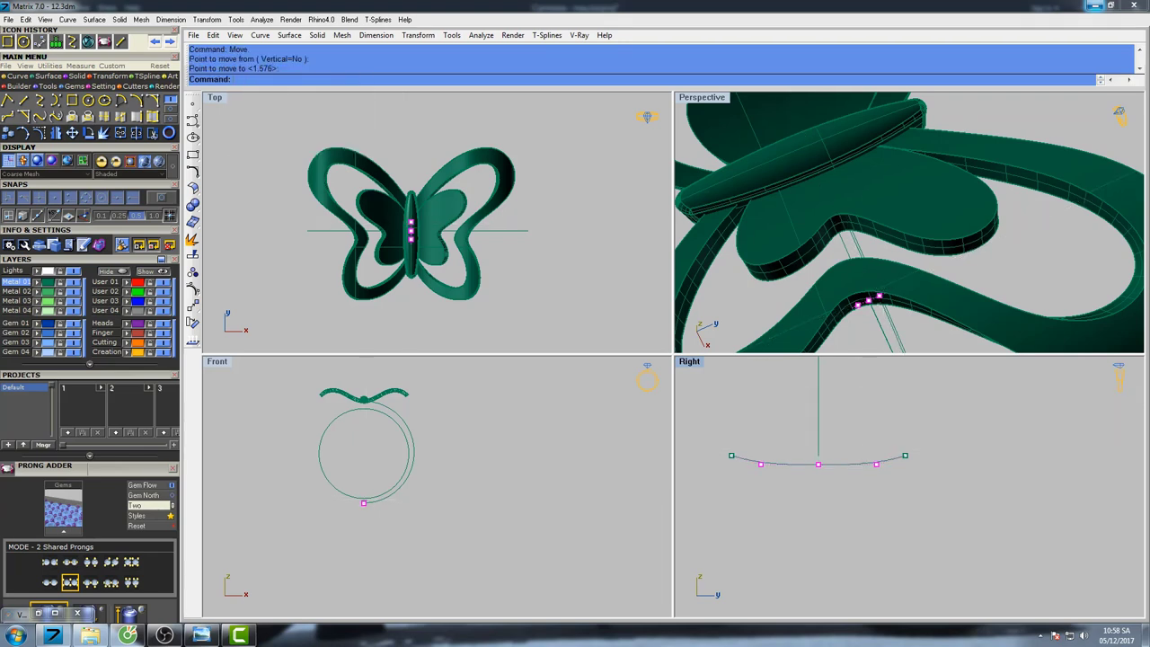
Move only the centre control point of the profile curve down about 0.09 mm.
{"action": "left_click", "coordinate": [819, 464]}
{"action": "key", "text": "Return"}
{"action": "left_click", "coordinate": [839, 414]}
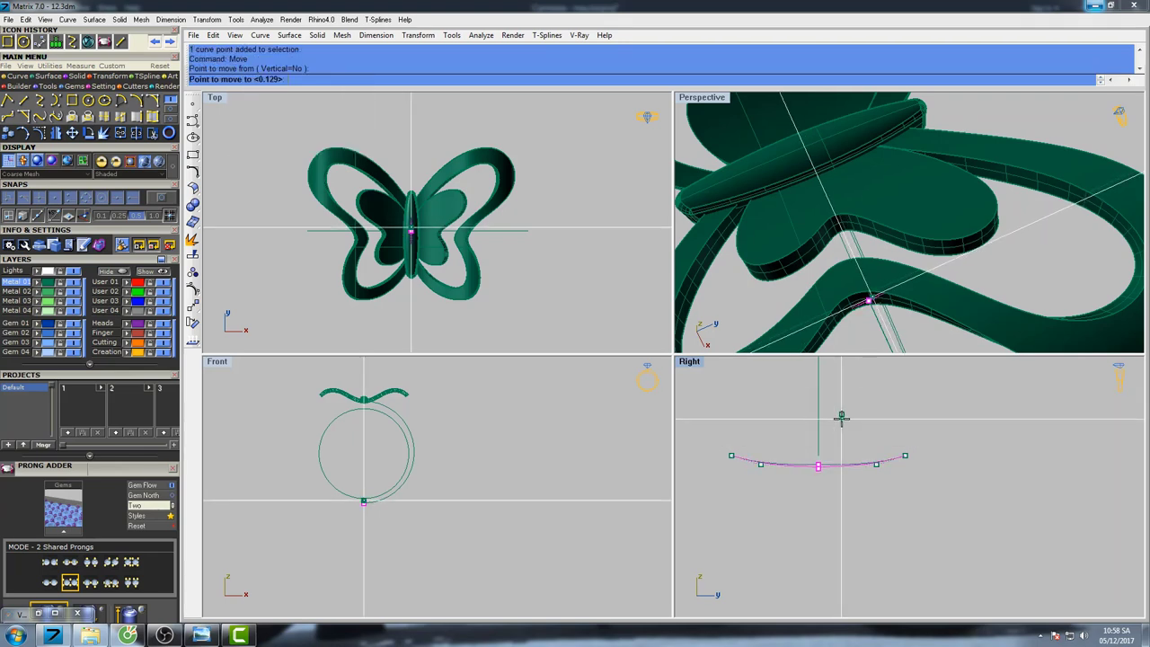
{"action": "left_click", "coordinate": [841, 419]}
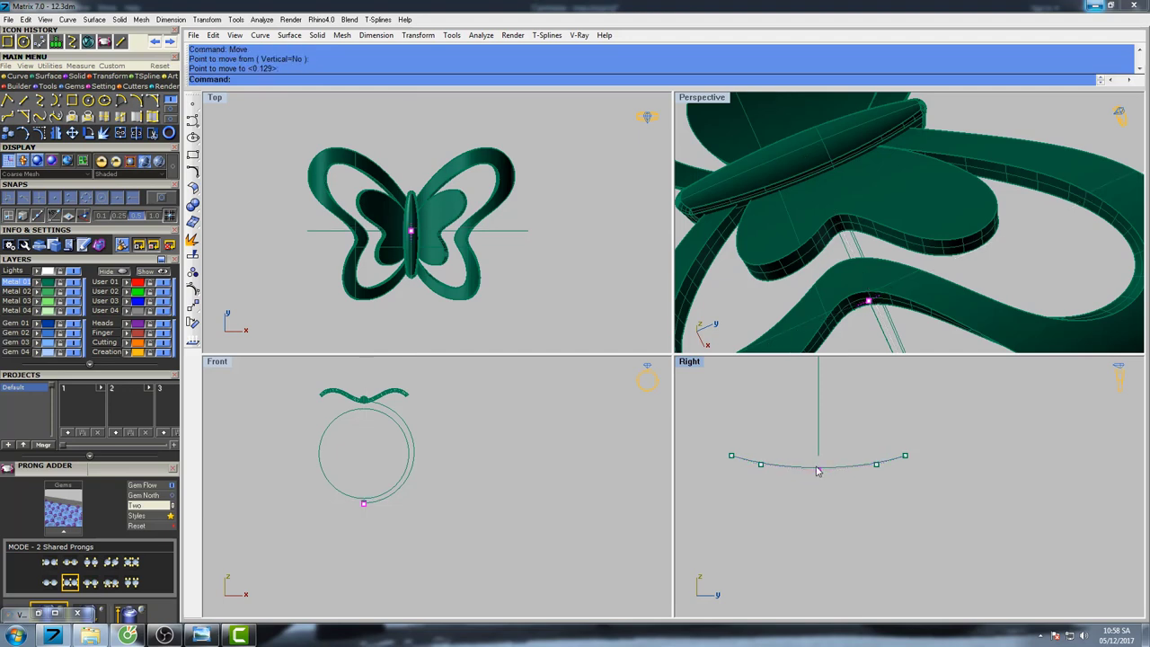
Lower the three inner control points by about 0.07 mm, and move the centre point slightly further down.
{"action": "left_click_drag", "start_coordinate": [757, 478], "coordinate": [889, 451]}
{"action": "key", "text": "Return"}
{"action": "left_click", "coordinate": [890, 407]}
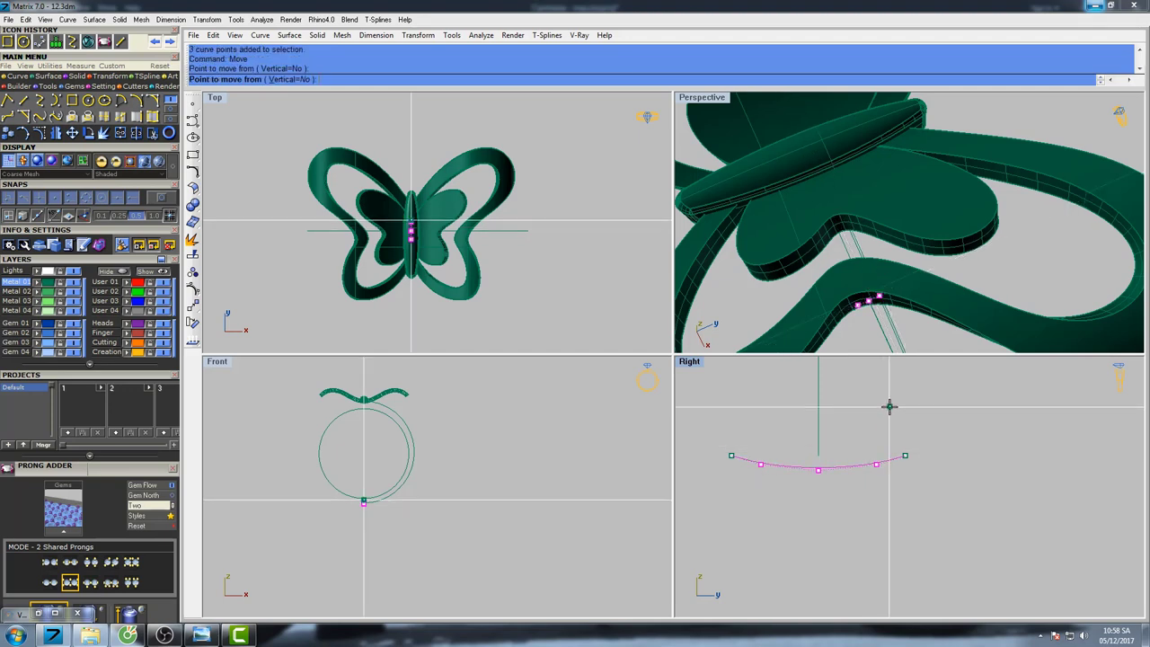
{"action": "left_click", "coordinate": [890, 411]}
{"action": "left_click_drag", "start_coordinate": [799, 484], "coordinate": [845, 453]}
{"action": "key", "text": "Return"}
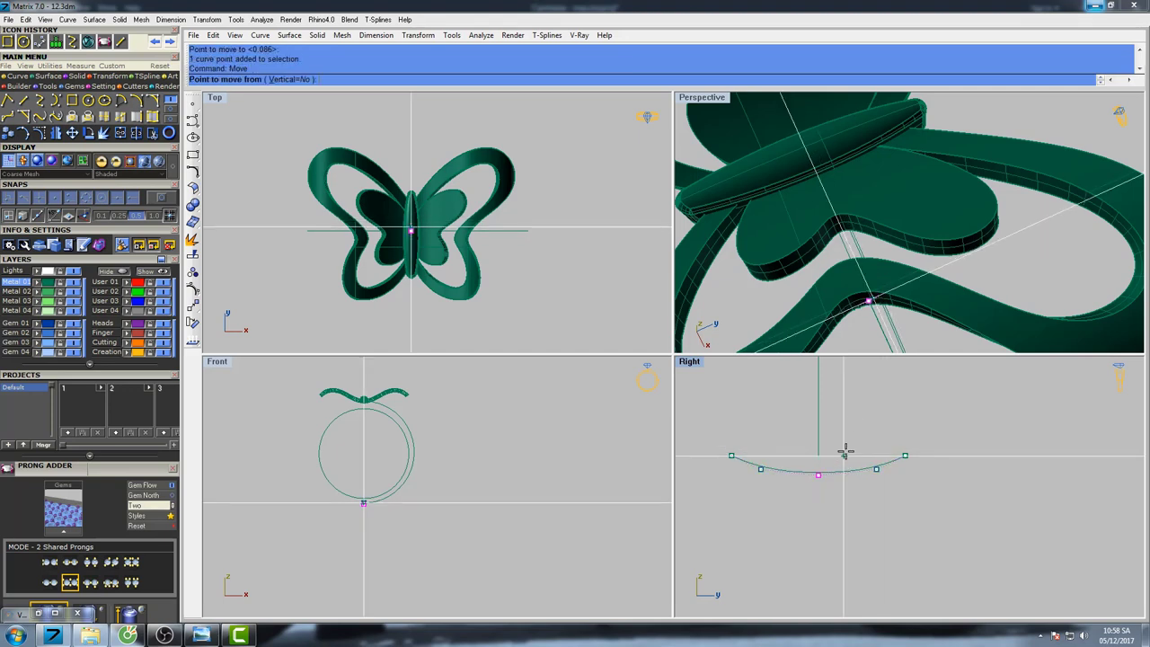
{"action": "left_click", "coordinate": [855, 410]}
{"action": "left_click", "coordinate": [854, 416]}
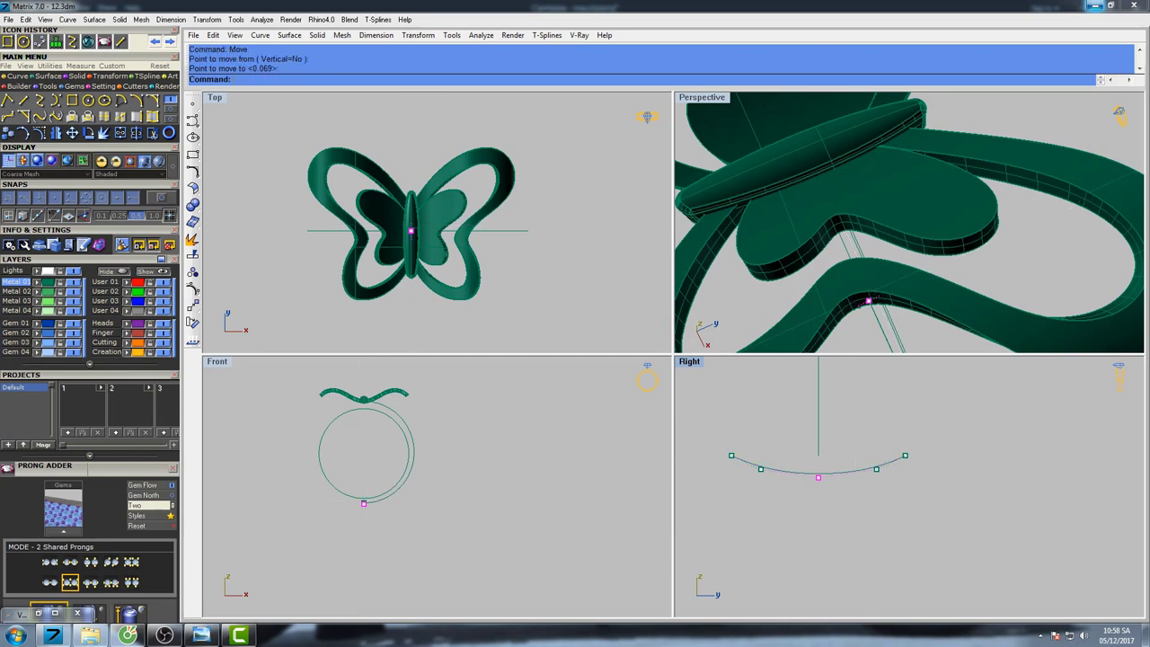
Spread the two intermediate control points of the profile curve slightly outward with Scale1D from the centre control point.
{"action": "left_click", "coordinate": [761, 468]}
{"action": "left_click", "coordinate": [877, 468]}
{"action": "right_click_drag", "start_coordinate": [878, 430], "coordinate": [860, 430]}
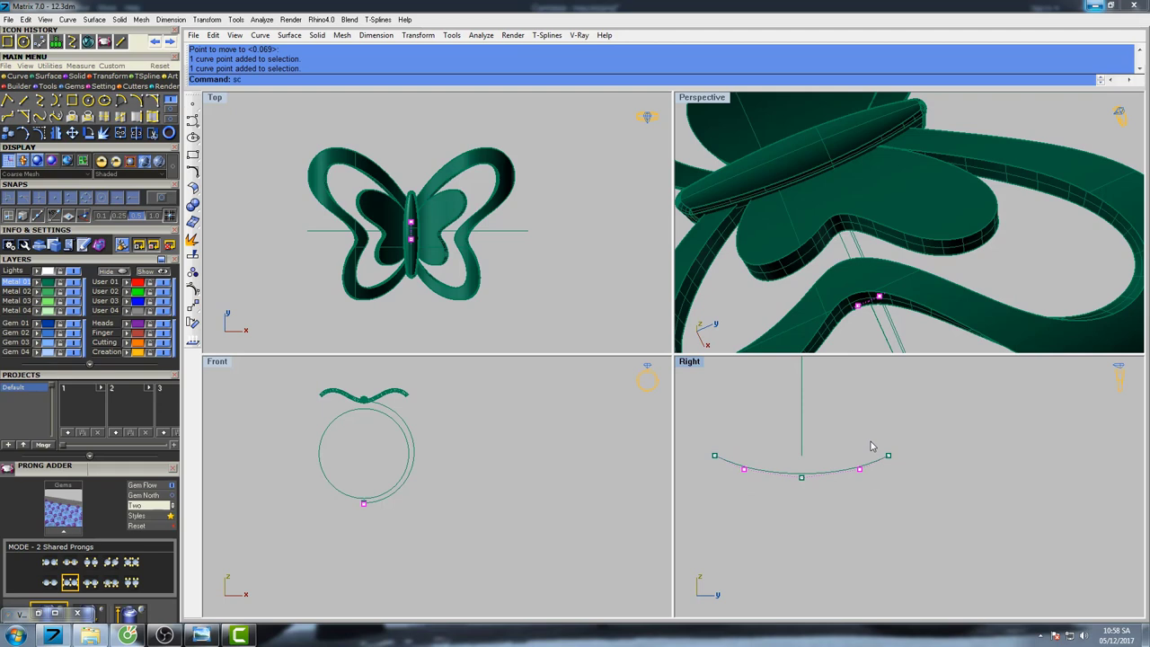
{"action": "left_click", "coordinate": [258, 106]}
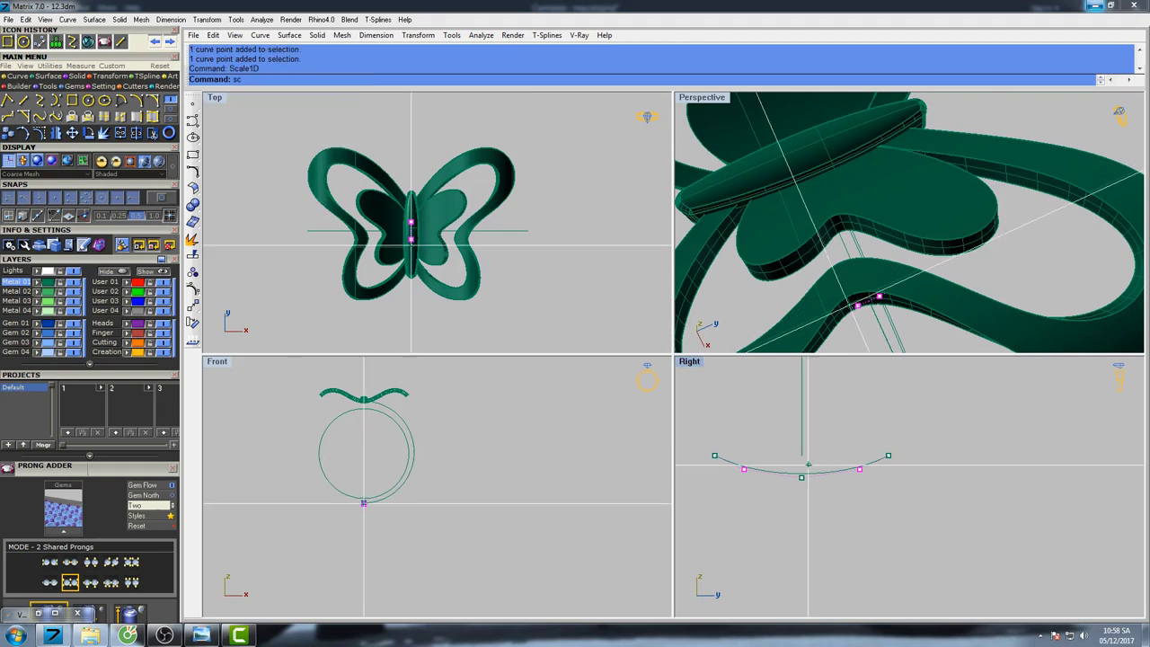
{"action": "left_click", "coordinate": [801, 477]}
{"action": "left_click", "coordinate": [962, 478]}
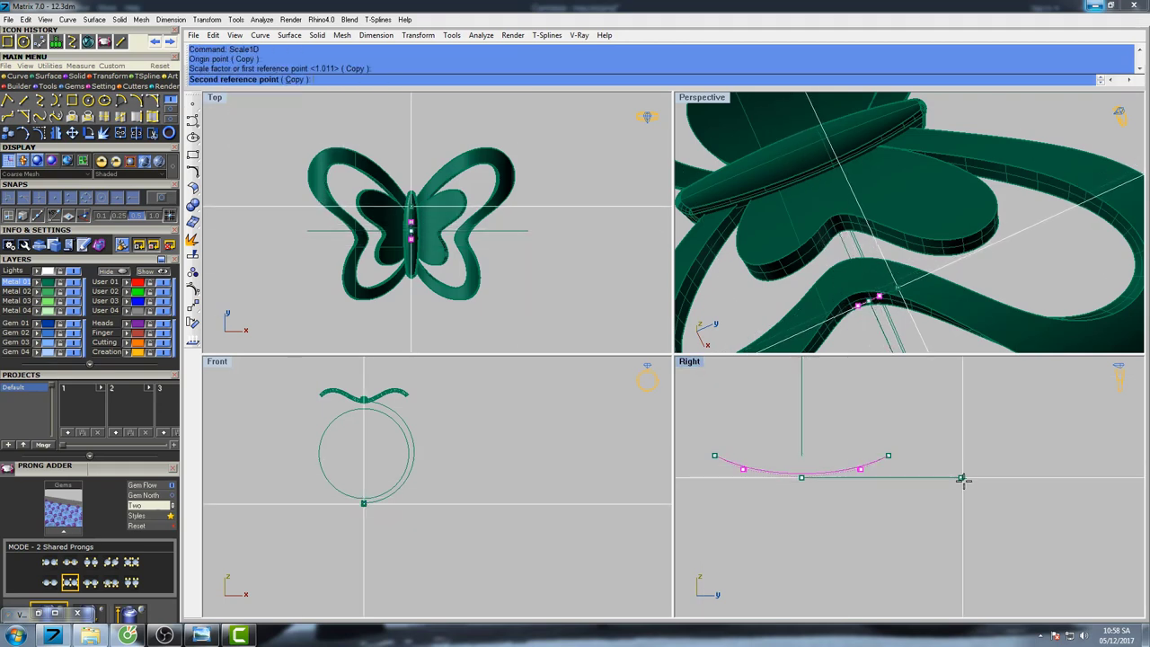
{"action": "left_click", "coordinate": [968, 480]}
{"action": "right_click_drag", "start_coordinate": [858, 450], "coordinate": [847, 444]}
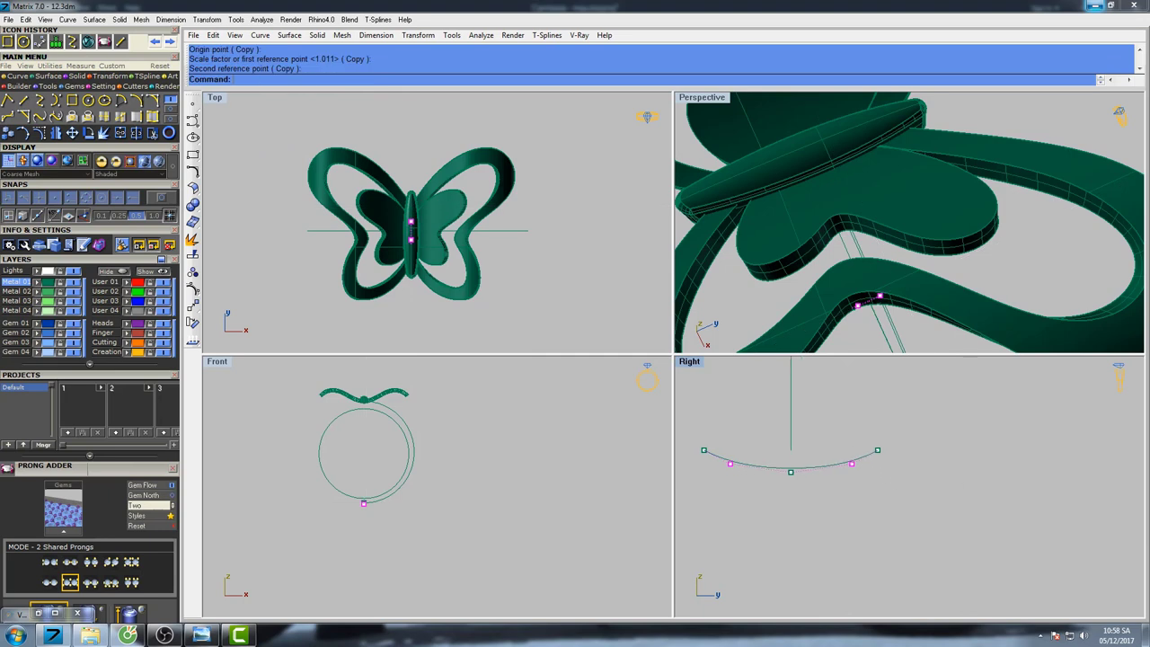
Move the profile curve's two end control points up about 0.043 mm.
{"action": "left_click_drag", "start_coordinate": [698, 456], "coordinate": [924, 430]}
{"action": "right_click_drag", "start_coordinate": [886, 428], "coordinate": [856, 424]}
{"action": "type", "text": "M"}
{"action": "key", "text": "Return"}
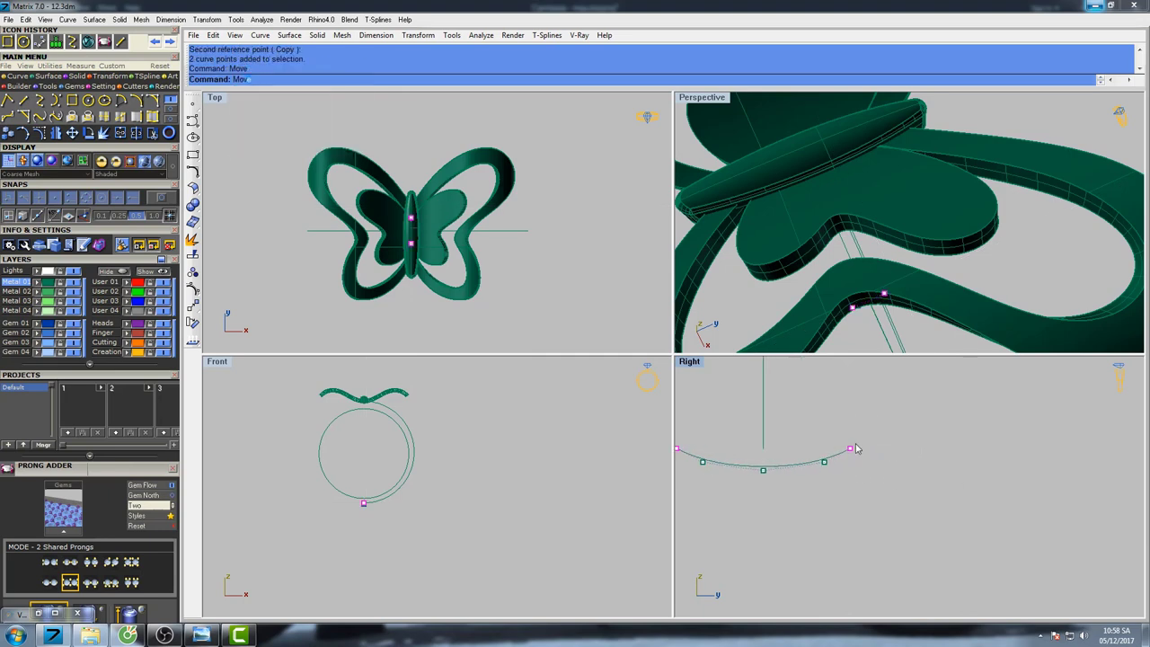
{"action": "left_click", "coordinate": [871, 400]}
{"action": "left_click", "coordinate": [872, 399]}
Hide the control points and nudge the whole profile curve slightly upward in the Right view.
{"action": "right_click_drag", "start_coordinate": [840, 452], "coordinate": [874, 439]}
{"action": "left_click", "coordinate": [834, 466]}
{"action": "type", "text": "M"}
{"action": "key", "text": "Return"}
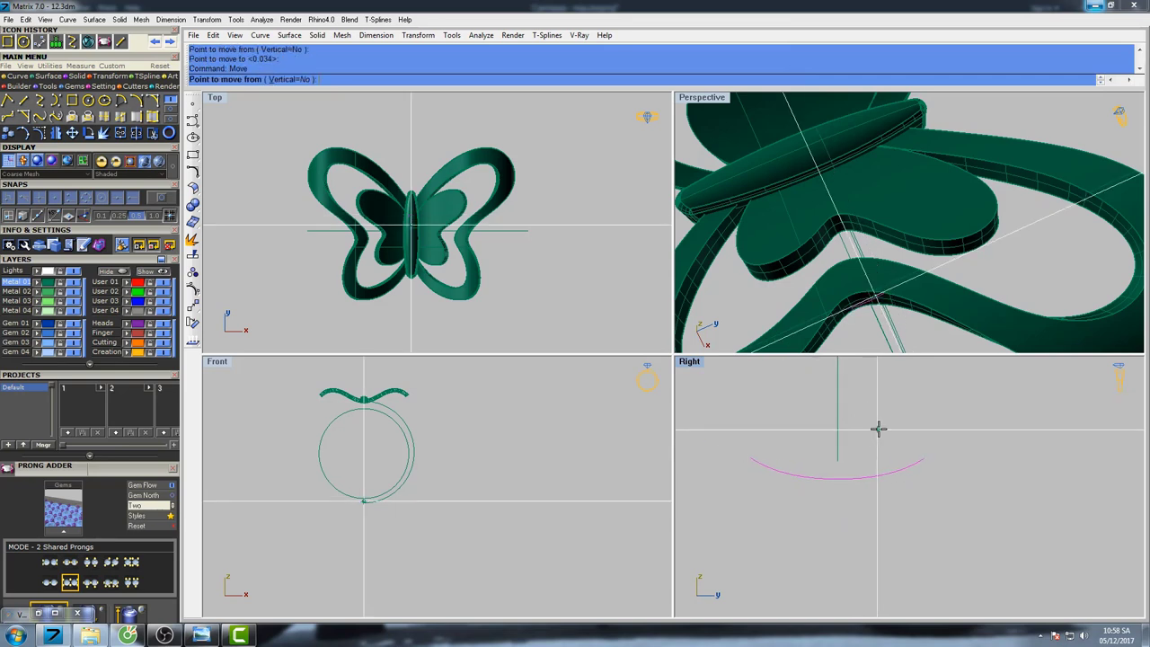
{"action": "left_click", "coordinate": [898, 413]}
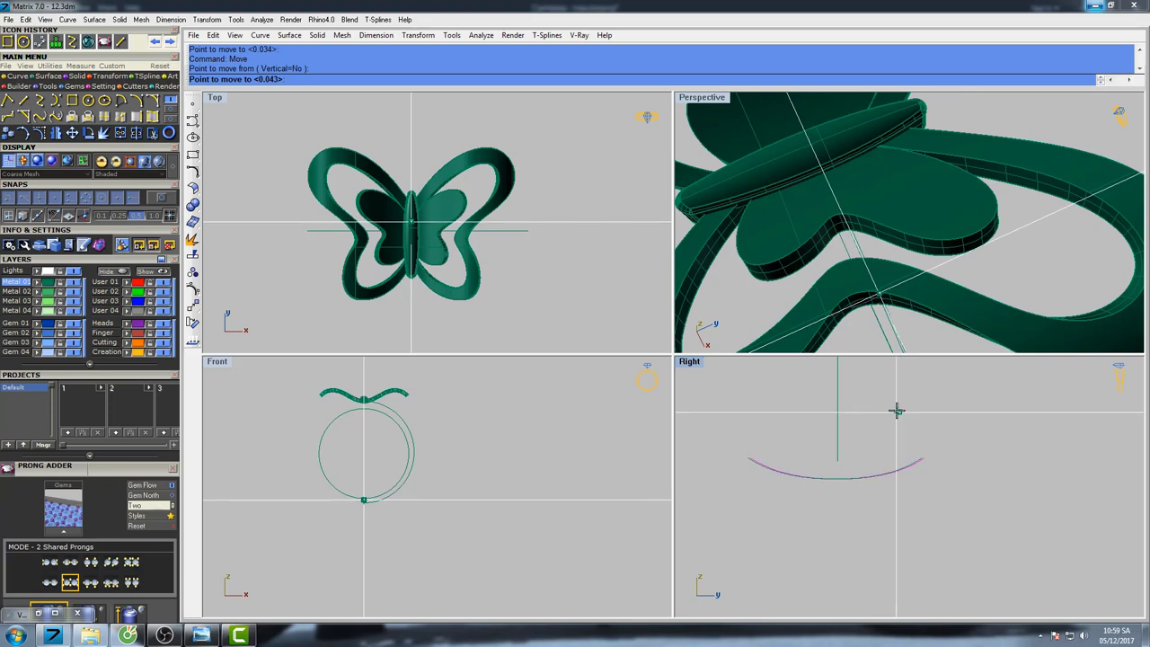
{"action": "left_click", "coordinate": [895, 410]}
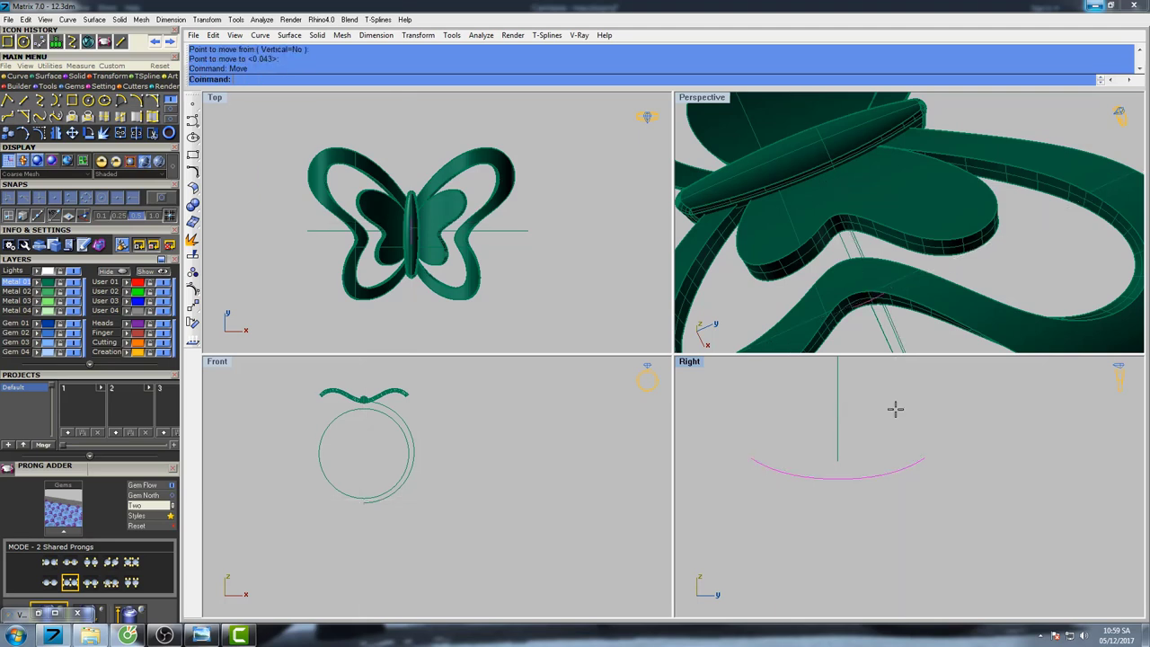
{"action": "scroll", "coordinate": [854, 486], "scroll_direction": "up", "scroll_amount": 12}
{"action": "left_click", "coordinate": [880, 428]}
{"action": "left_click", "coordinate": [880, 423]}
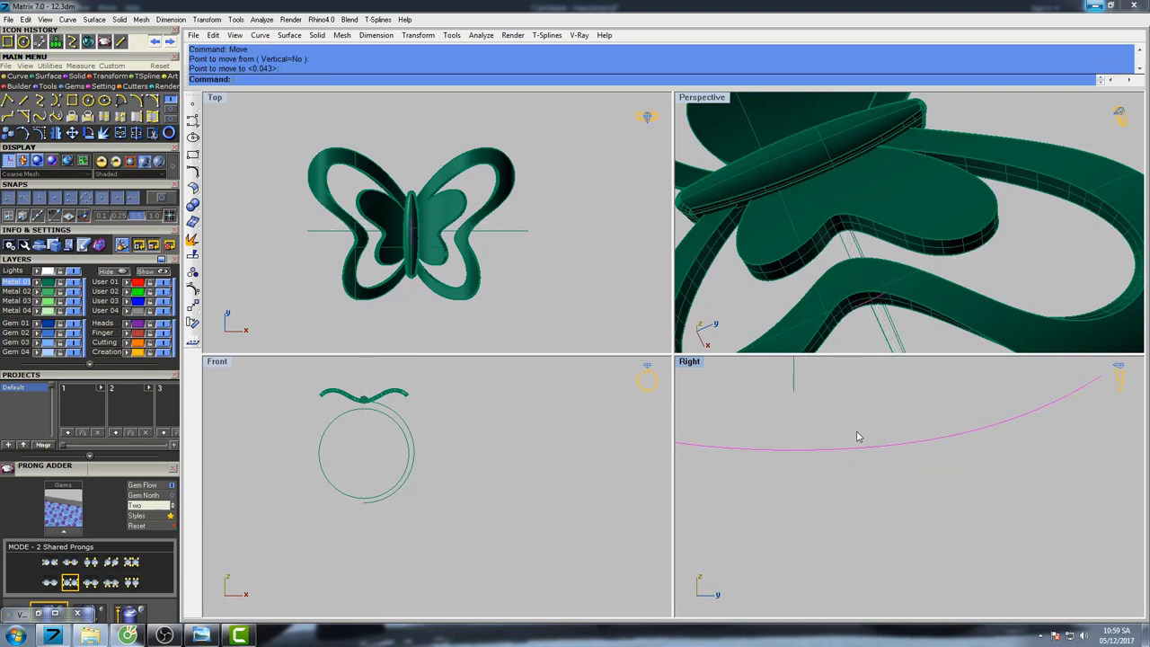
Sweep the curved profile along the half outer curve with Sweep1, using Freeform style and refit within 0.001 mm.
{"action": "scroll", "coordinate": [857, 431], "scroll_direction": "down", "scroll_amount": 15}
{"action": "right_click_drag", "start_coordinate": [858, 423], "coordinate": [861, 481]}
{"action": "scroll", "coordinate": [796, 345], "scroll_direction": "down", "scroll_amount": 3}
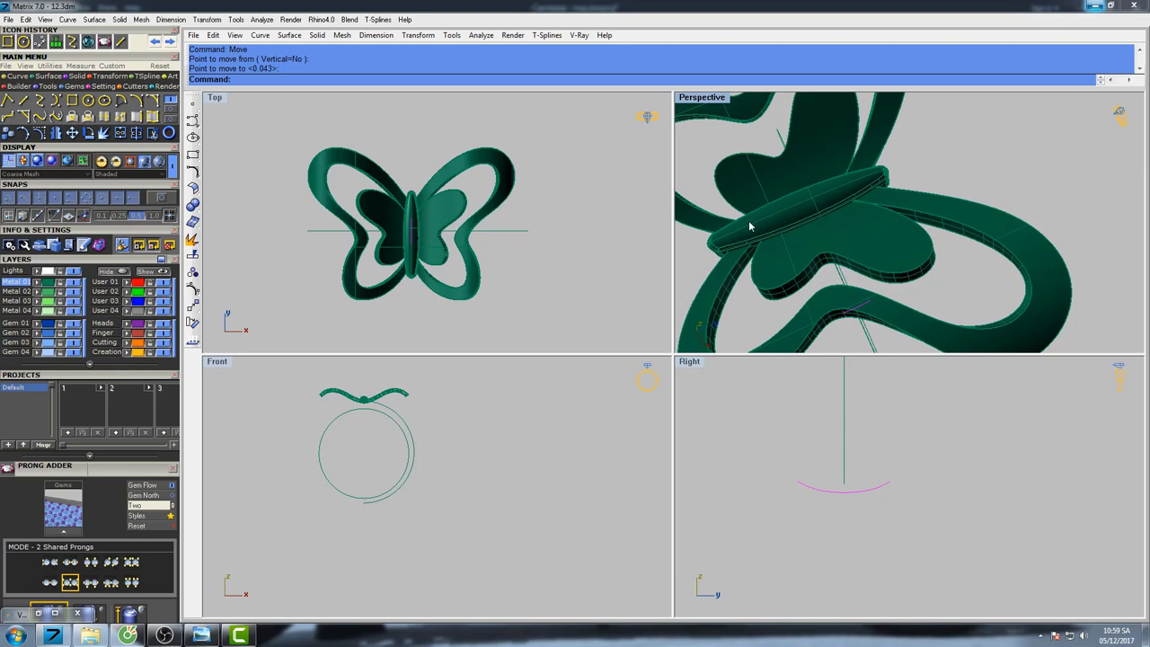
{"action": "right_click_drag", "start_coordinate": [812, 216], "coordinate": [843, 301]}
{"action": "scroll", "coordinate": [864, 198], "scroll_direction": "down", "scroll_amount": 5}
{"action": "left_click", "coordinate": [910, 196]}
{"action": "left_click", "coordinate": [858, 308]}
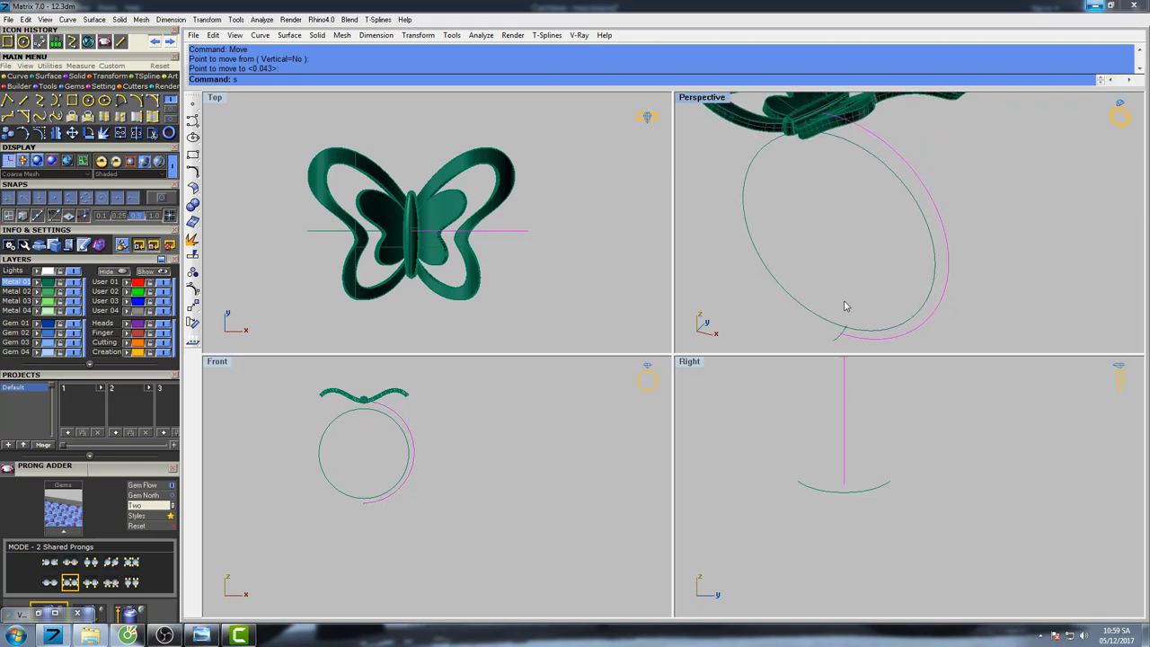
{"action": "type", "text": "w"}
{"action": "left_click", "coordinate": [252, 113]}
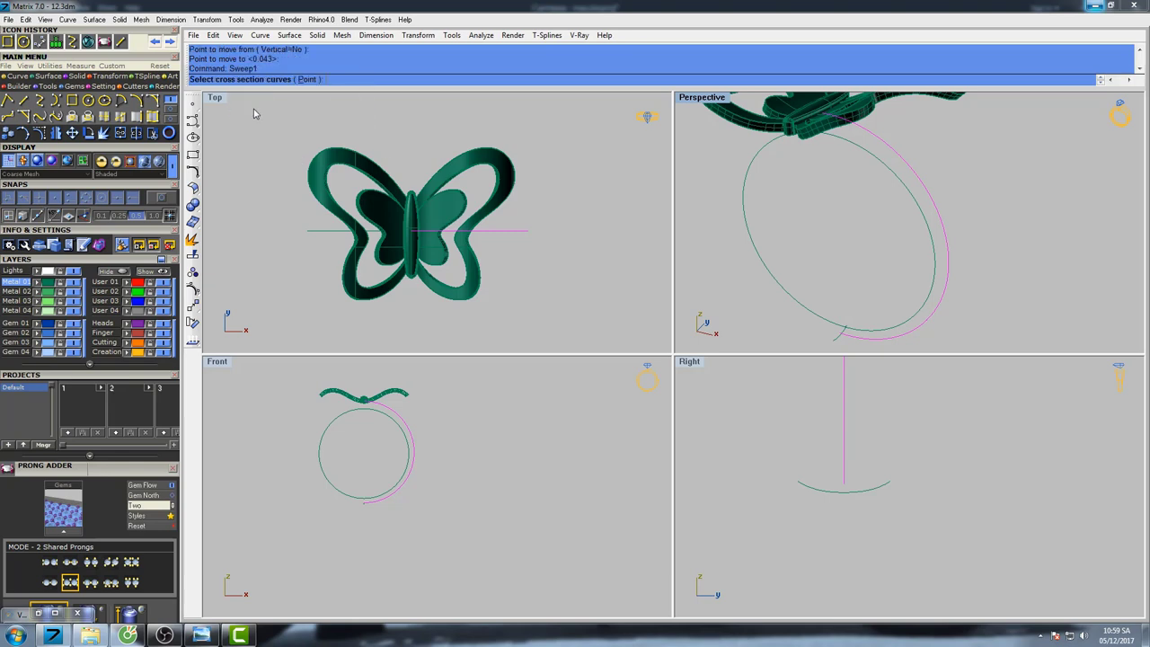
{"action": "left_click", "coordinate": [834, 340]}
{"action": "key", "text": "Return"}
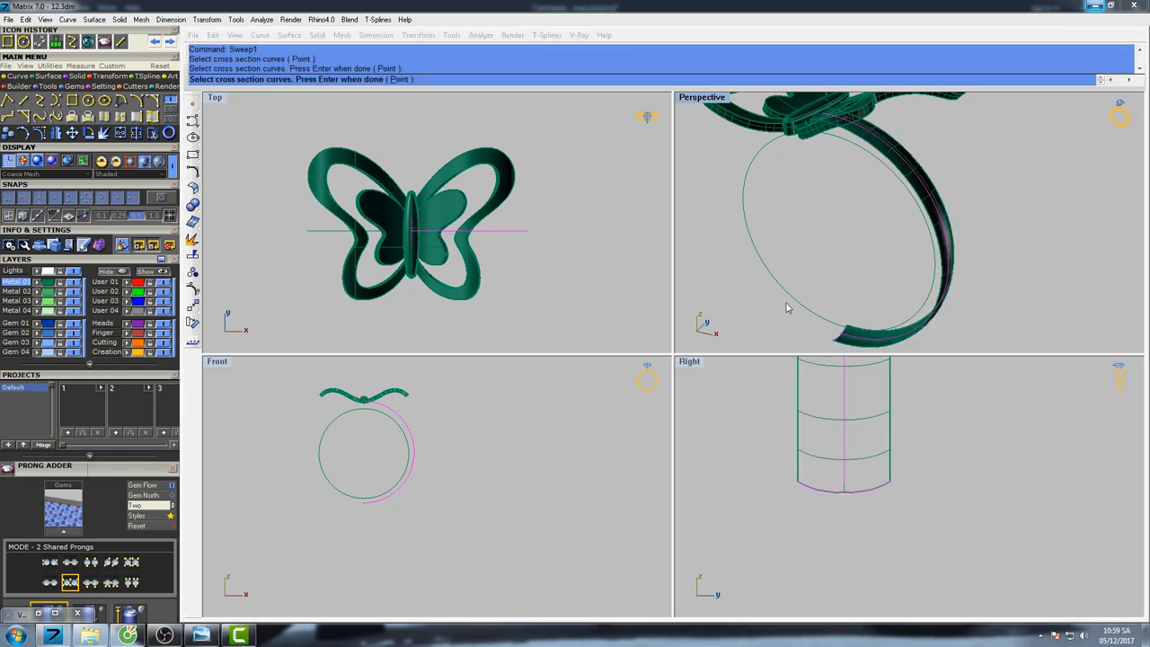
{"action": "left_click", "coordinate": [623, 394]}
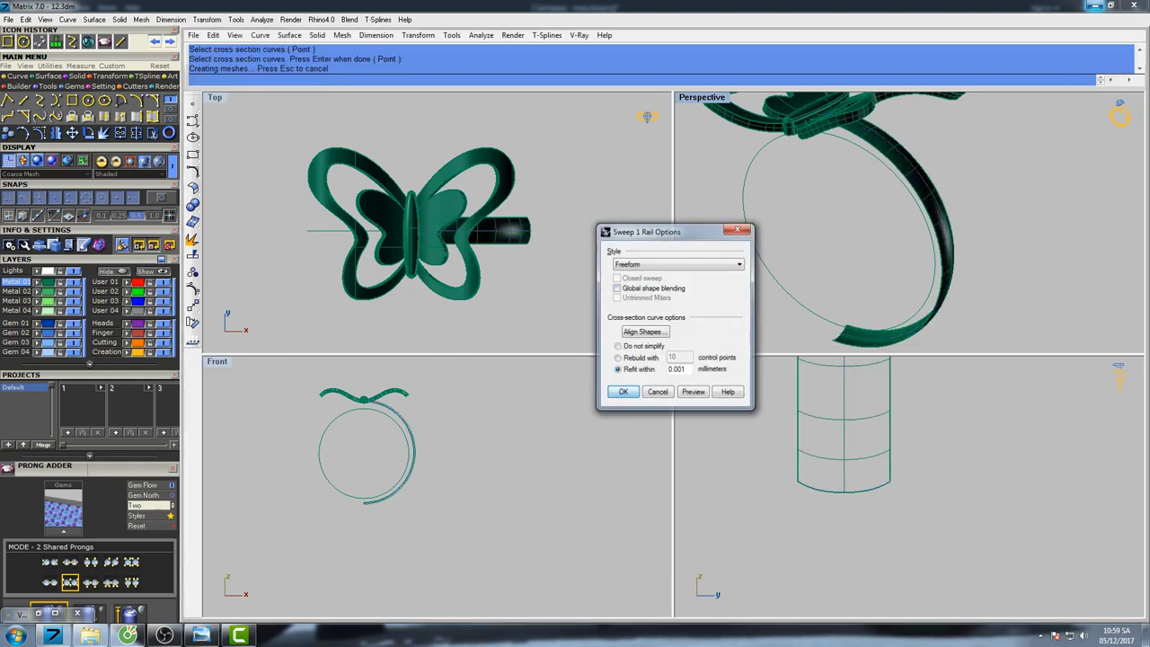
Turn on the control points of the swept half-band surface.
{"action": "scroll", "coordinate": [576, 293], "scroll_direction": "down", "scroll_amount": 2}
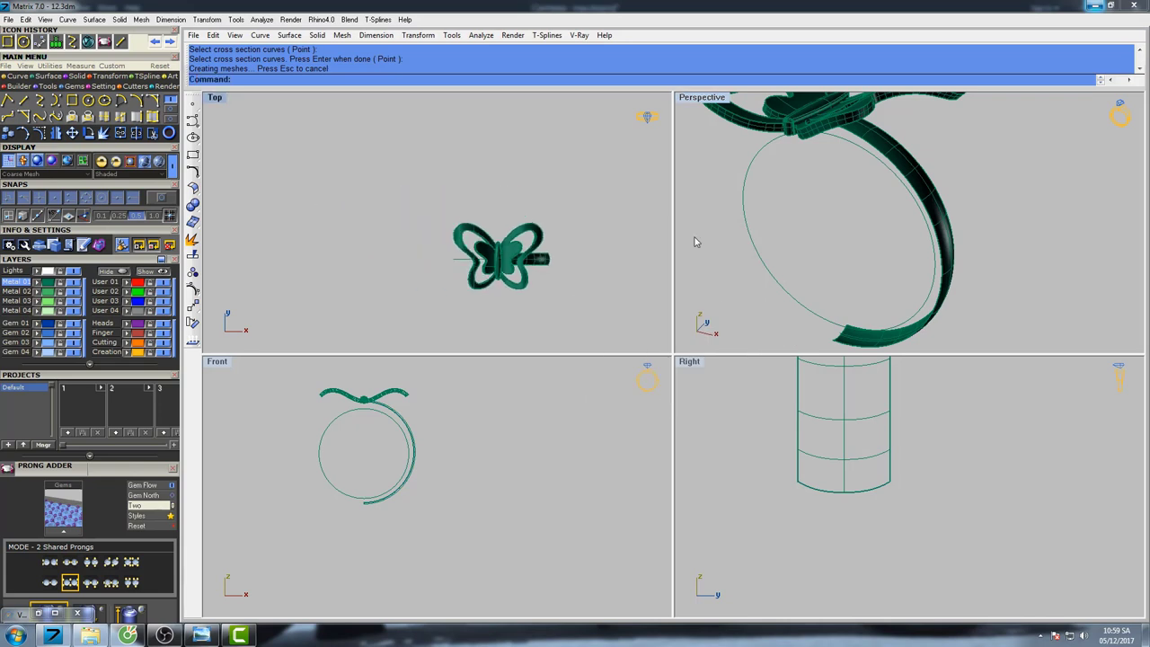
{"action": "scroll", "coordinate": [786, 216], "scroll_direction": "down", "scroll_amount": 3}
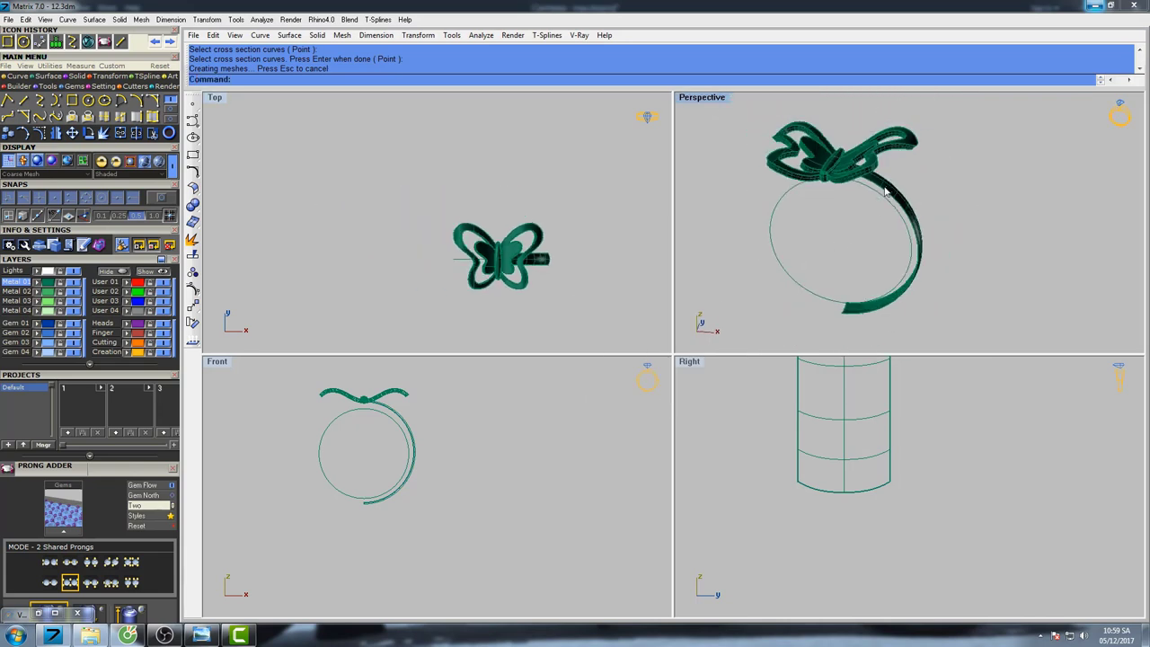
{"action": "left_click", "coordinate": [885, 191]}
{"action": "right_click_drag", "start_coordinate": [446, 465], "coordinate": [496, 485]}
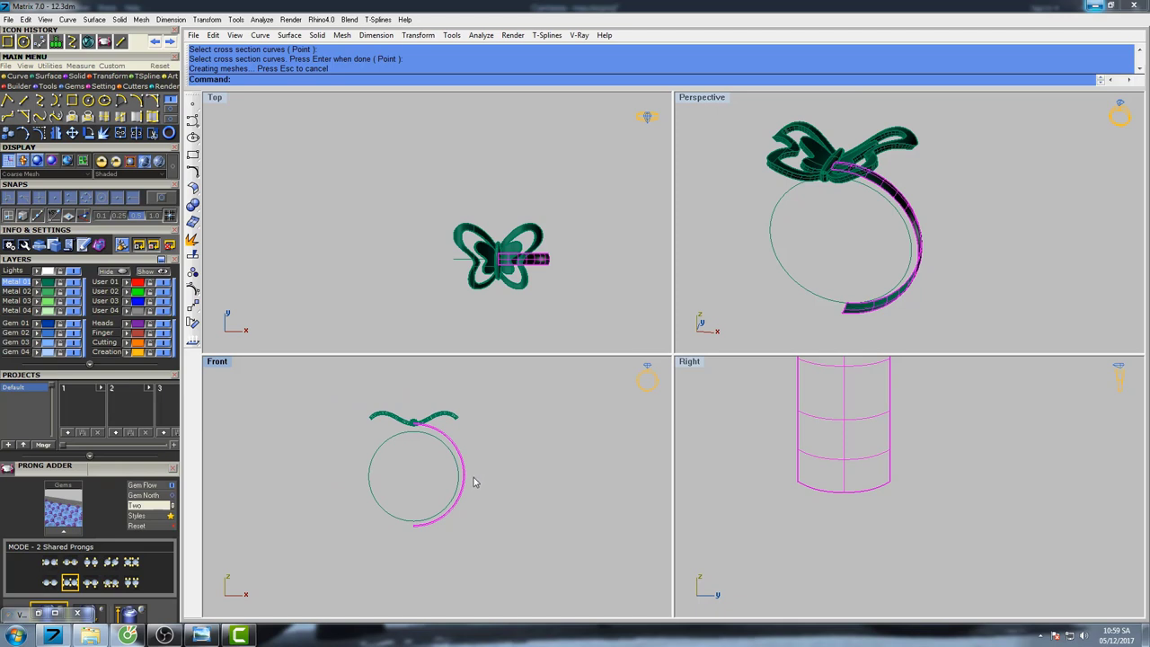
{"action": "key", "text": "F10"}
Align the control points at both ends of the half band to world X = 0 with SetPt.
{"action": "scroll", "coordinate": [395, 421], "scroll_direction": "up", "scroll_amount": 5}
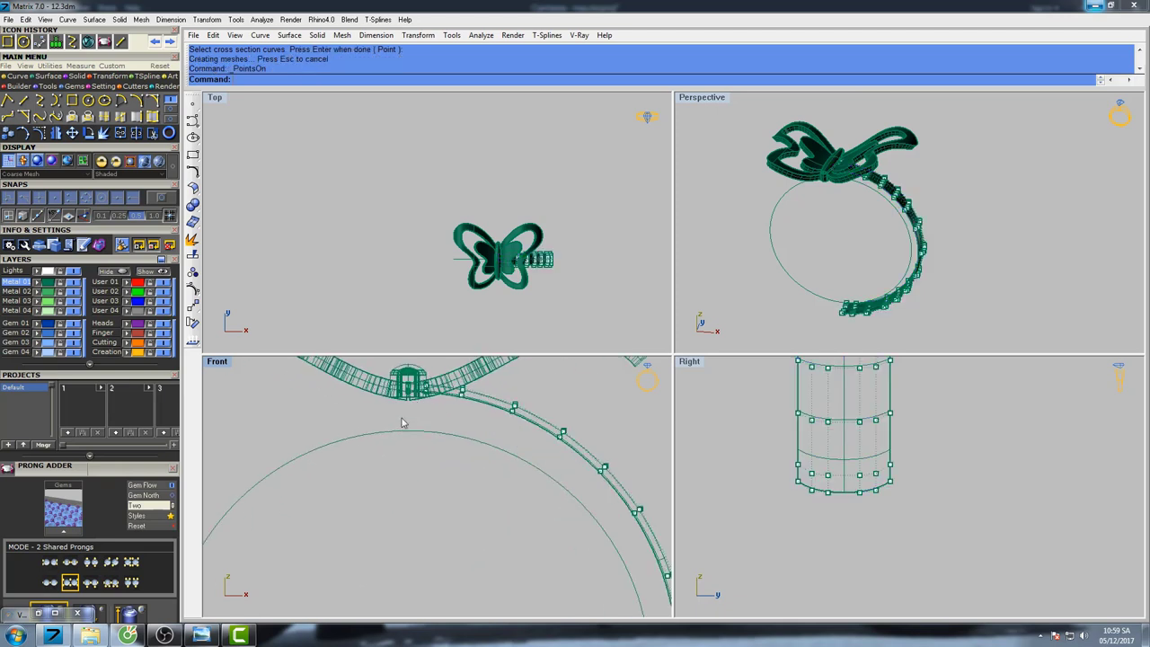
{"action": "left_click_drag", "start_coordinate": [394, 370], "coordinate": [415, 418]}
{"action": "scroll", "coordinate": [420, 453], "scroll_direction": "down", "scroll_amount": 4}
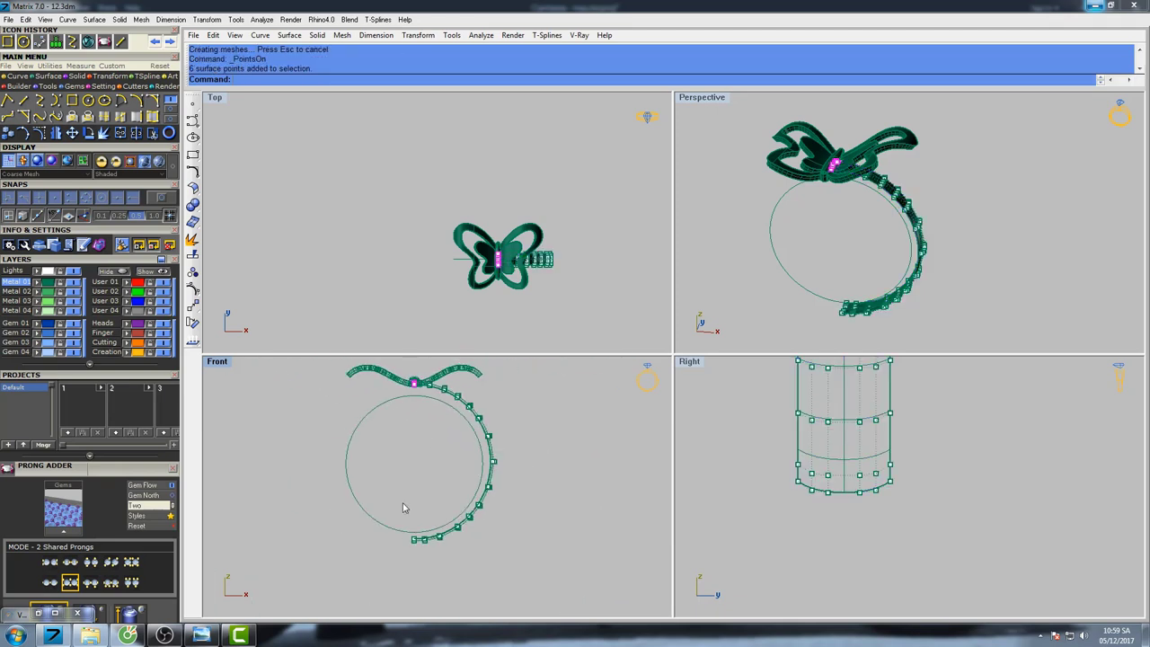
{"action": "left_click_drag", "start_coordinate": [403, 502], "coordinate": [429, 559]}
{"action": "right_click_drag", "start_coordinate": [462, 488], "coordinate": [424, 480]}
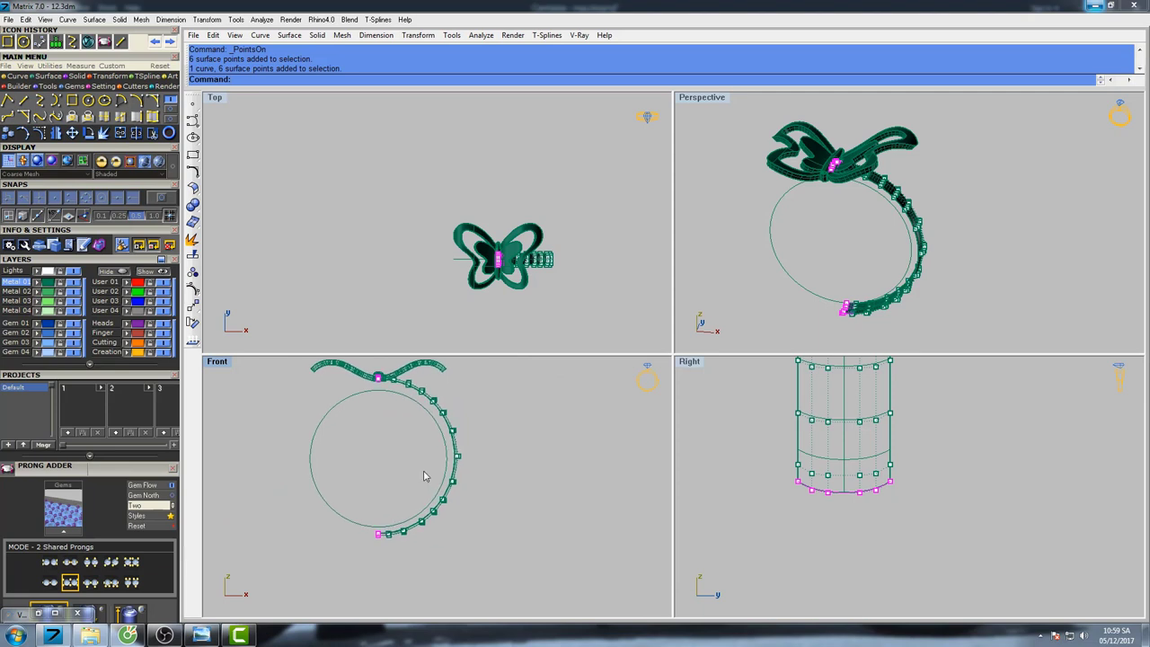
{"action": "type", "text": "et"}
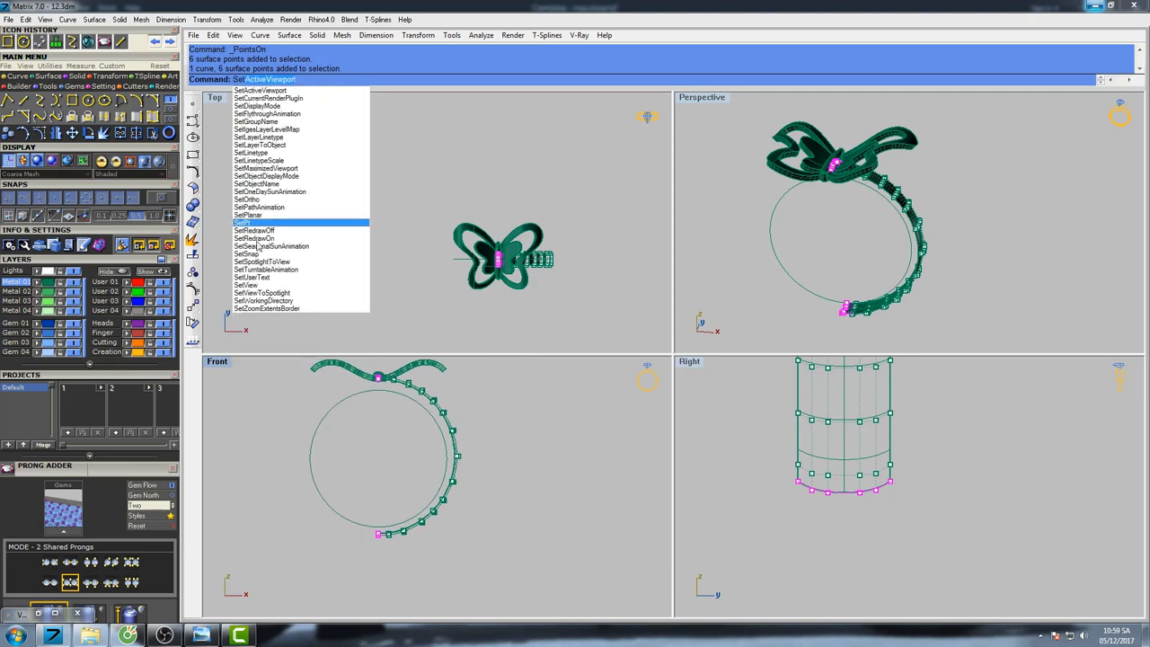
{"action": "left_click", "coordinate": [244, 223]}
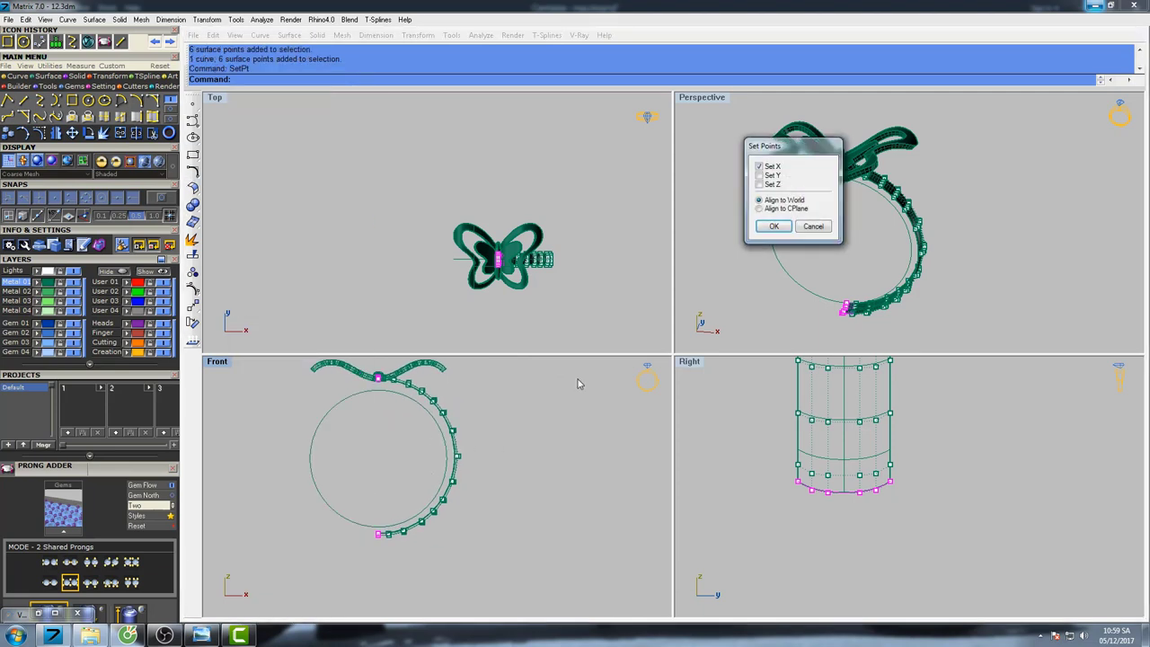
{"action": "left_click", "coordinate": [775, 227]}
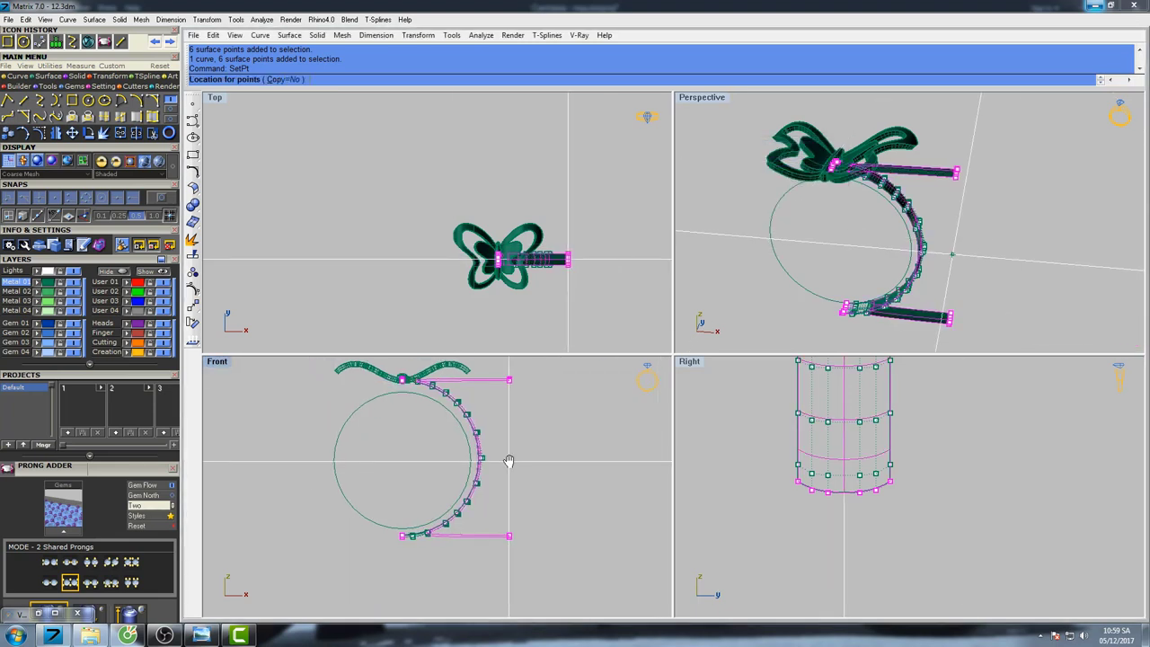
{"action": "left_click", "coordinate": [492, 466]}
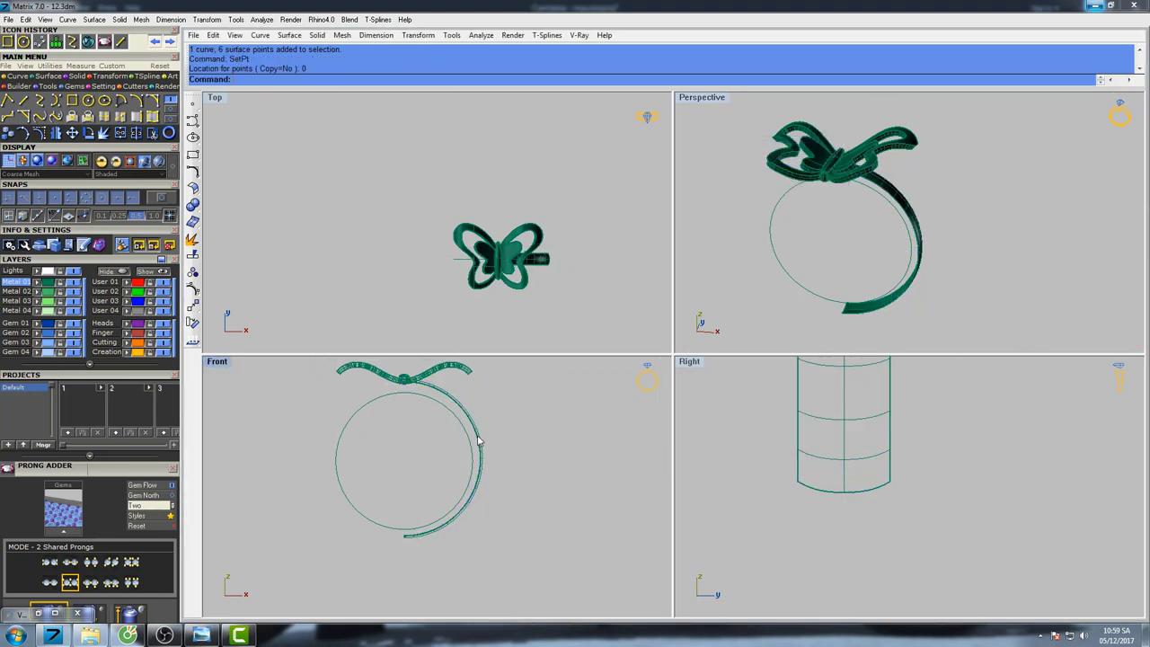
Mirror the half band about the vertical plane through the origin in the Front view, keeping the original.
{"action": "scroll", "coordinate": [485, 443], "scroll_direction": "up", "scroll_amount": 4}
{"action": "left_click", "coordinate": [485, 443]}
{"action": "scroll", "coordinate": [485, 443], "scroll_direction": "down", "scroll_amount": 5}
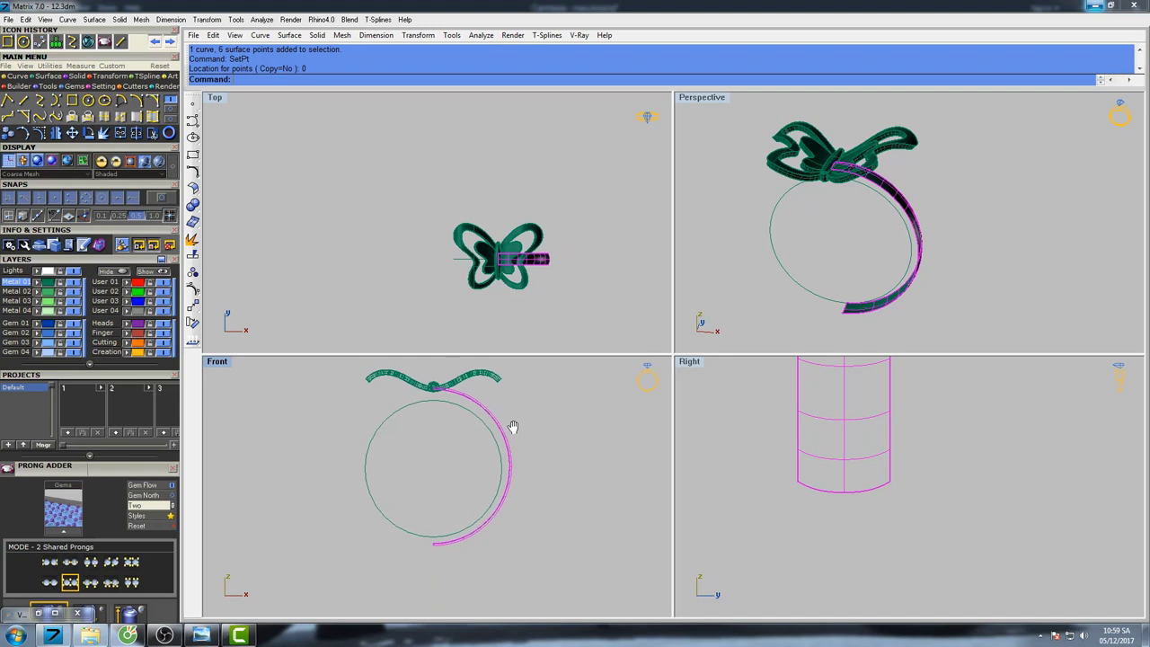
{"action": "type", "text": "rror"}
{"action": "key", "text": "Return"}
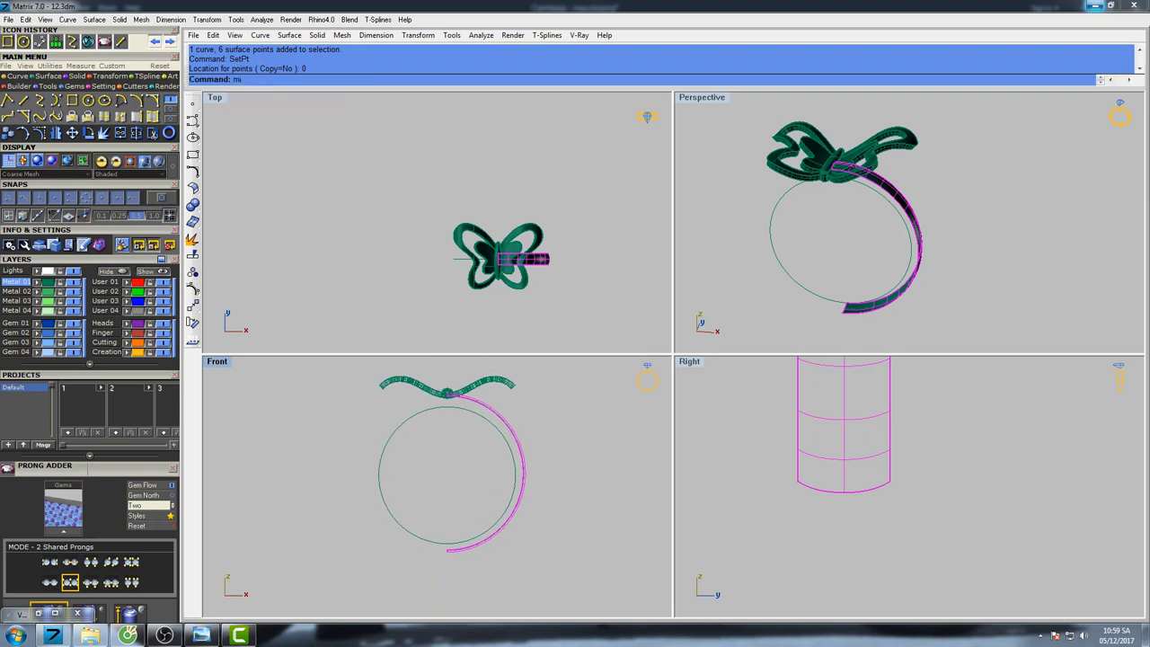
{"action": "type", "text": "0"}
{"action": "key", "text": "Return"}
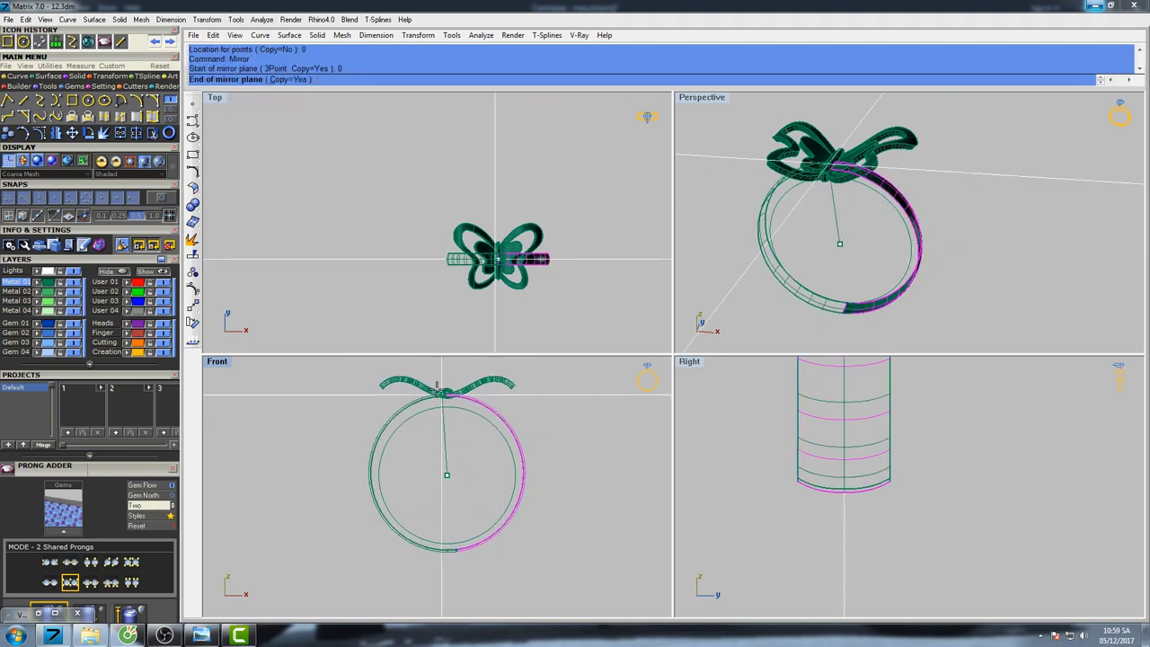
{"action": "left_click", "coordinate": [455, 364]}
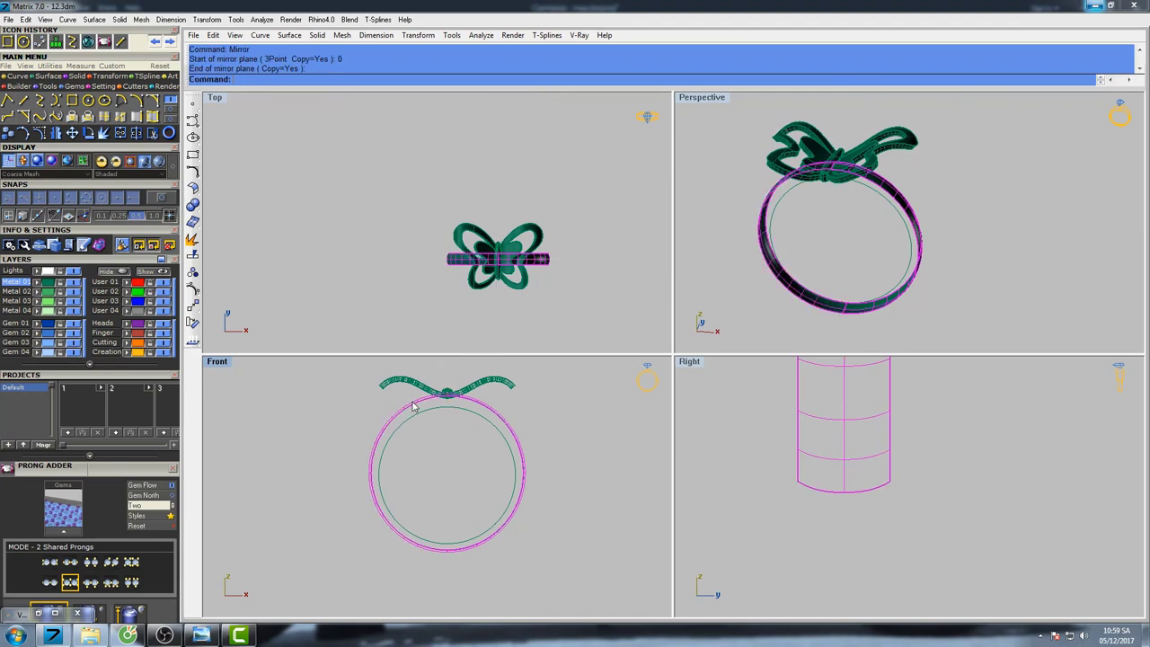
Join the two band halves and cap the open sides into a solid disc.
{"action": "right_click_drag", "start_coordinate": [505, 425], "coordinate": [525, 409]}
{"action": "type", "text": "Join"}
{"action": "key", "text": "Return"}
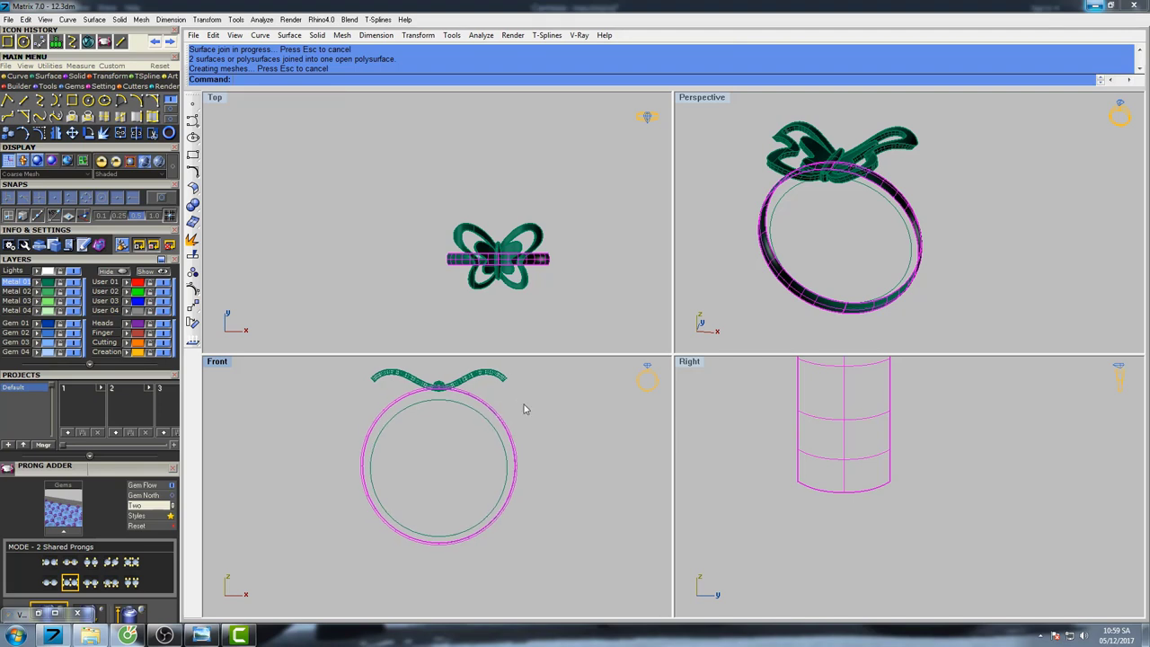
{"action": "type", "text": "cap"}
{"action": "key", "text": "Return"}
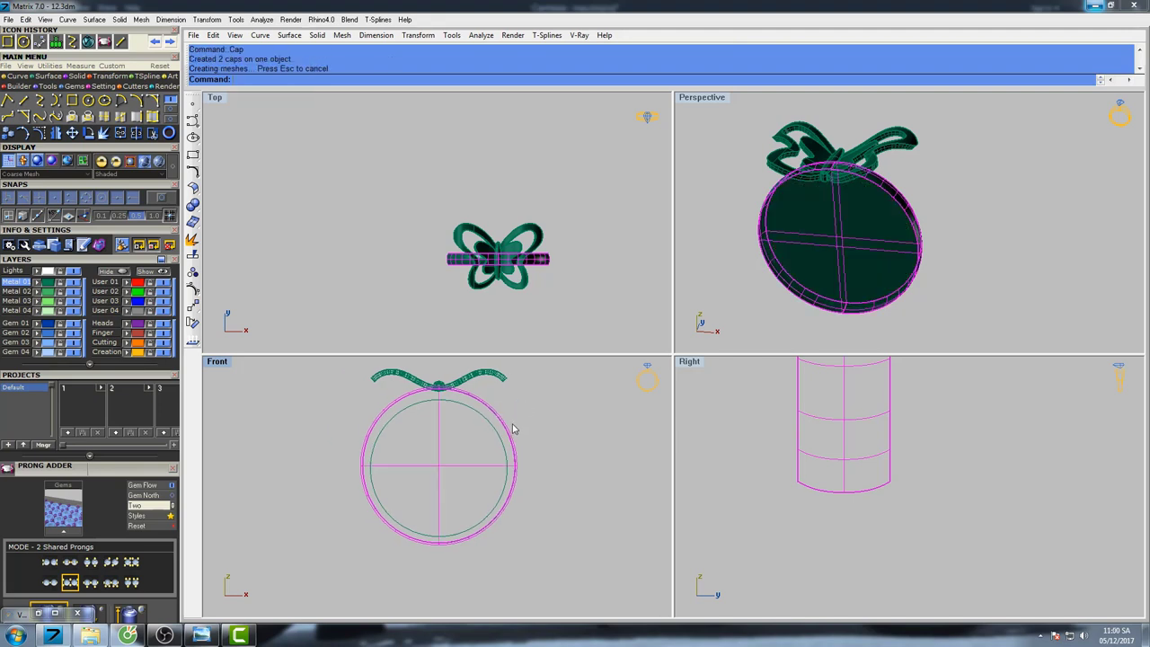
Extrude the inner 20 mm circle to both sides as a capped cylinder extending beyond the band's width.
{"action": "left_click", "coordinate": [492, 426]}
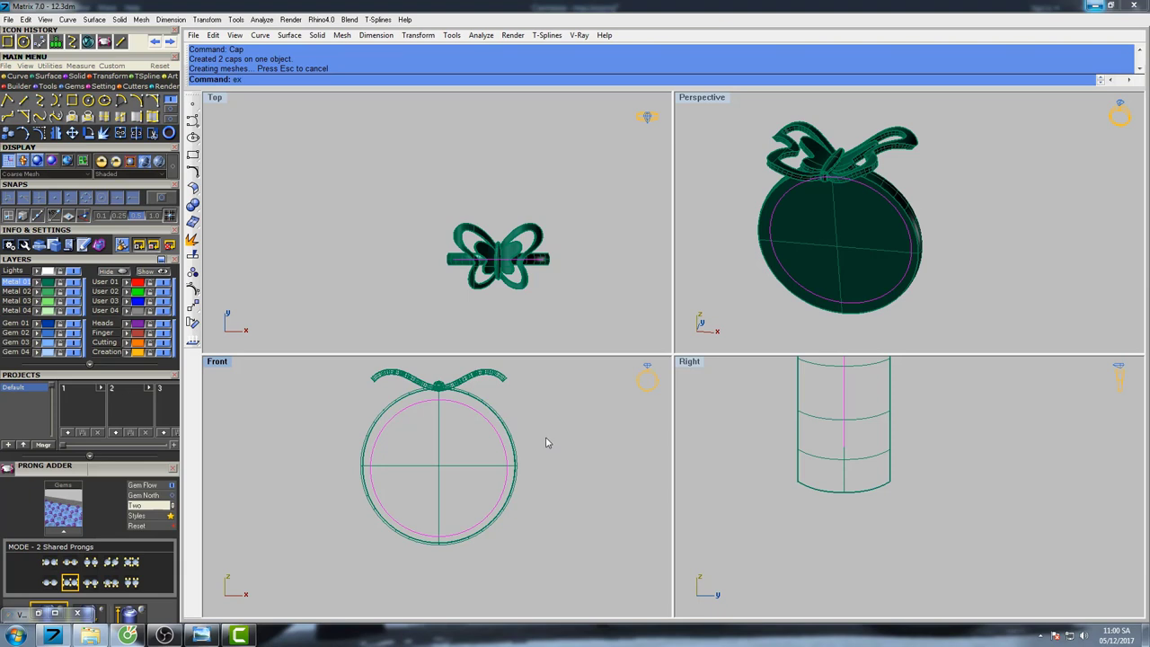
{"action": "type", "text": "Extru"}
{"action": "key", "text": "Return"}
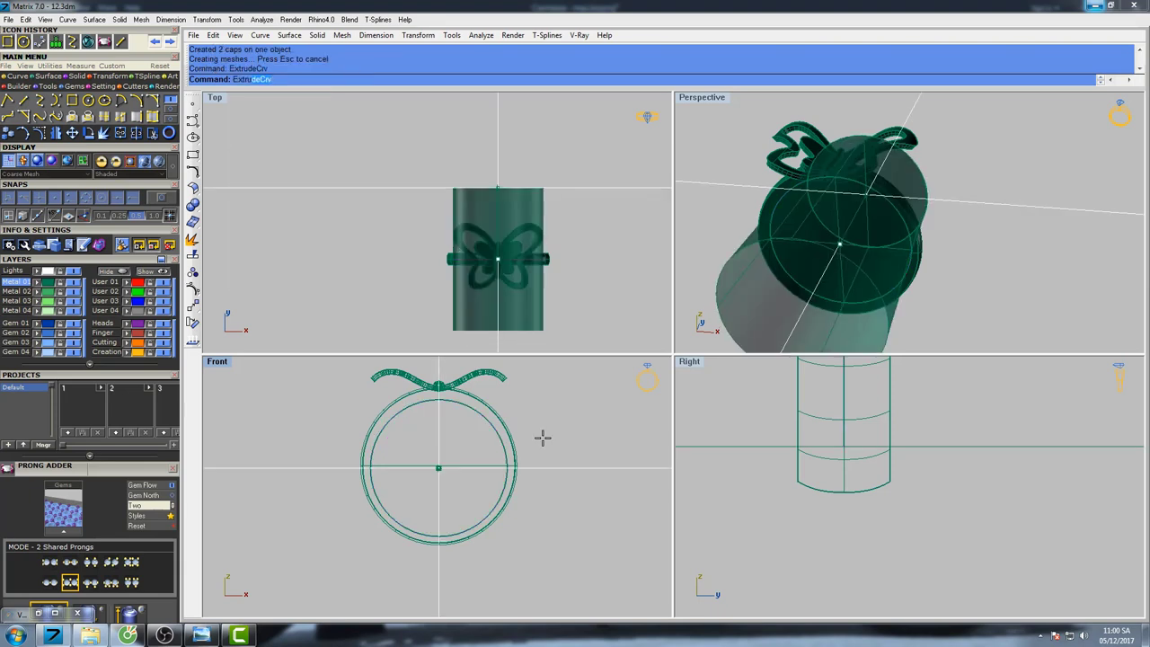
{"action": "left_click", "coordinate": [962, 440]}
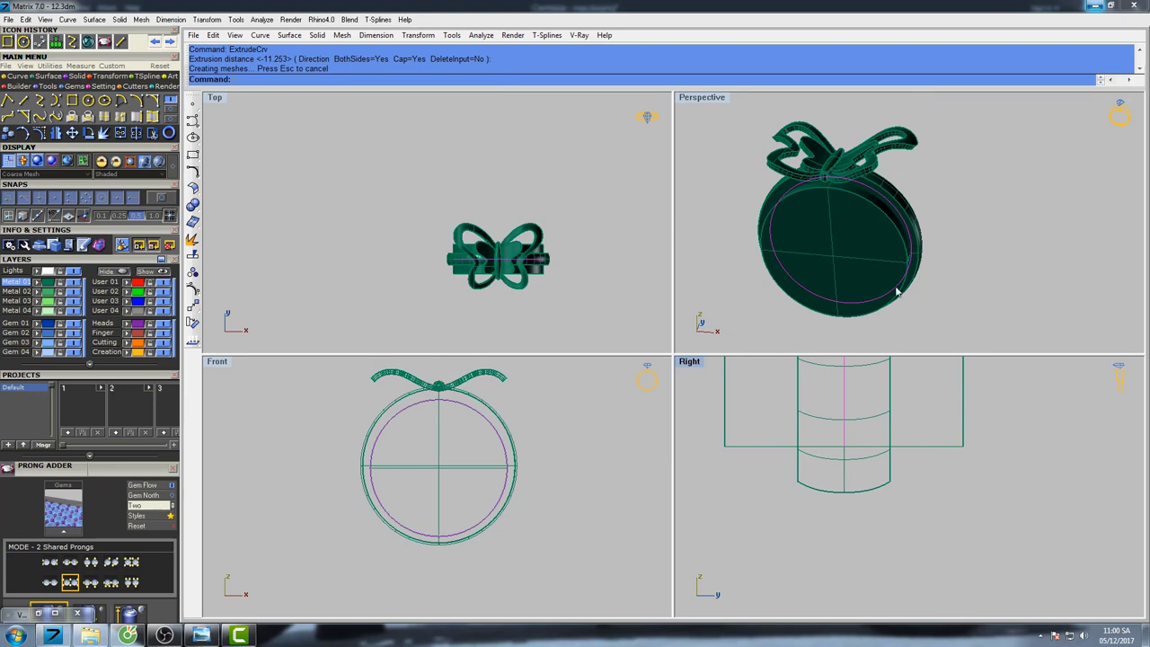
Subtract the 20 mm cylinder from the solid disc with BooleanDifference to open the finger hole.
{"action": "right_click_drag", "start_coordinate": [907, 256], "coordinate": [867, 243]}
{"action": "scroll", "coordinate": [879, 207], "scroll_direction": "up", "scroll_amount": 6}
{"action": "key", "text": "Escape"}
{"action": "left_click", "coordinate": [885, 175]}
{"action": "scroll", "coordinate": [885, 175], "scroll_direction": "down", "scroll_amount": 3}
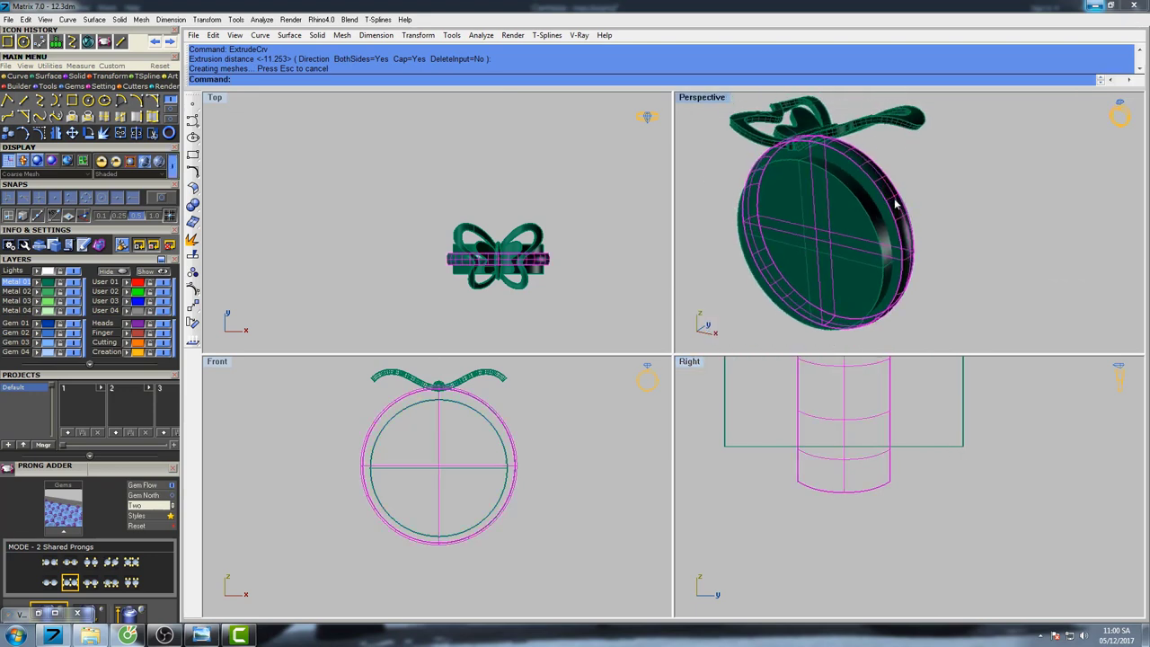
{"action": "type", "text": "oolean2Objects"}
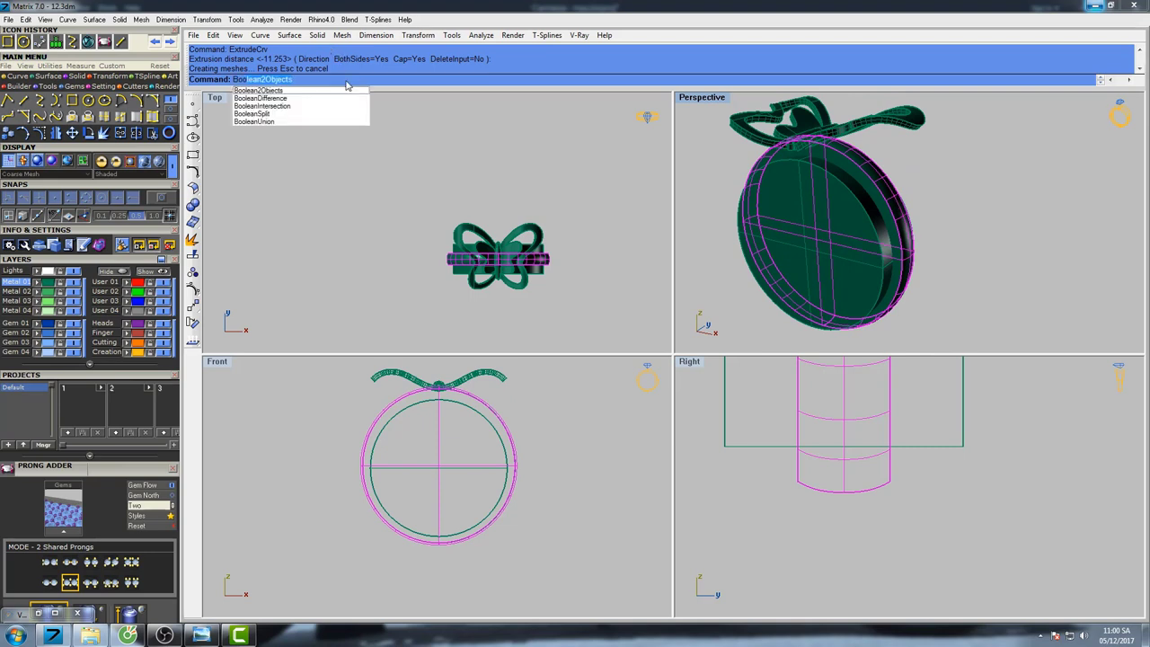
{"action": "key", "text": "Return"}
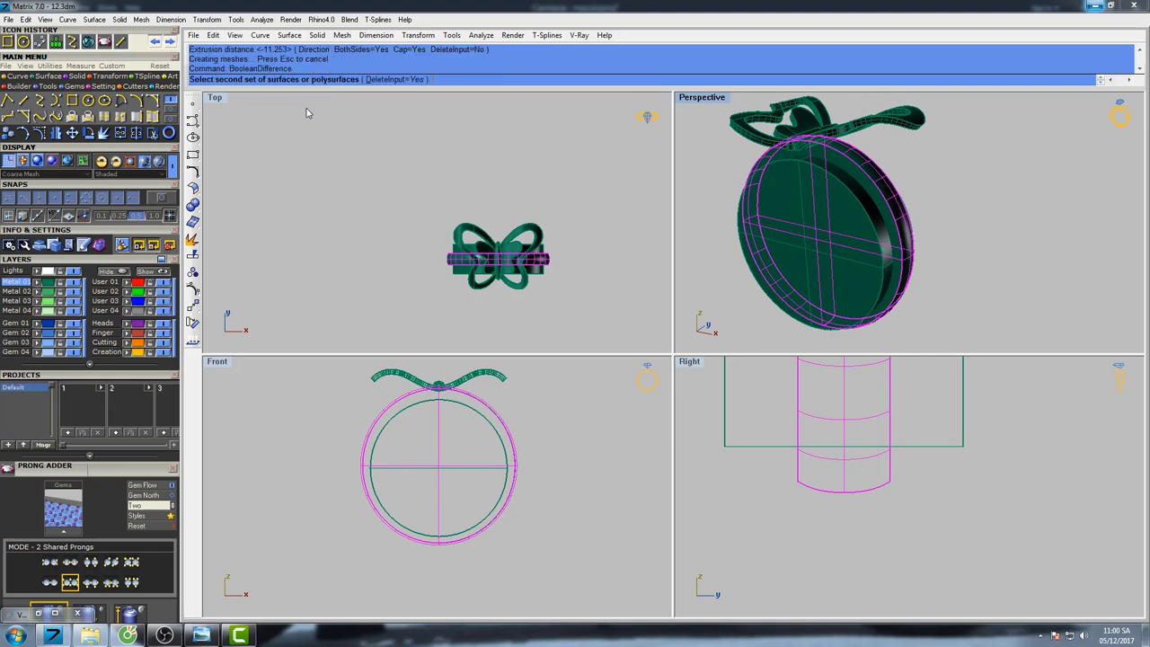
{"action": "left_click", "coordinate": [724, 396]}
{"action": "key", "text": "Return"}
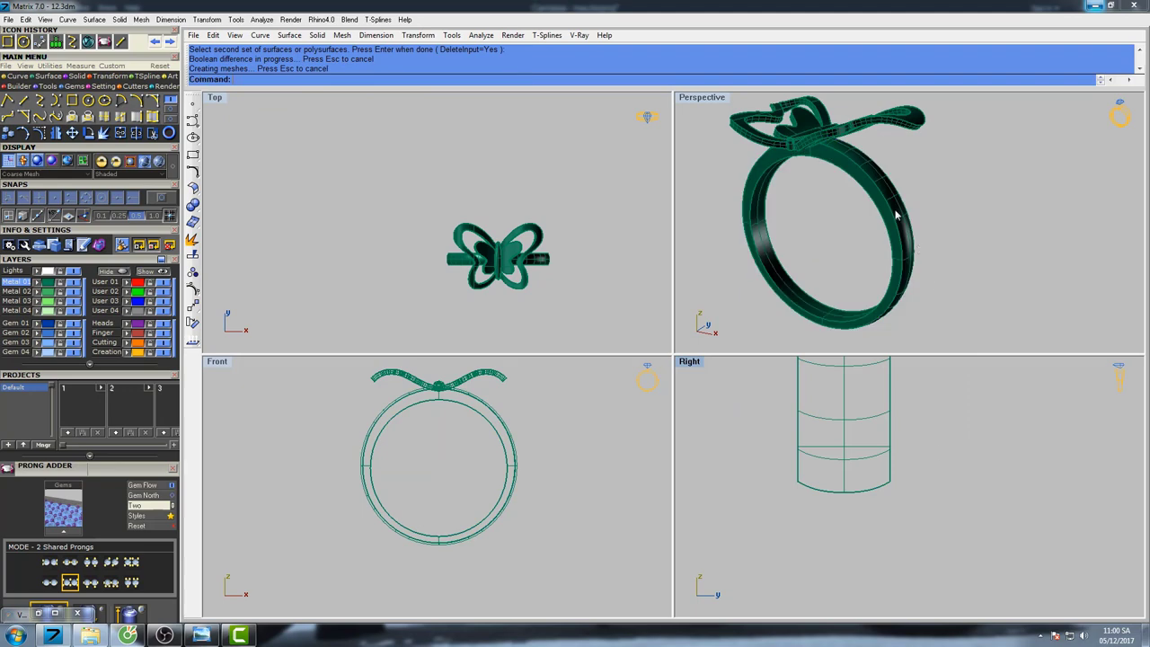
Examine the hollowed band in a shaded, enlarged Perspective view.
{"action": "double_click", "coordinate": [700, 102]}
{"action": "mouse_move", "coordinate": [731, 294]}
{"action": "right_mouse_down"}
{"action": "mouse_move", "coordinate": [729, 308]}
{"action": "mouse_move", "coordinate": [764, 282]}
{"action": "right_mouse_up"}
{"action": "type", "text": "s"}
{"action": "key", "text": "Return"}
{"action": "mouse_move", "coordinate": [689, 293]}
{"action": "right_mouse_down"}
{"action": "mouse_move", "coordinate": [738, 313]}
{"action": "mouse_move", "coordinate": [742, 364]}
{"action": "mouse_move", "coordinate": [728, 227]}
{"action": "right_mouse_up"}
{"action": "key", "text": "Escape"}
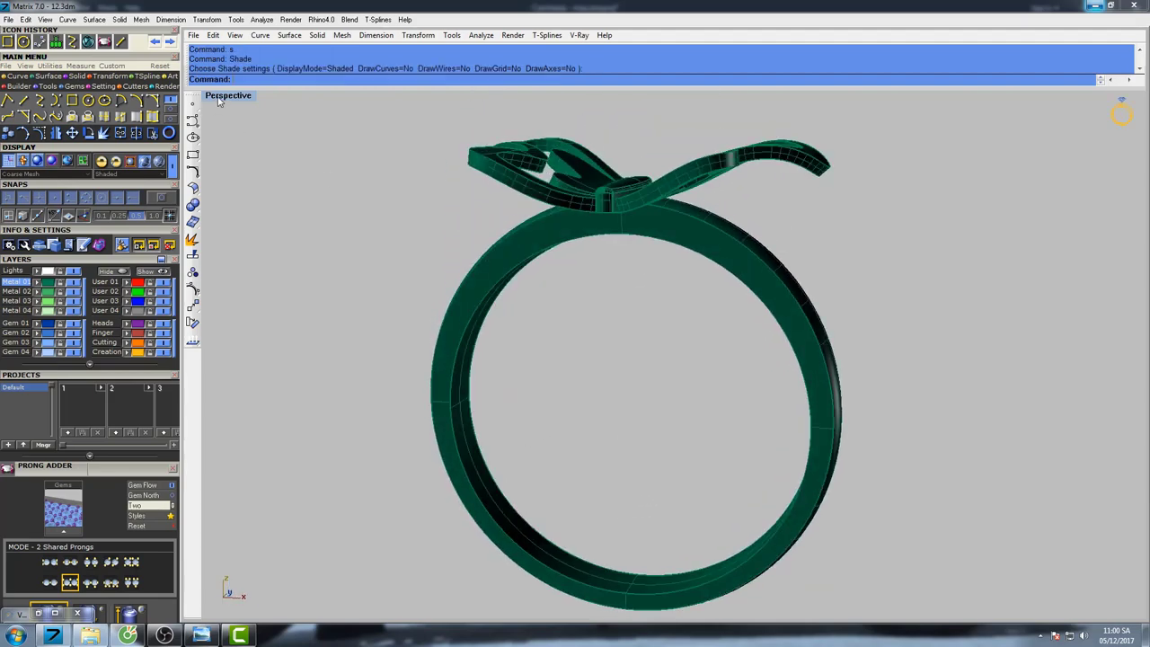
{"action": "double_click", "coordinate": [221, 96]}
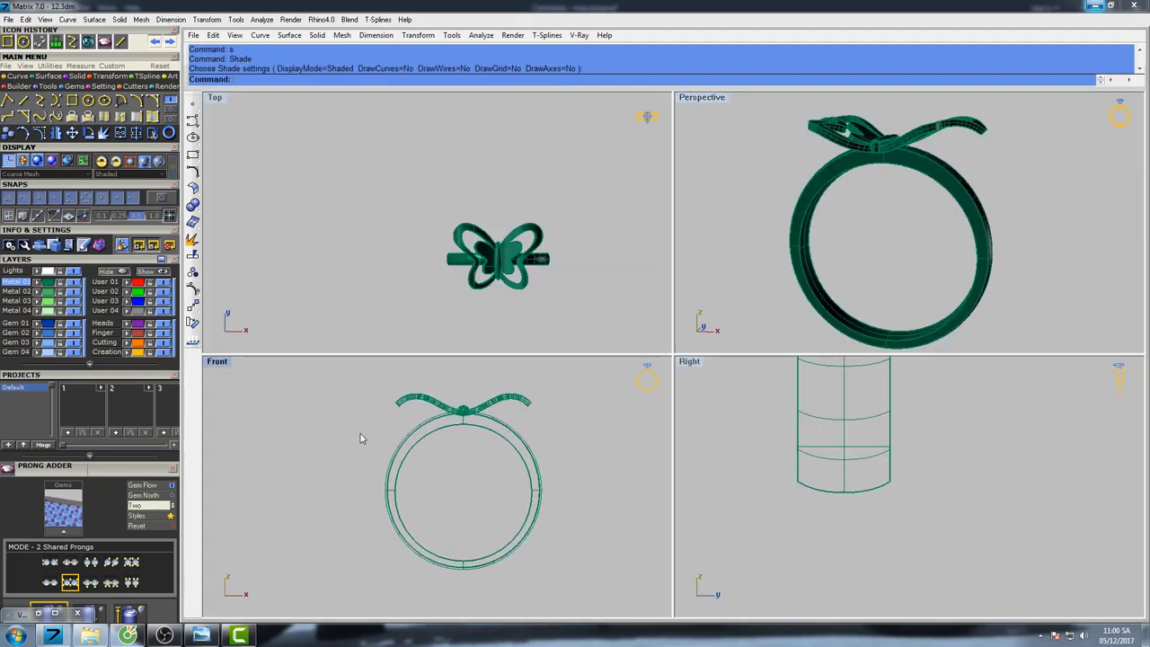
Select the butterfly parts in the Front view and inspect how they sit on the band in shaded Perspective.
{"action": "left_click_drag", "start_coordinate": [365, 437], "coordinate": [565, 380]}
{"action": "scroll", "coordinate": [442, 402], "scroll_direction": "up", "scroll_amount": 3}
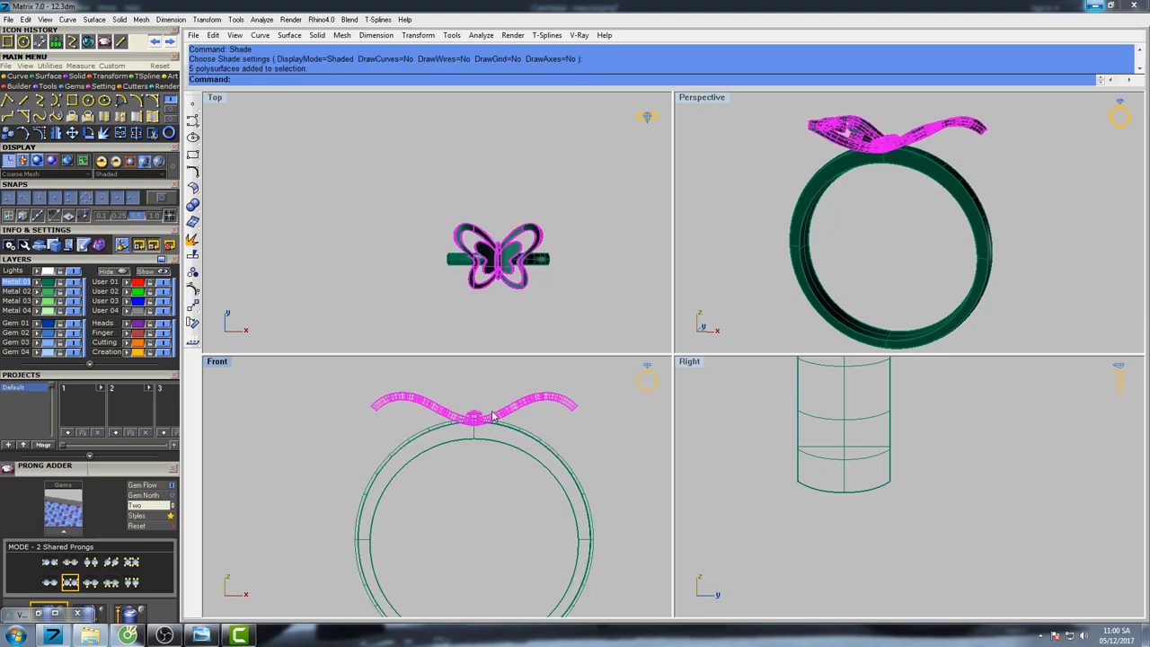
{"action": "right_click_drag", "start_coordinate": [497, 402], "coordinate": [472, 401]}
{"action": "right_click_drag", "start_coordinate": [546, 278], "coordinate": [502, 269]}
{"action": "type", "text": "s"}
{"action": "key", "text": "space"}
{"action": "left_click", "coordinate": [750, 144]}
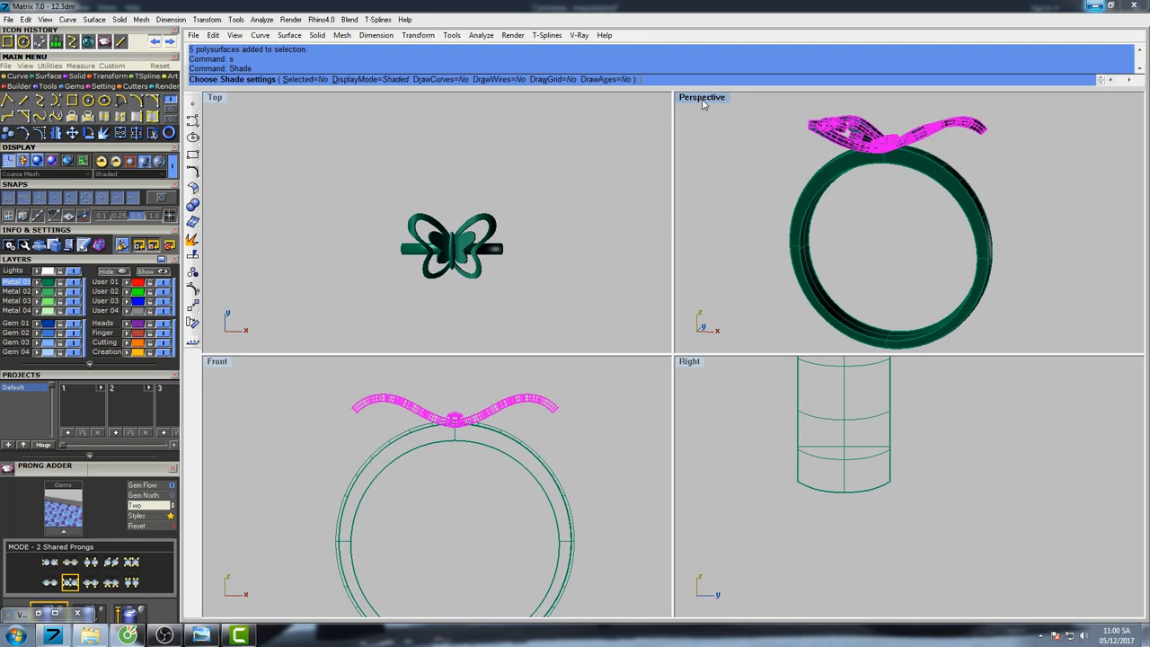
{"action": "double_click", "coordinate": [703, 99]}
{"action": "mouse_move", "coordinate": [752, 210]}
{"action": "right_mouse_down"}
{"action": "mouse_move", "coordinate": [711, 259]}
{"action": "mouse_move", "coordinate": [688, 258]}
{"action": "mouse_move", "coordinate": [719, 210]}
{"action": "right_mouse_up"}
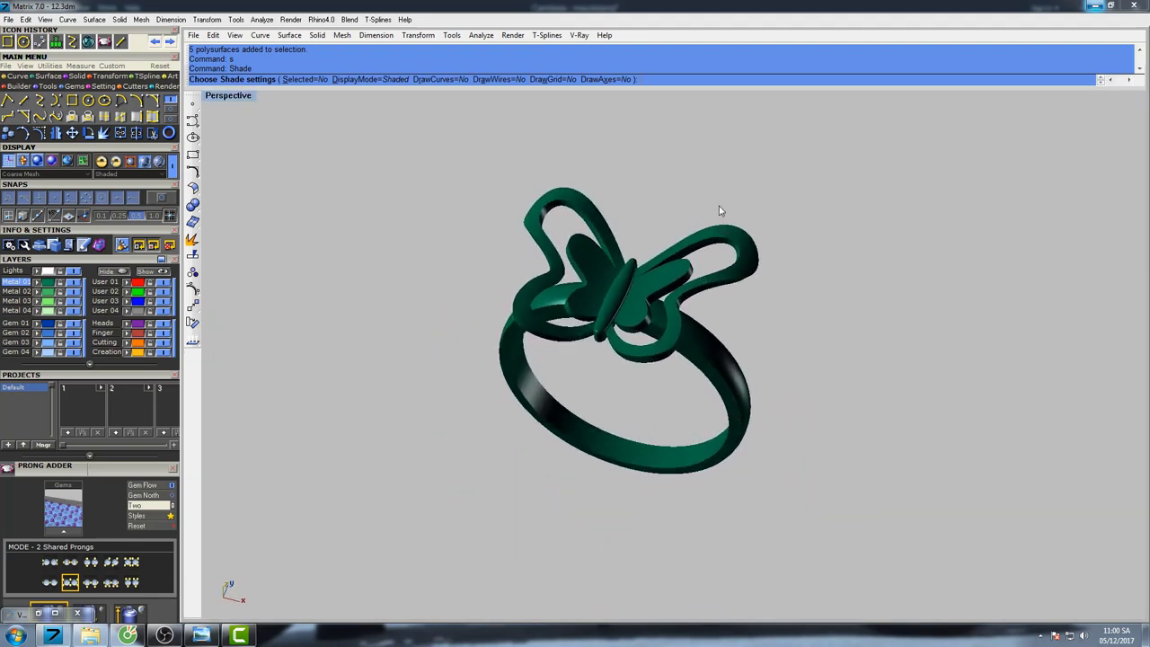
{"action": "key", "text": "Return"}
Move the band and both outer wing frames to the User 02 layer.
{"action": "mouse_move", "coordinate": [716, 319]}
{"action": "right_mouse_down"}
{"action": "mouse_move", "coordinate": [724, 291]}
{"action": "mouse_move", "coordinate": [714, 300]}
{"action": "right_mouse_up"}
{"action": "left_click", "coordinate": [699, 312]}
{"action": "left_click", "coordinate": [720, 238], "text": "shift"}
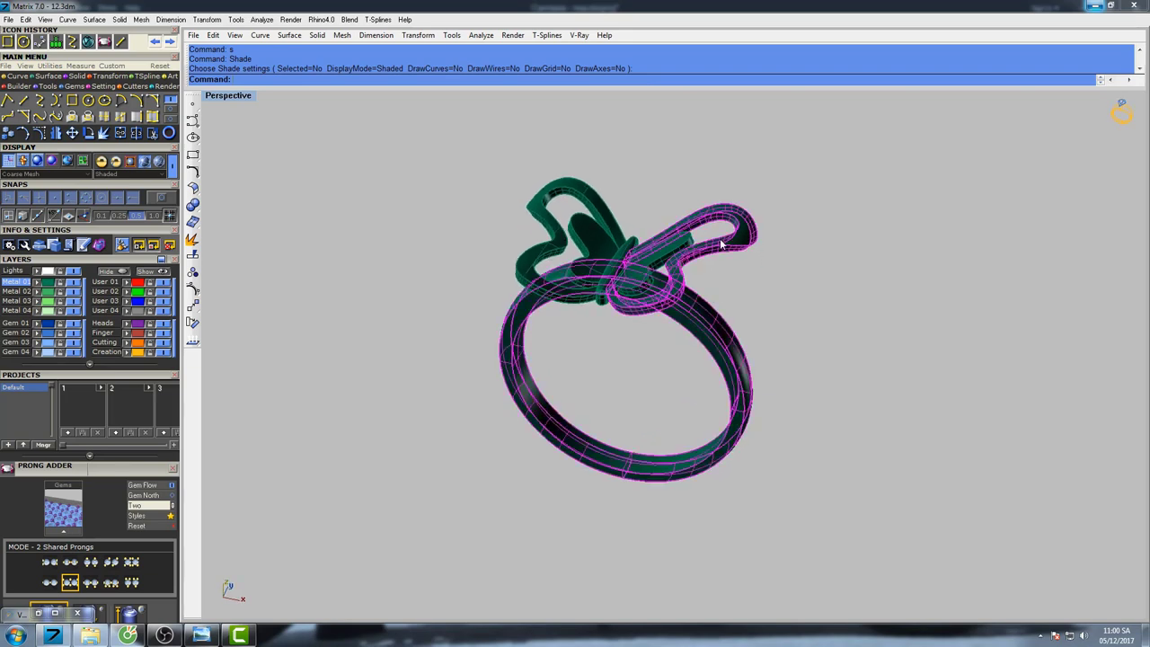
{"action": "left_click", "coordinate": [611, 224], "text": "shift"}
{"action": "right_click_drag", "start_coordinate": [640, 248], "coordinate": [649, 267]}
{"action": "scroll", "coordinate": [645, 258], "scroll_direction": "up", "scroll_amount": 2}
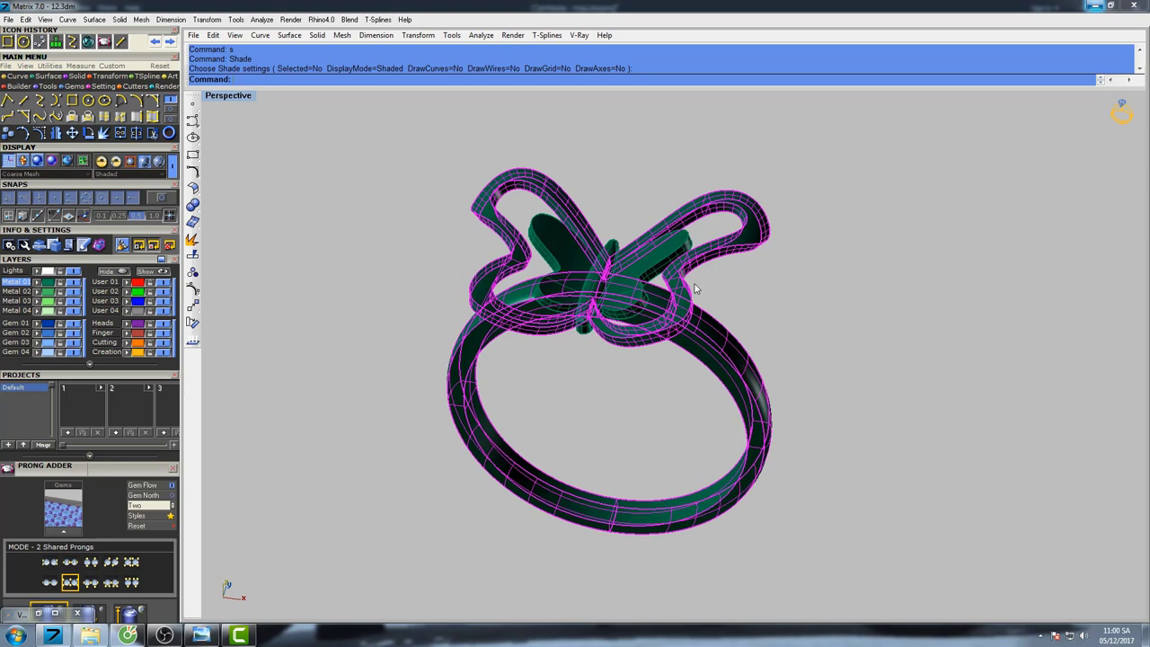
{"action": "right_click_drag", "start_coordinate": [694, 287], "coordinate": [438, 308]}
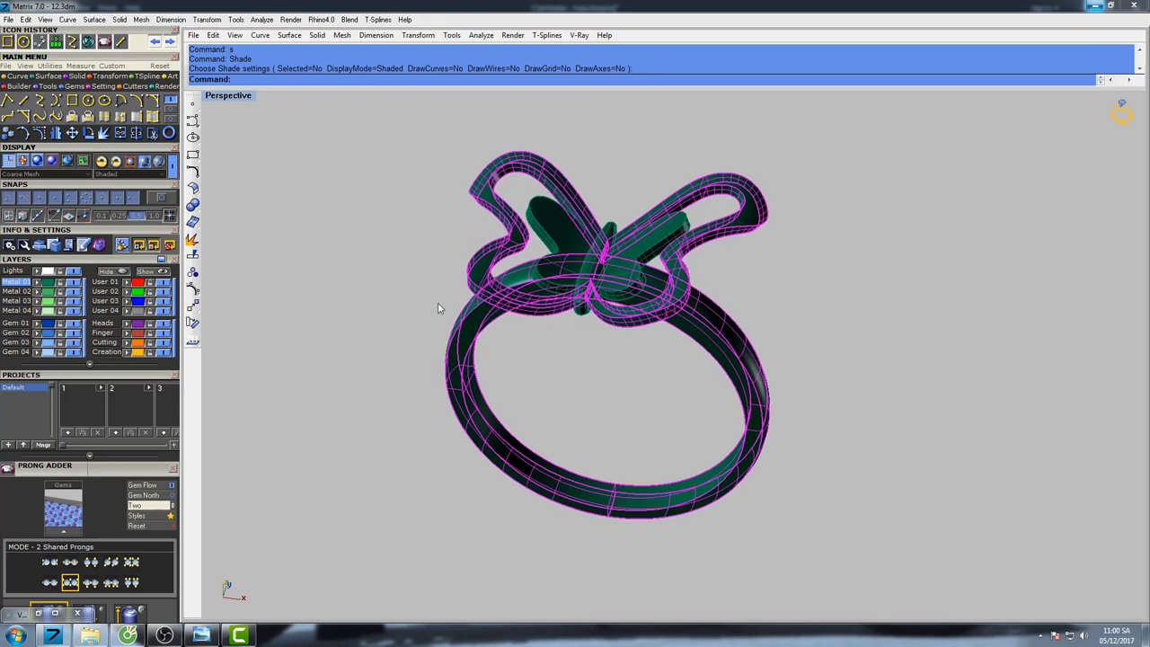
{"action": "left_click", "coordinate": [125, 352]}
{"action": "left_click", "coordinate": [126, 292]}
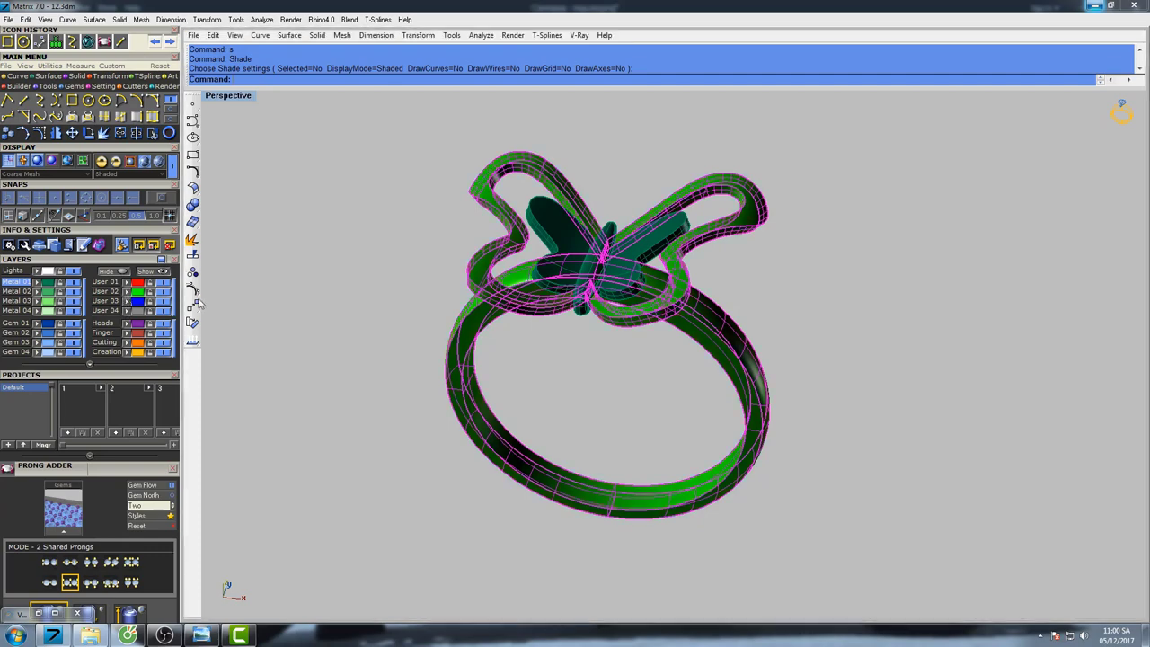
Move the two inner wings and the butterfly body to the Lights layer.
{"action": "right_click_drag", "start_coordinate": [642, 331], "coordinate": [642, 327]}
{"action": "left_click", "coordinate": [616, 257]}
{"action": "left_click", "coordinate": [566, 231], "text": "shift"}
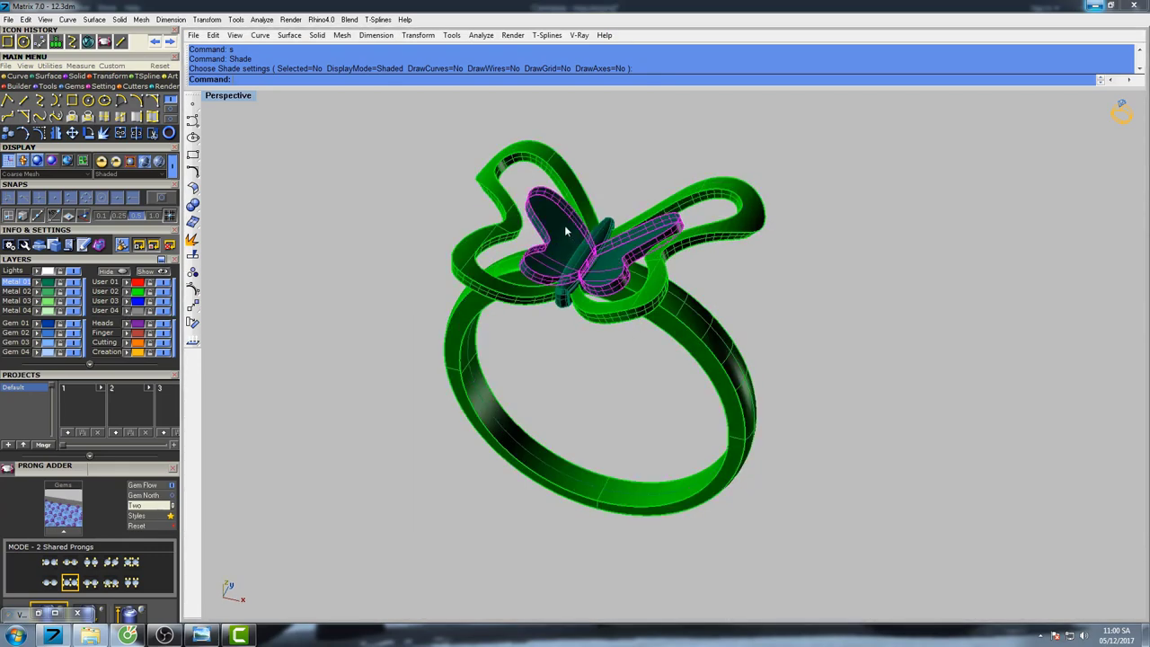
{"action": "left_click", "coordinate": [599, 243], "text": "shift"}
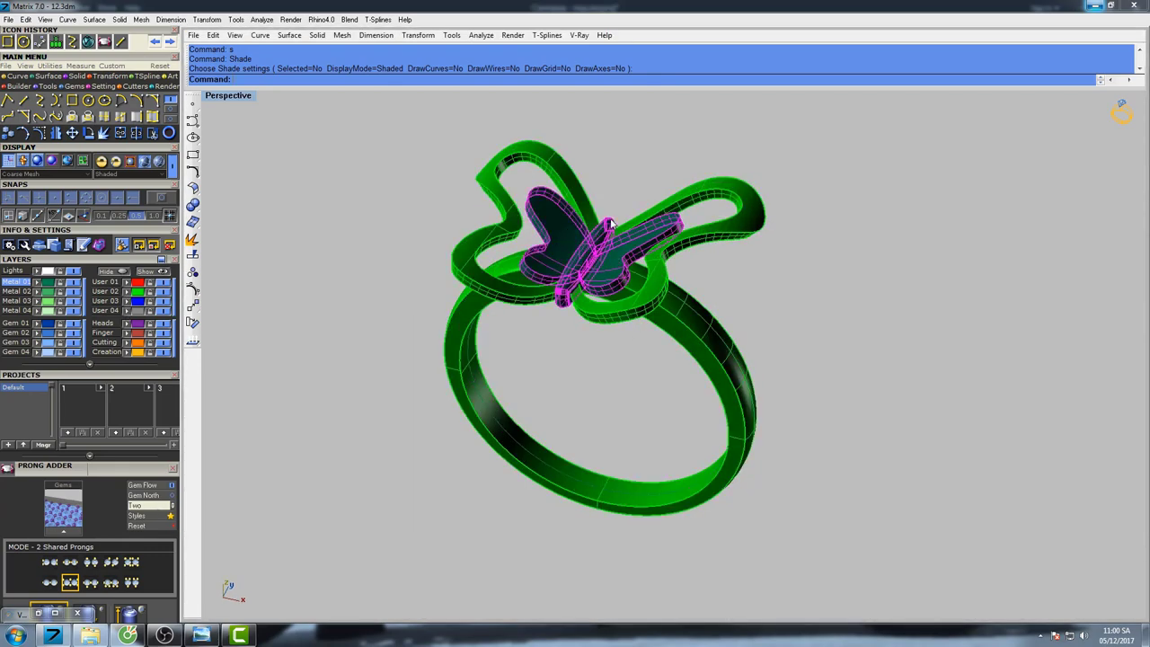
{"action": "left_click", "coordinate": [37, 273]}
{"action": "key", "text": "Escape"}
Examine the two-coloured ring in shaded mode from several angles, including close to the wings.
{"action": "mouse_move", "coordinate": [664, 267]}
{"action": "right_mouse_down", "text": "shift"}
{"action": "mouse_move", "coordinate": [645, 256]}
{"action": "mouse_move", "coordinate": [700, 280]}
{"action": "mouse_move", "coordinate": [703, 301]}
{"action": "mouse_move", "coordinate": [672, 287]}
{"action": "mouse_move", "coordinate": [773, 318]}
{"action": "mouse_move", "coordinate": [723, 353]}
{"action": "mouse_move", "coordinate": [686, 359]}
{"action": "mouse_move", "coordinate": [698, 357]}
{"action": "mouse_move", "coordinate": [680, 291]}
{"action": "mouse_move", "coordinate": [663, 304]}
{"action": "mouse_move", "coordinate": [676, 319]}
{"action": "right_mouse_up", "text": "shift"}
{"action": "type", "text": "s"}
{"action": "key", "text": "space"}
{"action": "scroll", "coordinate": [701, 284], "scroll_direction": "down", "scroll_amount": 2}
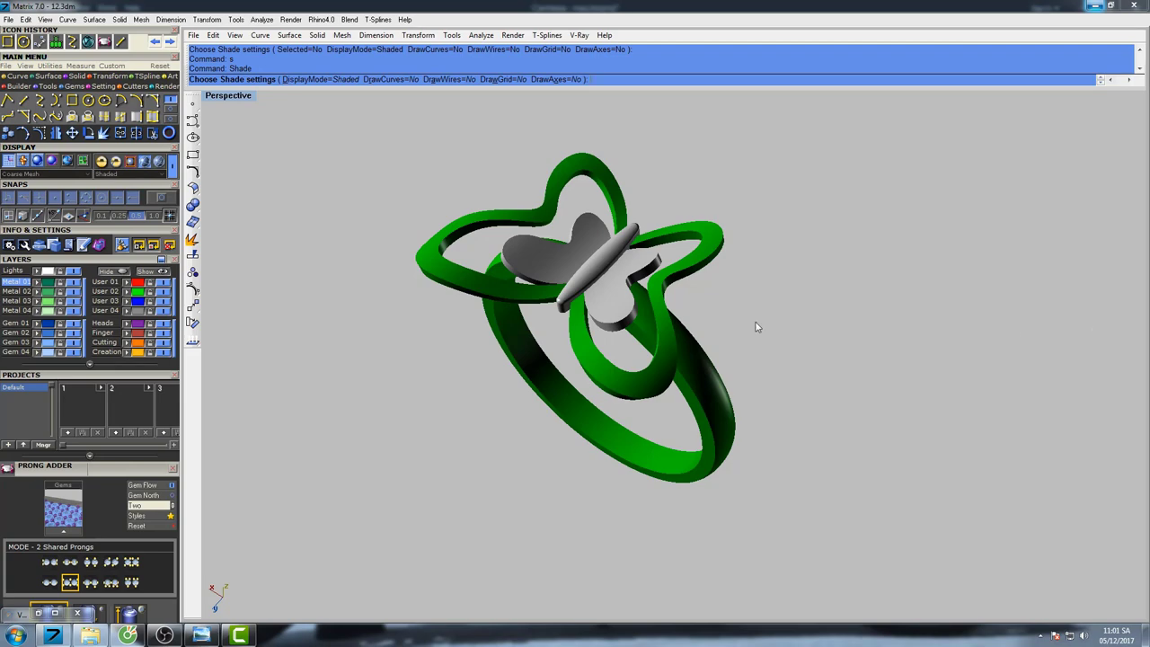
{"action": "right_click_drag", "start_coordinate": [756, 327], "coordinate": [765, 289]}
{"action": "key", "text": "Escape"}
{"action": "scroll", "coordinate": [688, 236], "scroll_direction": "up", "scroll_amount": 7}
{"action": "right_click_drag", "start_coordinate": [687, 235], "coordinate": [735, 240]}
{"action": "scroll", "coordinate": [725, 243], "scroll_direction": "down", "scroll_amount": 3}
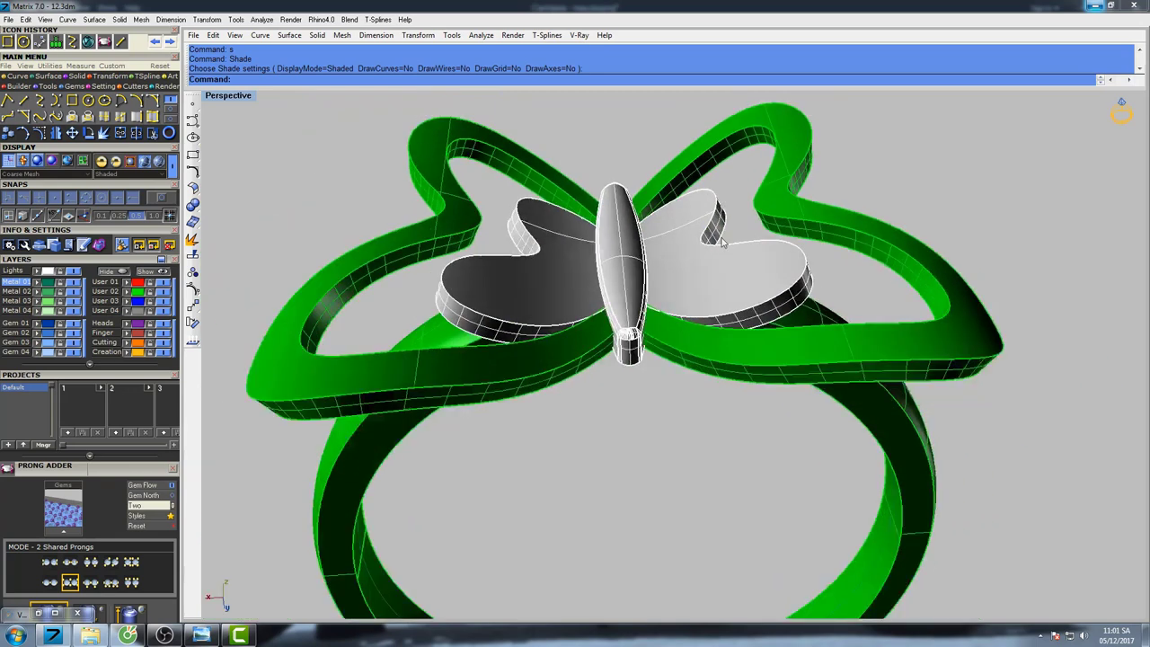
{"action": "scroll", "coordinate": [723, 243], "scroll_direction": "down", "scroll_amount": 3}
{"action": "right_click_drag", "start_coordinate": [925, 300], "coordinate": [866, 320]}
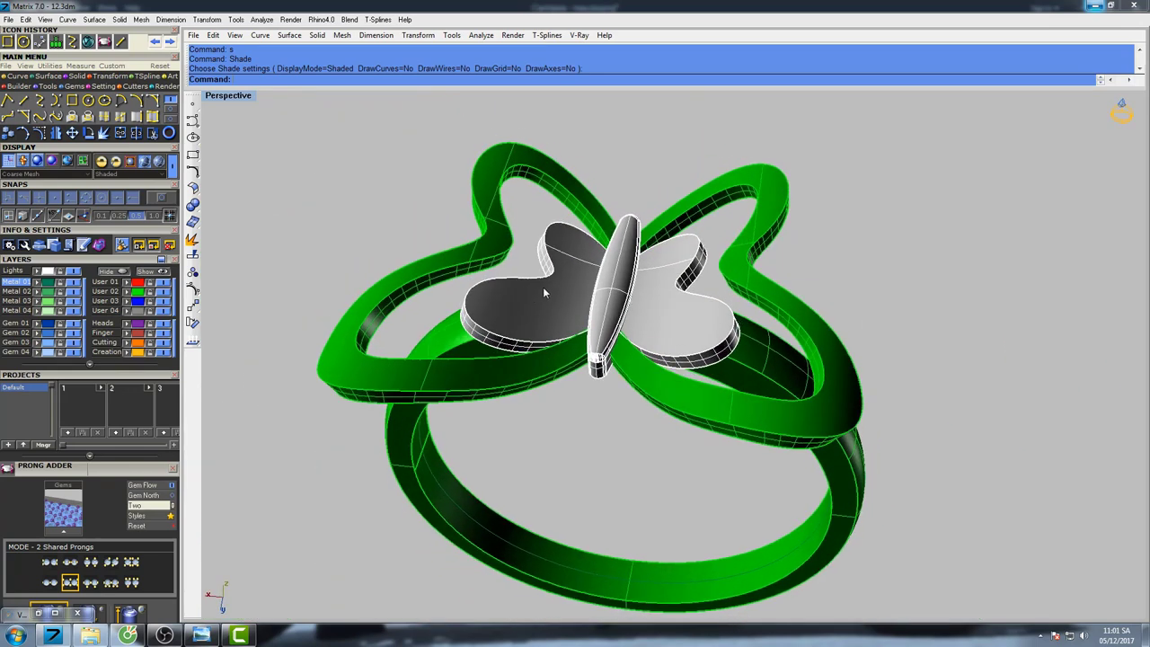
Fillet the upper inner and outer edges of the first outer wing frame with FilletEdge at radius 0.25.
{"action": "type", "text": "fi"}
{"action": "left_click", "coordinate": [260, 107]}
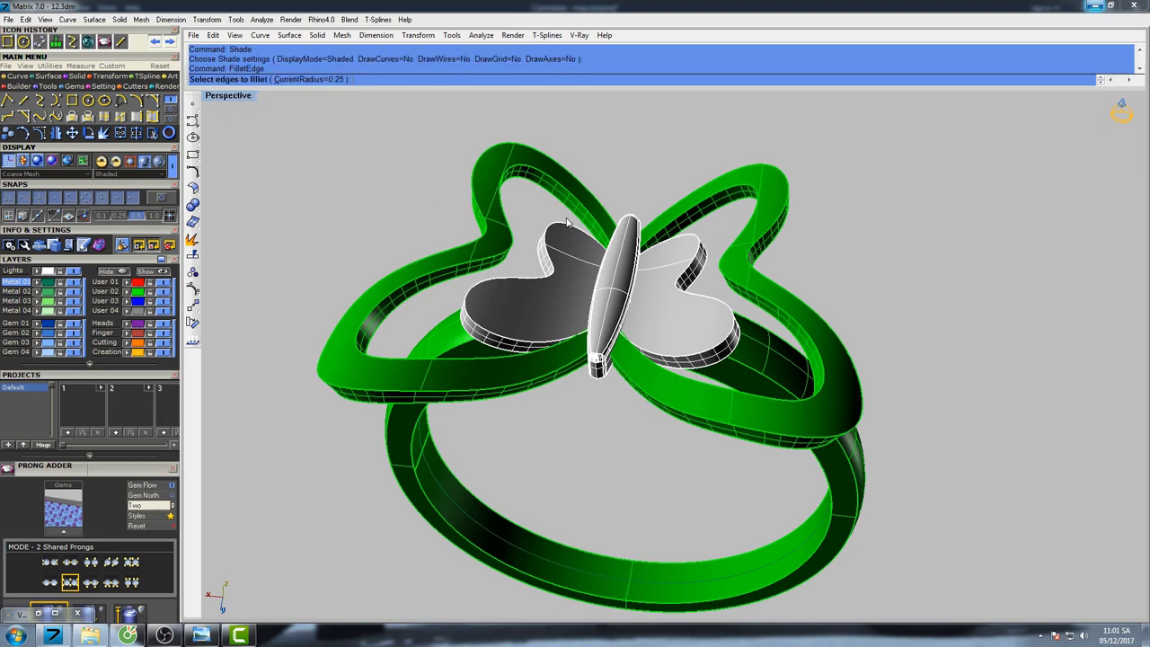
{"action": "right_click_drag", "start_coordinate": [567, 222], "coordinate": [536, 220], "text": "shift"}
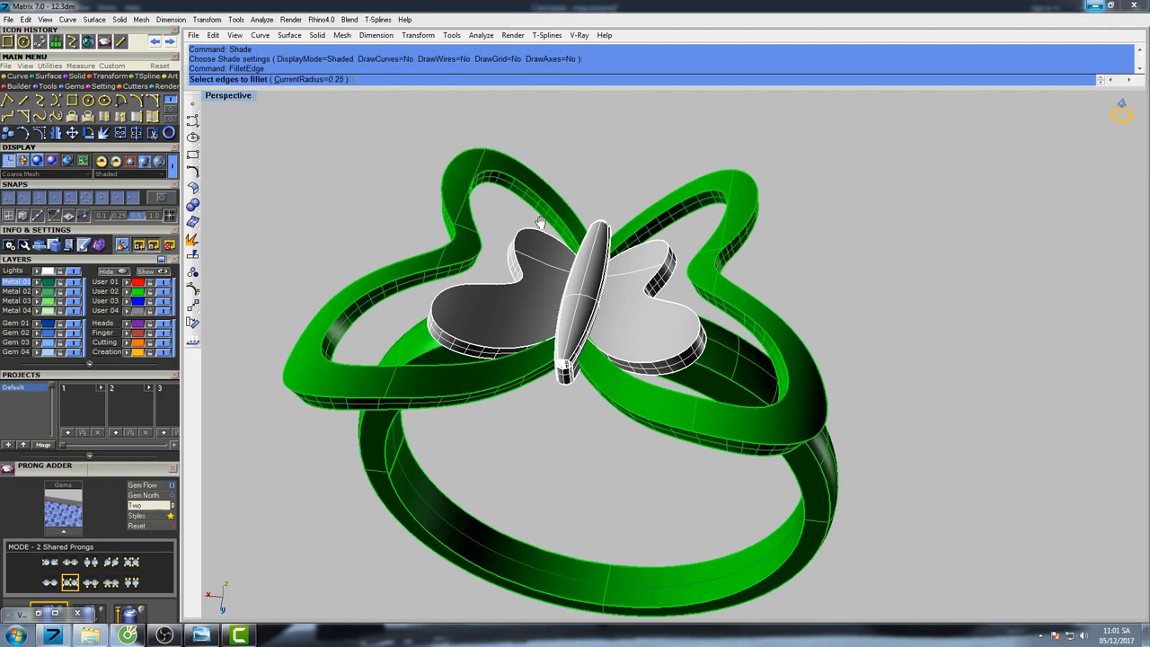
{"action": "scroll", "coordinate": [488, 250], "scroll_direction": "up", "scroll_amount": 3}
{"action": "left_click", "coordinate": [476, 267]}
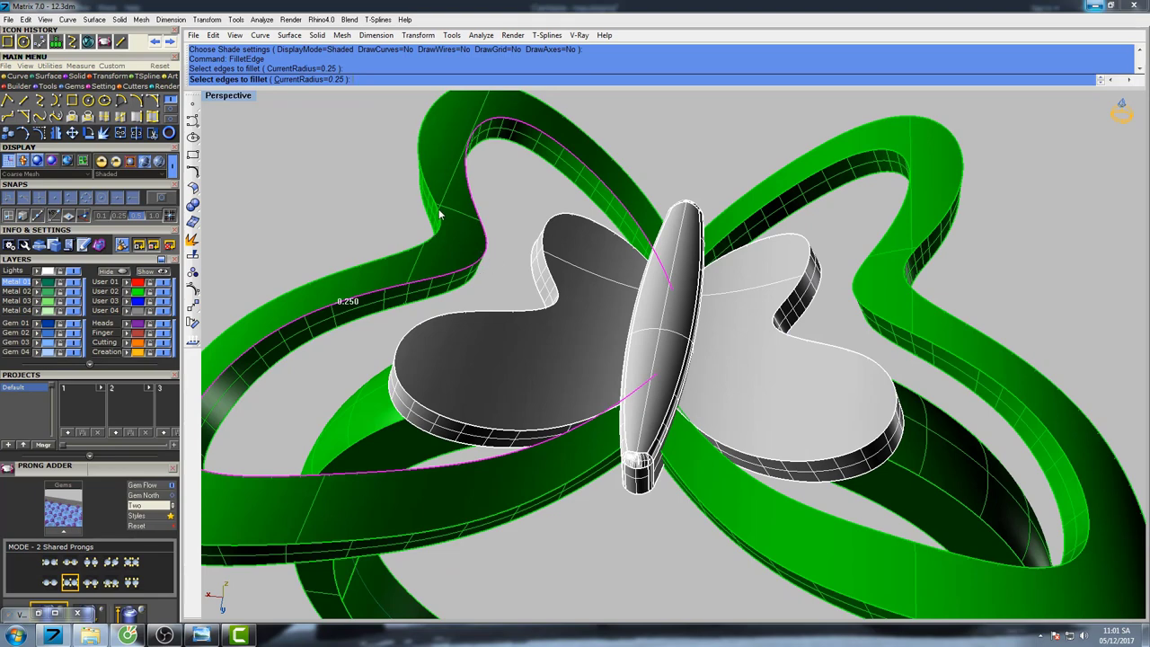
{"action": "key", "text": "Return"}
{"action": "key", "text": "Return"}
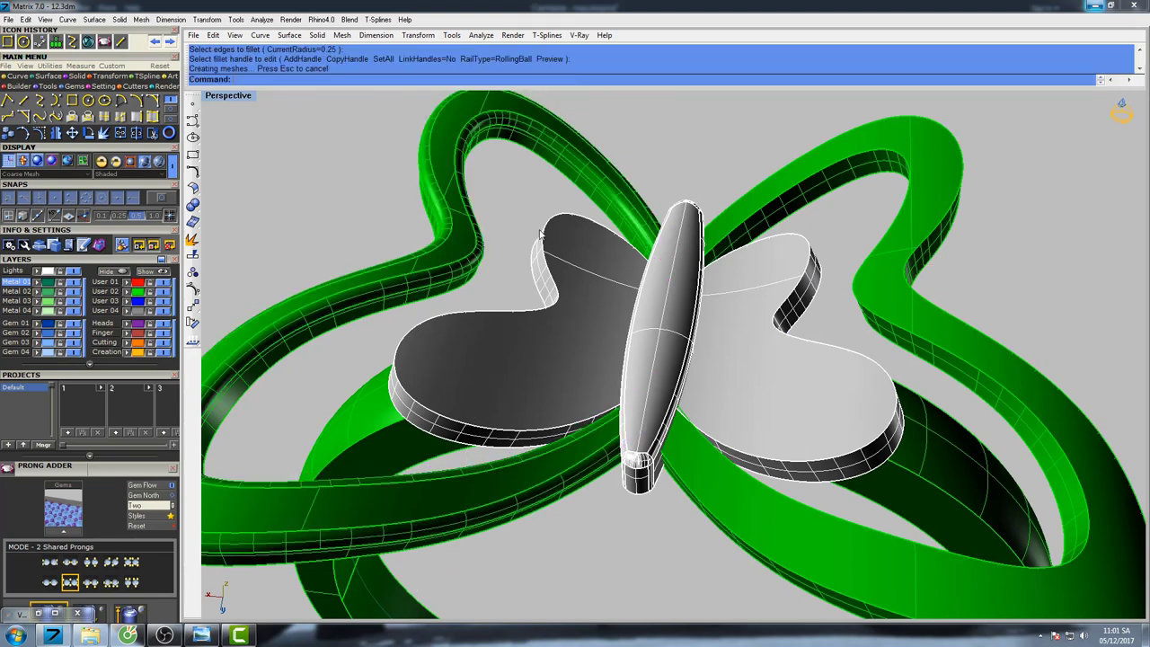
Fillet the upper inner and outer edges of the opposite outer wing frame at radius 0.25.
{"action": "scroll", "coordinate": [539, 235], "scroll_direction": "down", "scroll_amount": 5}
{"action": "mouse_move", "coordinate": [539, 234]}
{"action": "right_mouse_down"}
{"action": "mouse_move", "coordinate": [524, 220]}
{"action": "mouse_move", "coordinate": [625, 247]}
{"action": "right_mouse_up"}
{"action": "type", "text": "s"}
{"action": "key", "text": "Return"}
{"action": "key", "text": "Escape"}
{"action": "left_click", "coordinate": [745, 199]}
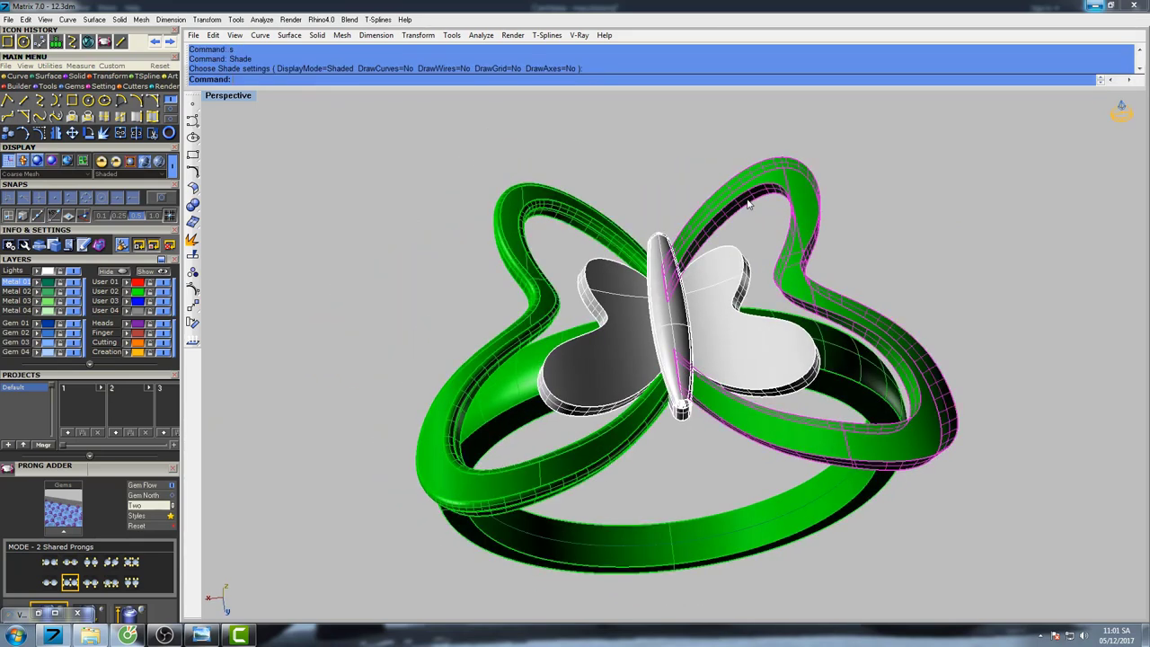
{"action": "mouse_move", "coordinate": [745, 199]}
{"action": "right_mouse_down"}
{"action": "mouse_move", "coordinate": [734, 225]}
{"action": "mouse_move", "coordinate": [847, 203]}
{"action": "mouse_move", "coordinate": [773, 221]}
{"action": "mouse_move", "coordinate": [770, 198]}
{"action": "mouse_move", "coordinate": [714, 206]}
{"action": "right_mouse_up"}
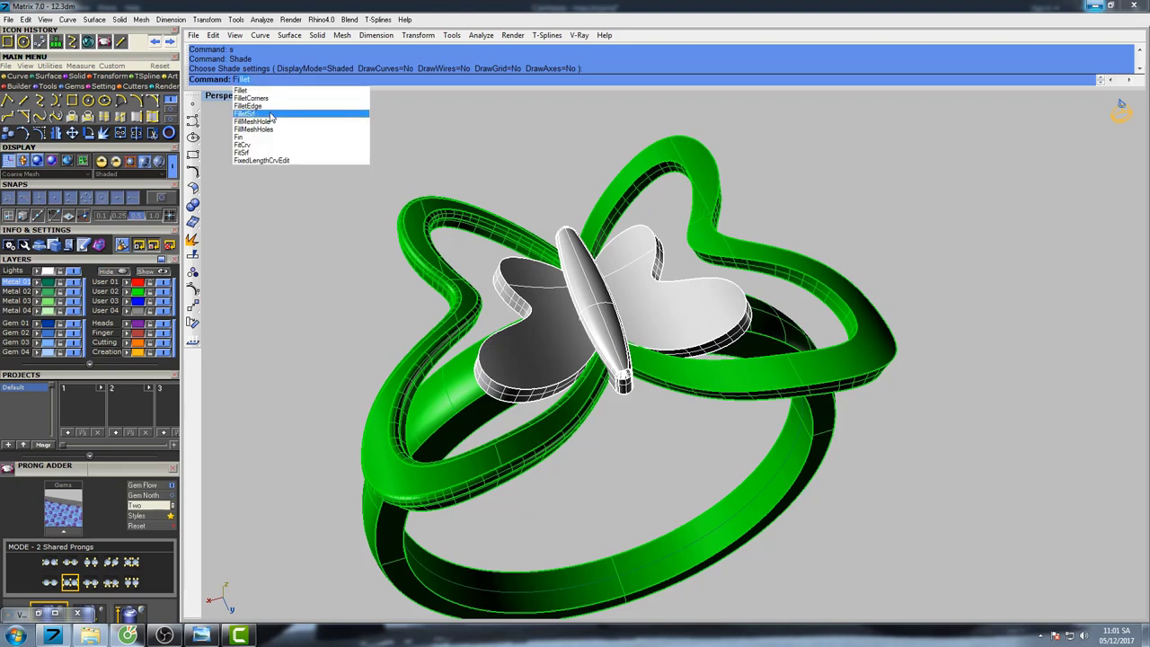
{"action": "left_click", "coordinate": [269, 108]}
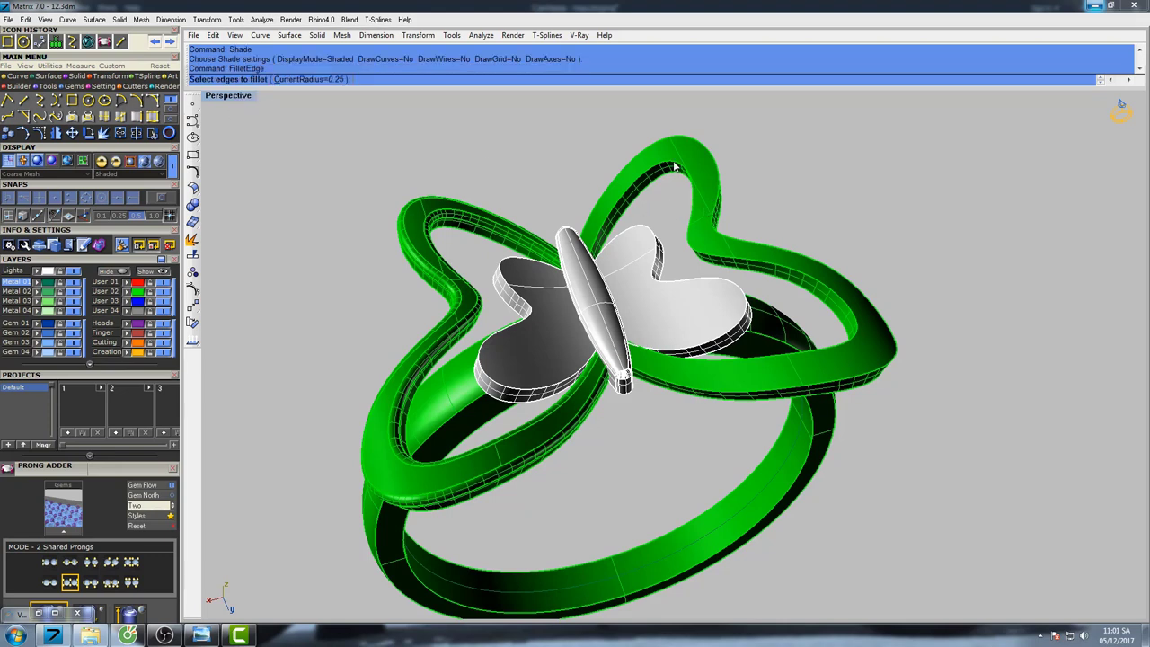
{"action": "left_click", "coordinate": [675, 166]}
{"action": "key", "text": "Return"}
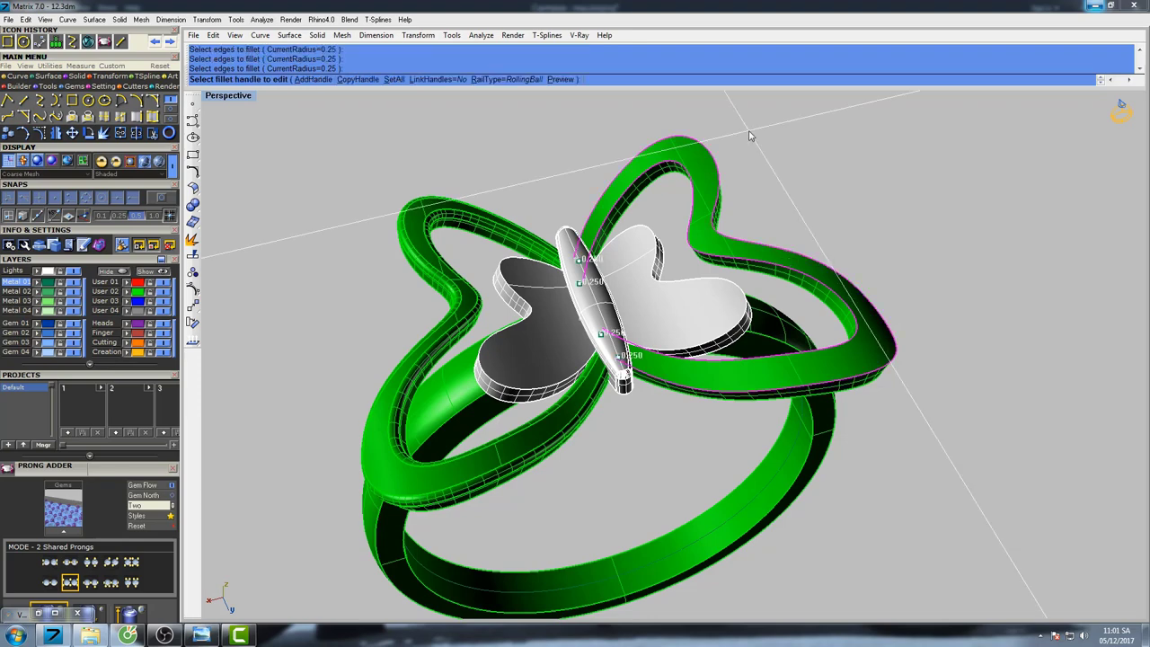
{"action": "key", "text": "Return"}
Inspect the rounded outer wing frames and the whole ring in shaded mode from several angles.
{"action": "mouse_move", "coordinate": [772, 216]}
{"action": "right_mouse_down"}
{"action": "mouse_move", "coordinate": [729, 216]}
{"action": "mouse_move", "coordinate": [566, 265]}
{"action": "mouse_move", "coordinate": [538, 289]}
{"action": "mouse_move", "coordinate": [559, 308]}
{"action": "mouse_move", "coordinate": [626, 211]}
{"action": "right_mouse_up"}
{"action": "type", "text": "s"}
{"action": "key", "text": "Return"}
{"action": "scroll", "coordinate": [706, 223], "scroll_direction": "down", "scroll_amount": 8}
{"action": "key", "text": "Escape"}
{"action": "mouse_move", "coordinate": [660, 321]}
{"action": "right_mouse_down"}
{"action": "mouse_move", "coordinate": [656, 254]}
{"action": "mouse_move", "coordinate": [662, 288]}
{"action": "mouse_move", "coordinate": [728, 286]}
{"action": "mouse_move", "coordinate": [717, 282]}
{"action": "mouse_move", "coordinate": [760, 264]}
{"action": "mouse_move", "coordinate": [710, 286]}
{"action": "mouse_move", "coordinate": [716, 260]}
{"action": "right_mouse_up"}
{"action": "type", "text": "s"}
{"action": "key", "text": "Return"}
{"action": "right_click_drag", "start_coordinate": [778, 291], "coordinate": [688, 329]}
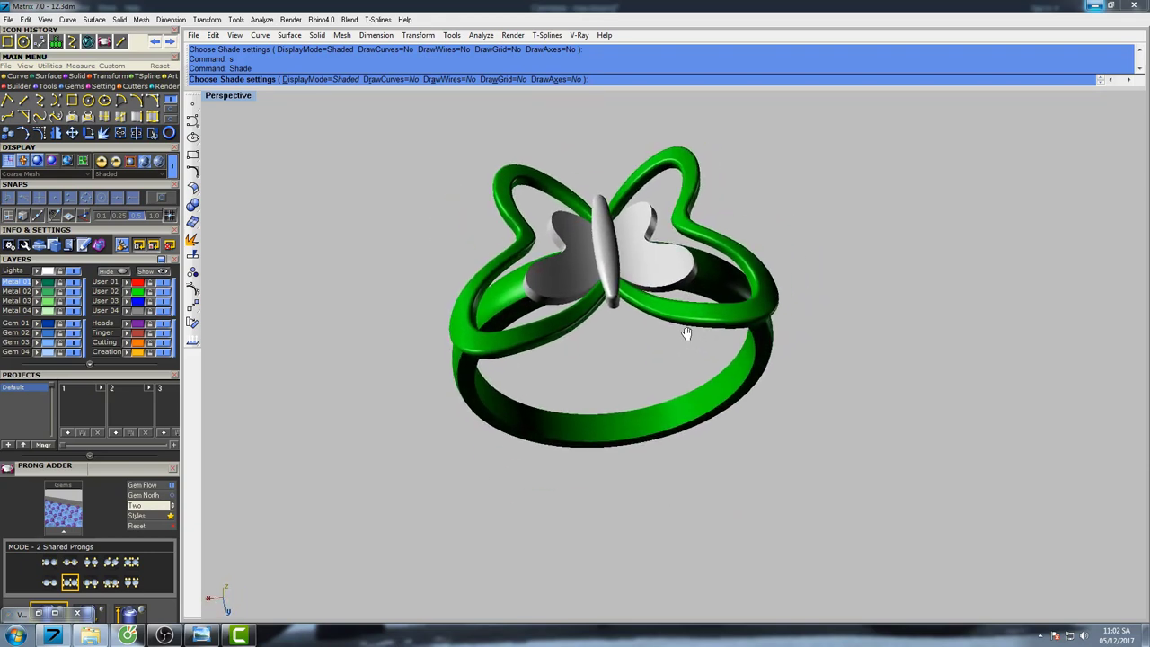